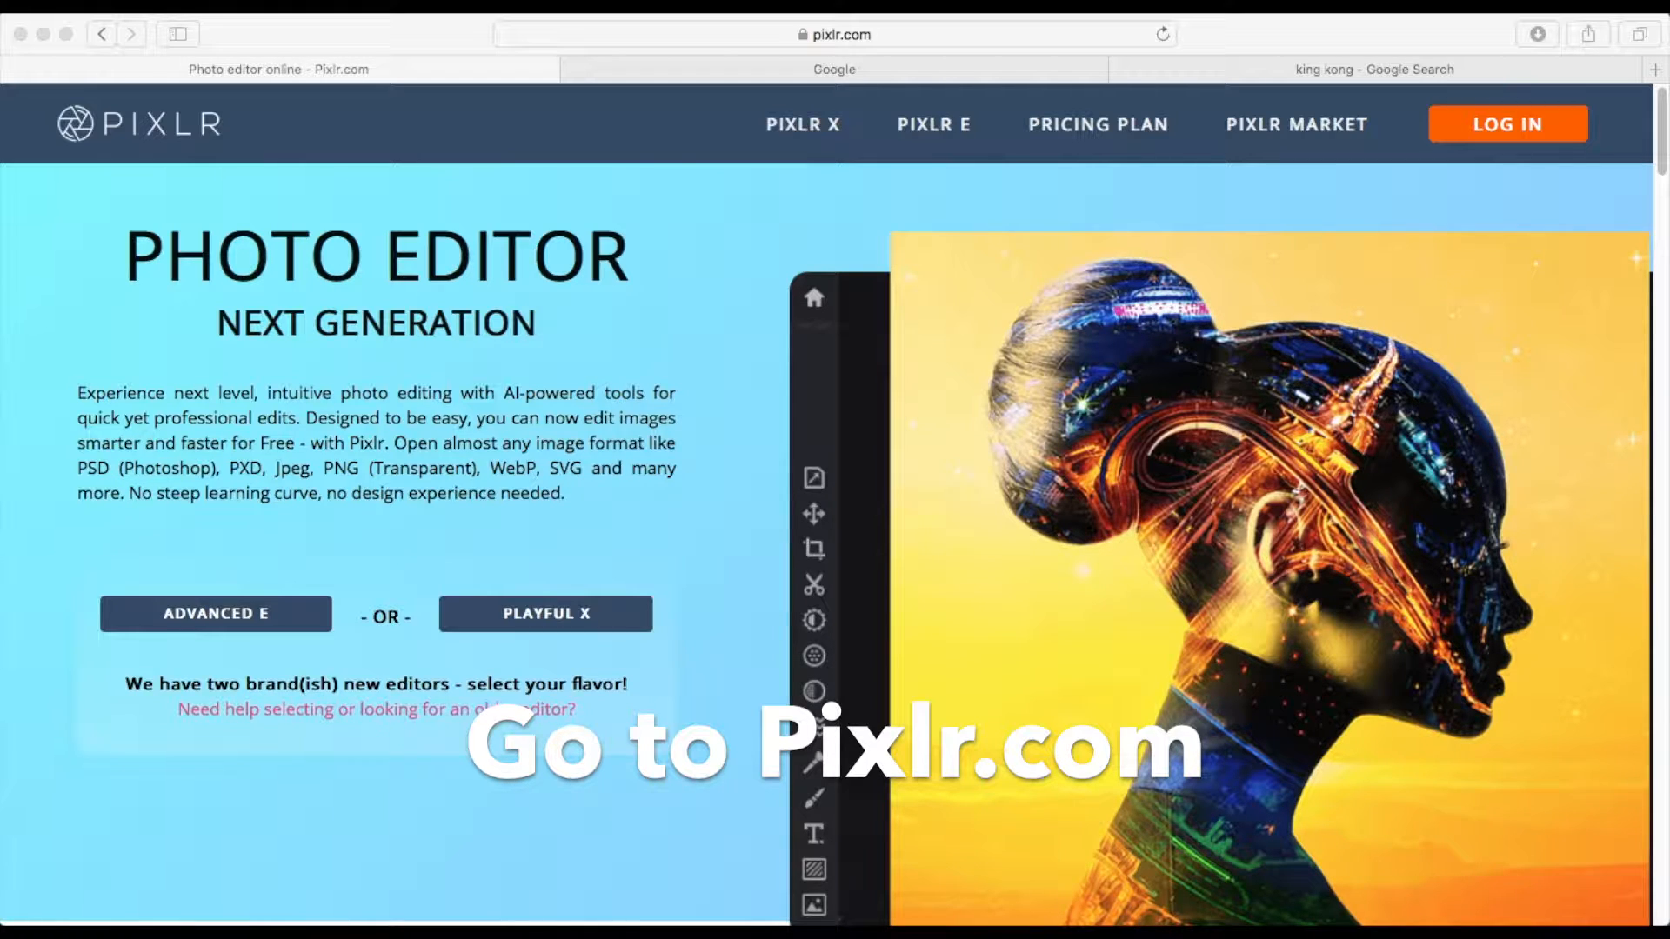
Step: Open Smokestack View.jpg from the Desktop in the advanced Pixlr E editor, pre-resized to Full HD at 1920 x 1282
click(948, 229)
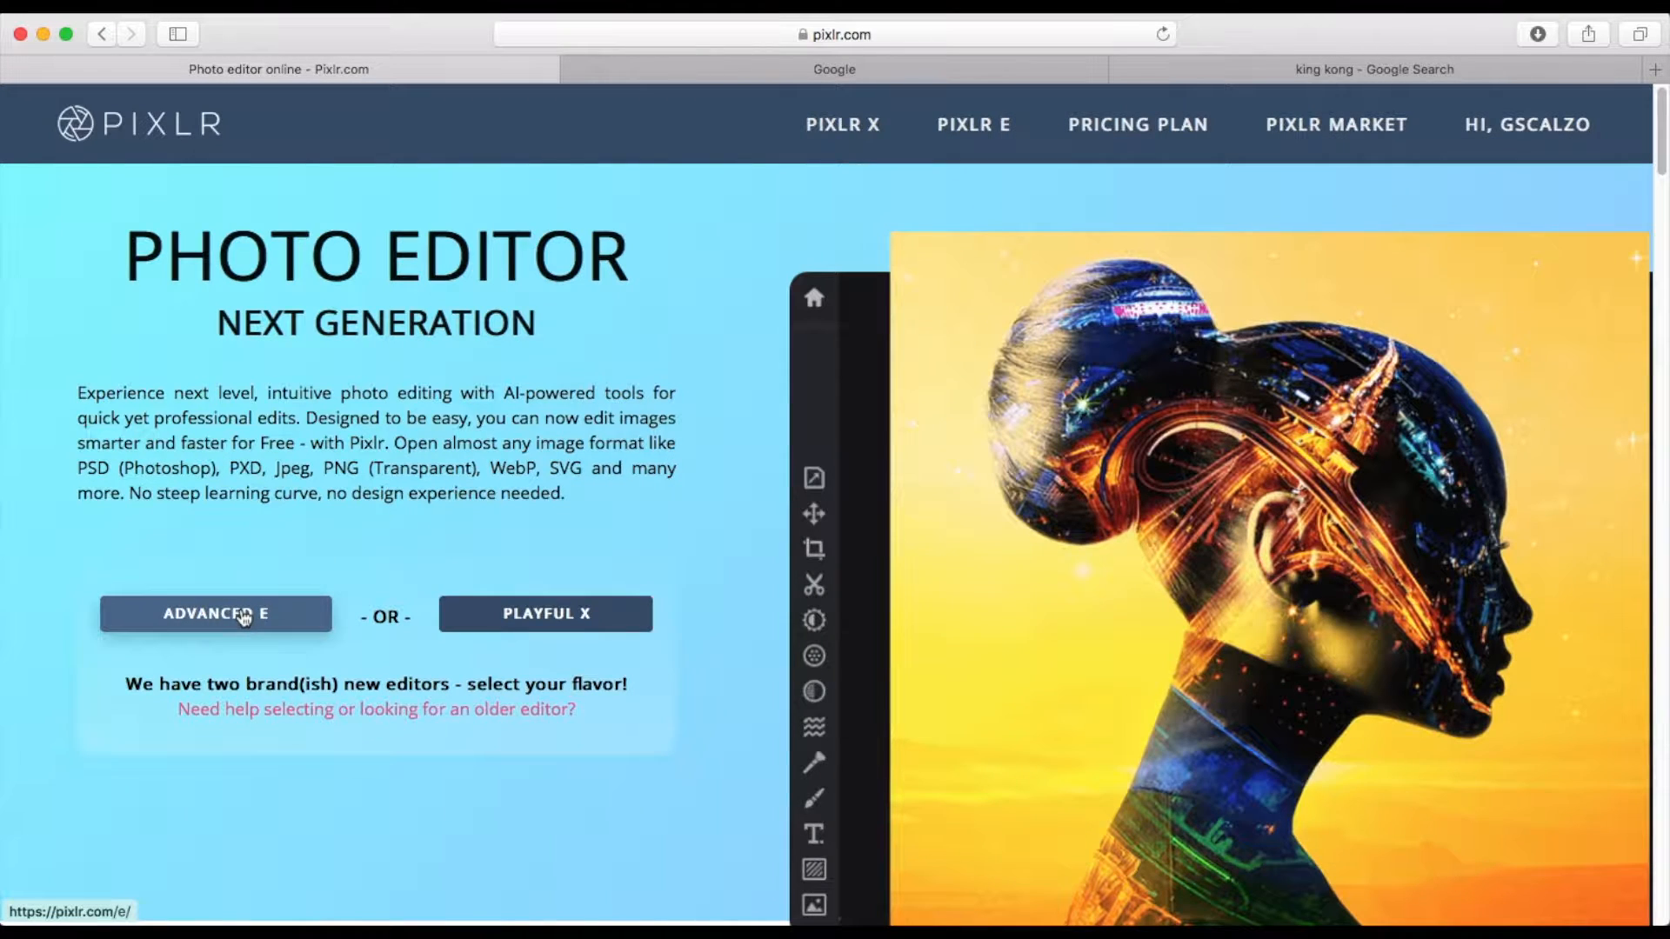
click(244, 616)
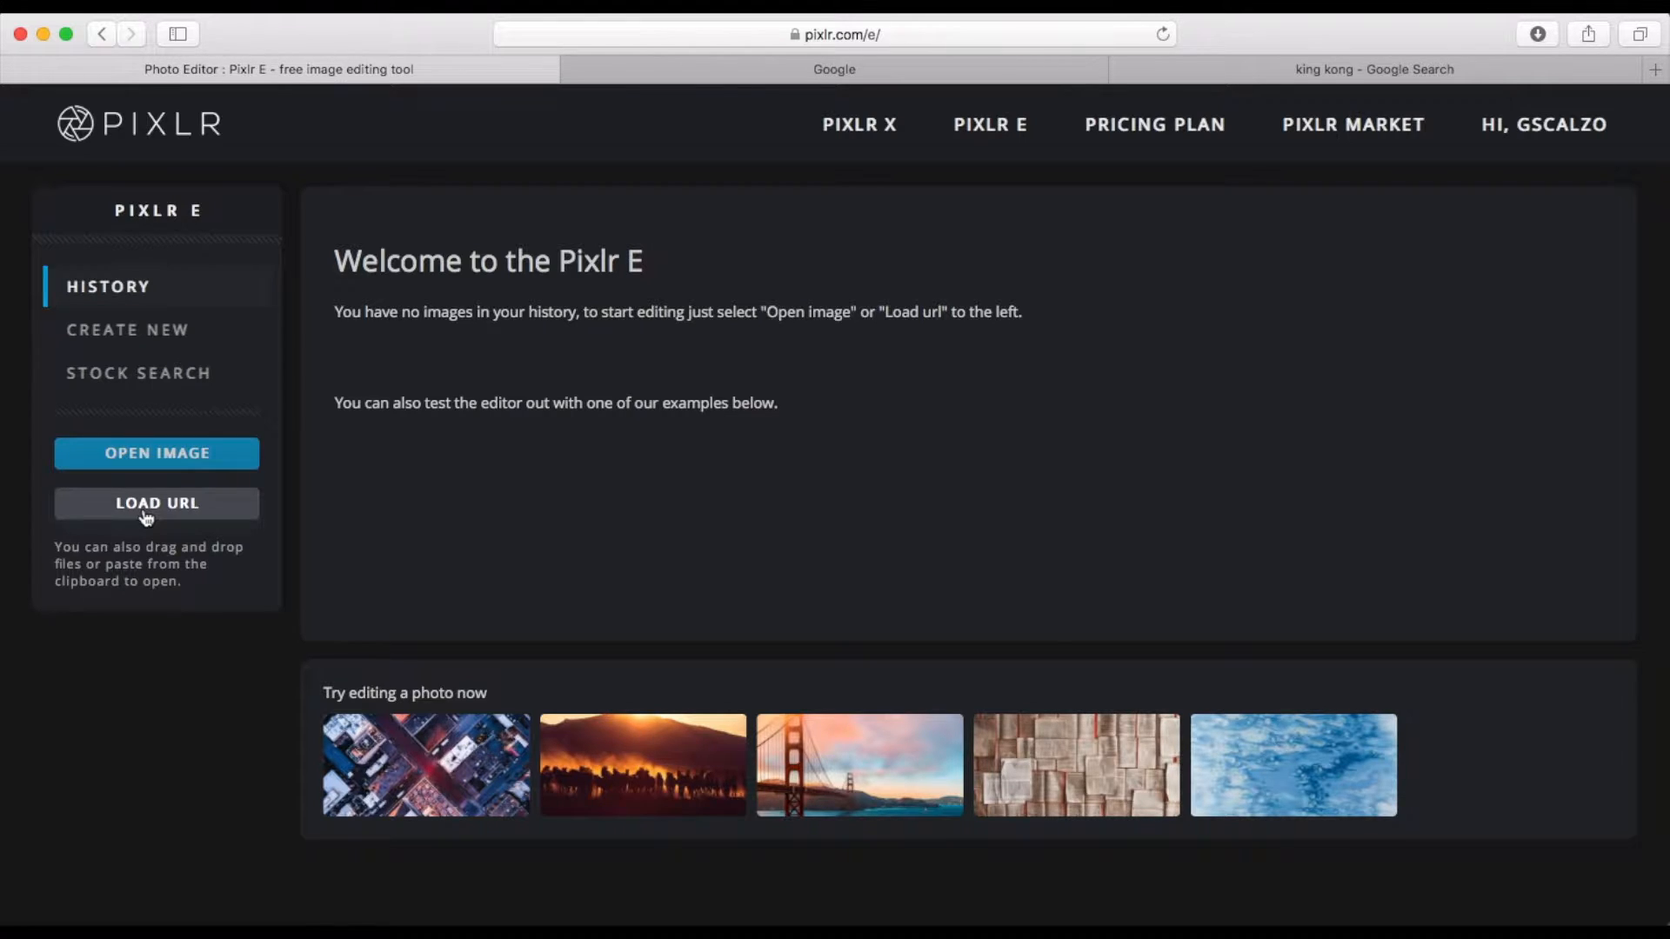
click(161, 468)
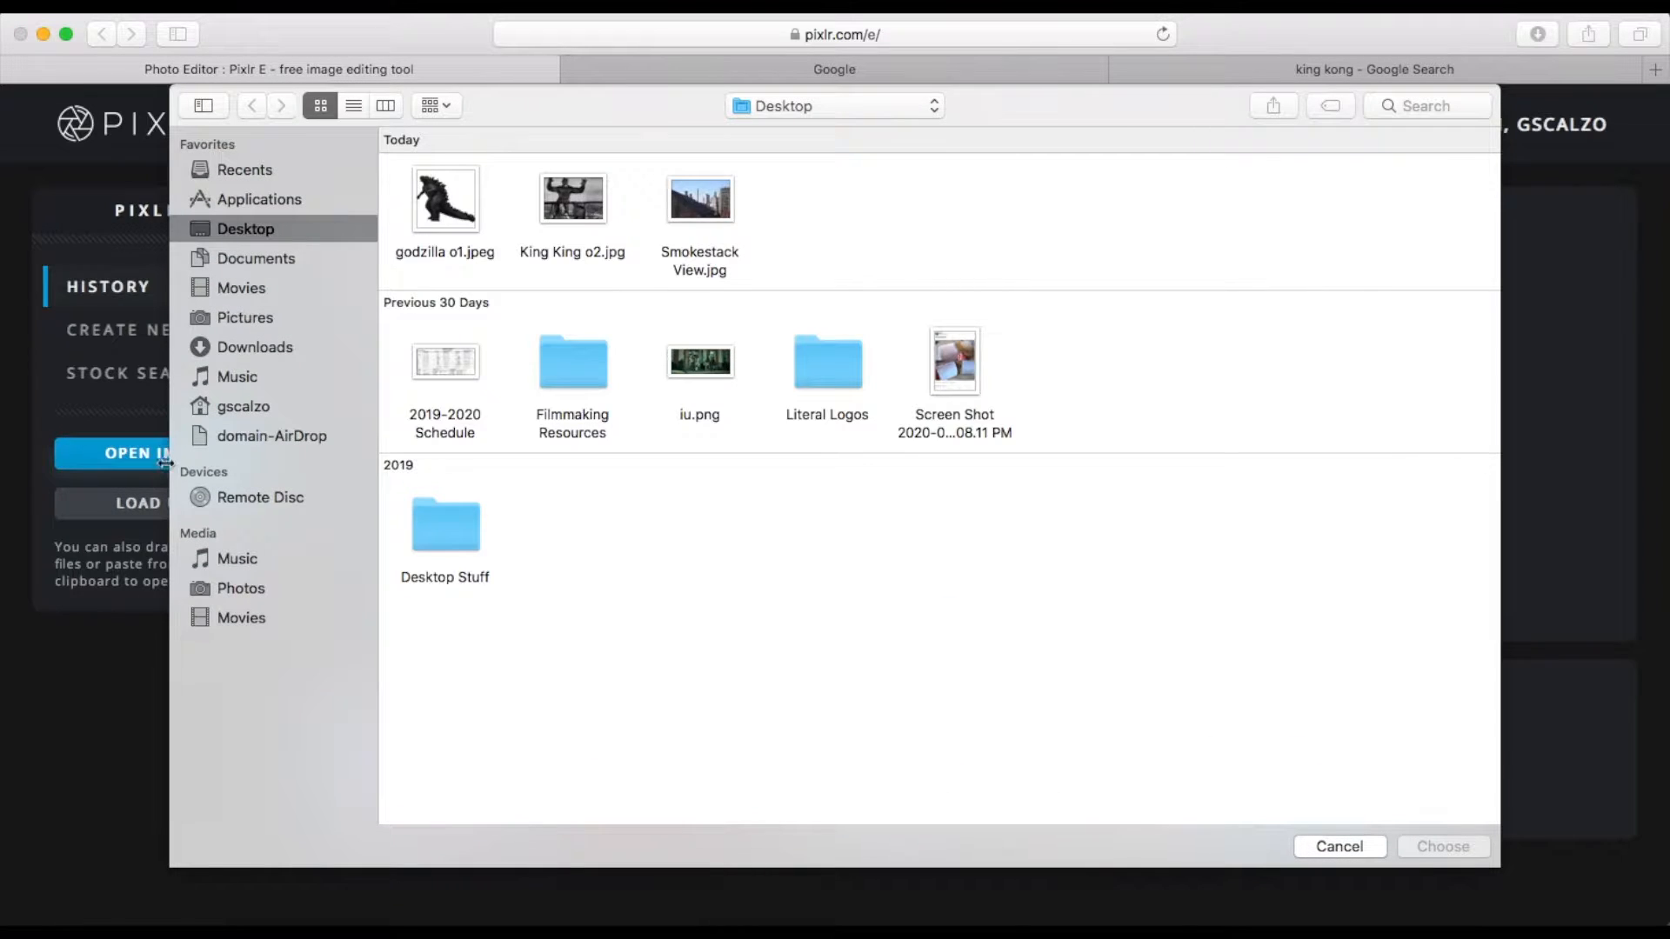
click(696, 197)
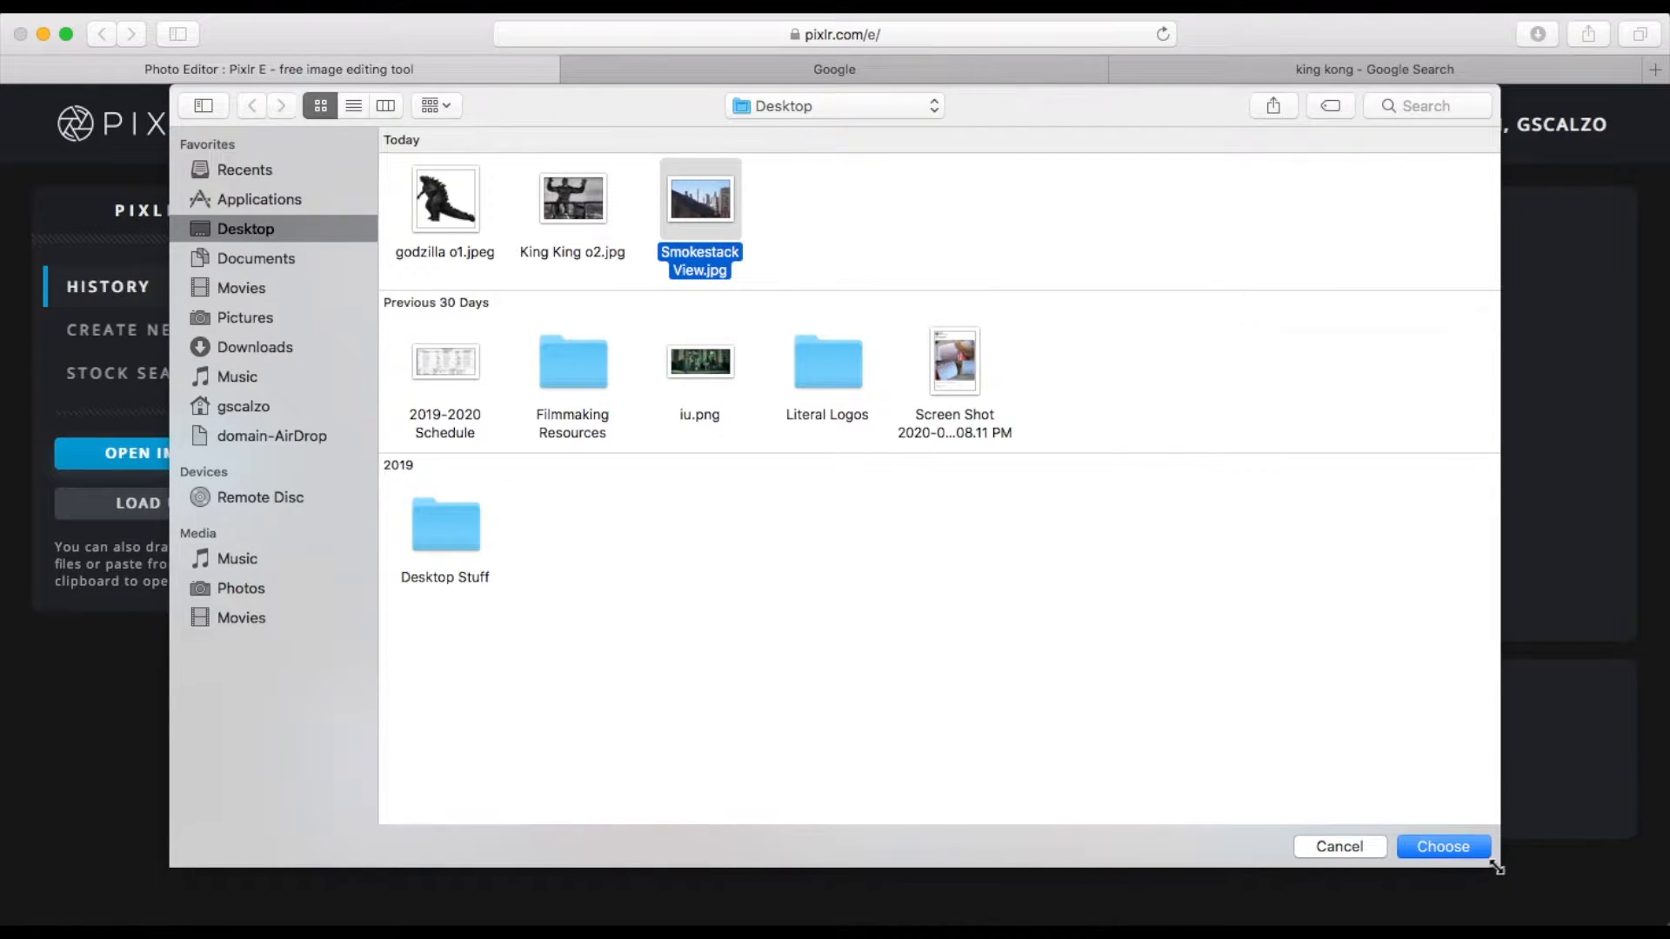
click(1454, 849)
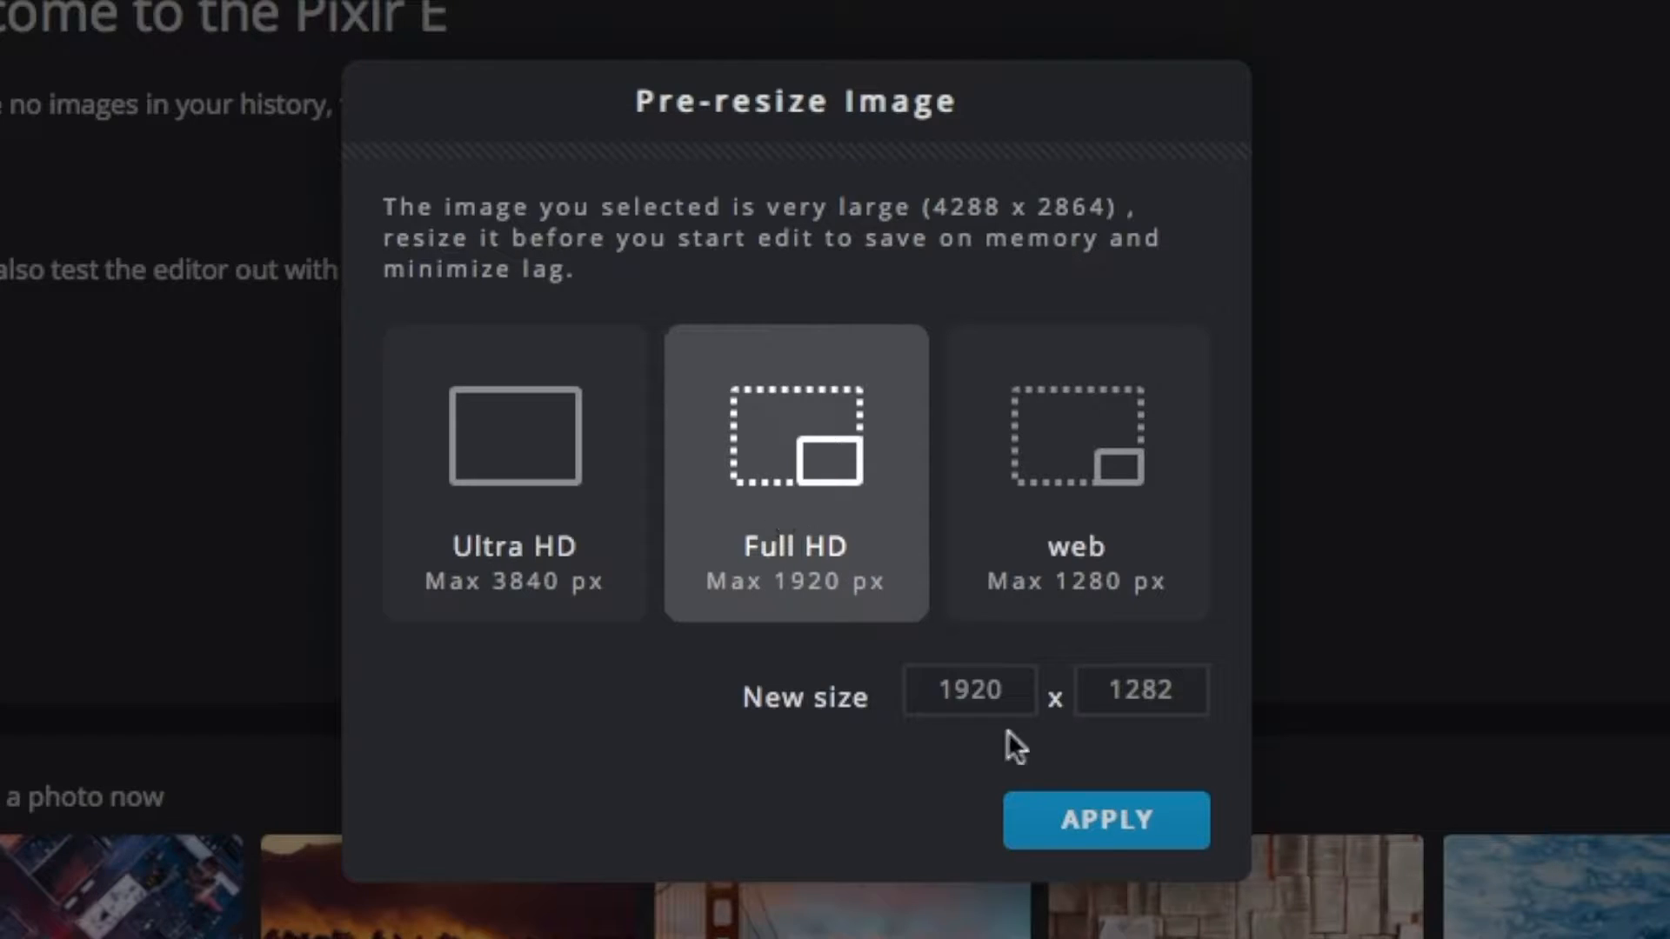
click(1113, 833)
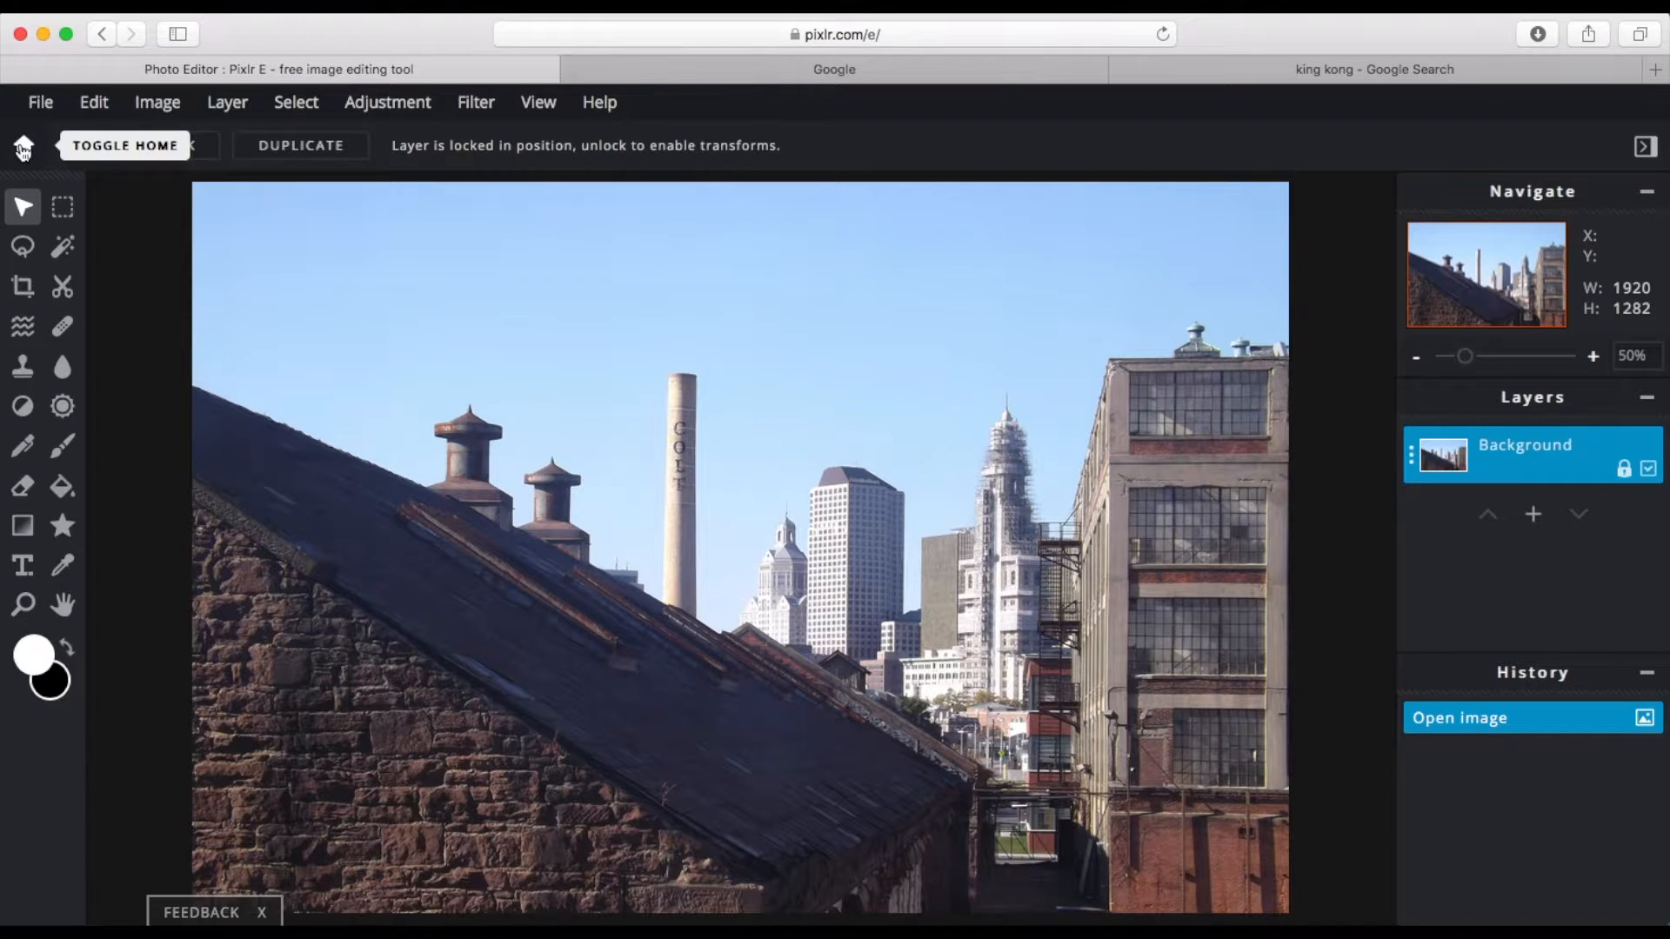
Step: Search Google Images for "godzilla" and filter the results to Medium size
click(848, 71)
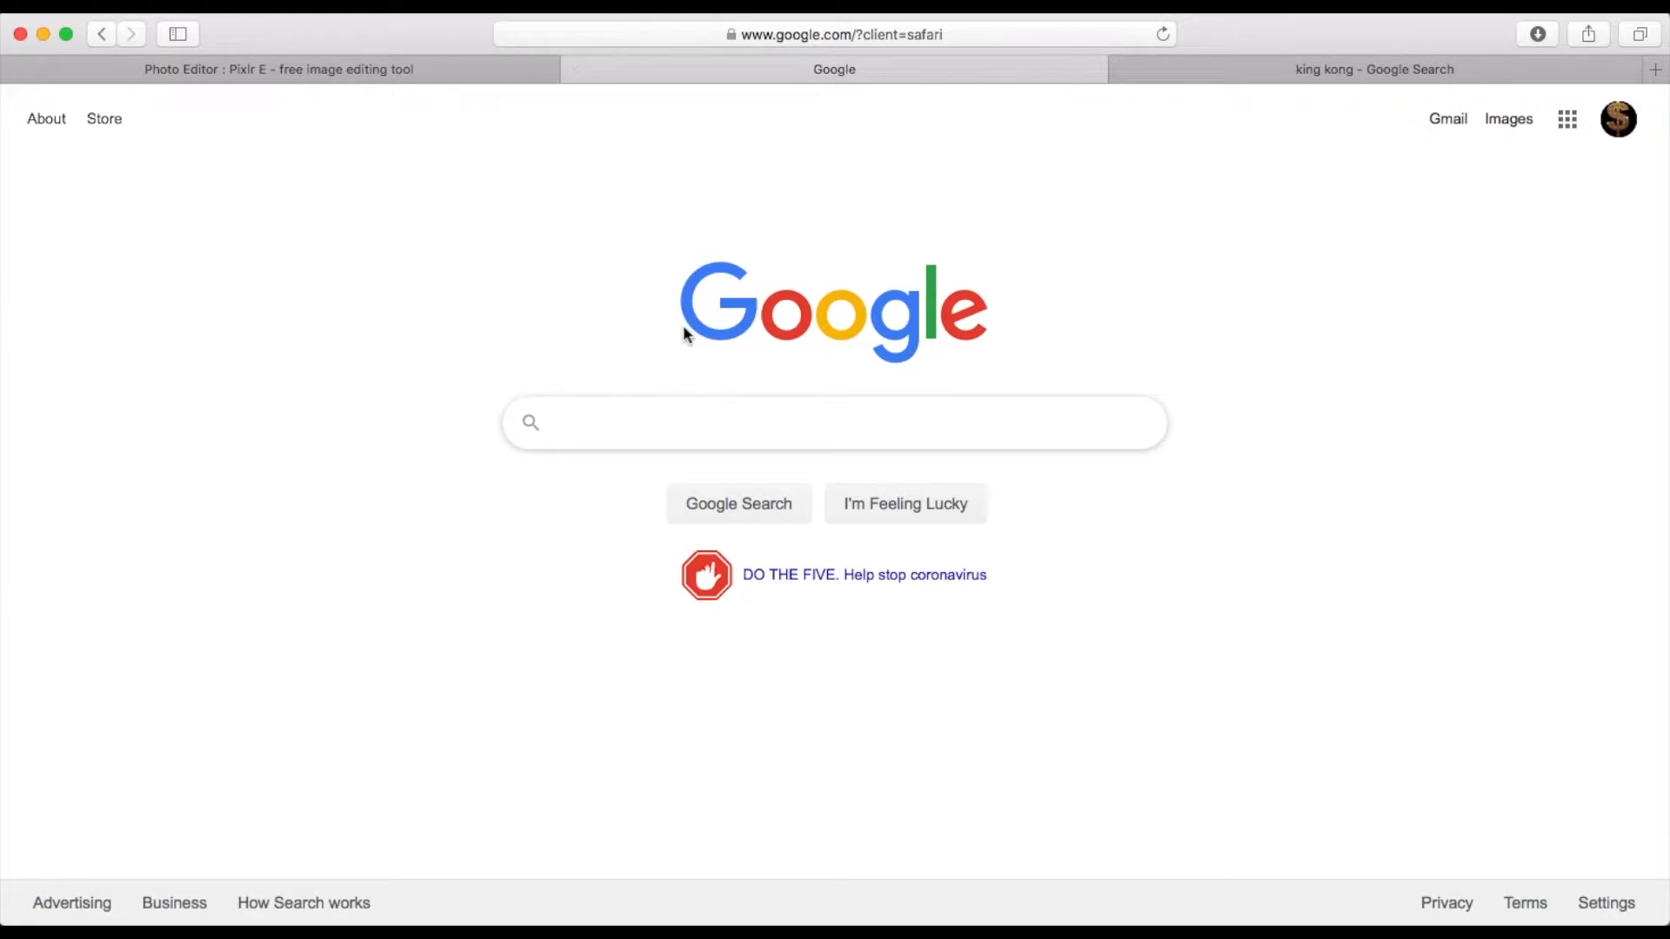
text(godzilla)
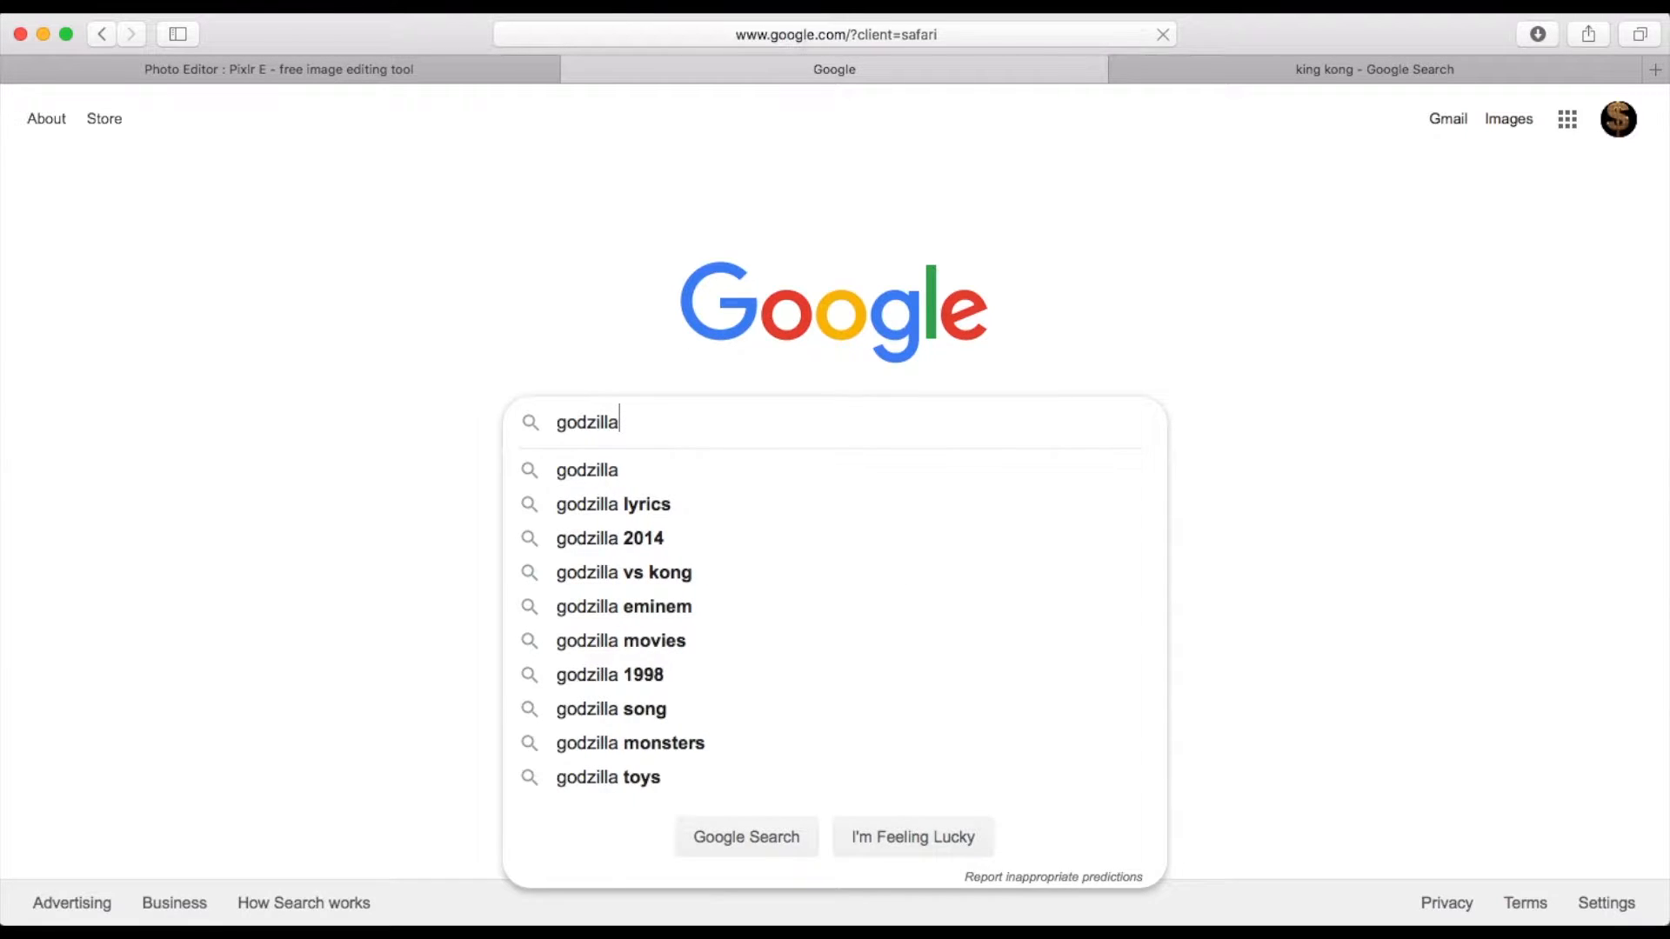
key(Return)
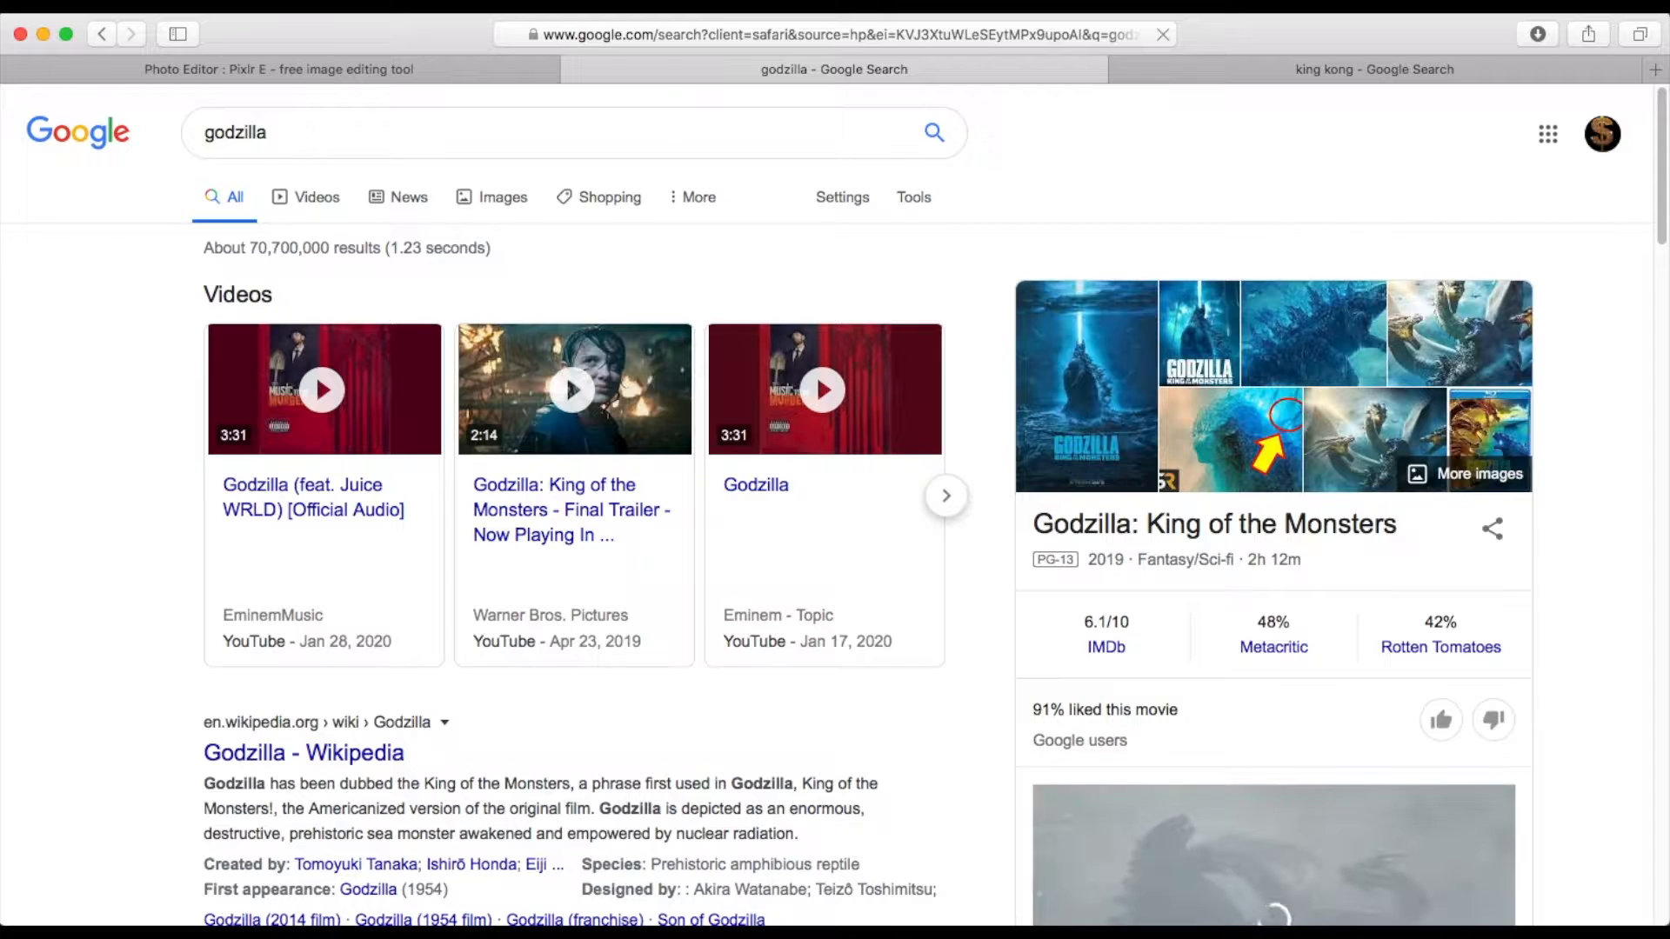
click(508, 202)
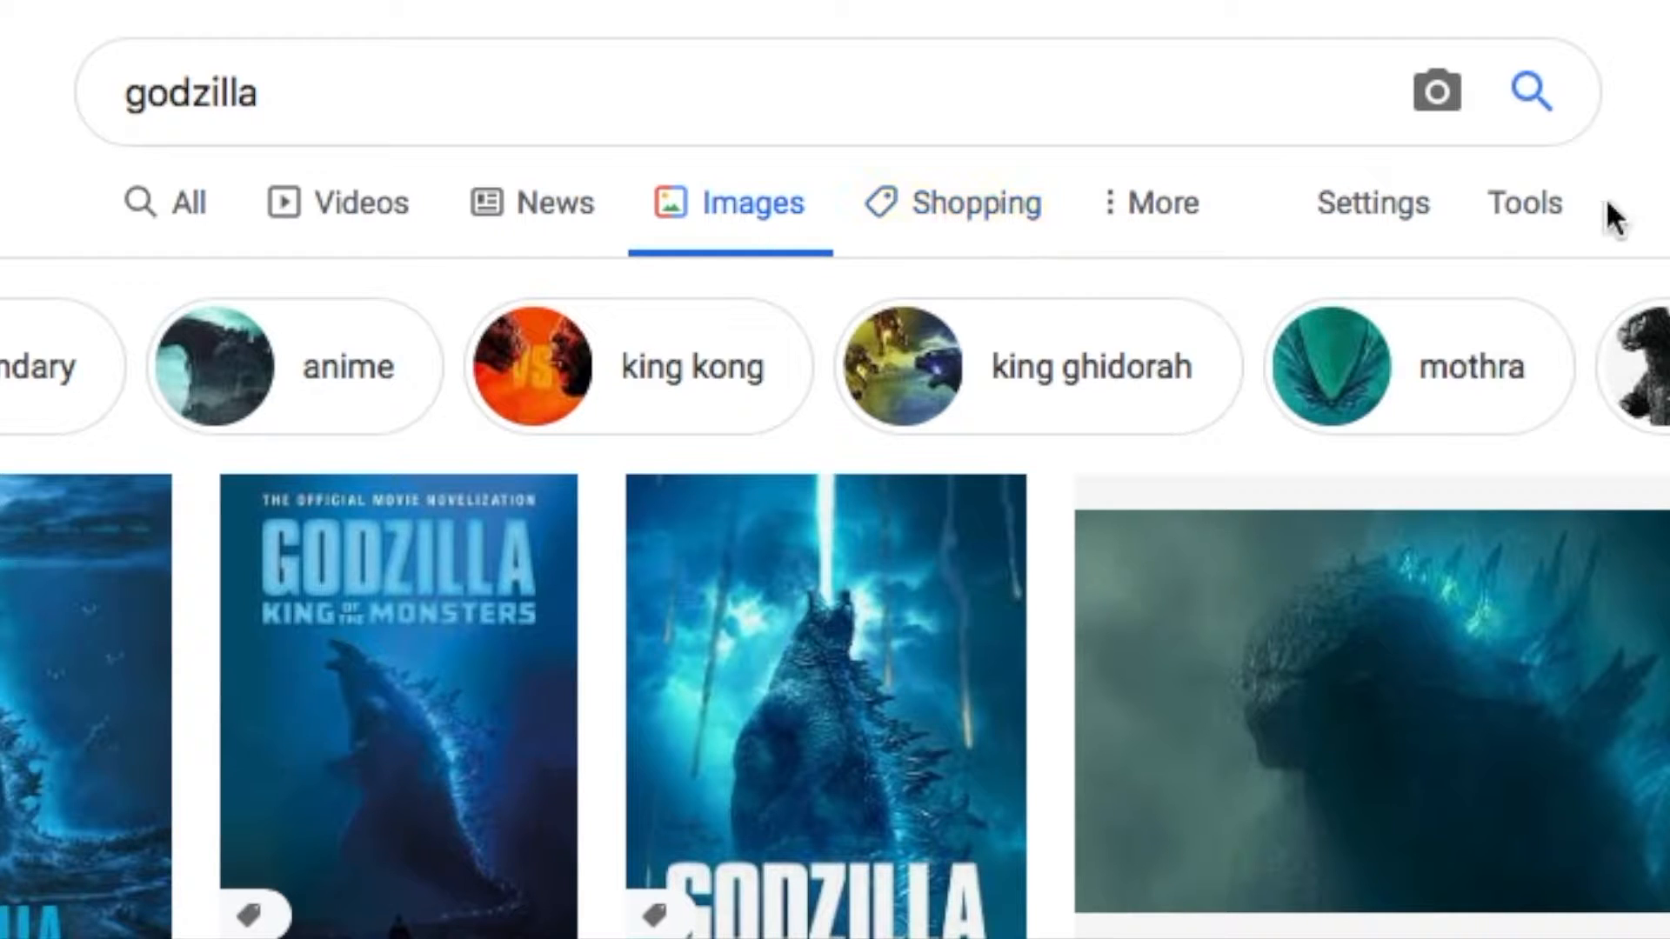
click(1554, 224)
click(181, 311)
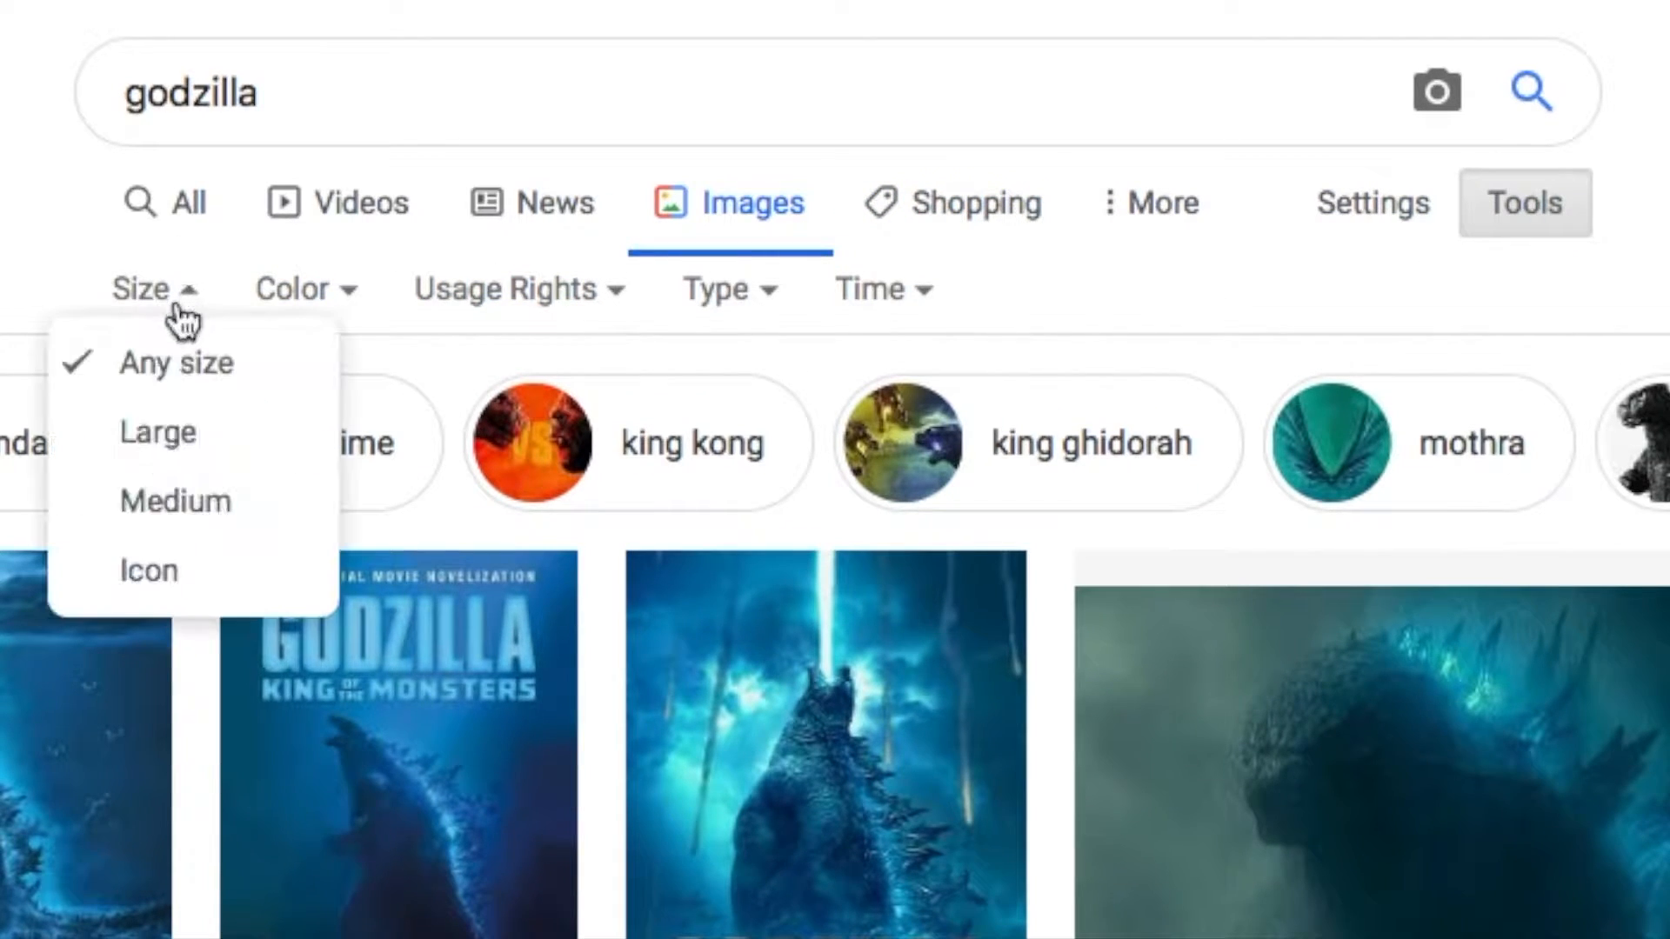
click(172, 500)
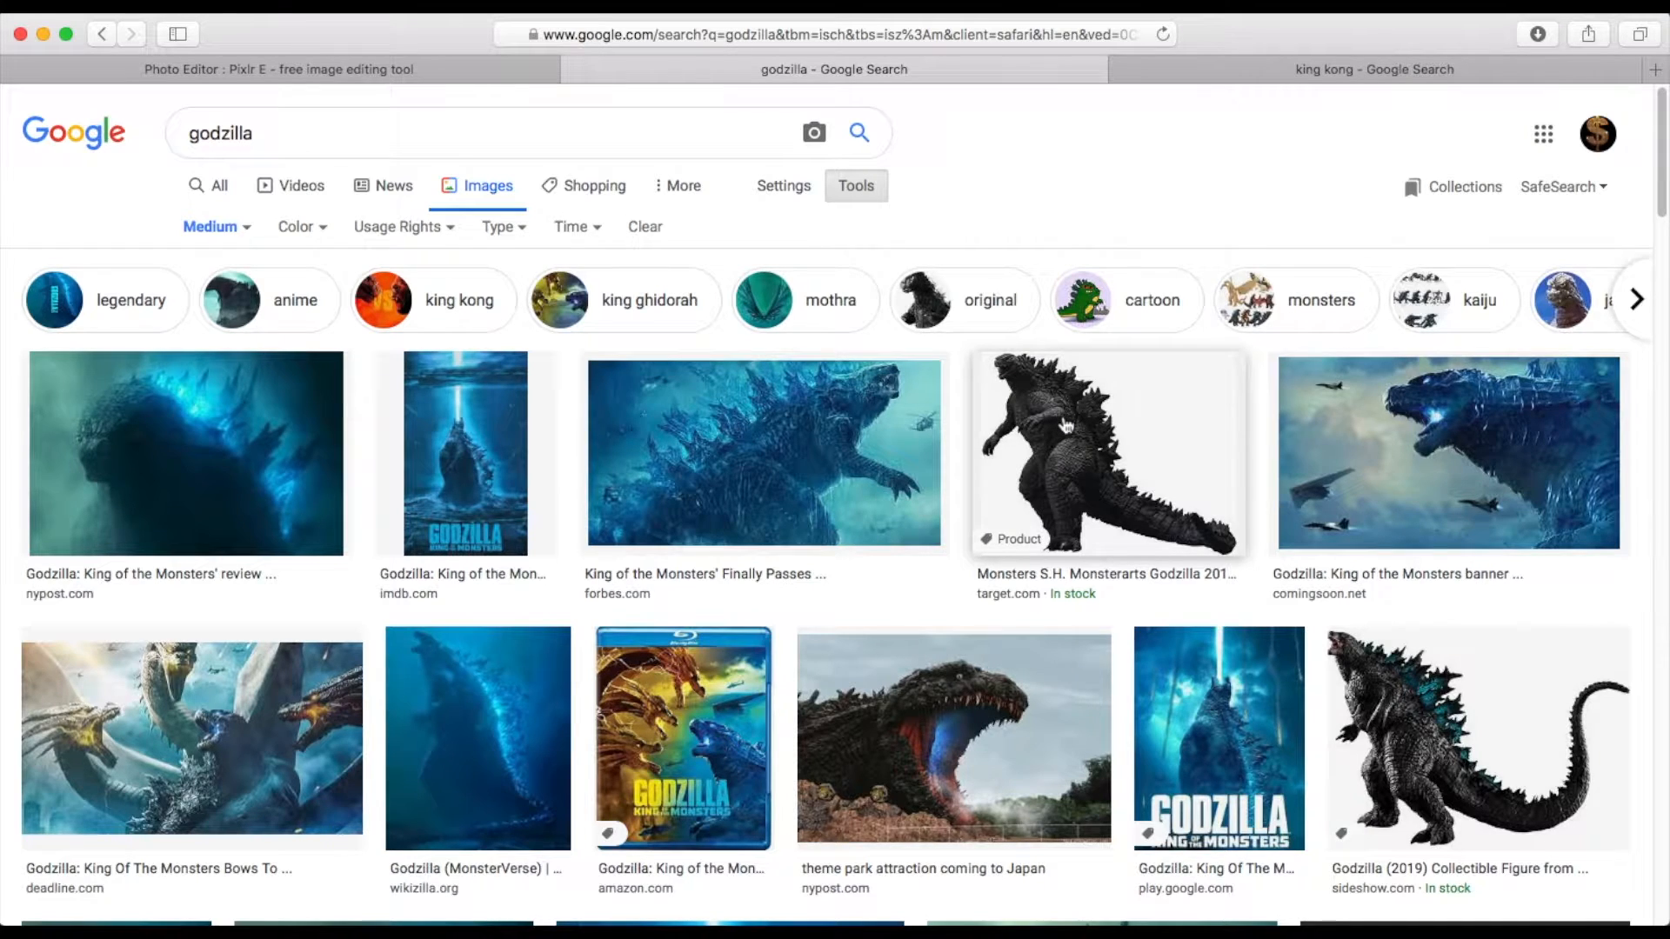
Step: Copy the image address of the Target Godzilla action figure picture with the plain white background
click(1065, 426)
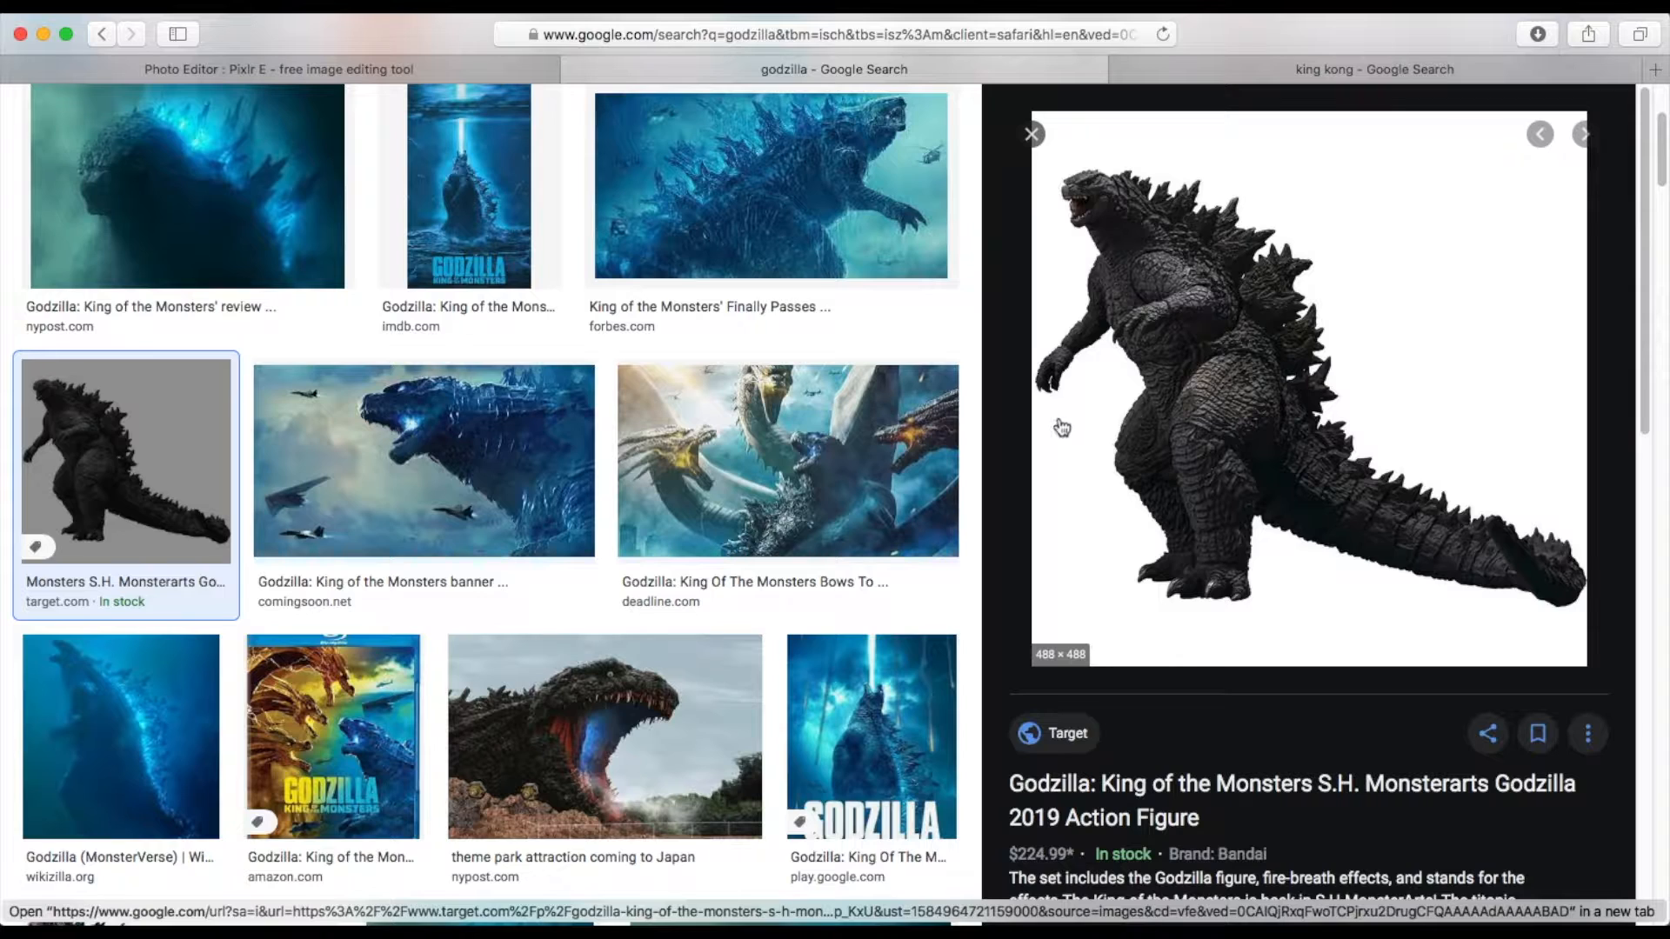
right_click(1203, 405)
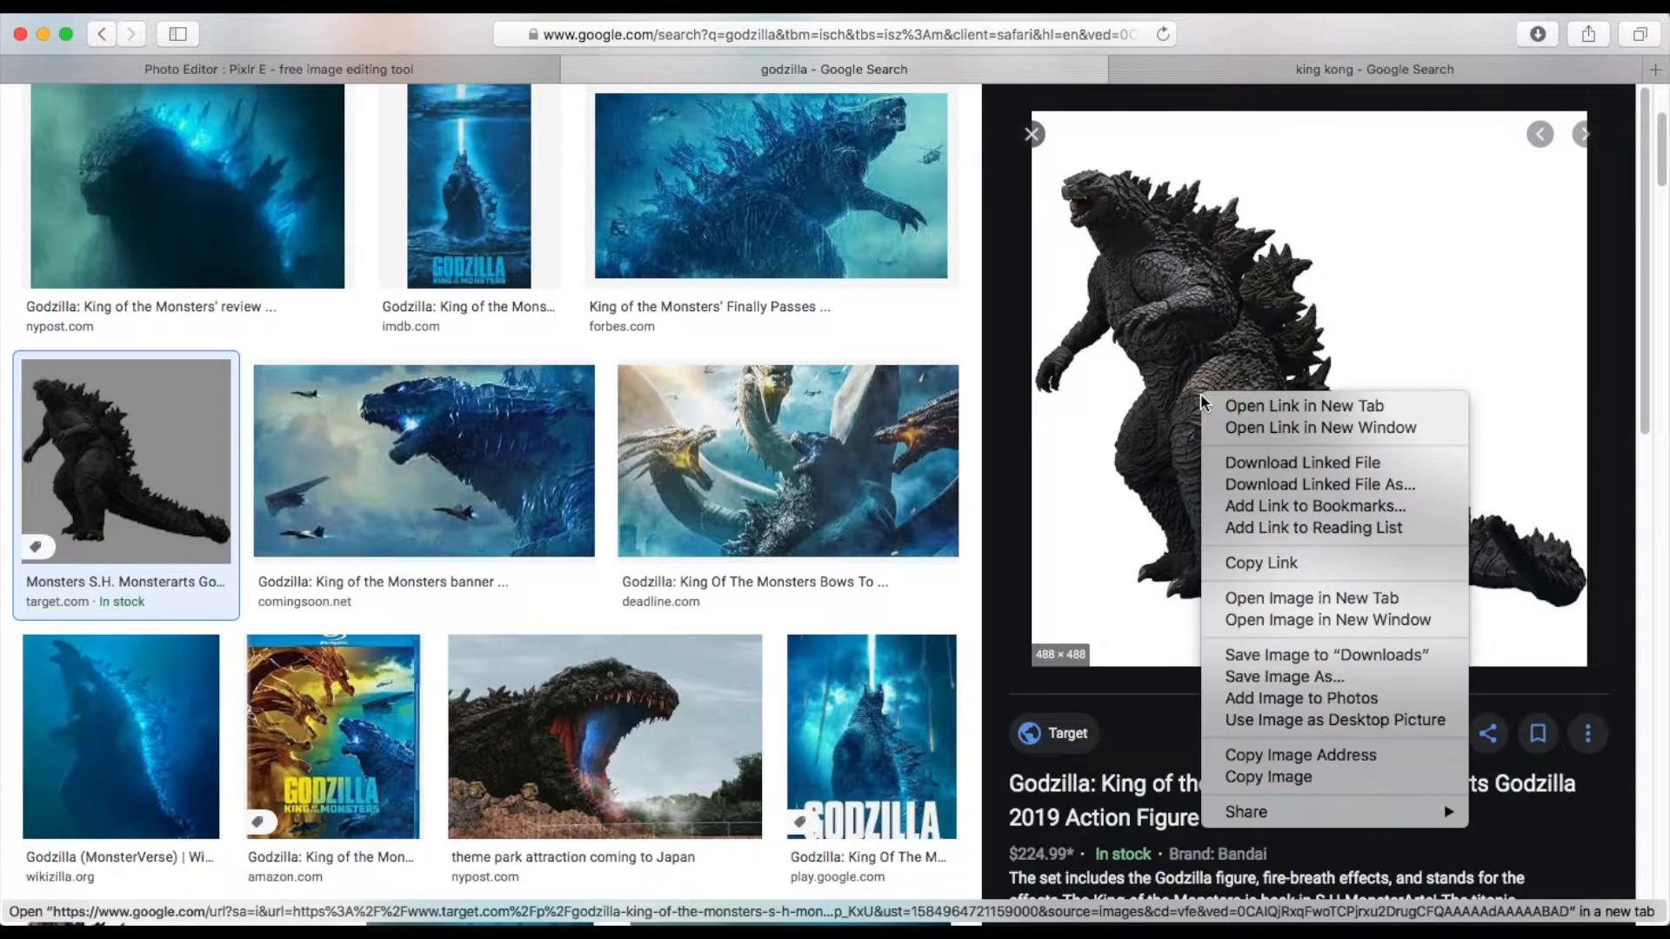
click(1351, 757)
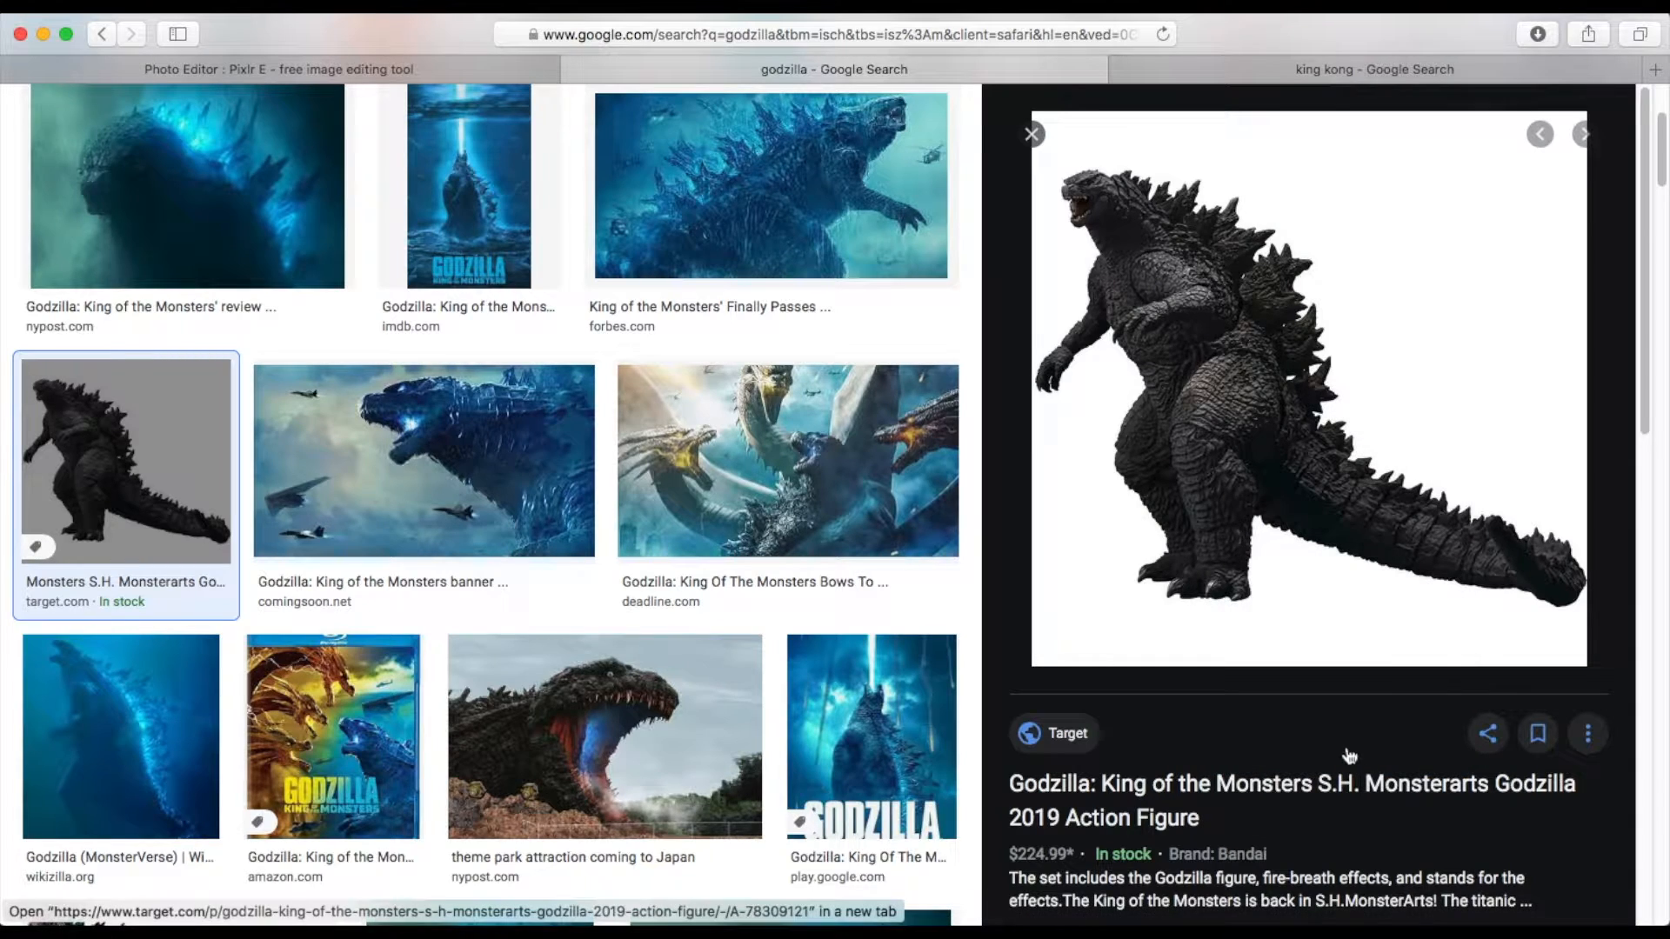
Step: Load the copied Godzilla image address in Pixlr E and add it as a layer to the current smokestack document
click(431, 68)
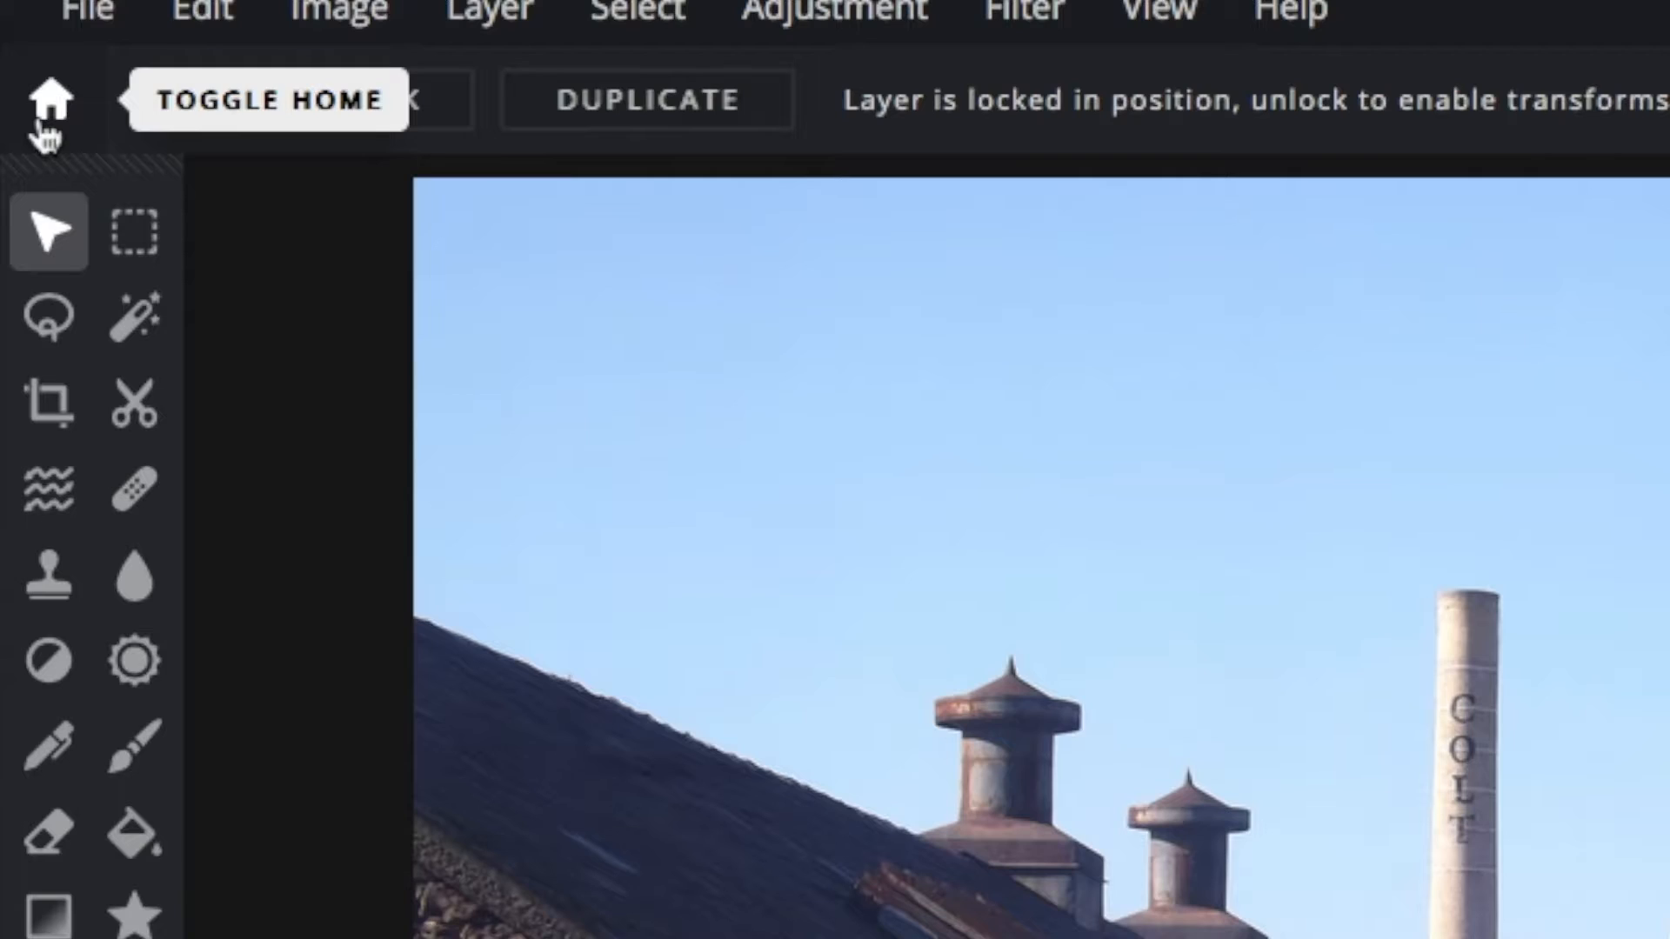
click(45, 113)
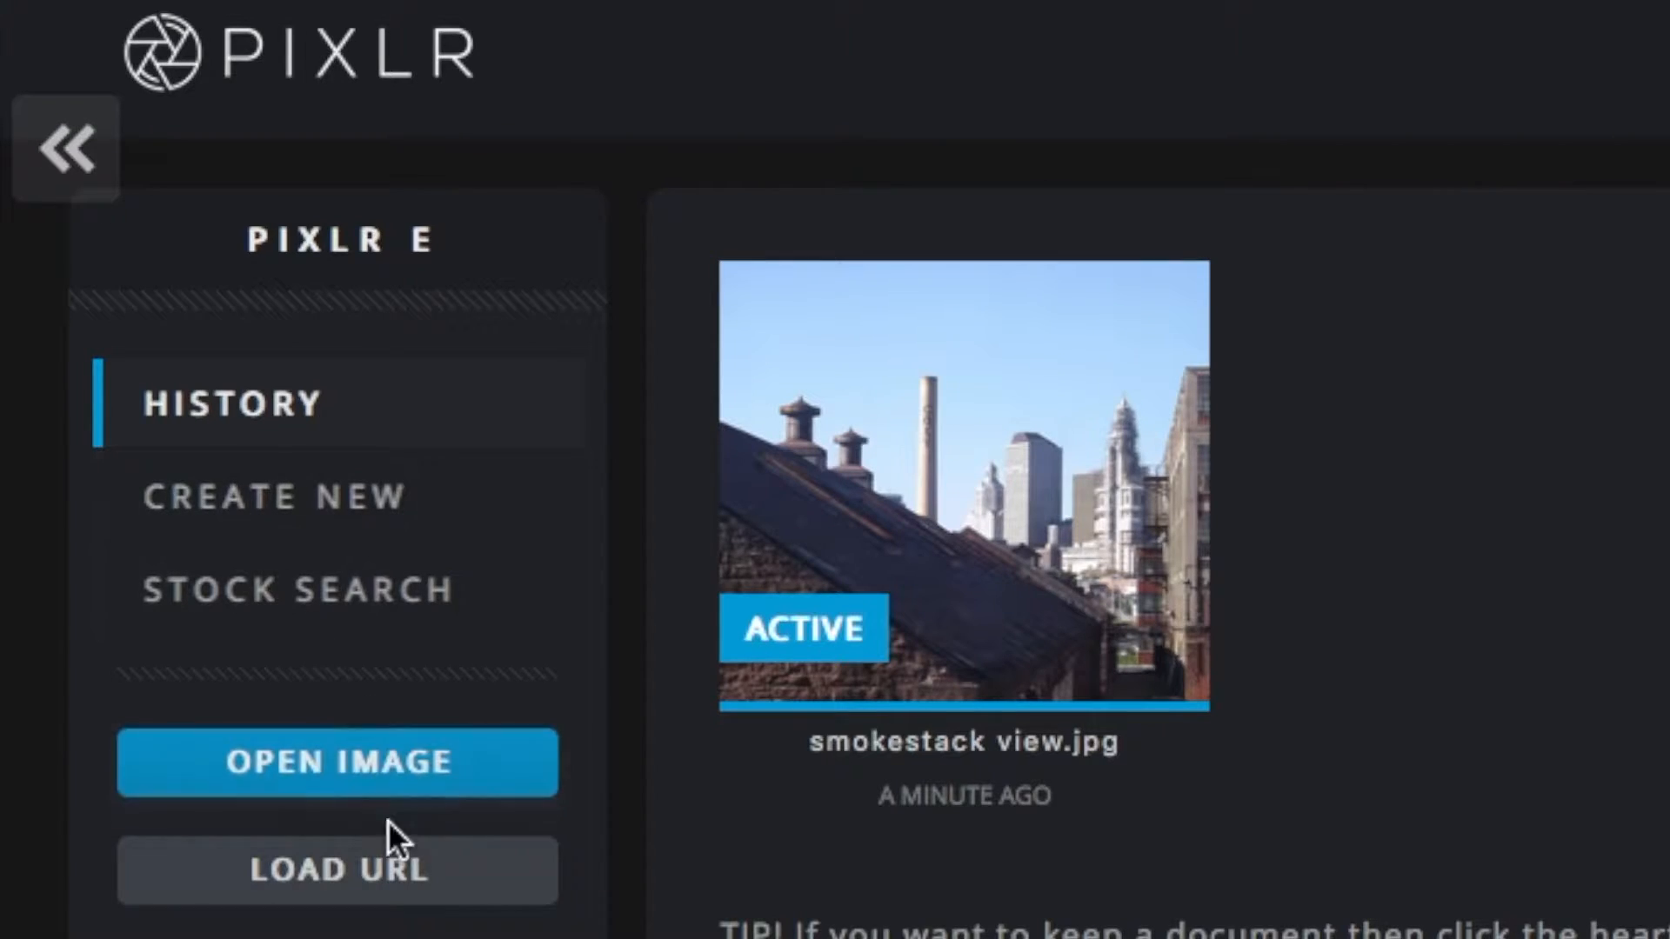
click(398, 879)
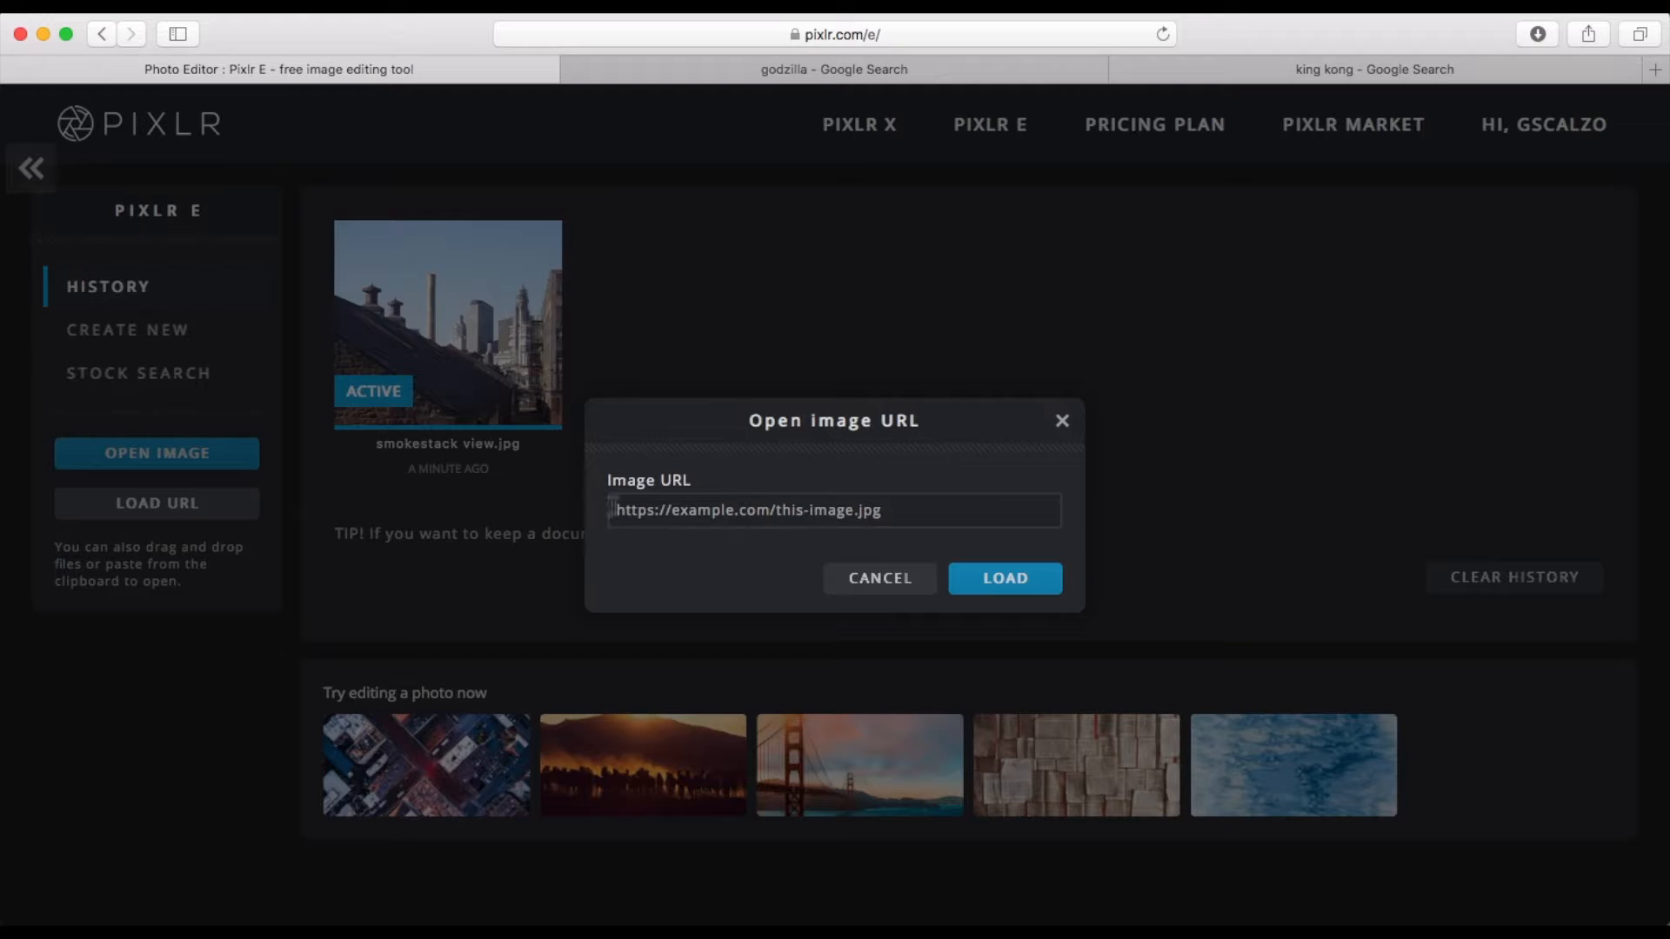
click(612, 510)
key(super+v)
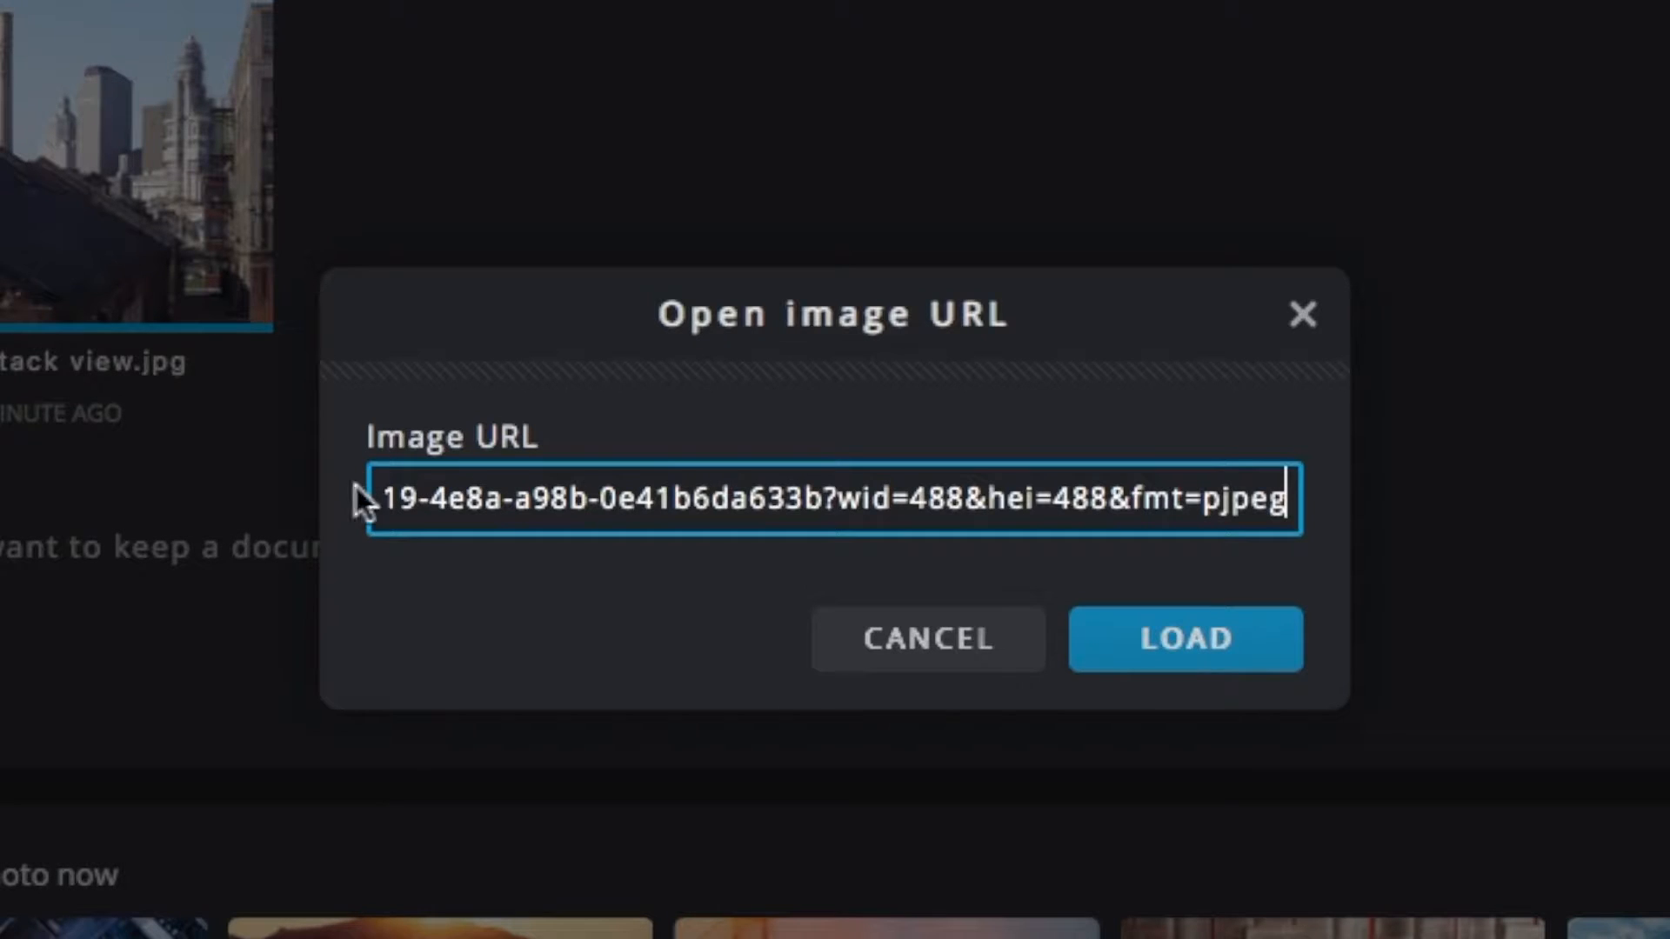
click(1164, 642)
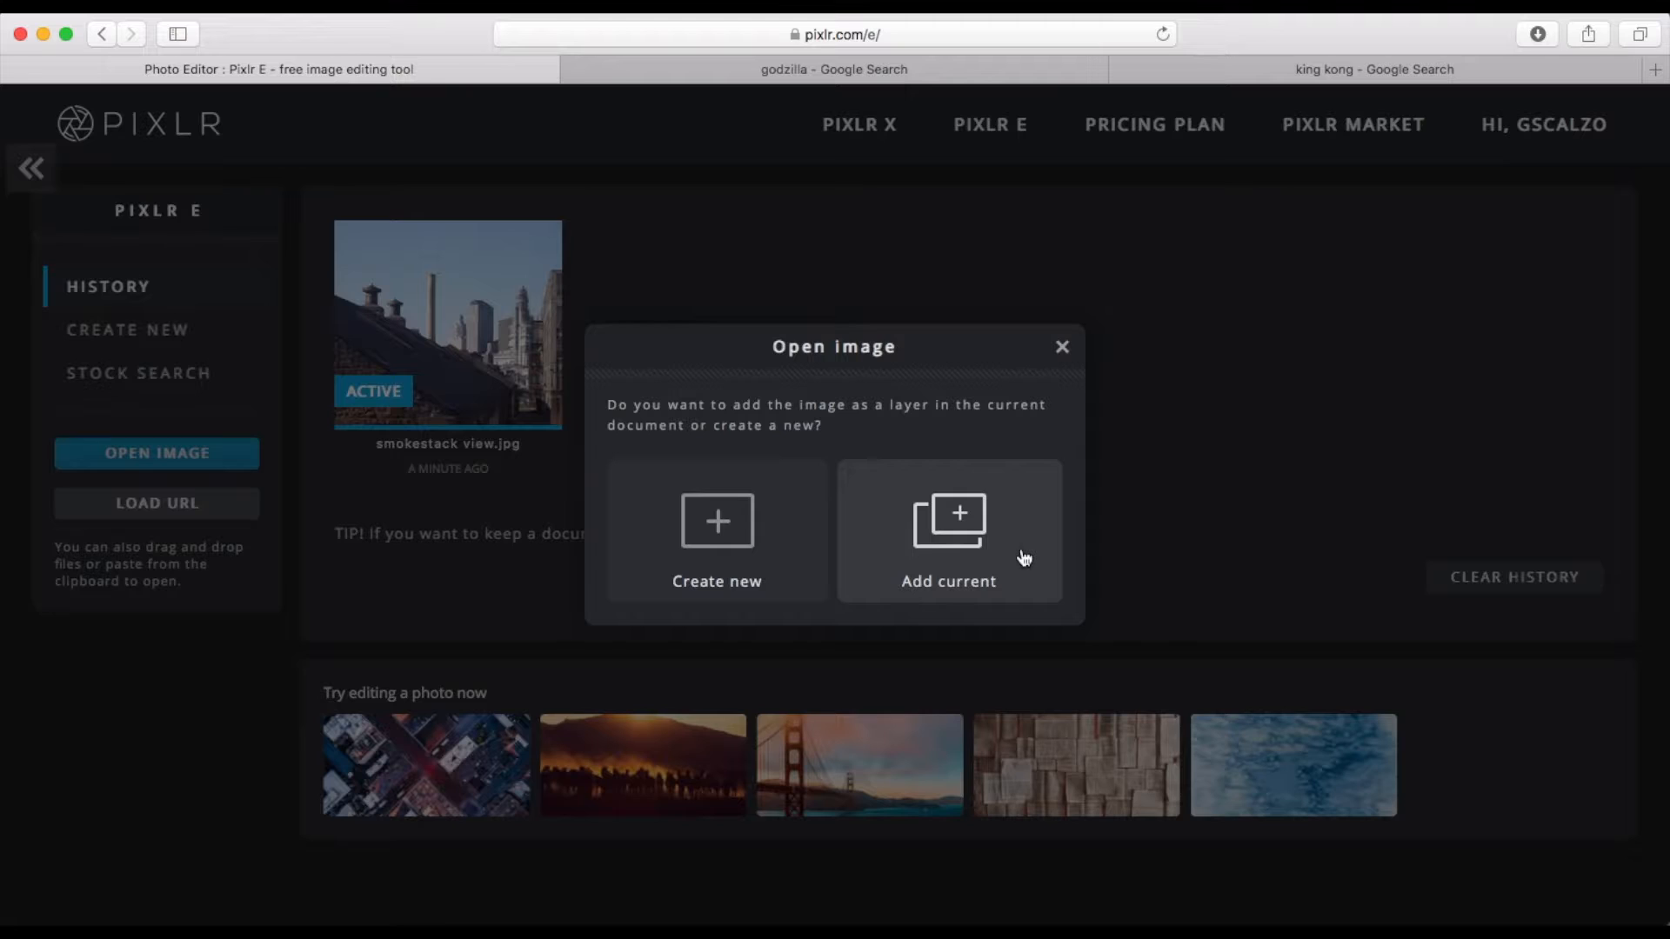
click(1024, 558)
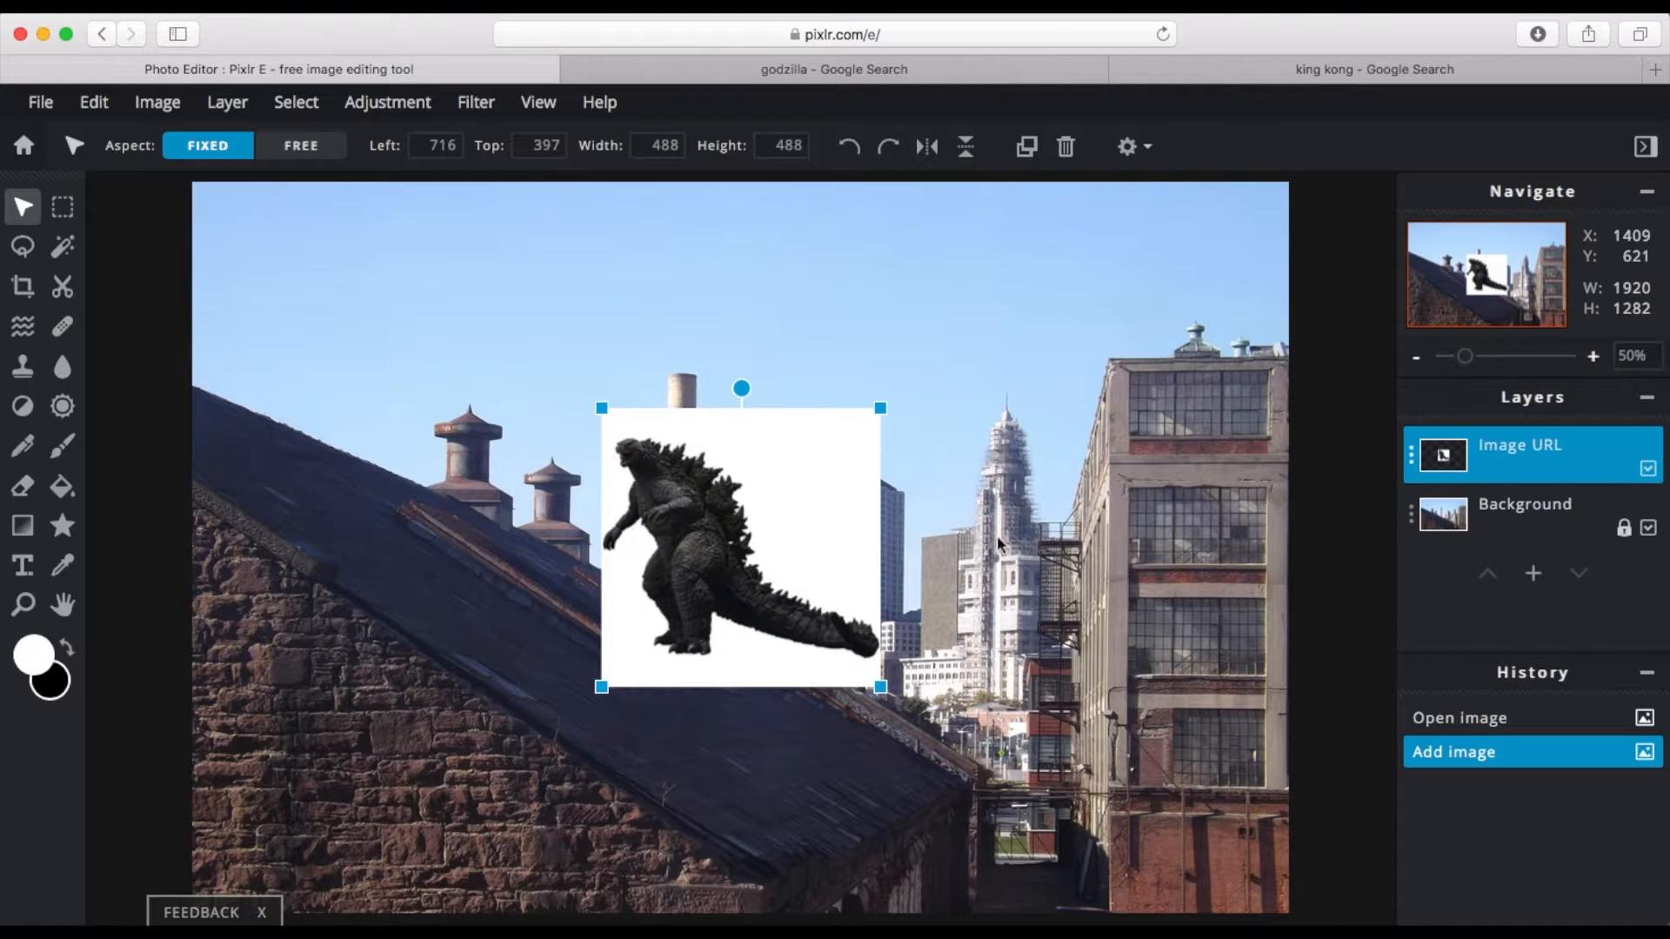
Step: Enlarge the Godzilla layer to about 972 x 972 px and position it over the rooftop at about left 672, top 86
drag(830, 504, 779, 477)
drag(856, 662, 969, 768)
drag(623, 470, 627, 379)
mouse_move(970, 681)
mouse_down()
mouse_move(995, 704)
mouse_move(974, 694)
mouse_up()
mouse_move(735, 499)
mouse_down()
mouse_move(748, 531)
mouse_move(709, 494)
mouse_up()
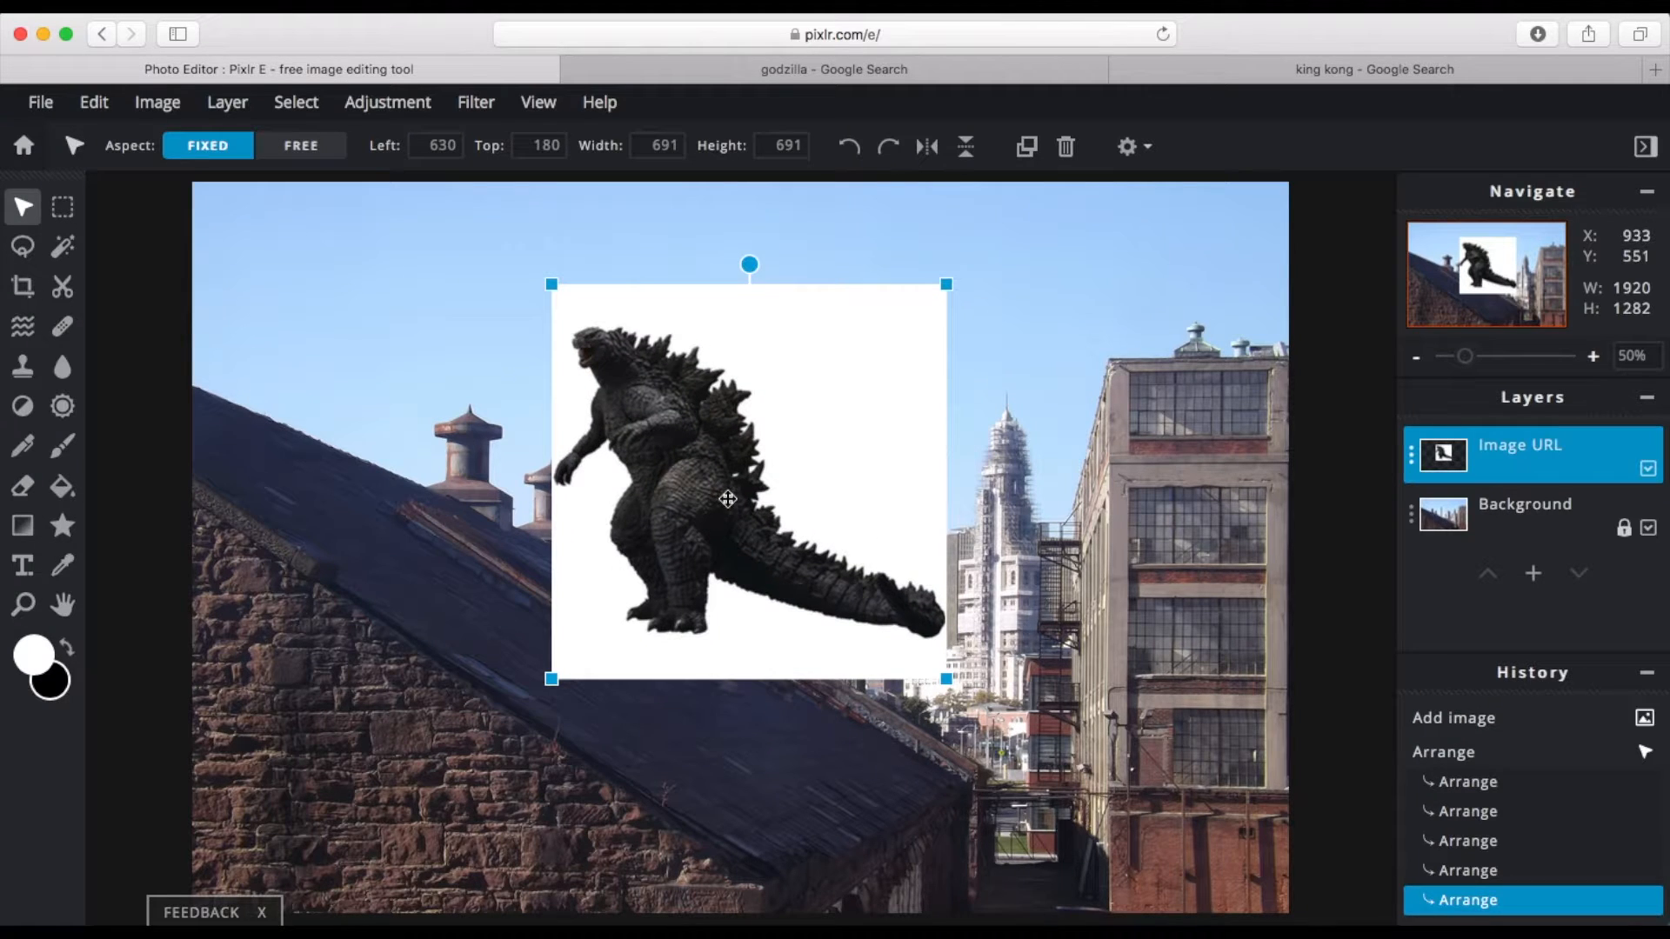
drag(946, 679, 1108, 772)
drag(869, 574, 874, 531)
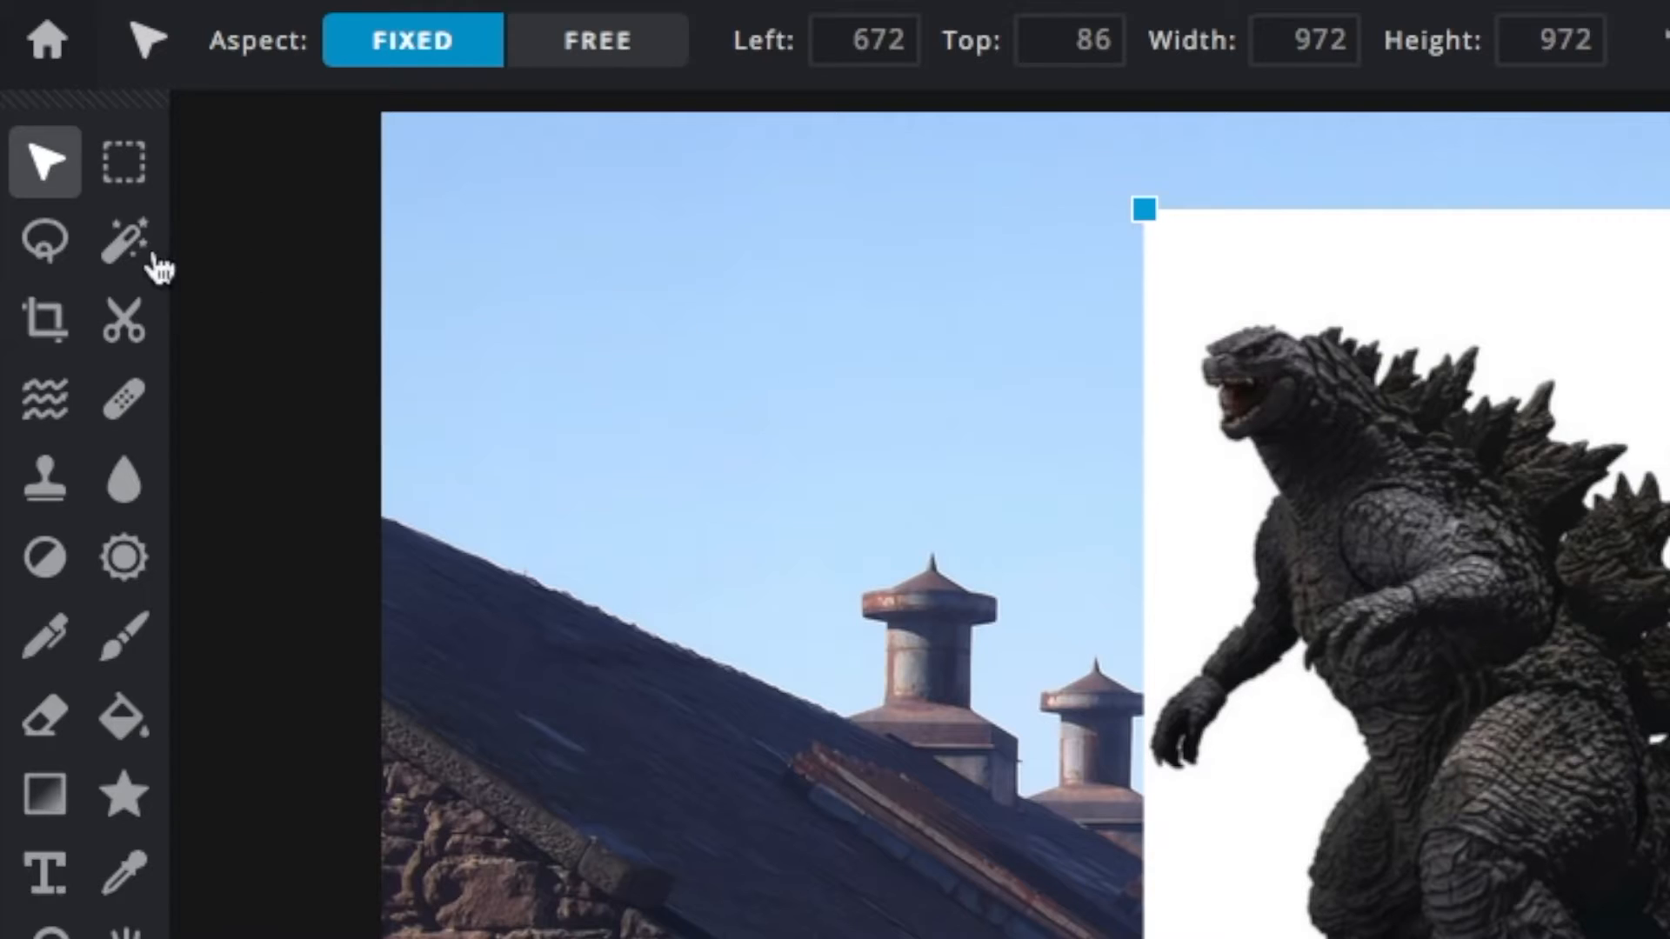
Step: Select the white background around Godzilla with the Magic Wand at tolerance 32, clear it, and deselect
click(125, 246)
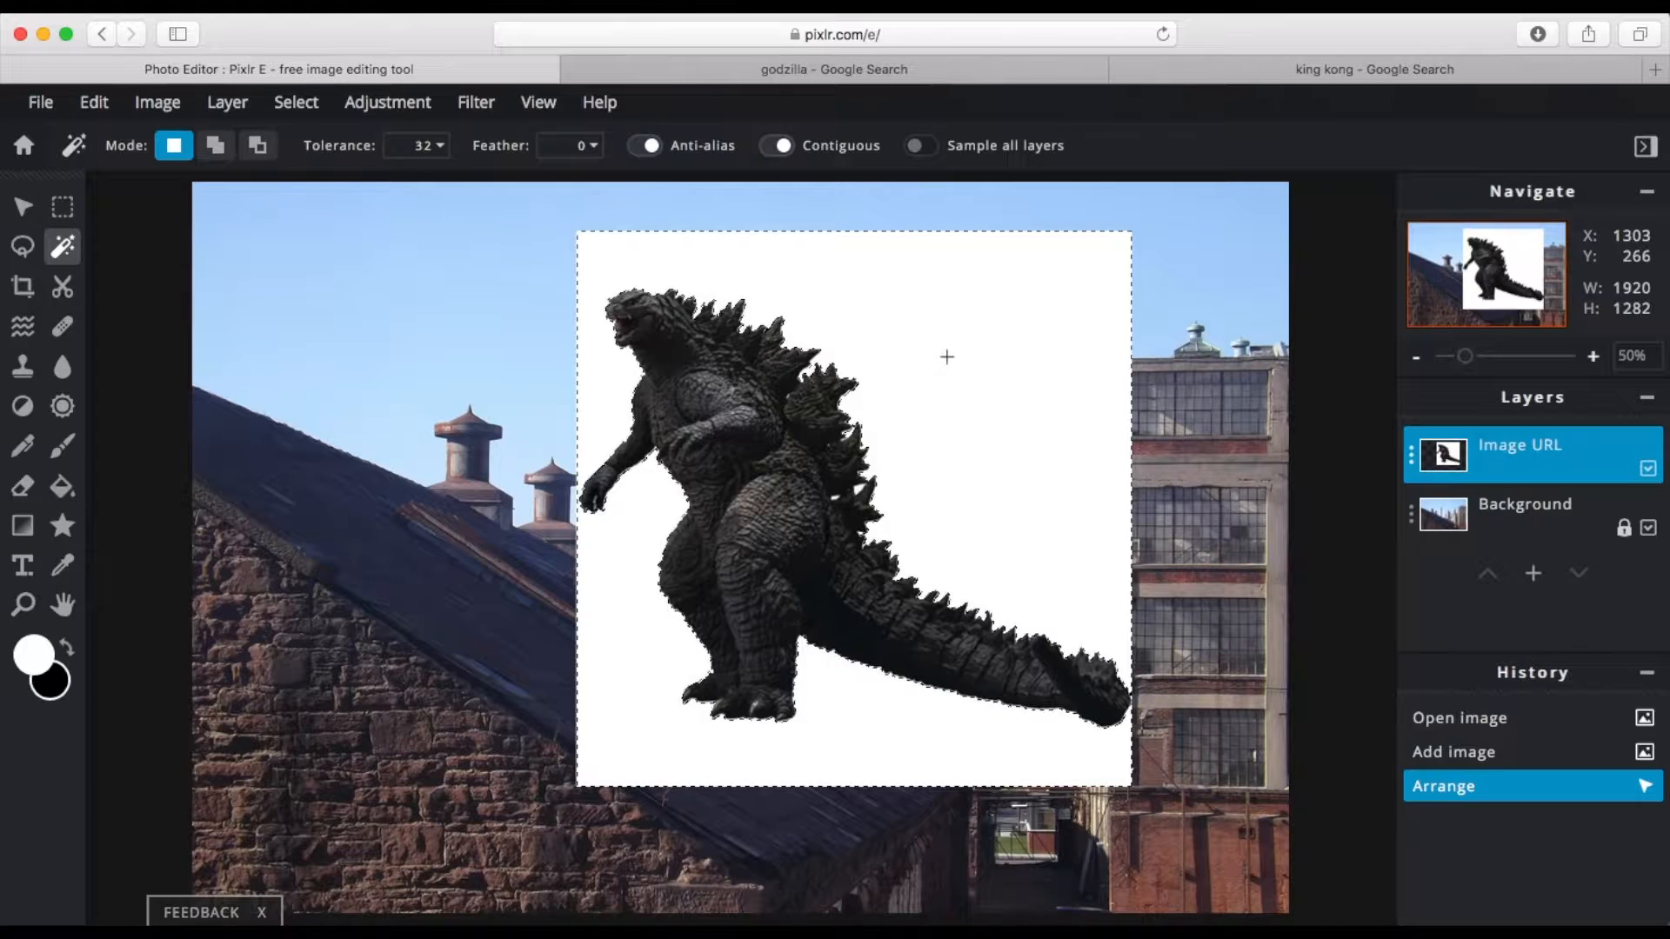
click(948, 358)
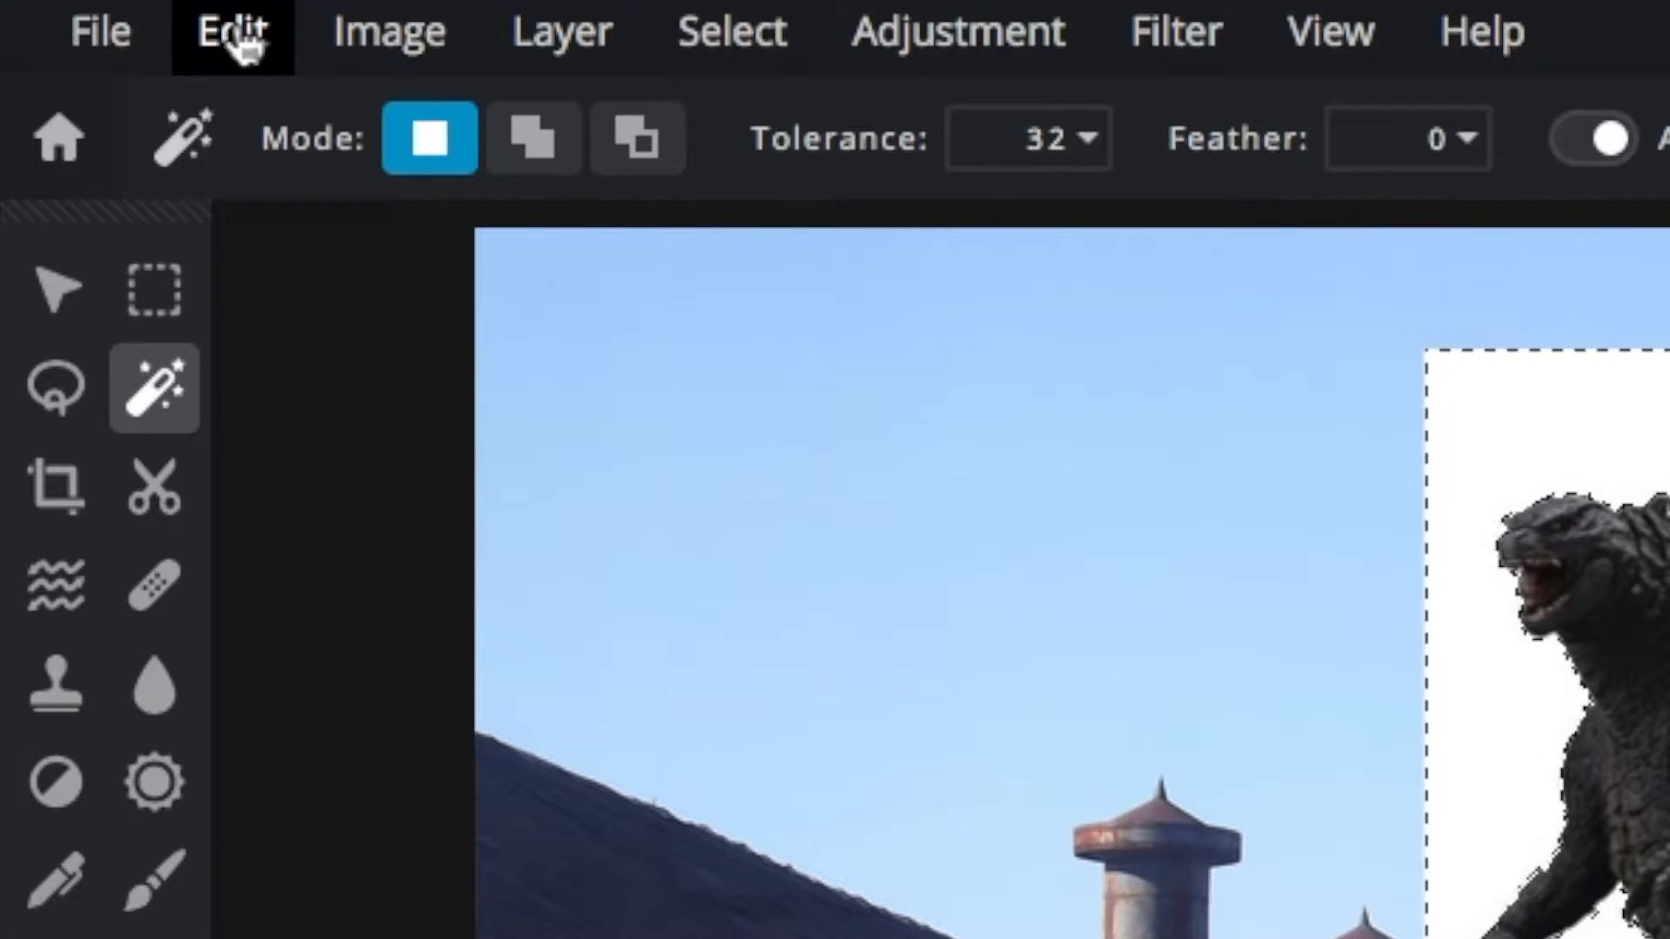
click(242, 39)
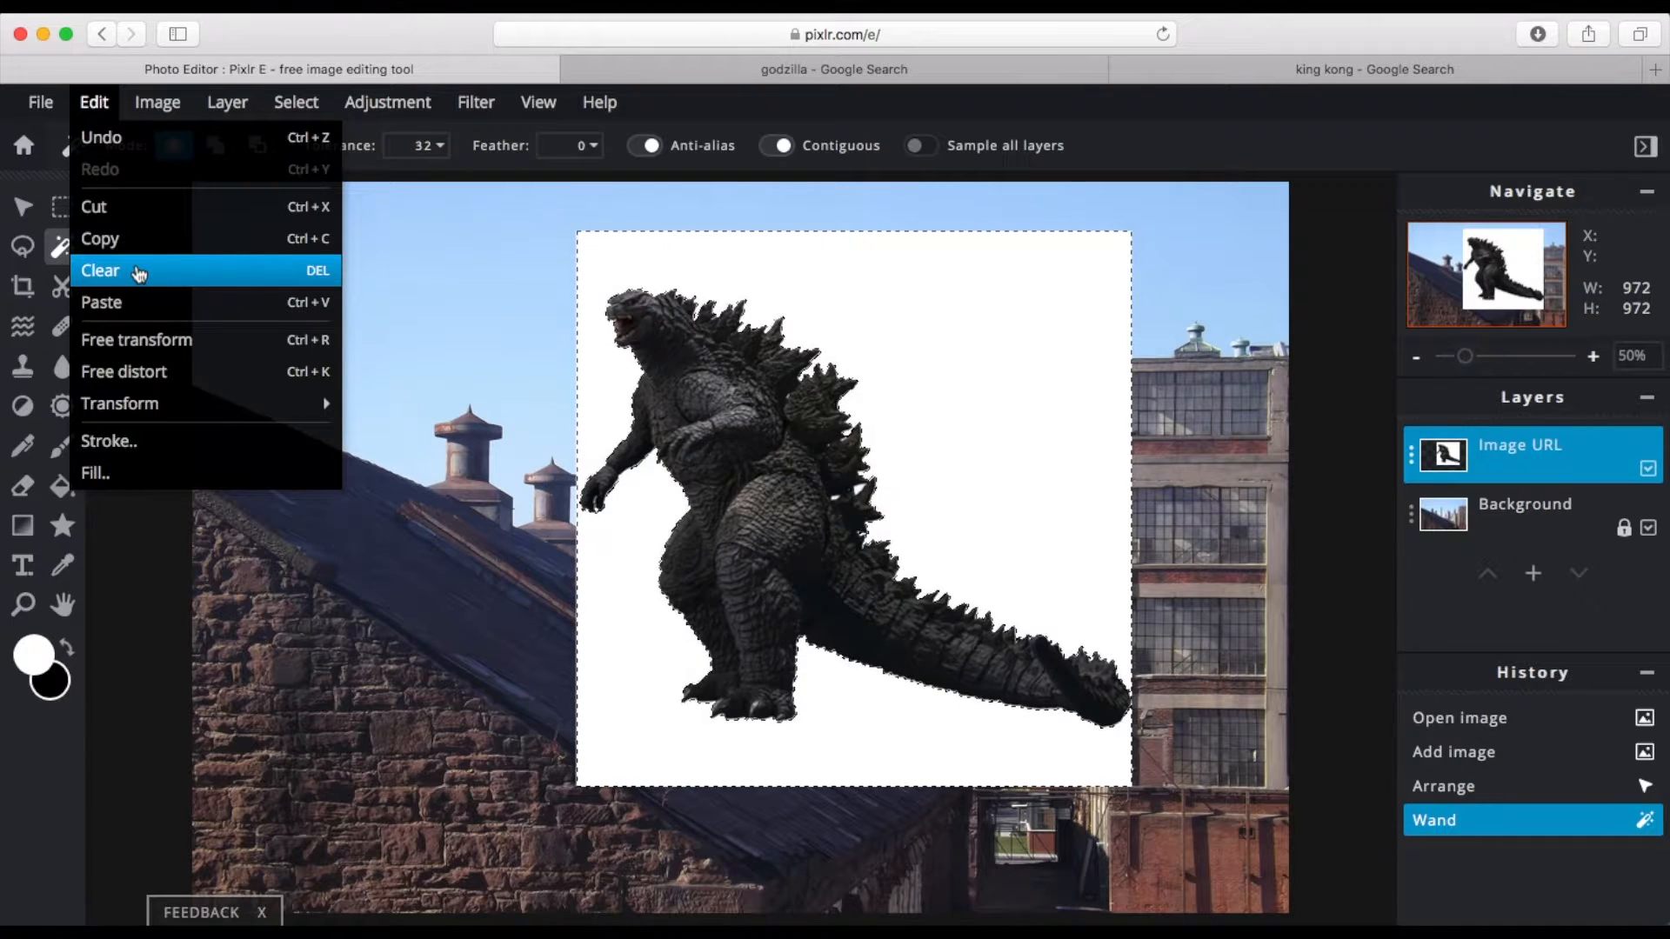
click(138, 272)
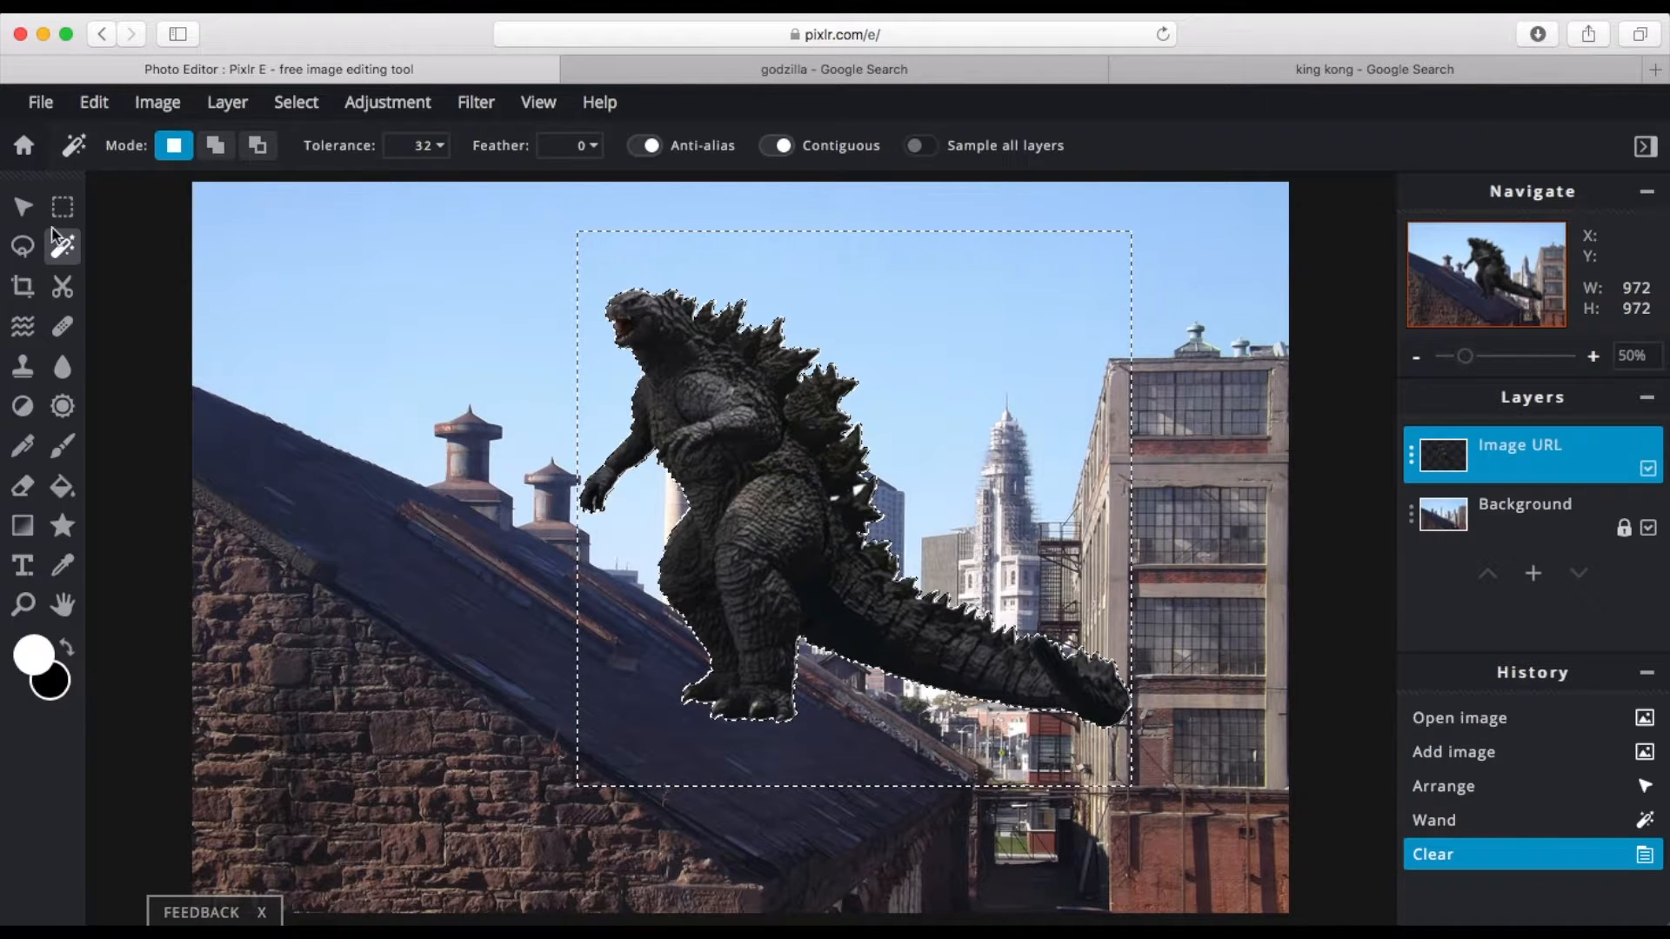
click(311, 121)
click(326, 202)
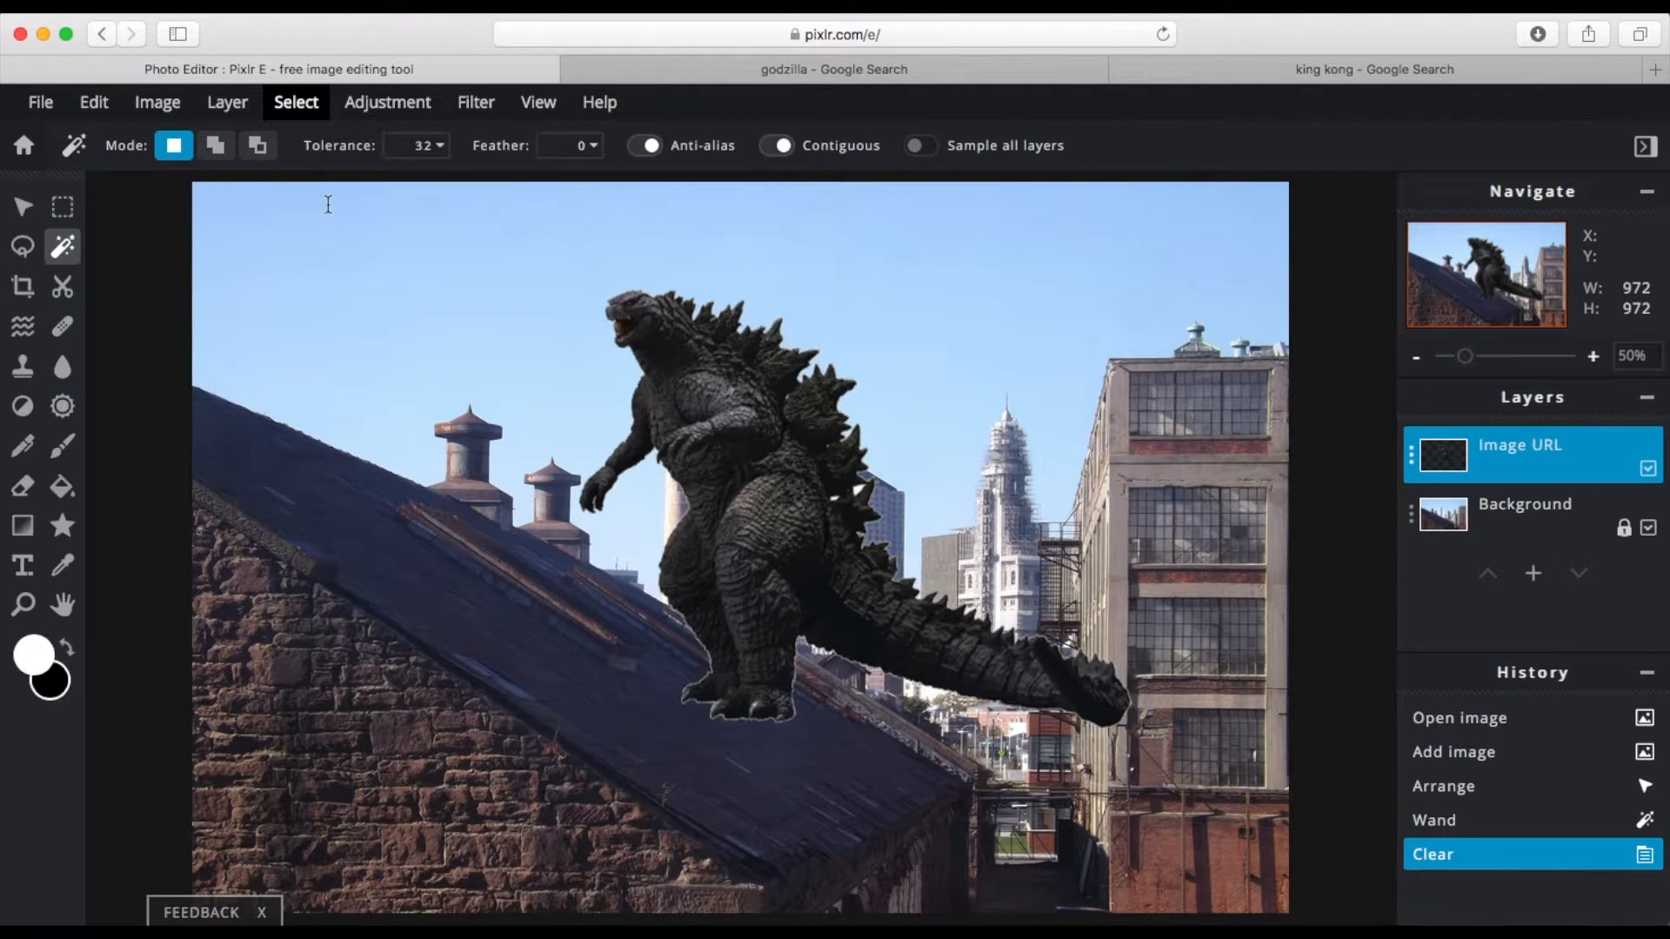
Step: Move Godzilla to about left 623, top 197, and free-distort its corners to about (635, 100), (1715, 162), (672, 970) and (1596, 1067)
click(22, 207)
mouse_move(734, 477)
mouse_down()
mouse_move(671, 432)
mouse_move(713, 505)
mouse_move(706, 486)
mouse_up()
click(104, 103)
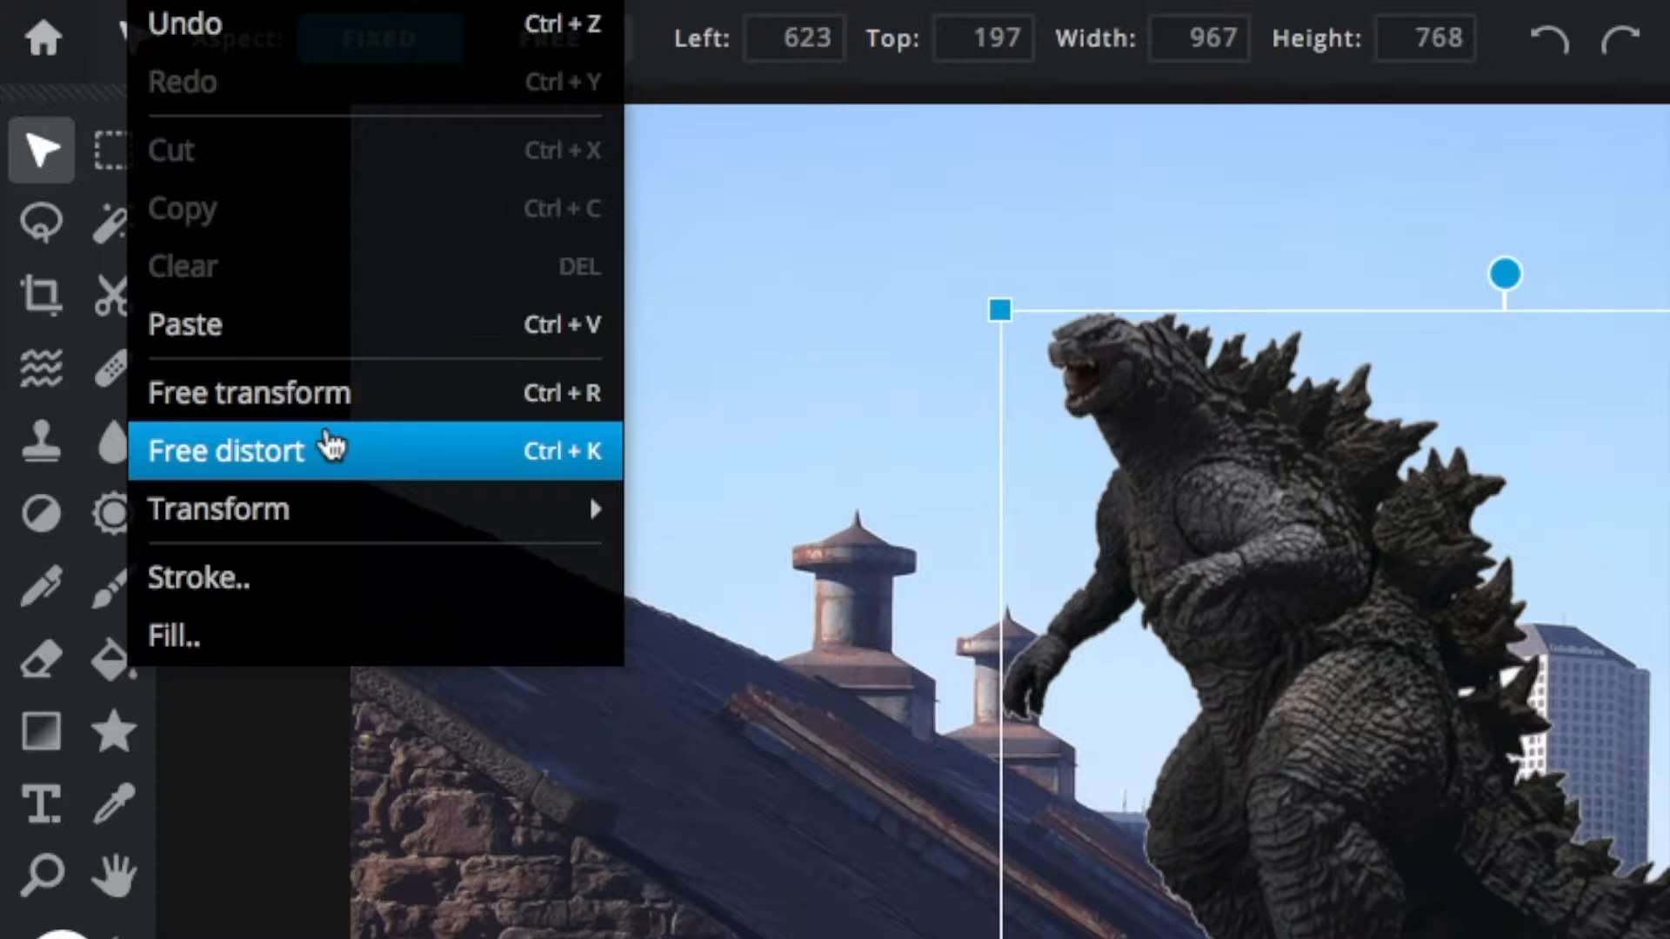
click(327, 444)
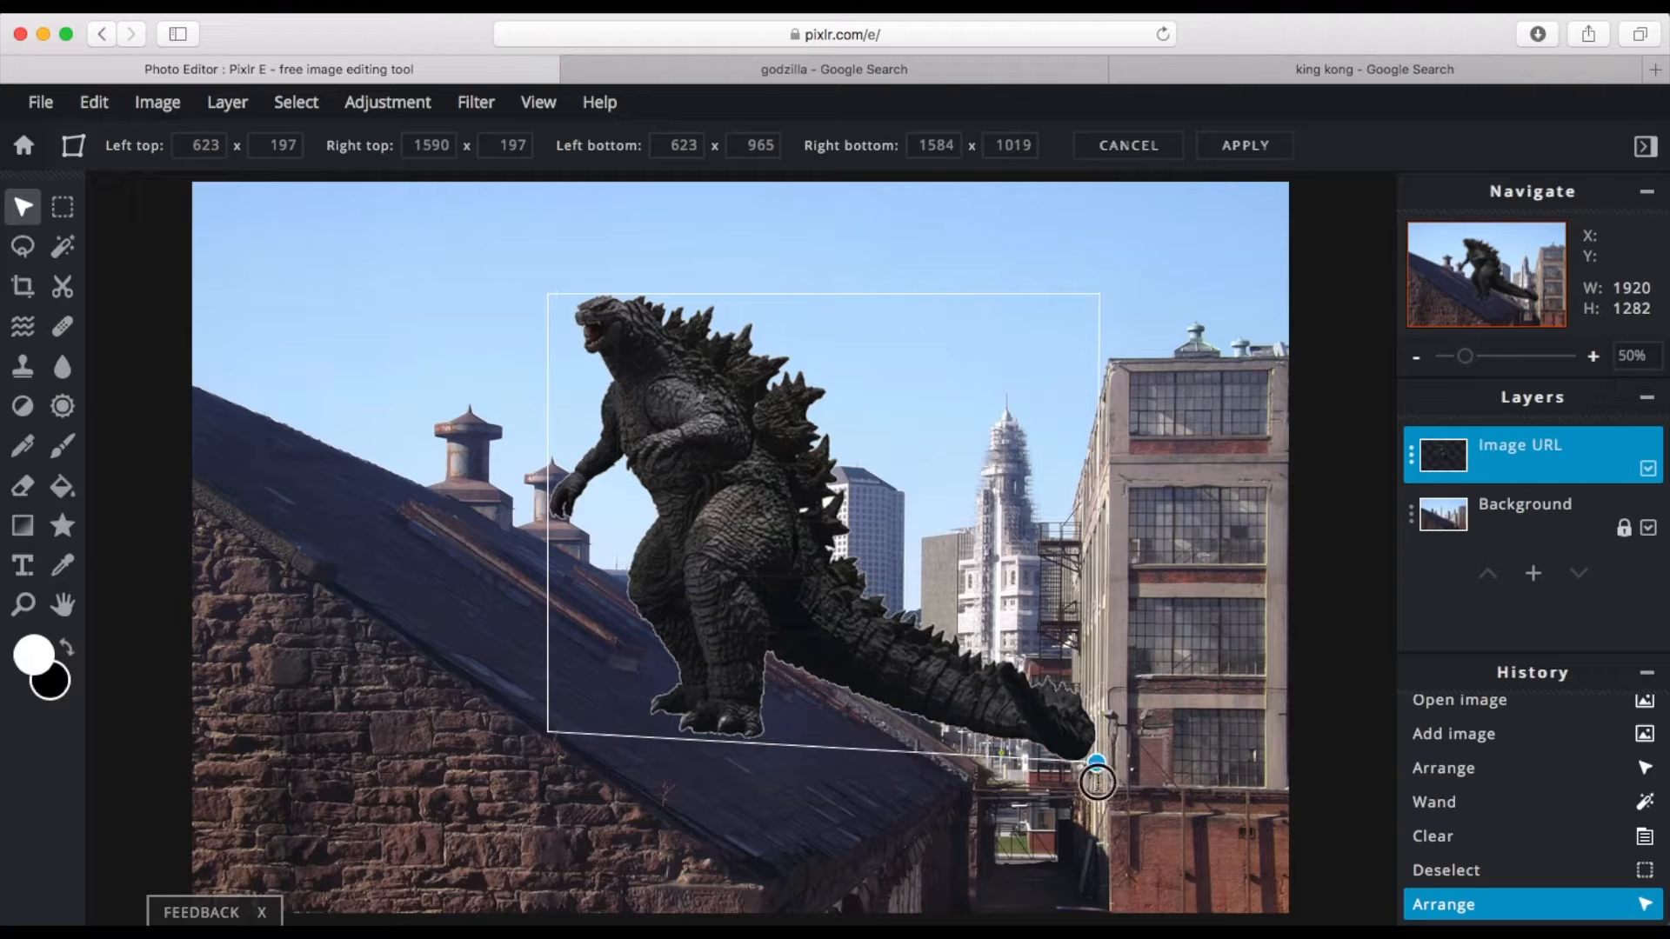
click(1394, 549)
drag(755, 424, 762, 406)
mouse_move(1105, 277)
mouse_down()
mouse_move(1145, 287)
mouse_move(1127, 285)
mouse_up()
drag(555, 276, 592, 254)
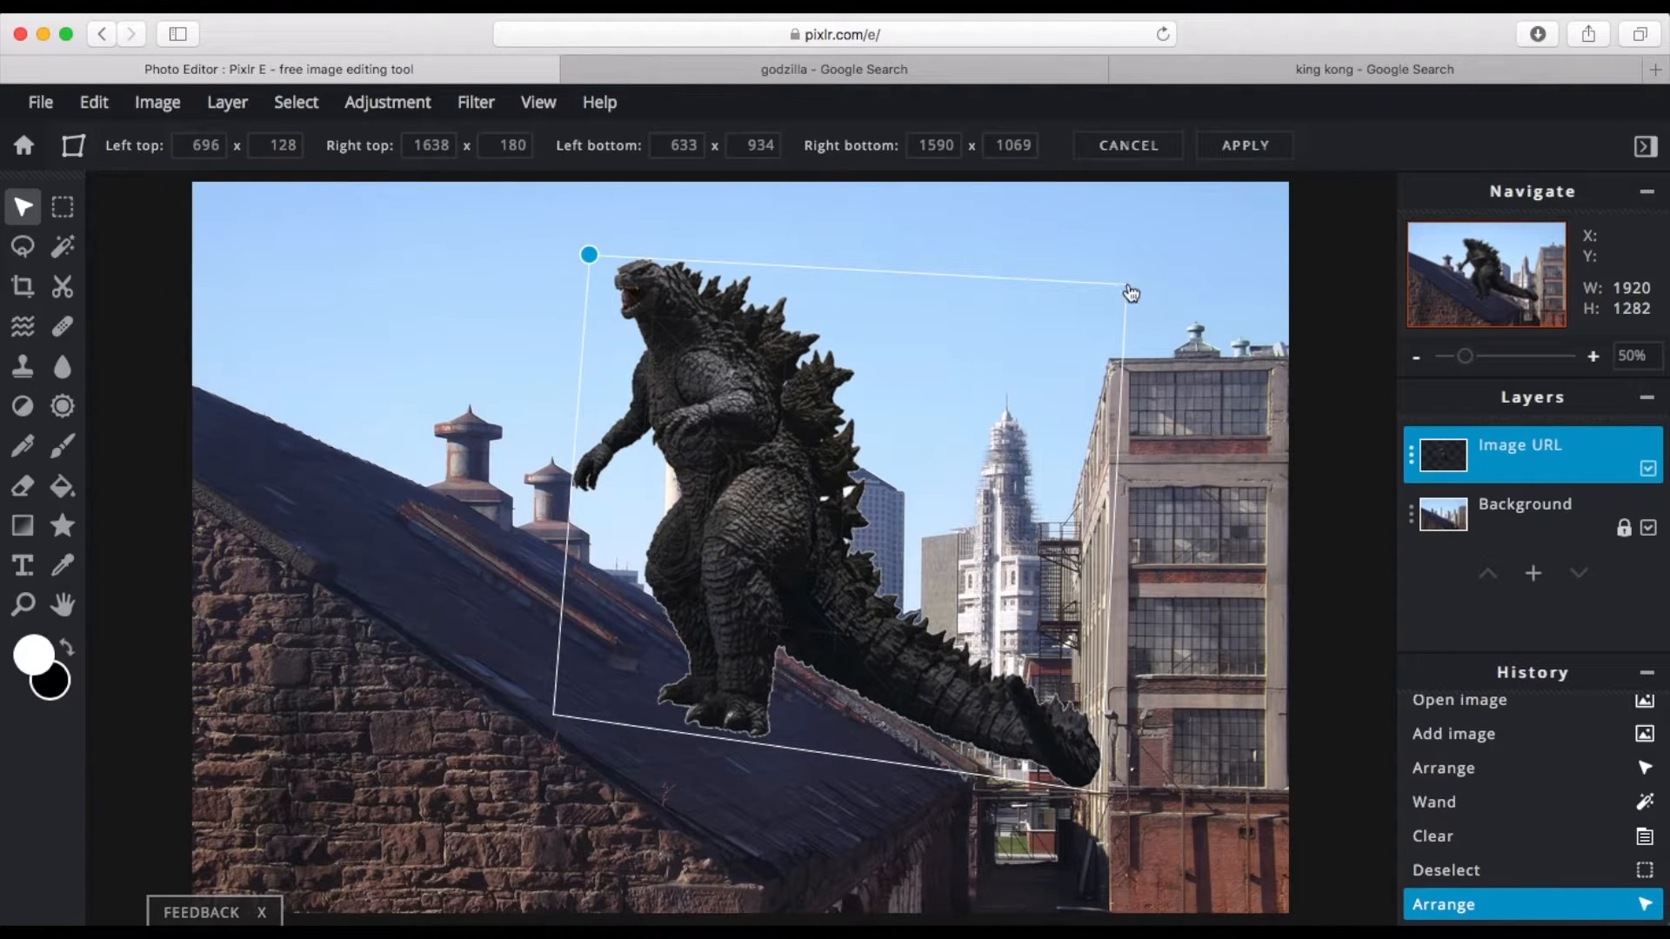
drag(1131, 293, 1170, 274)
mouse_move(554, 715)
mouse_down()
mouse_move(518, 660)
mouse_move(572, 737)
mouse_up()
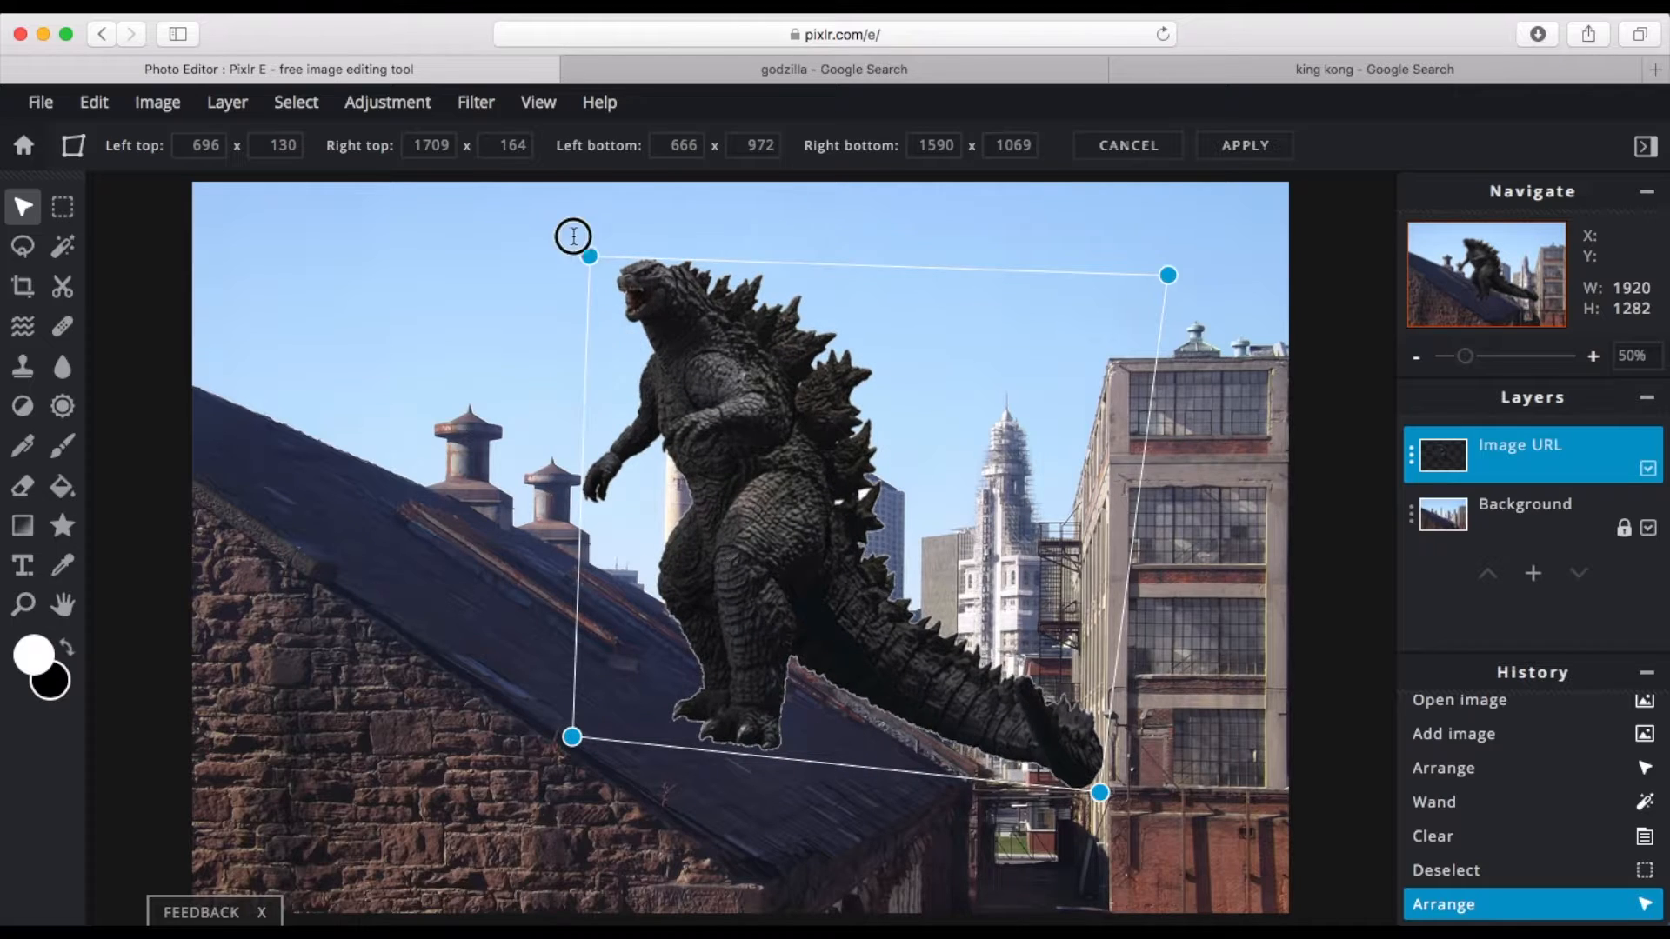
drag(573, 236, 553, 238)
mouse_move(804, 431)
mouse_down()
mouse_move(809, 417)
mouse_move(798, 440)
mouse_up()
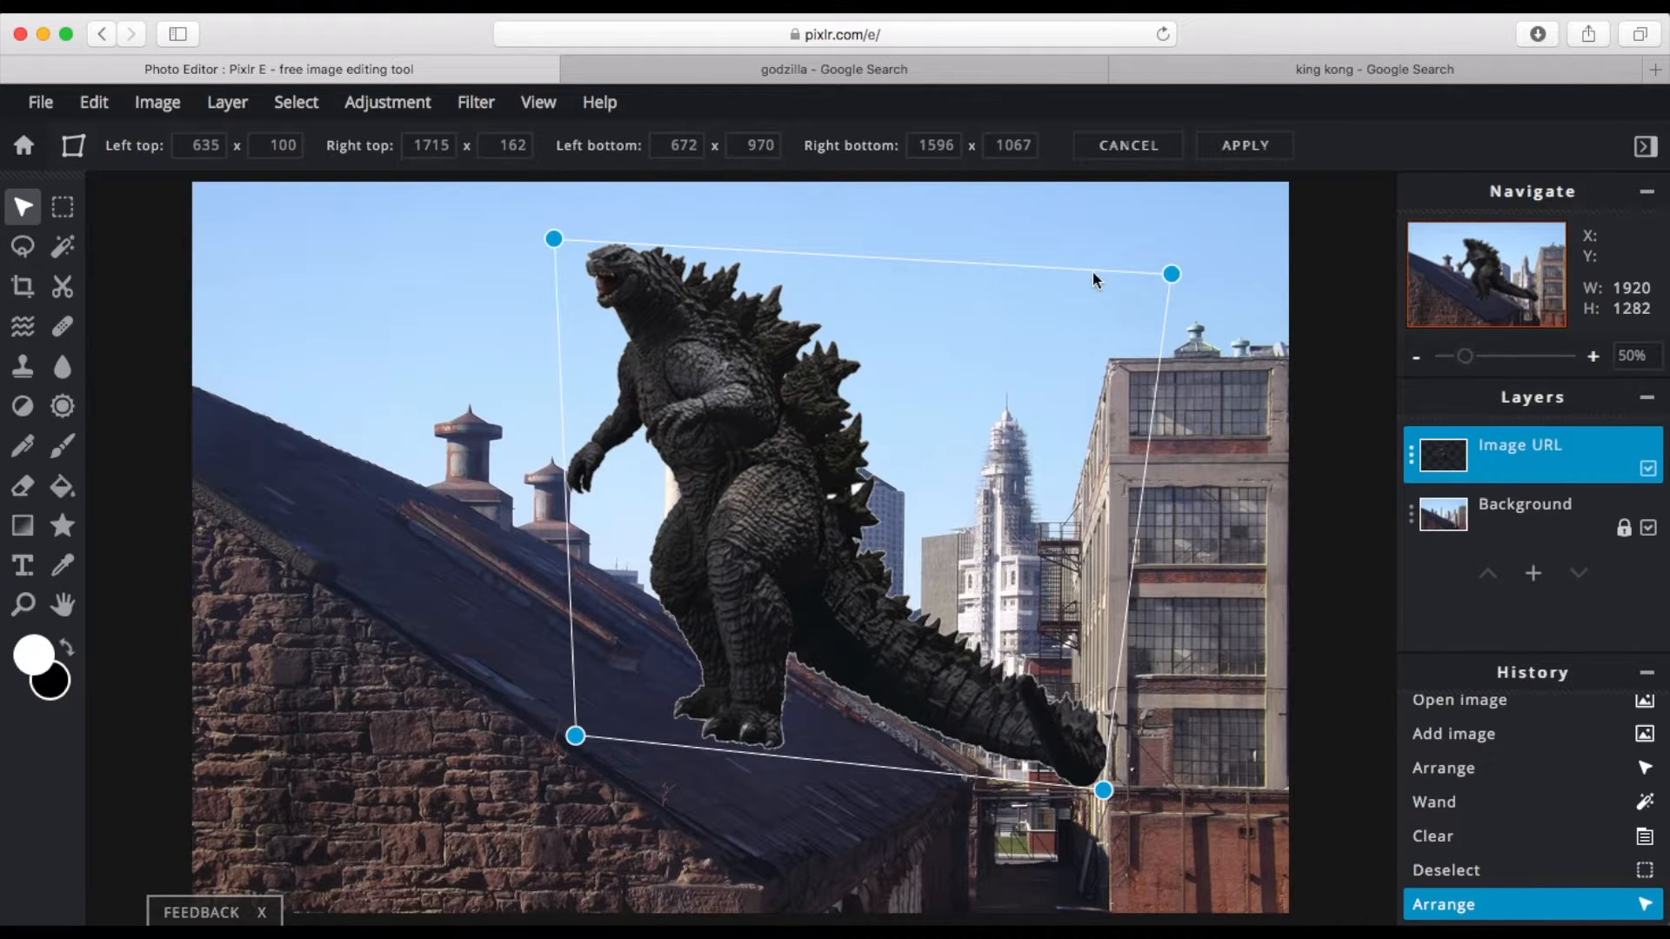
click(1245, 146)
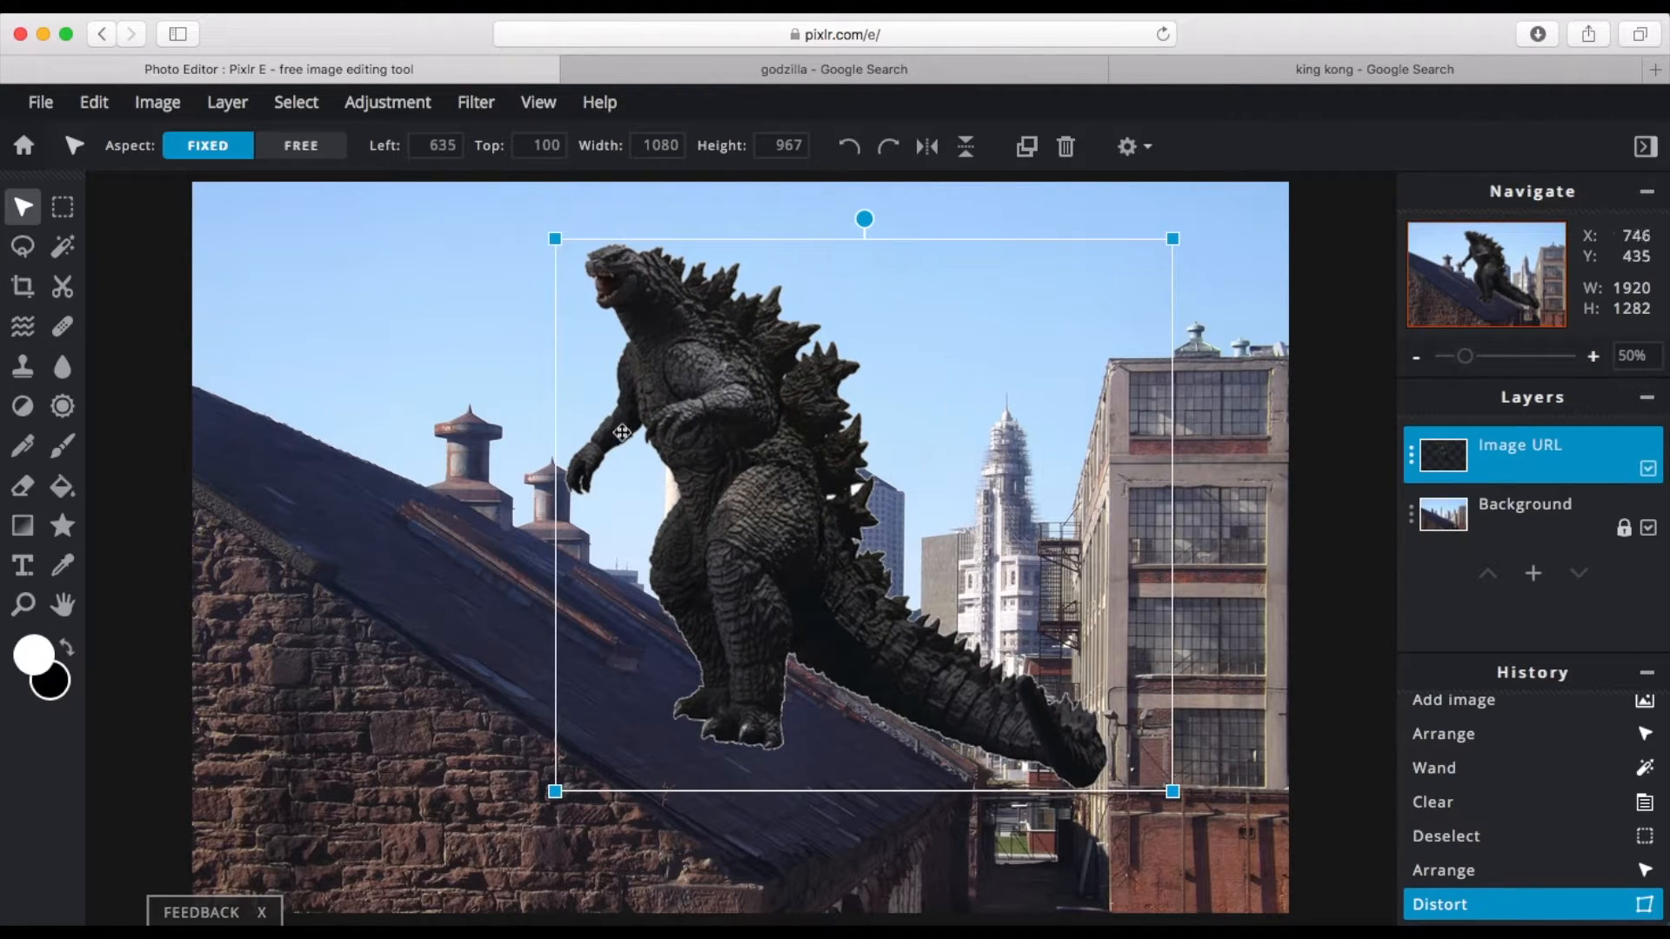
Step: Free-distort Godzilla's corners to (635, 82), (1715, 82), (635, 1049) and (1721, 1128) so the tail reaches lower, and apply it
click(92, 102)
click(148, 370)
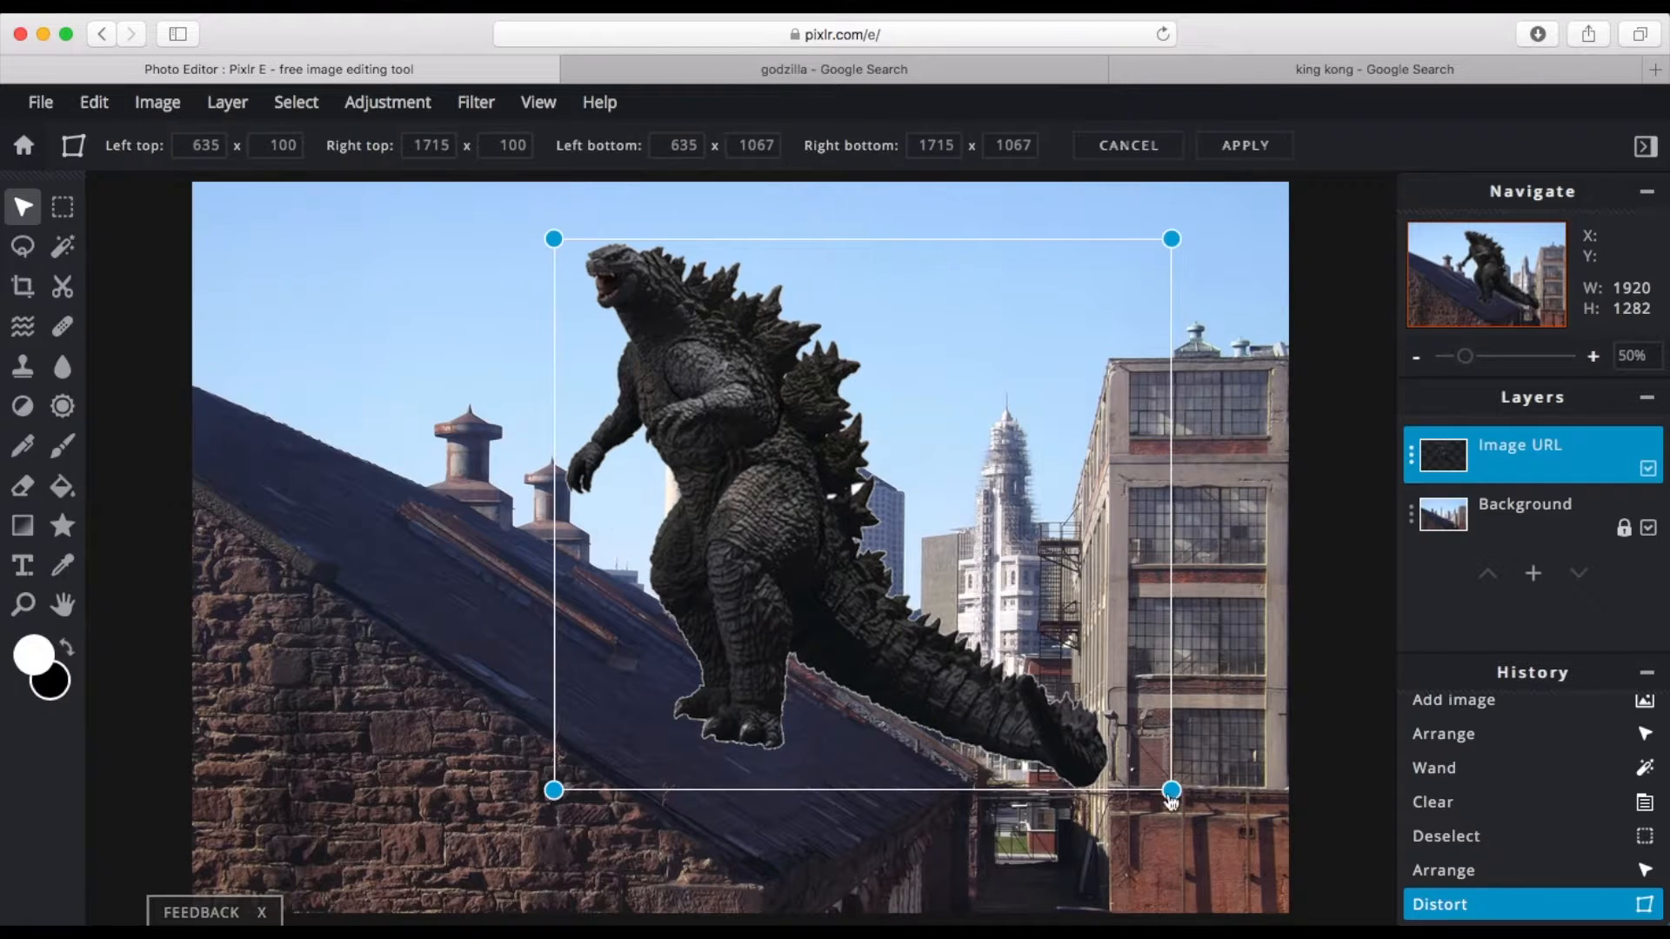
drag(1172, 792, 1175, 835)
drag(852, 617, 852, 606)
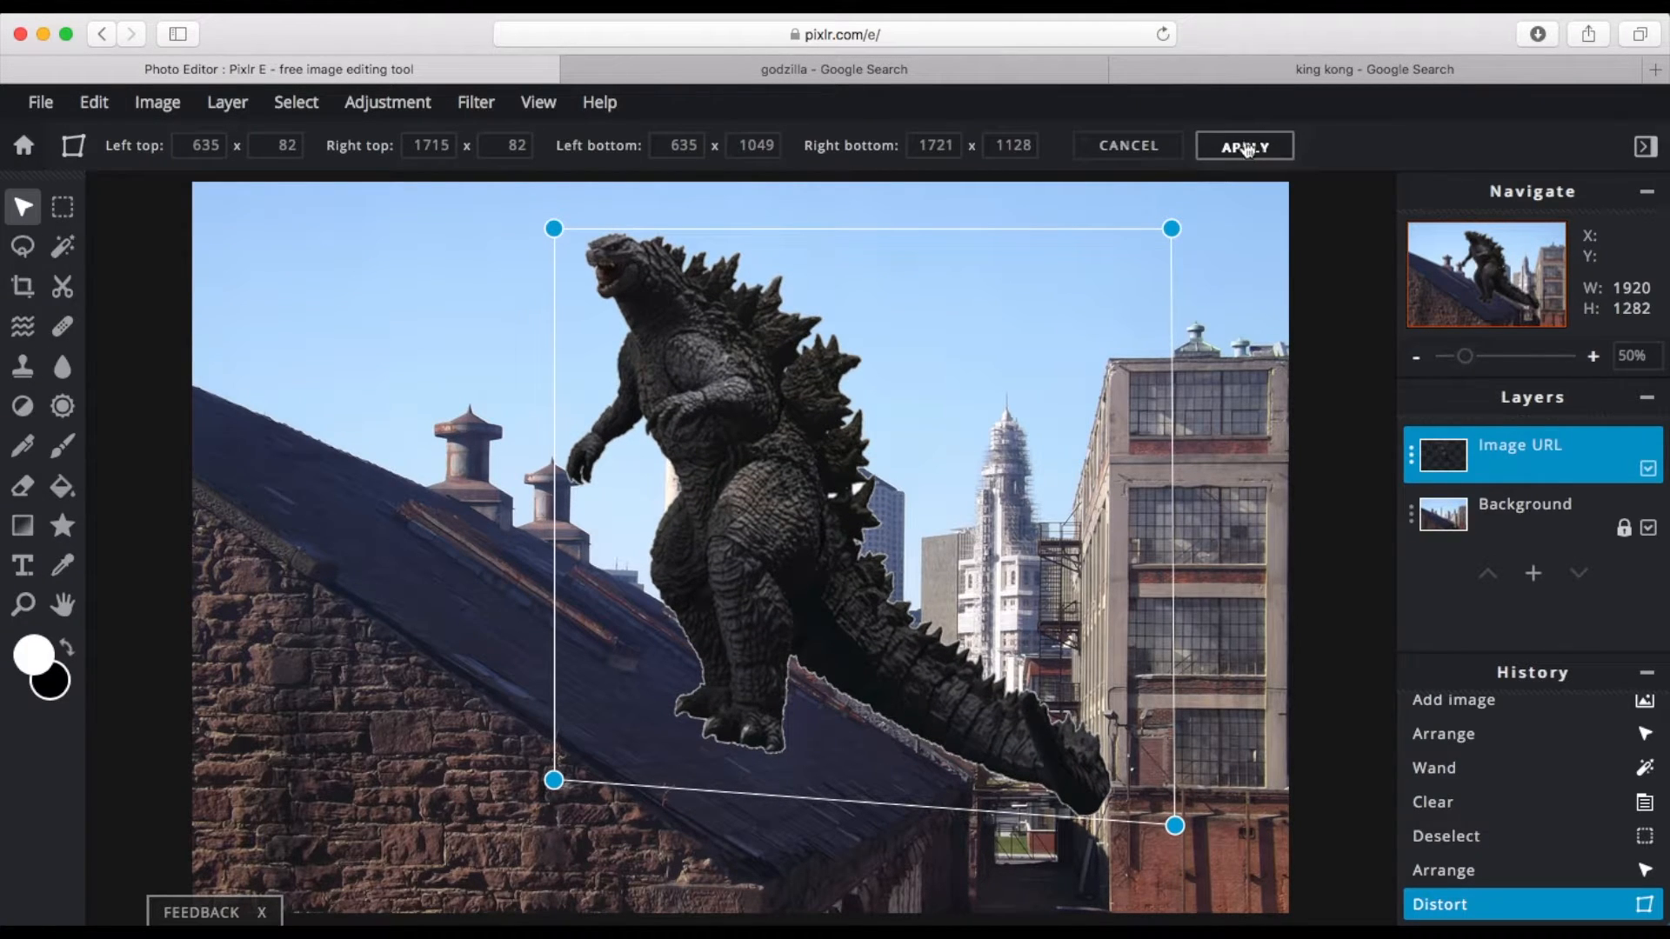
click(1245, 146)
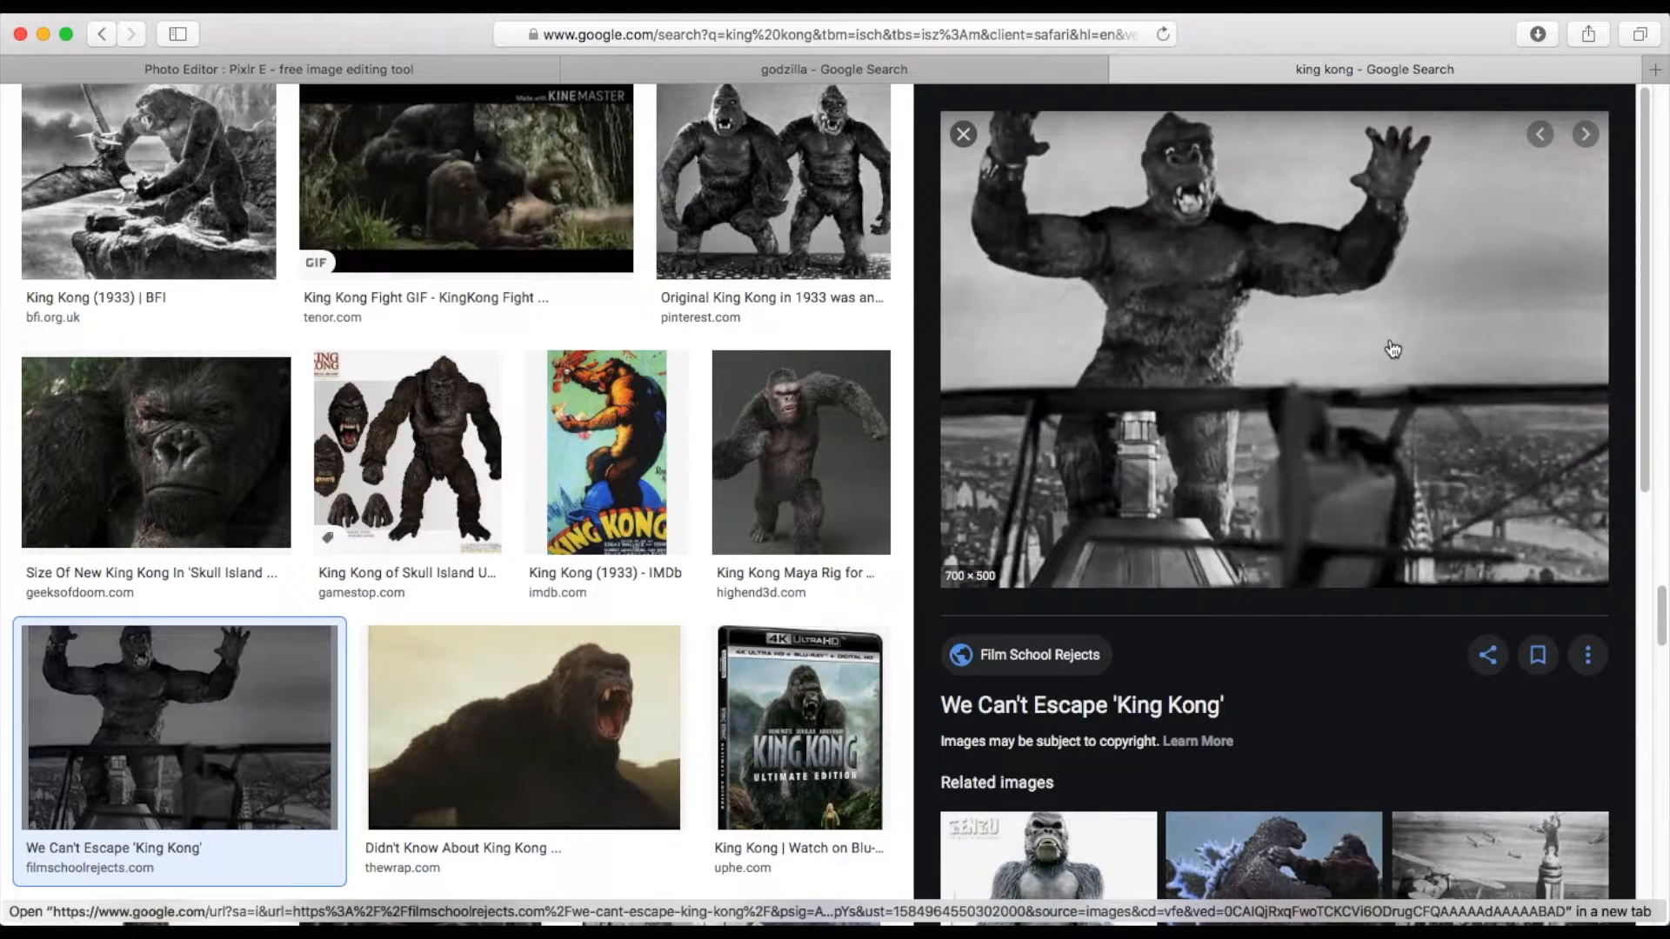
Step: Copy the image address of the Film School Rejects King Kong picture and switch back to Pixlr E
right_click(1392, 348)
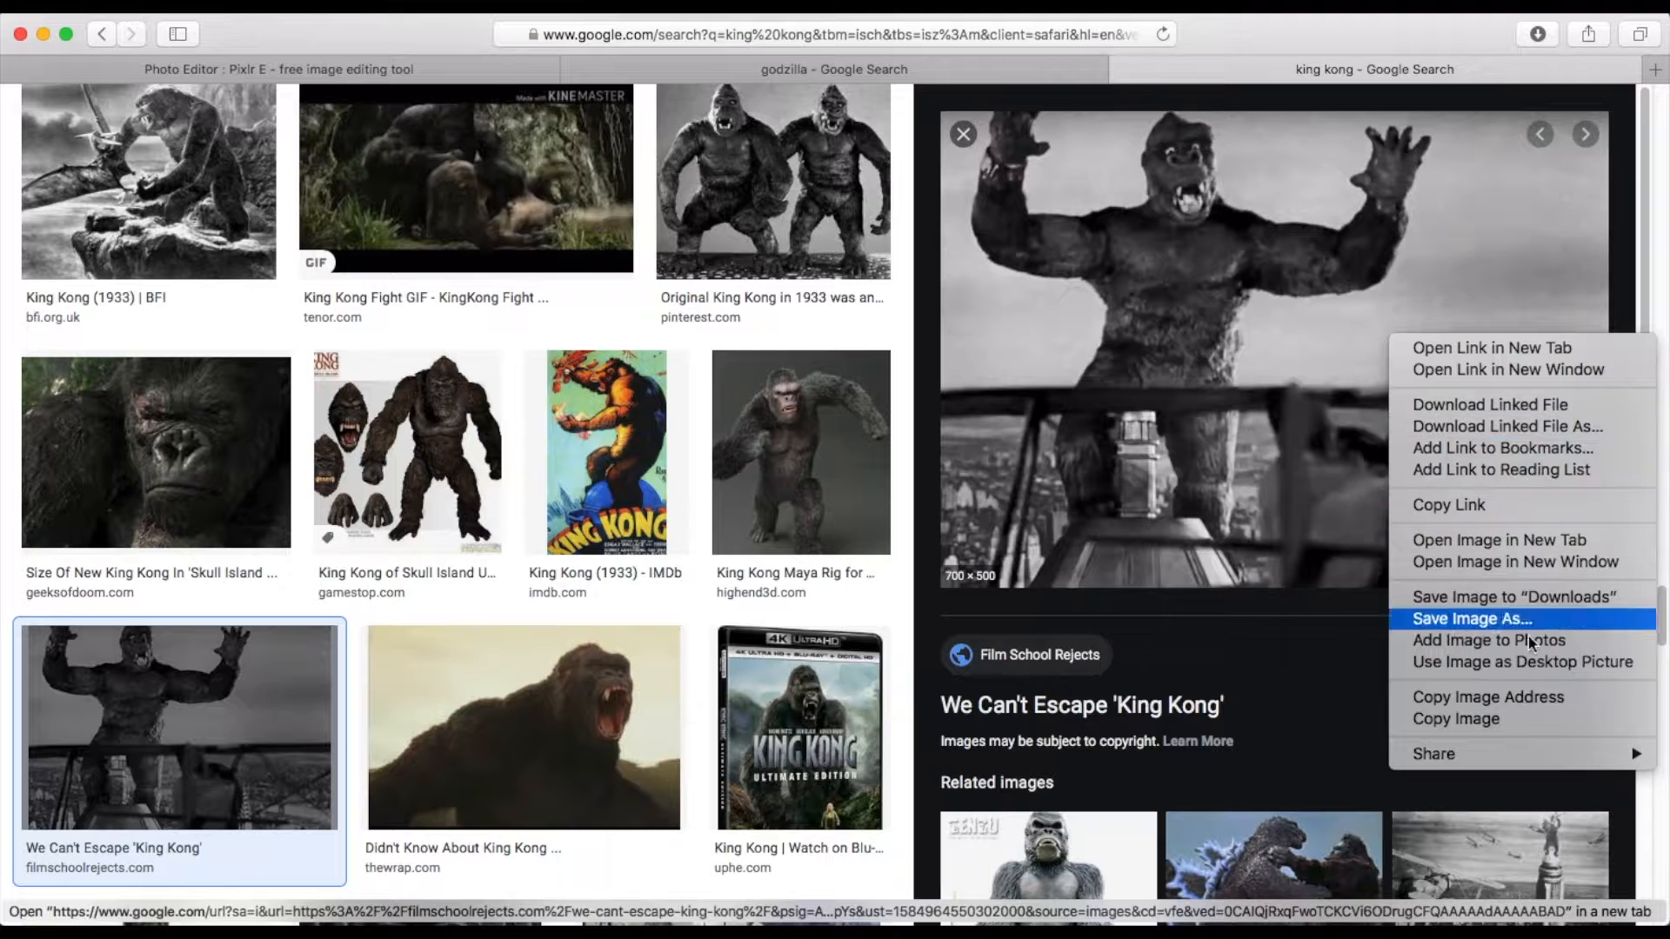
click(1542, 699)
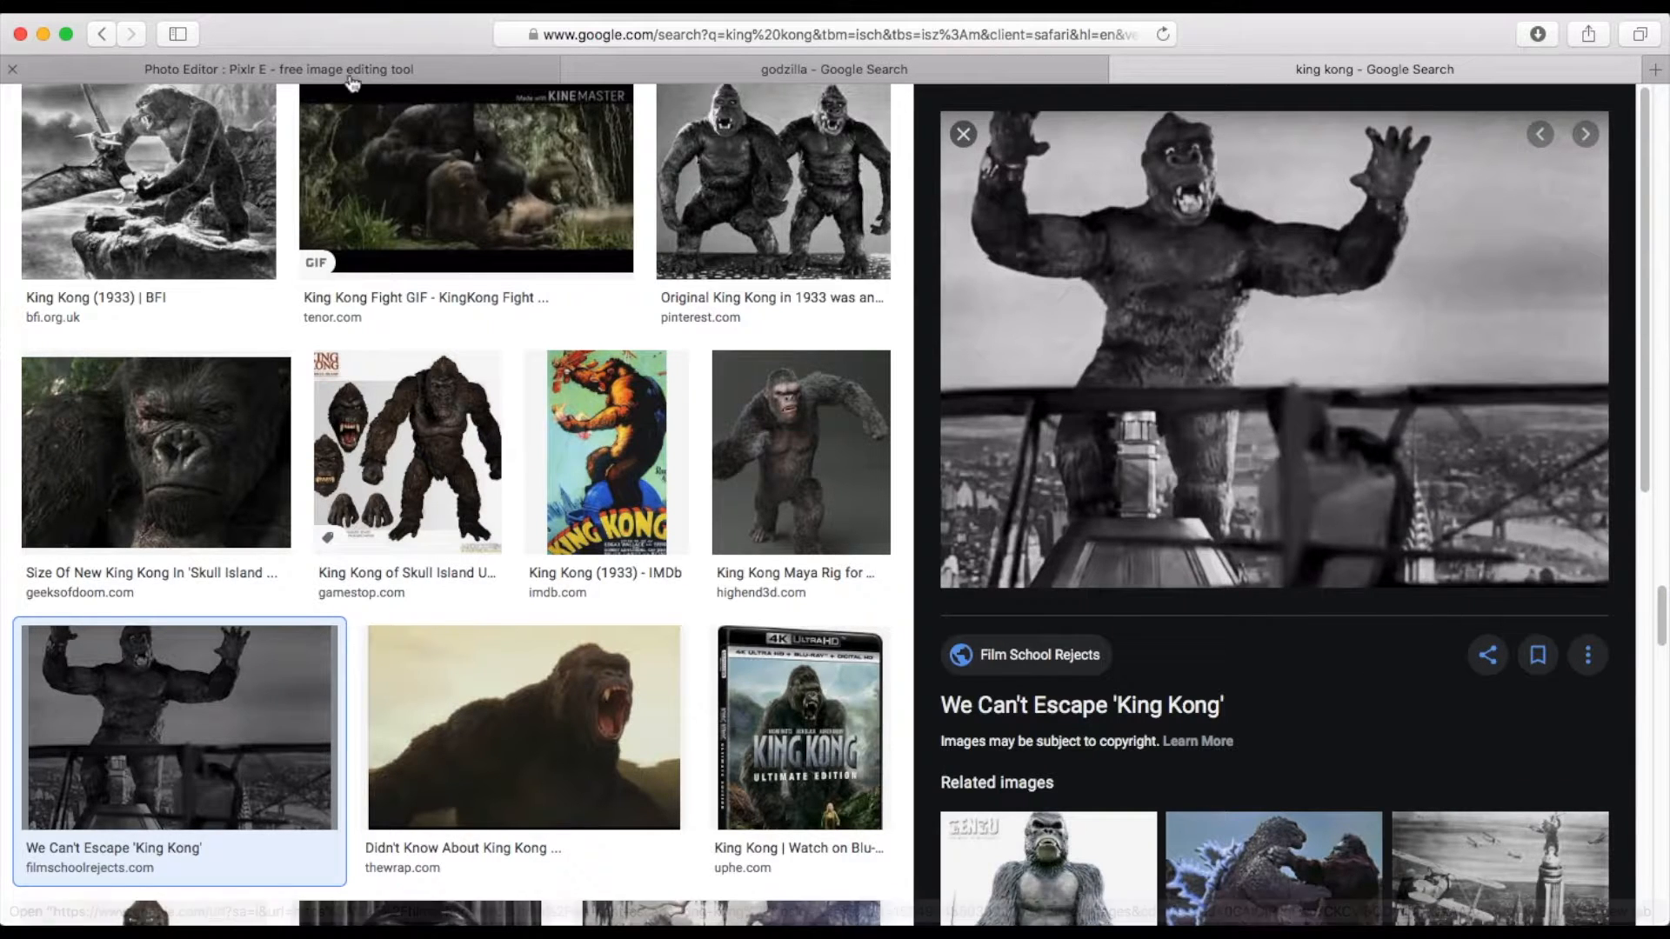
click(336, 70)
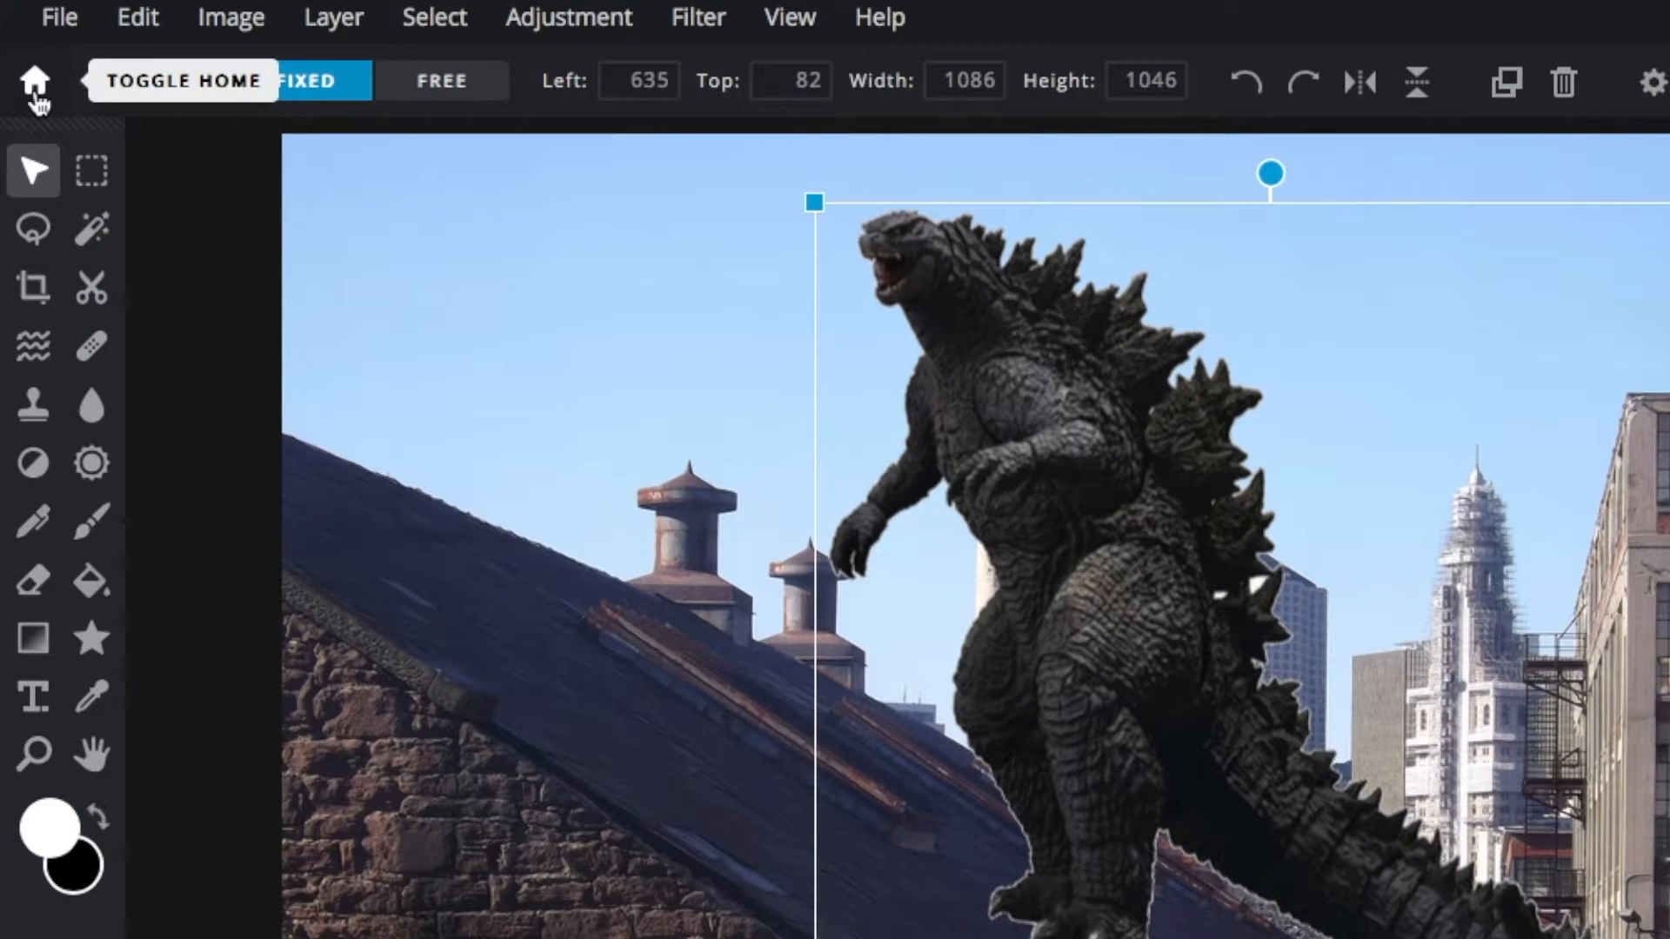
Step: Load the copied King Kong image address and add it as a layer to the current smokestack document
click(24, 146)
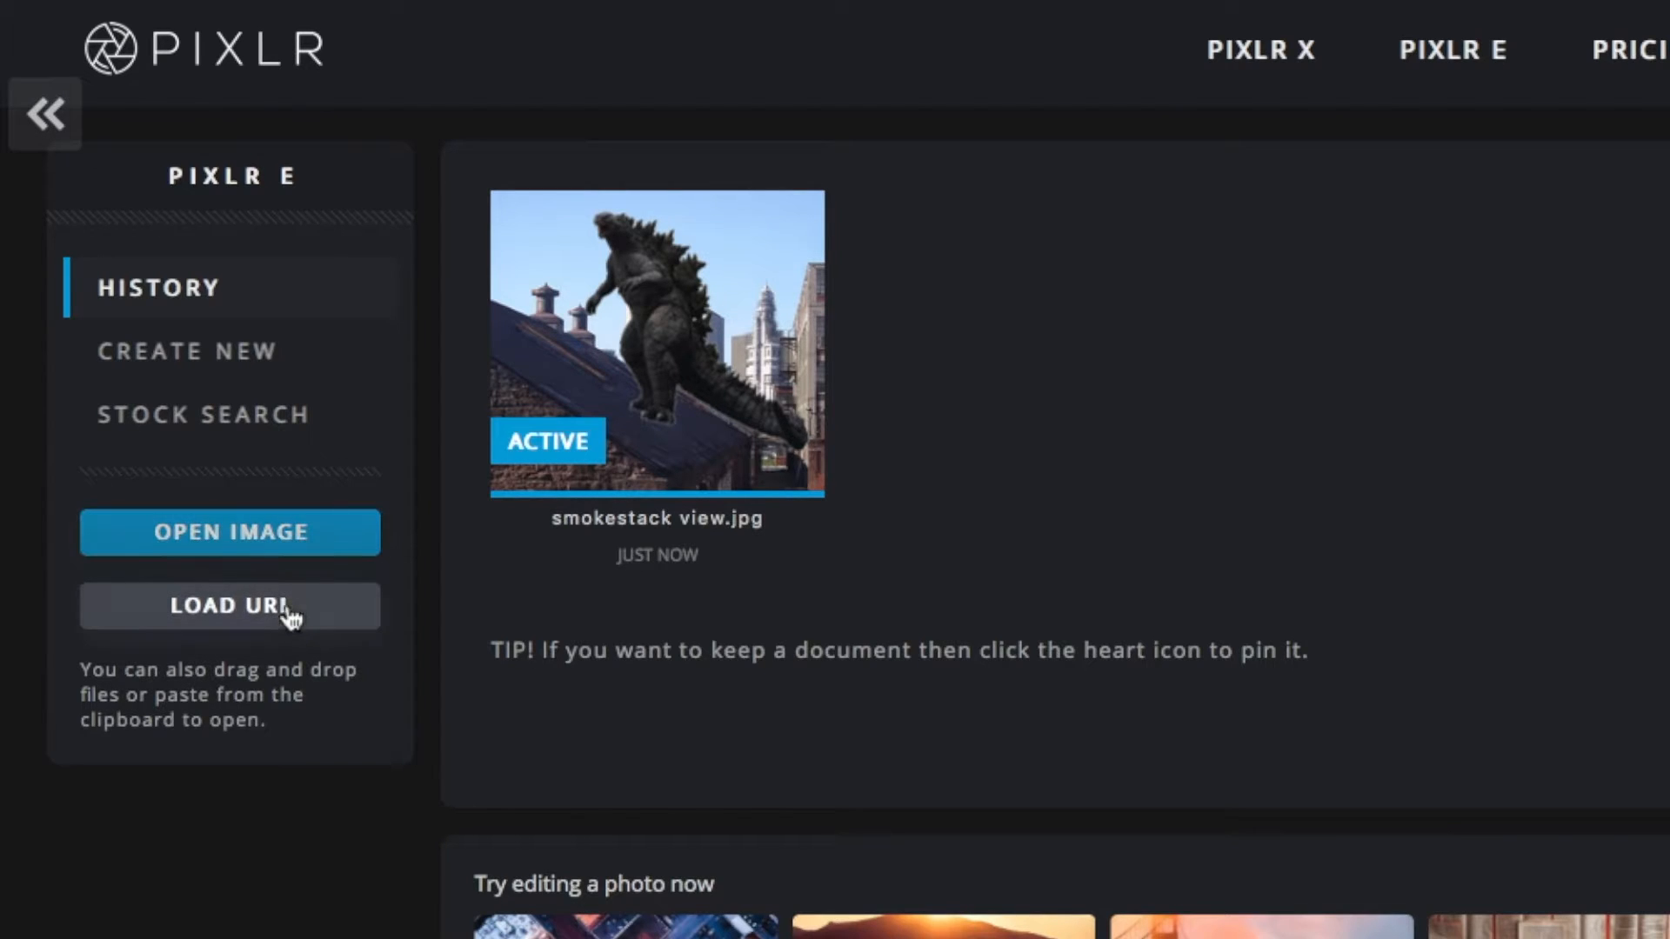
click(285, 611)
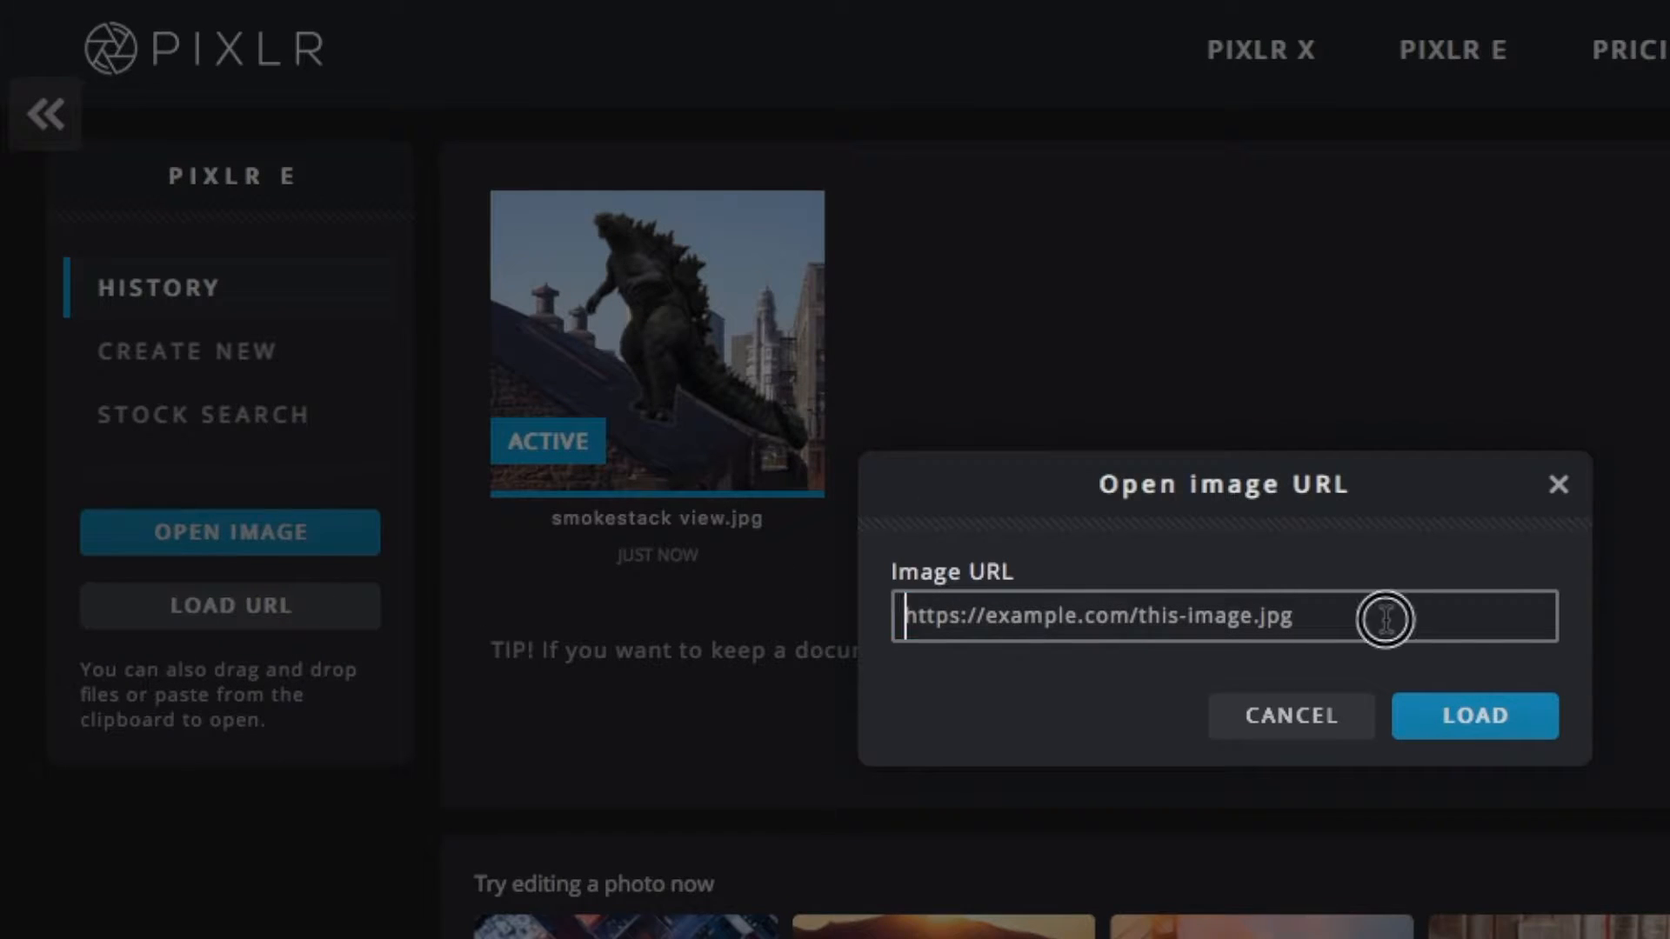
key(ctrl+v)
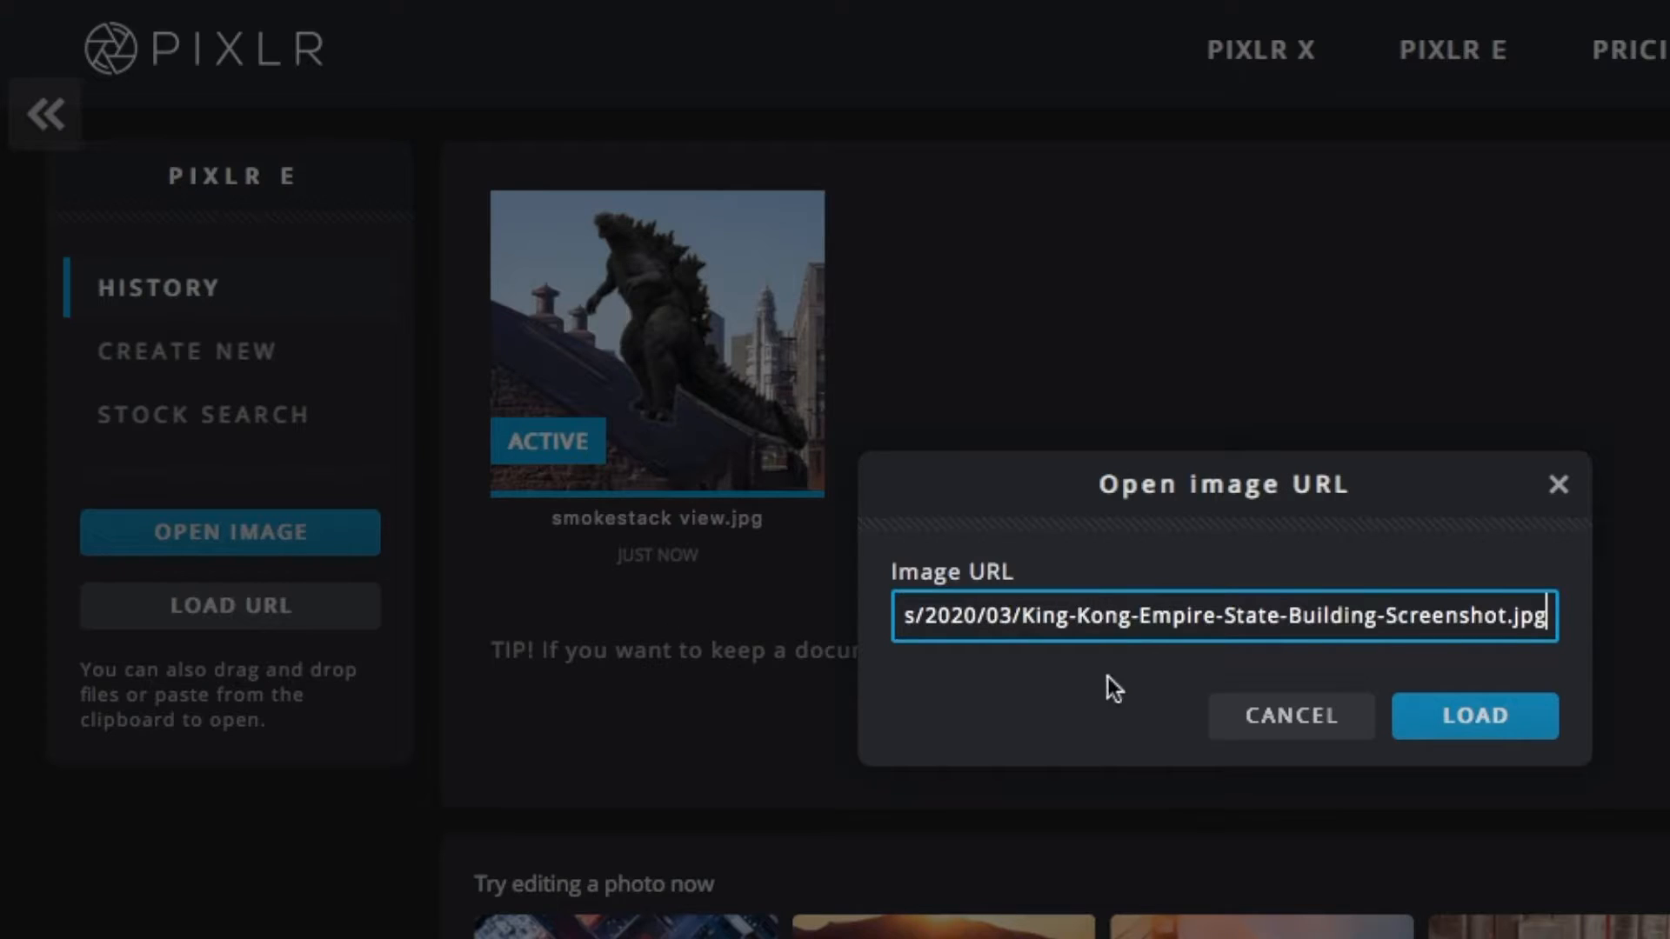
click(1509, 724)
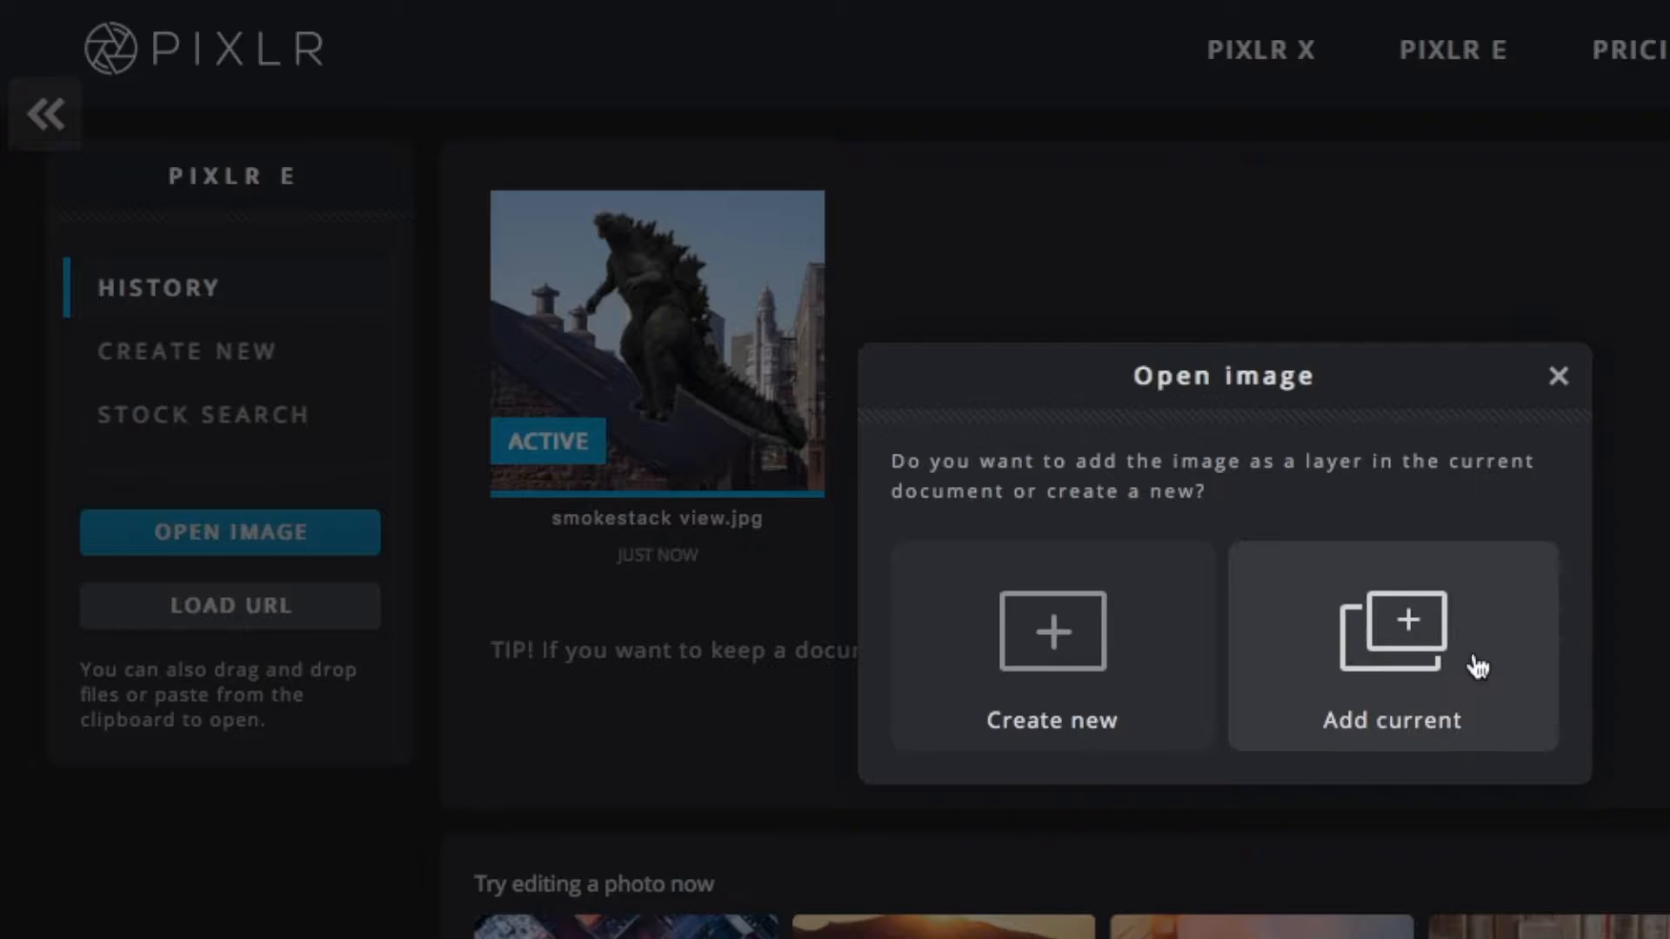
click(1478, 668)
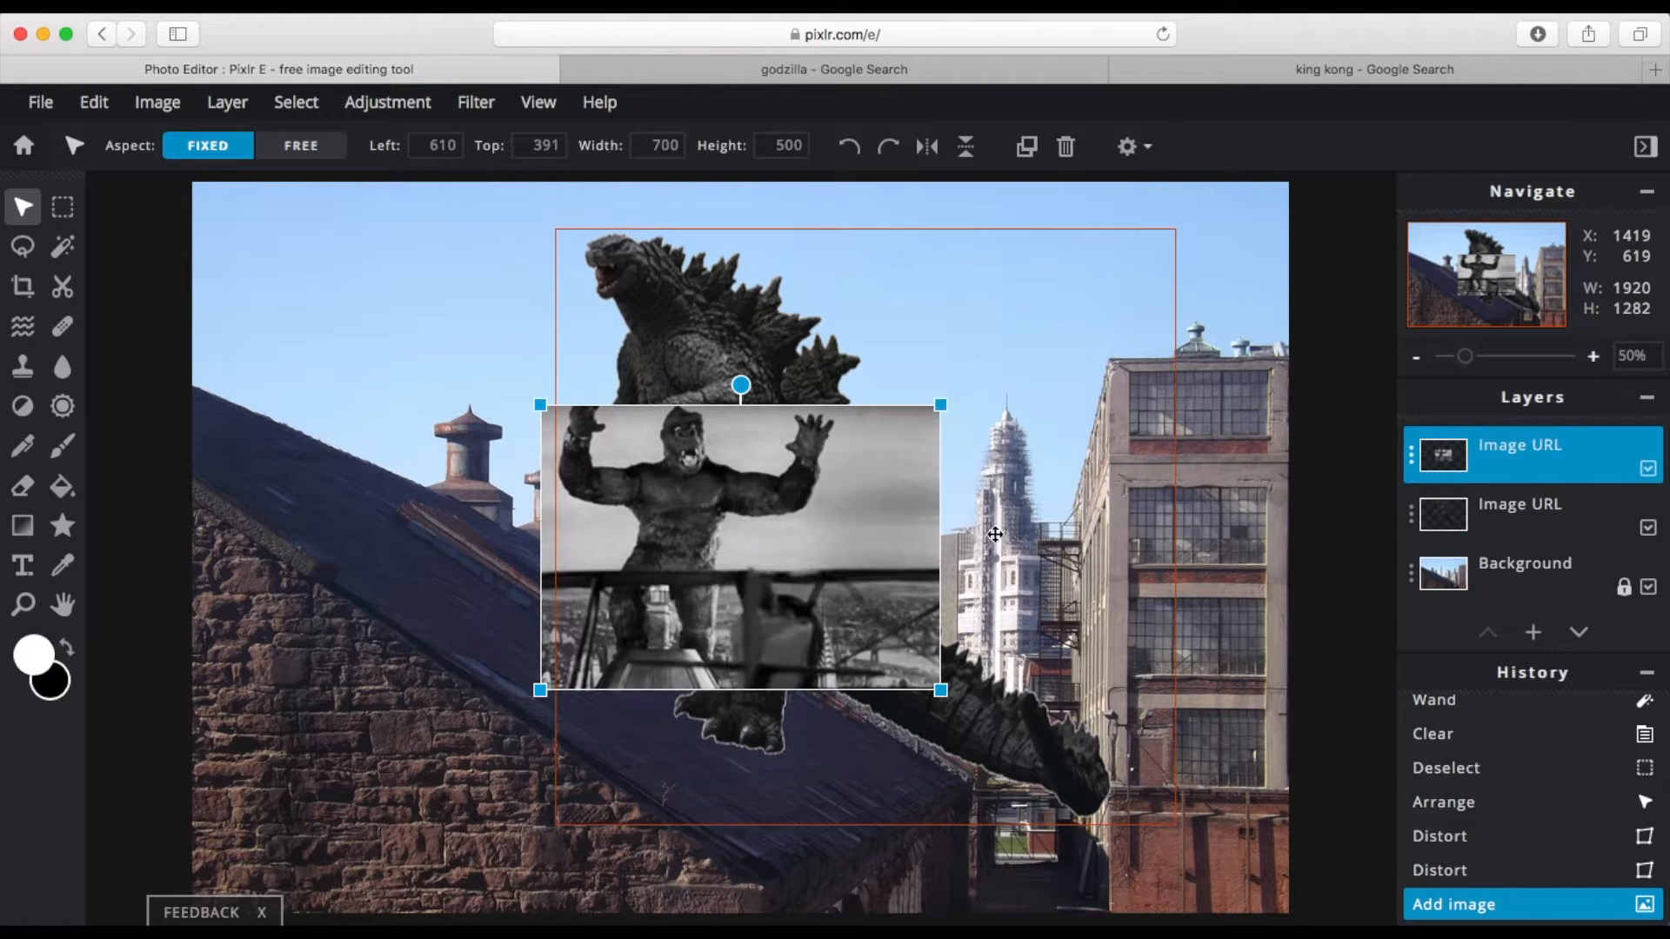
Step: Move the King Kong layer to about left 104, top 76, and place it beneath the Godzilla layer in the stack
drag(867, 508, 583, 332)
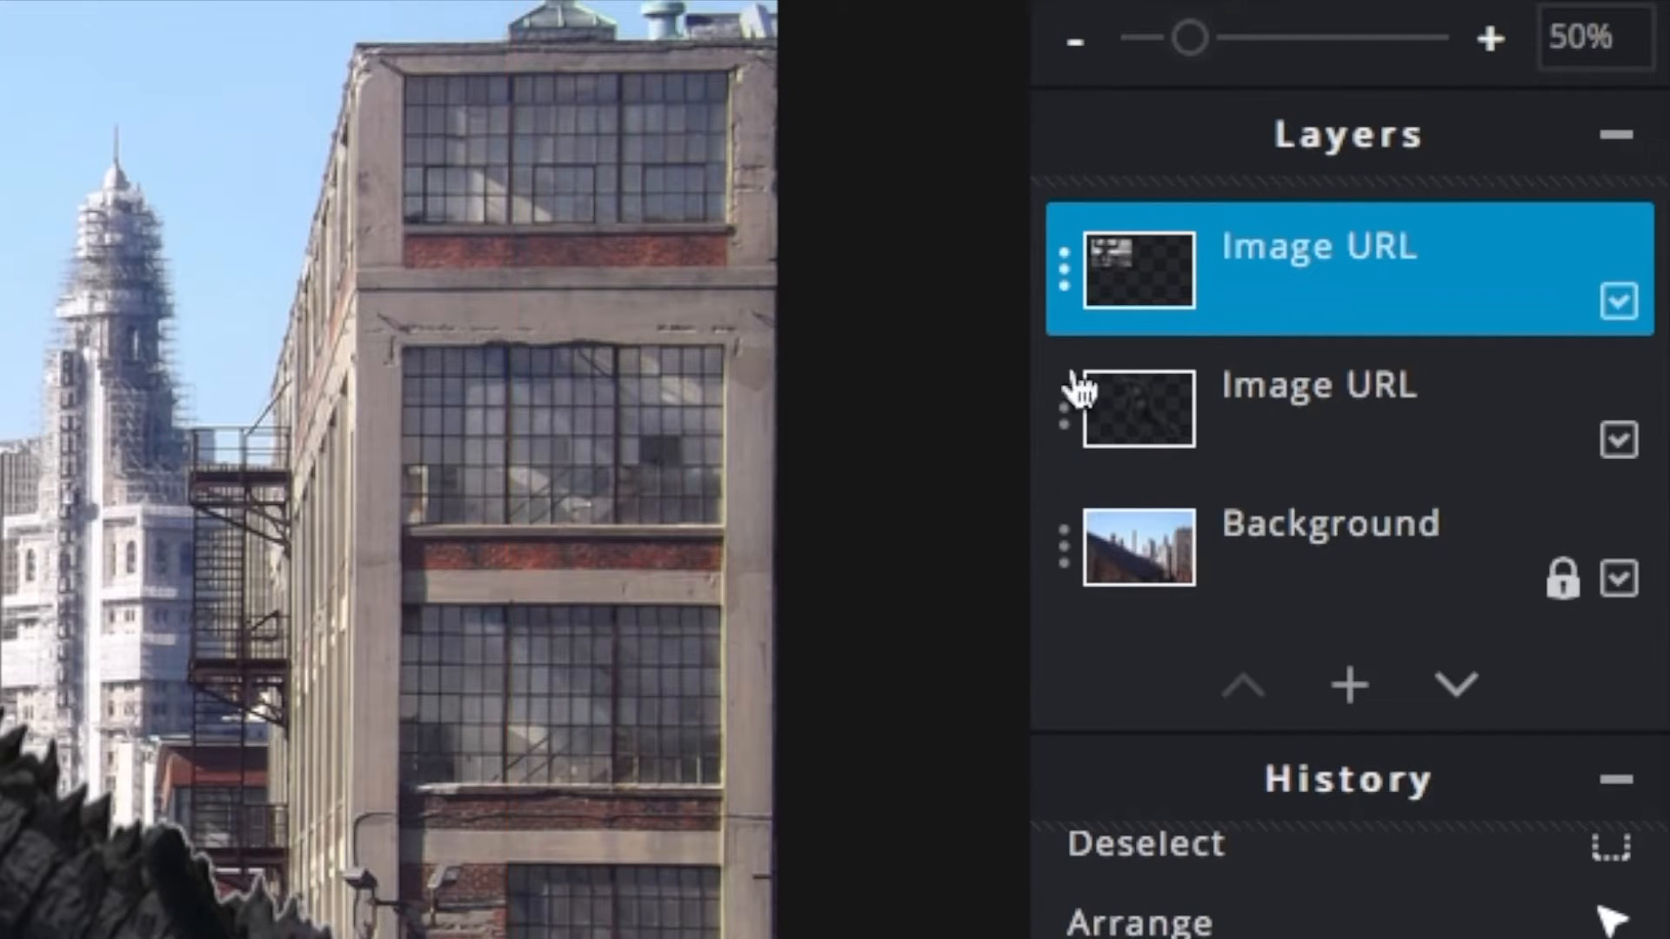
drag(1312, 279, 1312, 395)
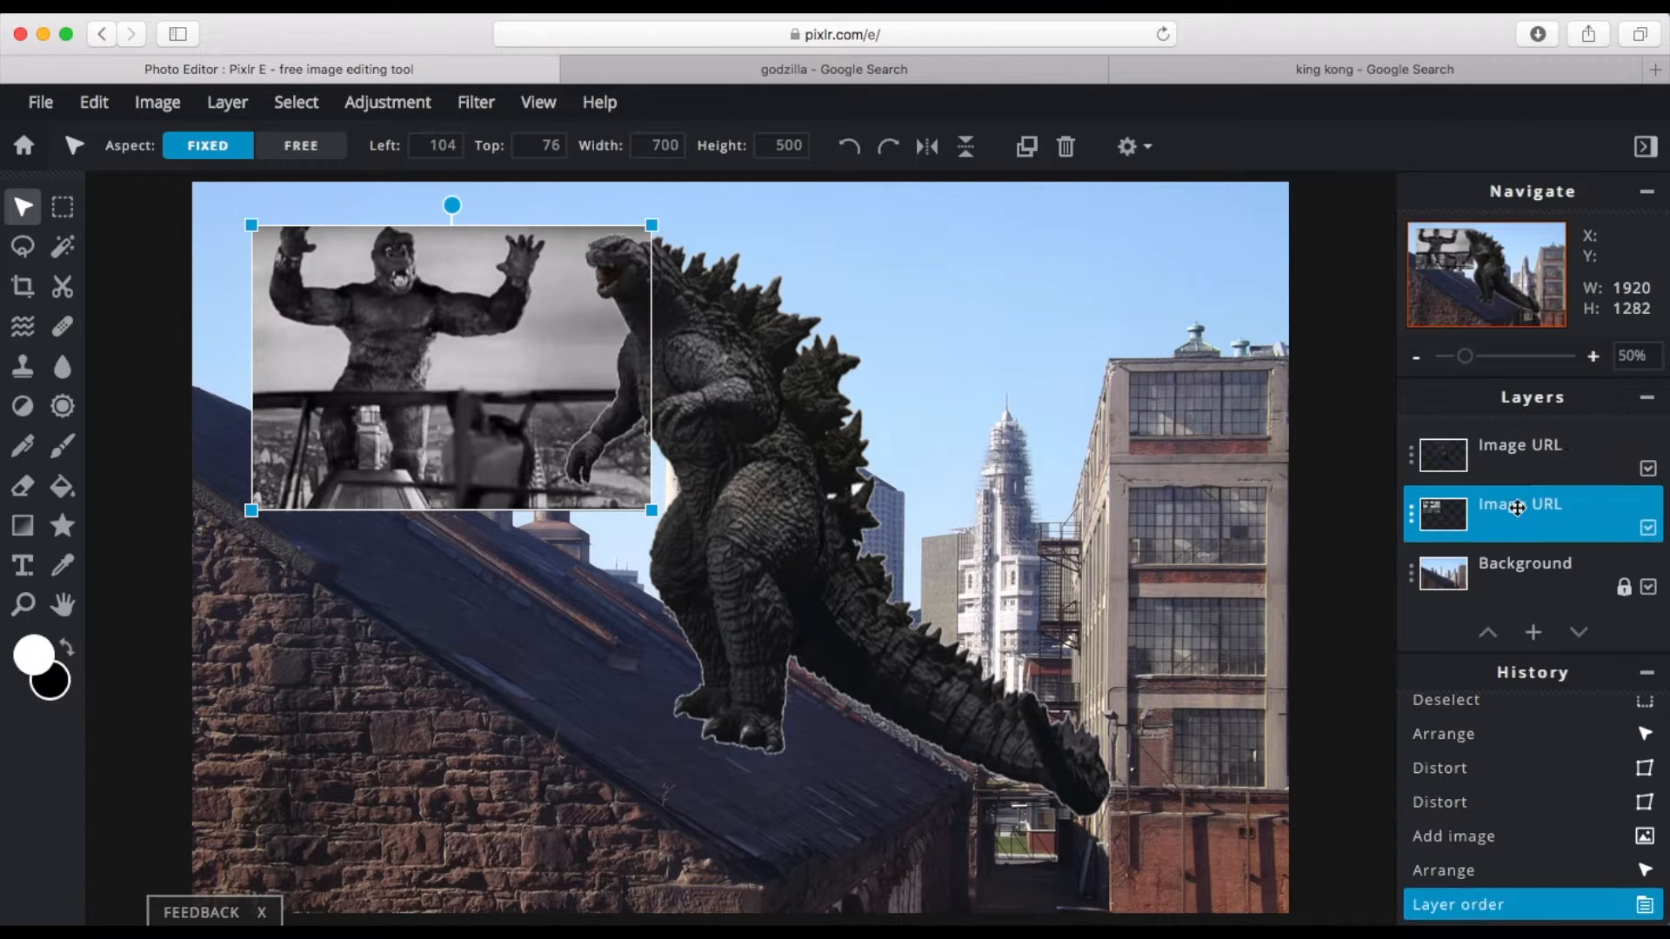
Step: Enlarge the King Kong layer to about 897 x 641 px and position it at about left 42, top 0
drag(415, 366, 419, 360)
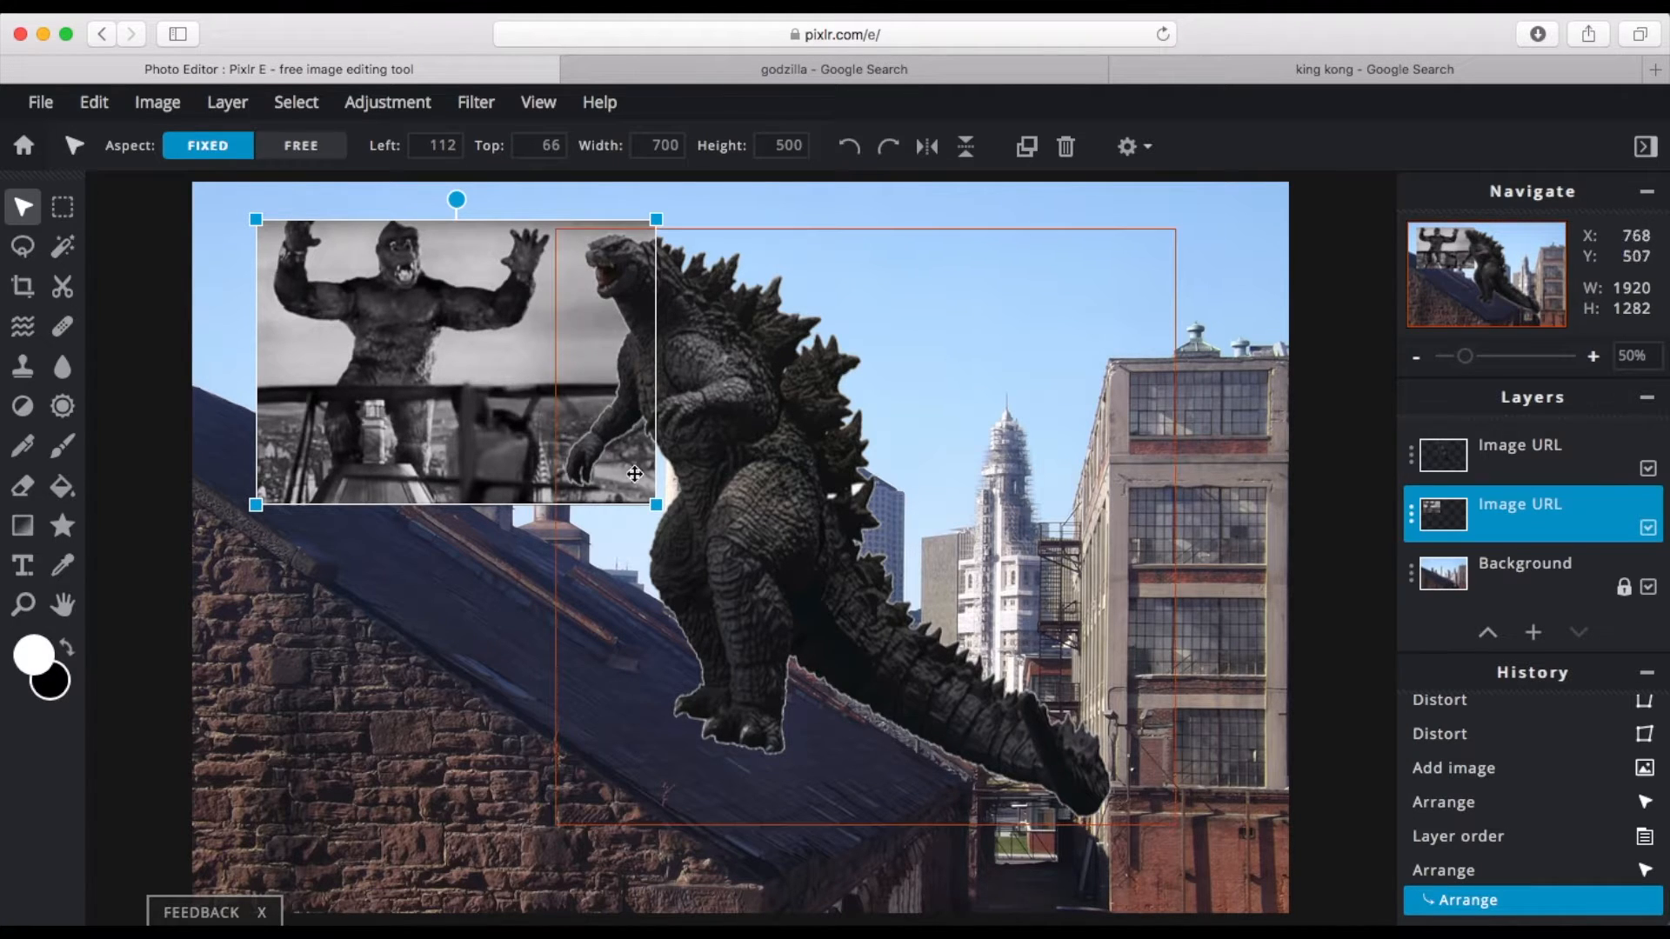
mouse_move(656, 505)
mouse_down()
mouse_move(769, 585)
mouse_move(634, 455)
mouse_move(664, 485)
mouse_up()
click(1502, 521)
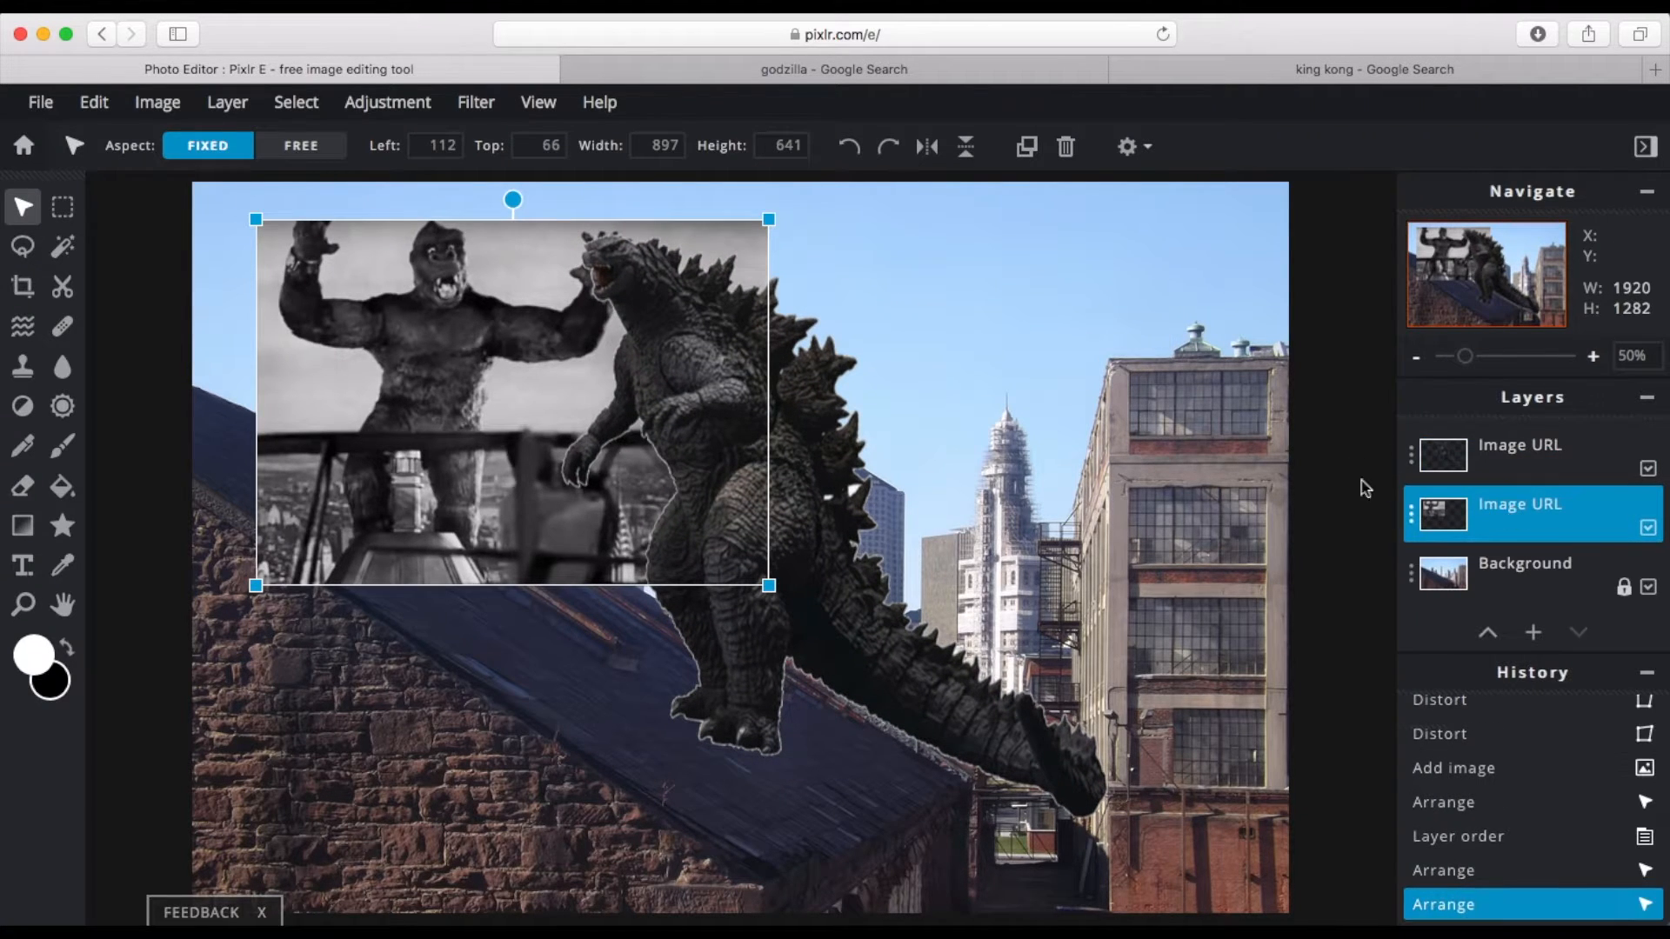
drag(439, 335, 397, 295)
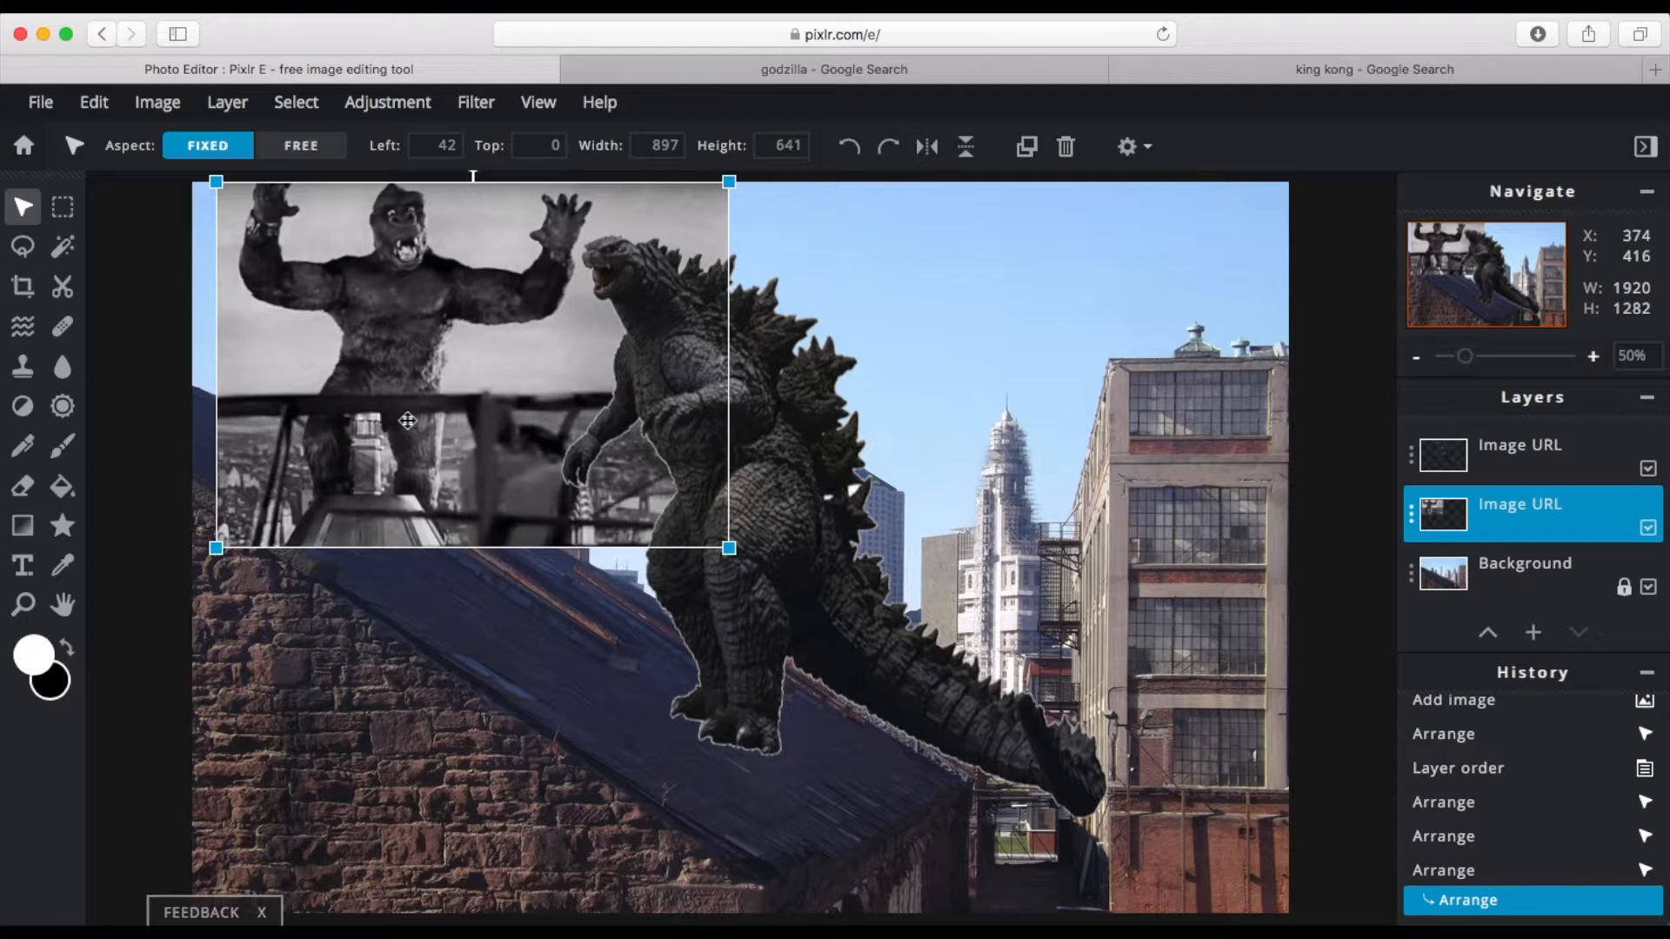
Step: Select the grey area between King Kong's head and the raised arm farther from Godzilla with the Magic Wand at tolerance 32, and clear it
scroll(407, 421, up, 3)
scroll(408, 421, down, 4)
scroll(452, 466, up, 5)
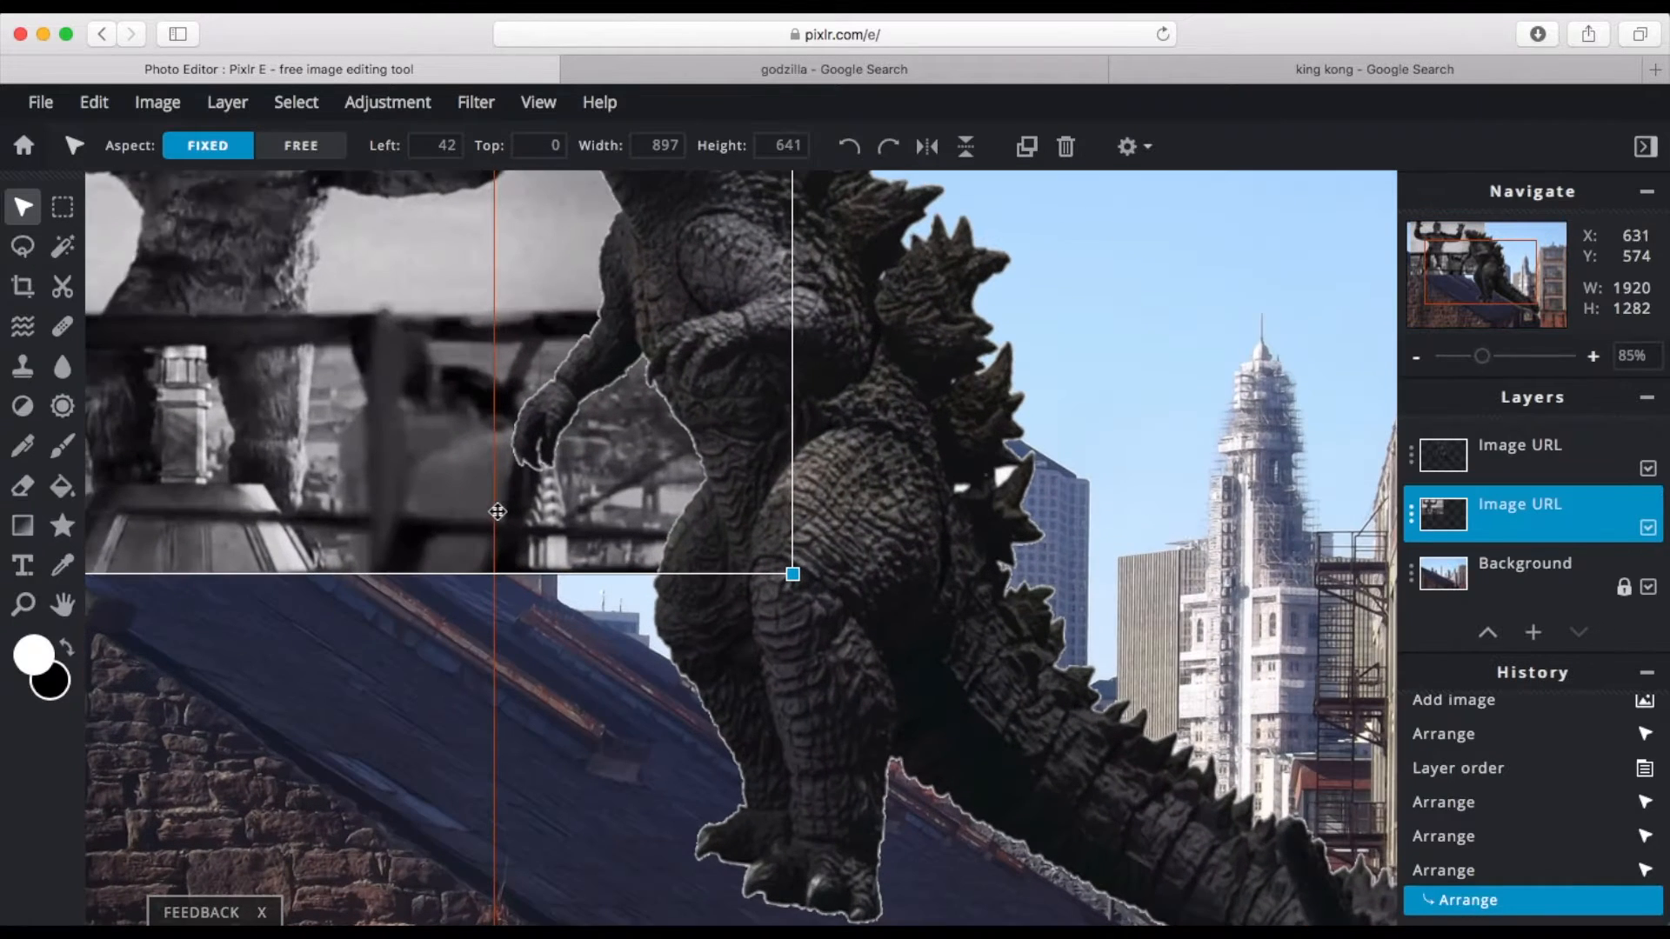
scroll(495, 512, up, 1)
click(61, 605)
drag(265, 626, 807, 922)
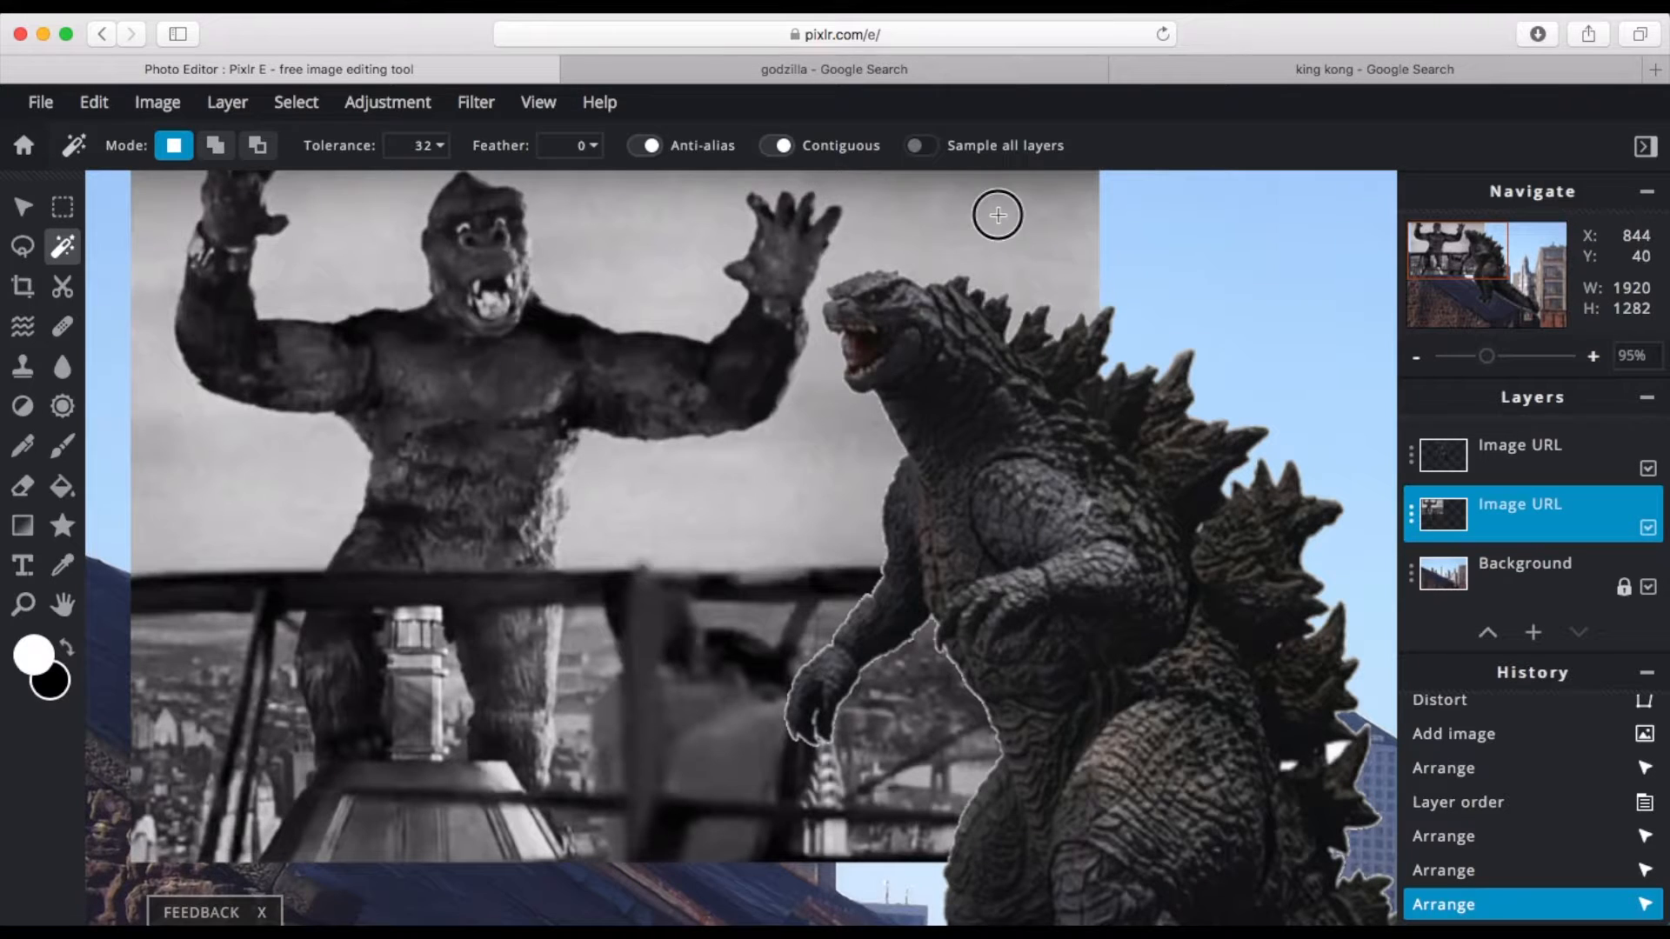
click(998, 215)
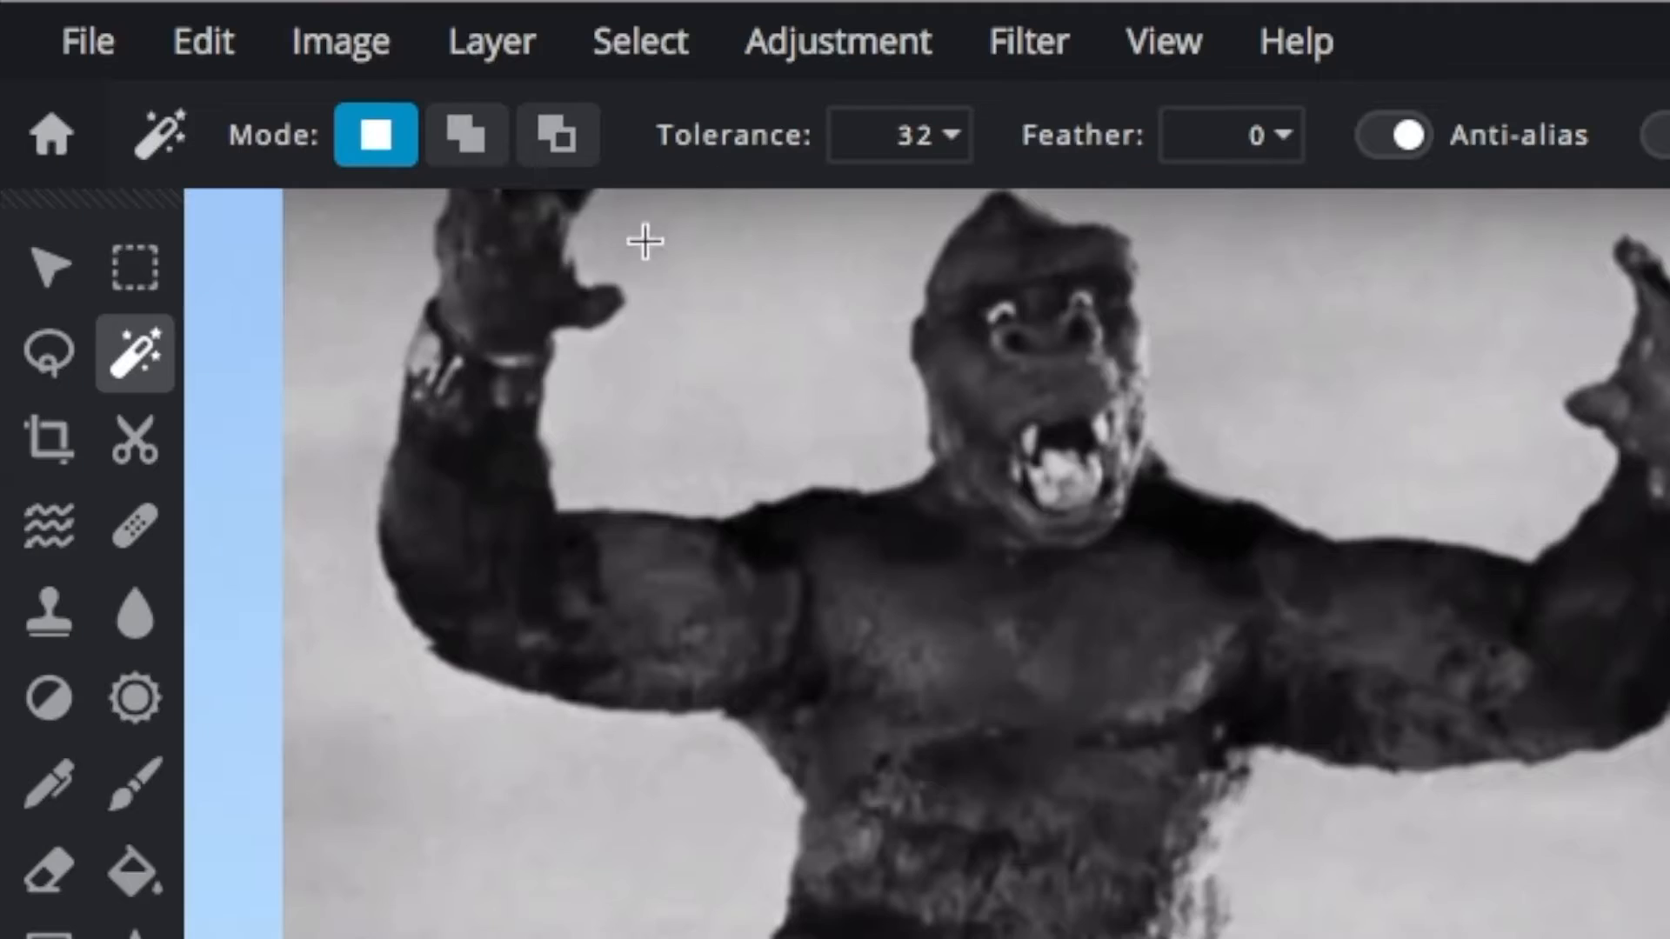
click(703, 328)
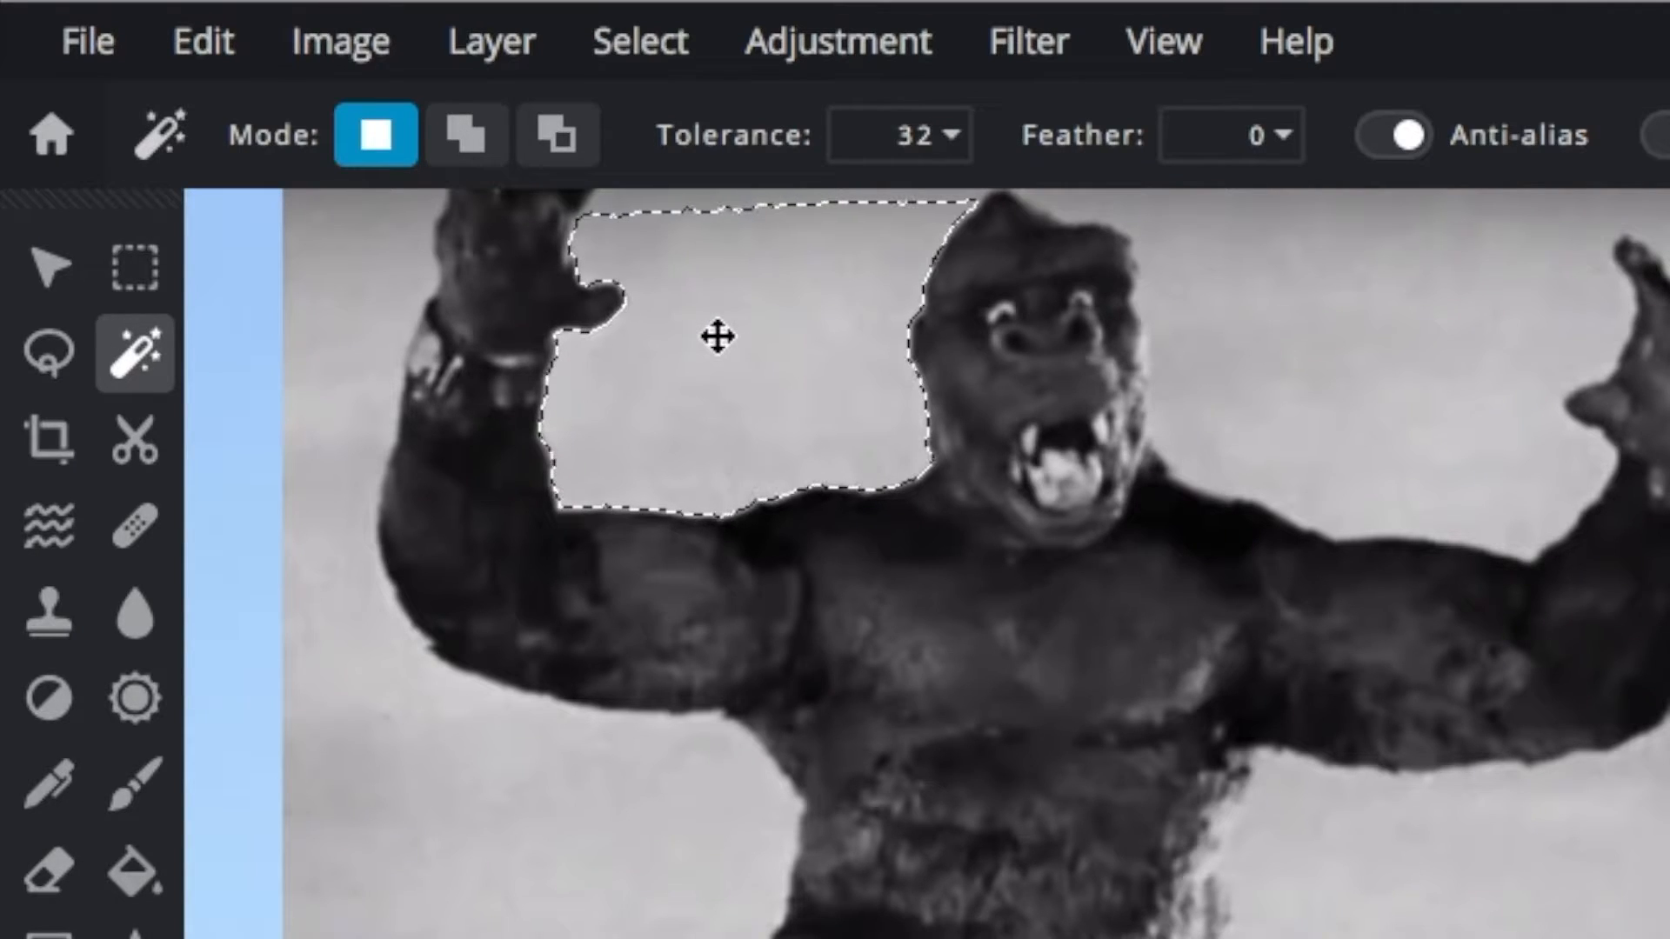
click(198, 42)
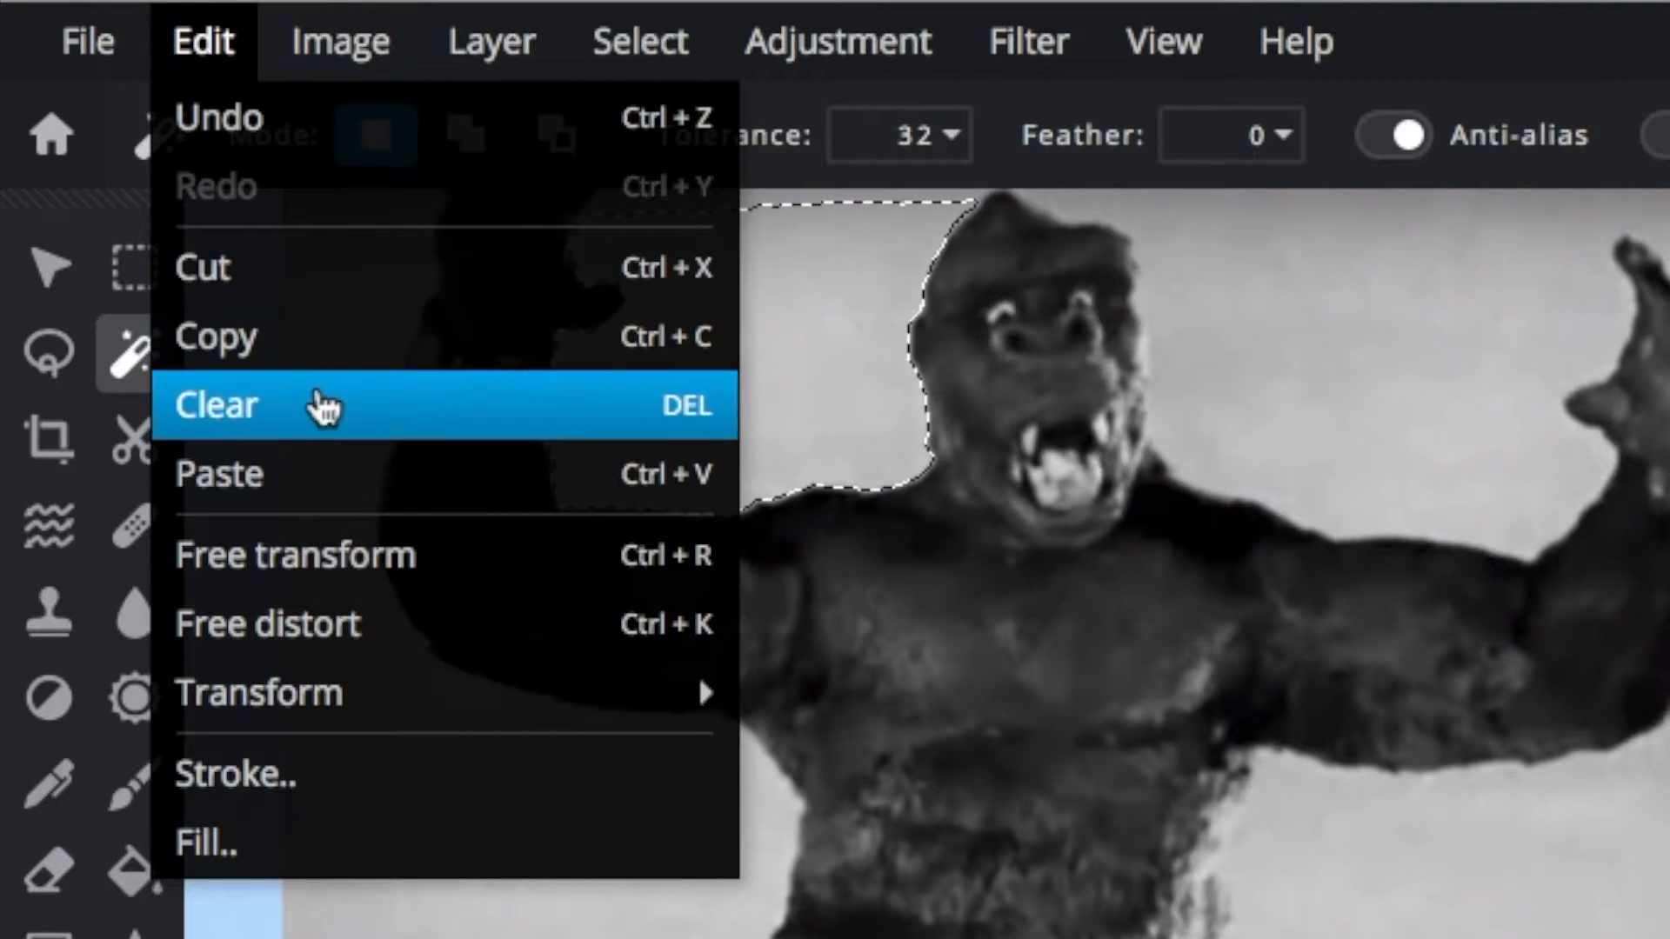
click(324, 406)
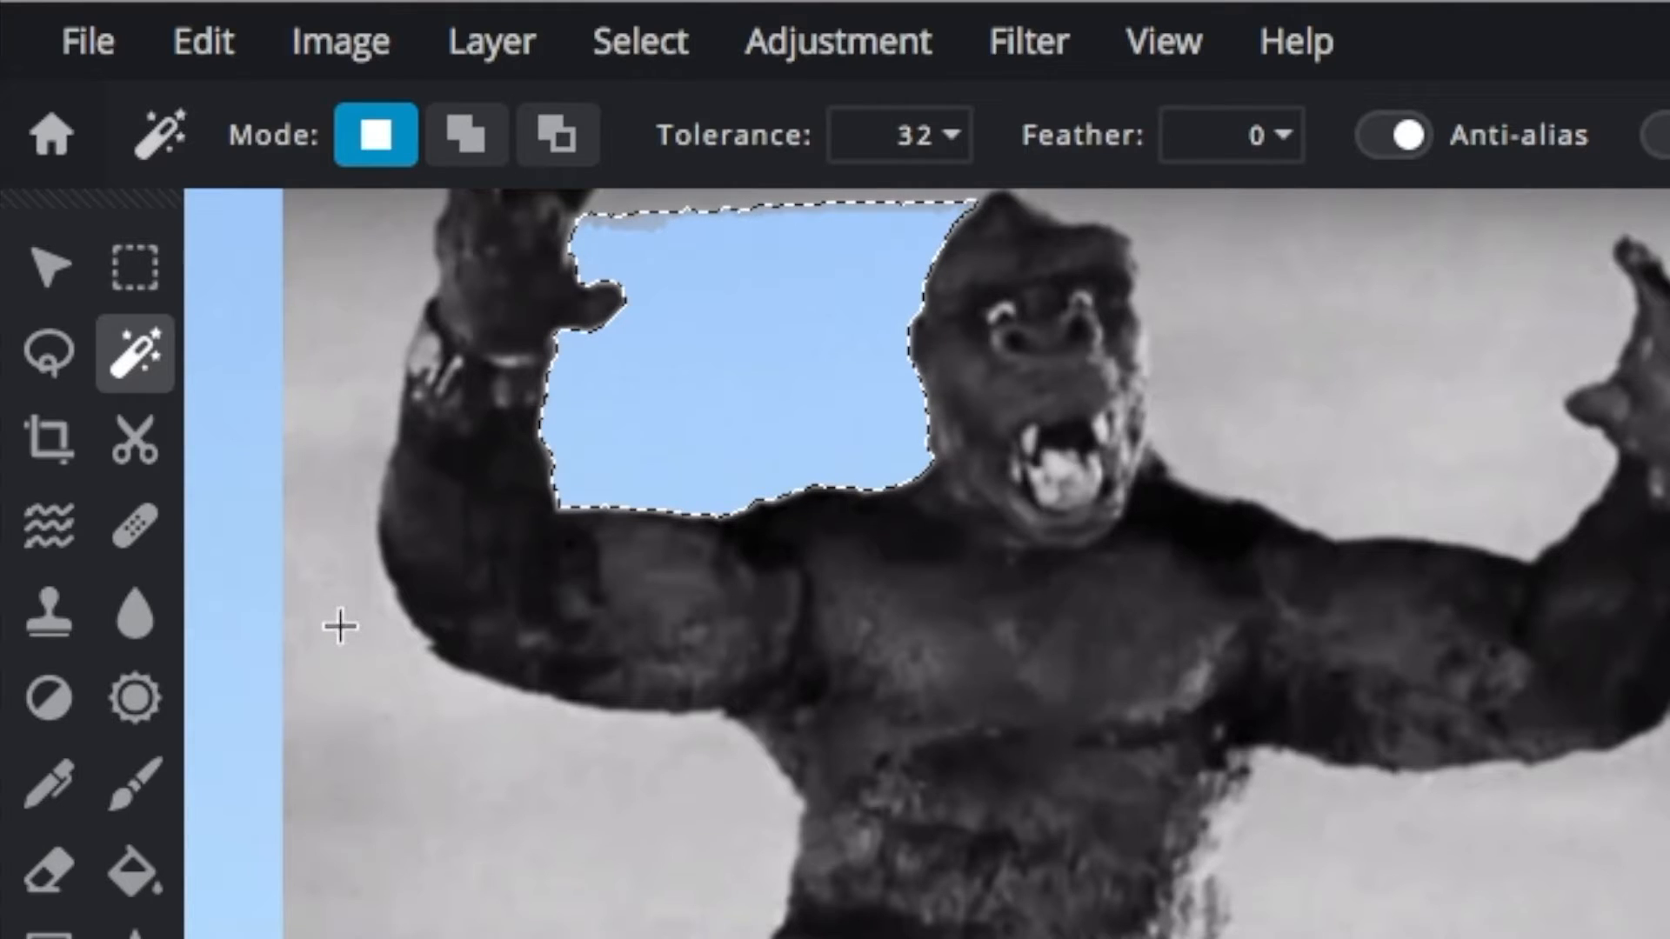
Step: Select the grey area outside the same arm and torso with the Magic Wand, clear it, and remove the selection
click(365, 683)
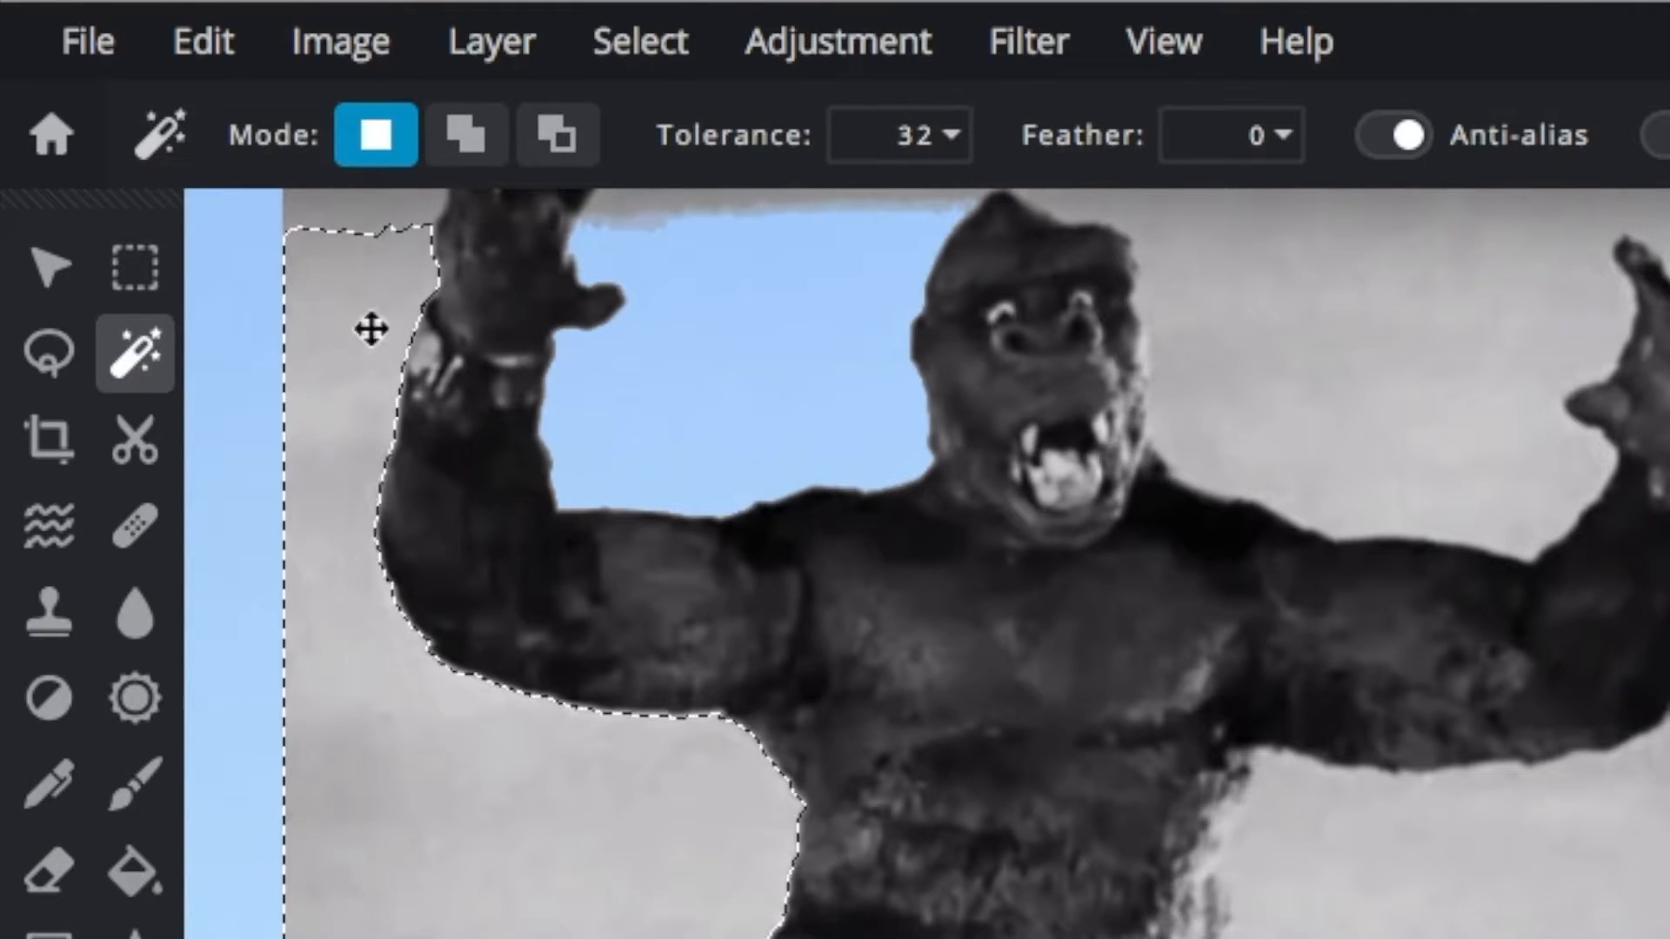
click(214, 48)
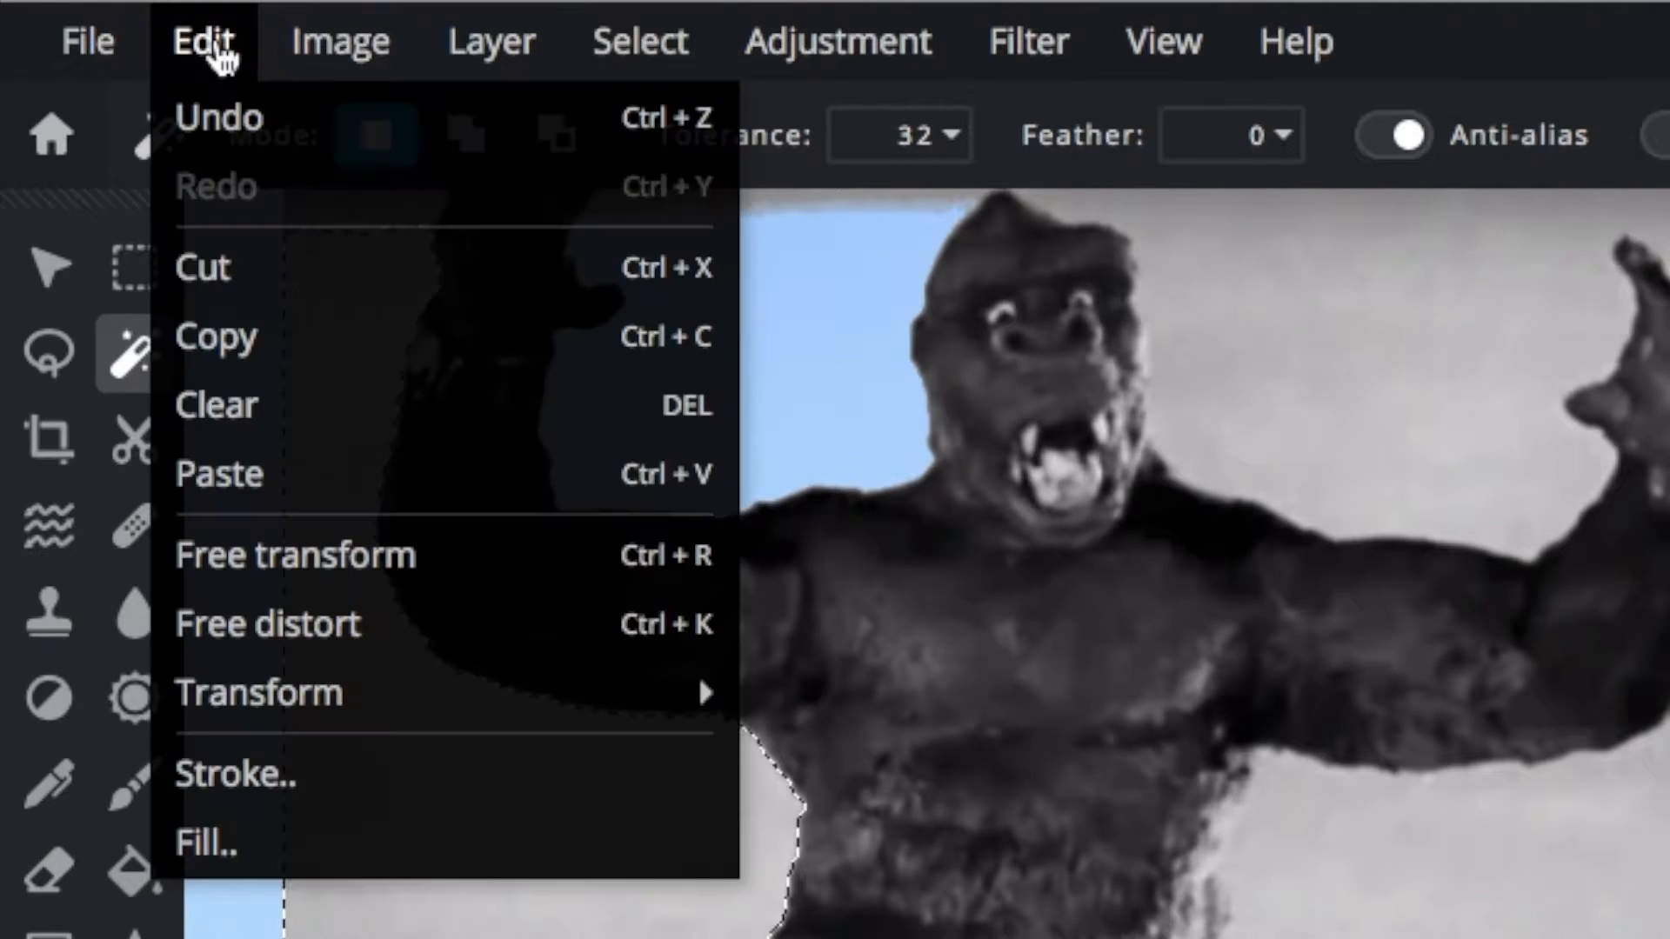
click(317, 402)
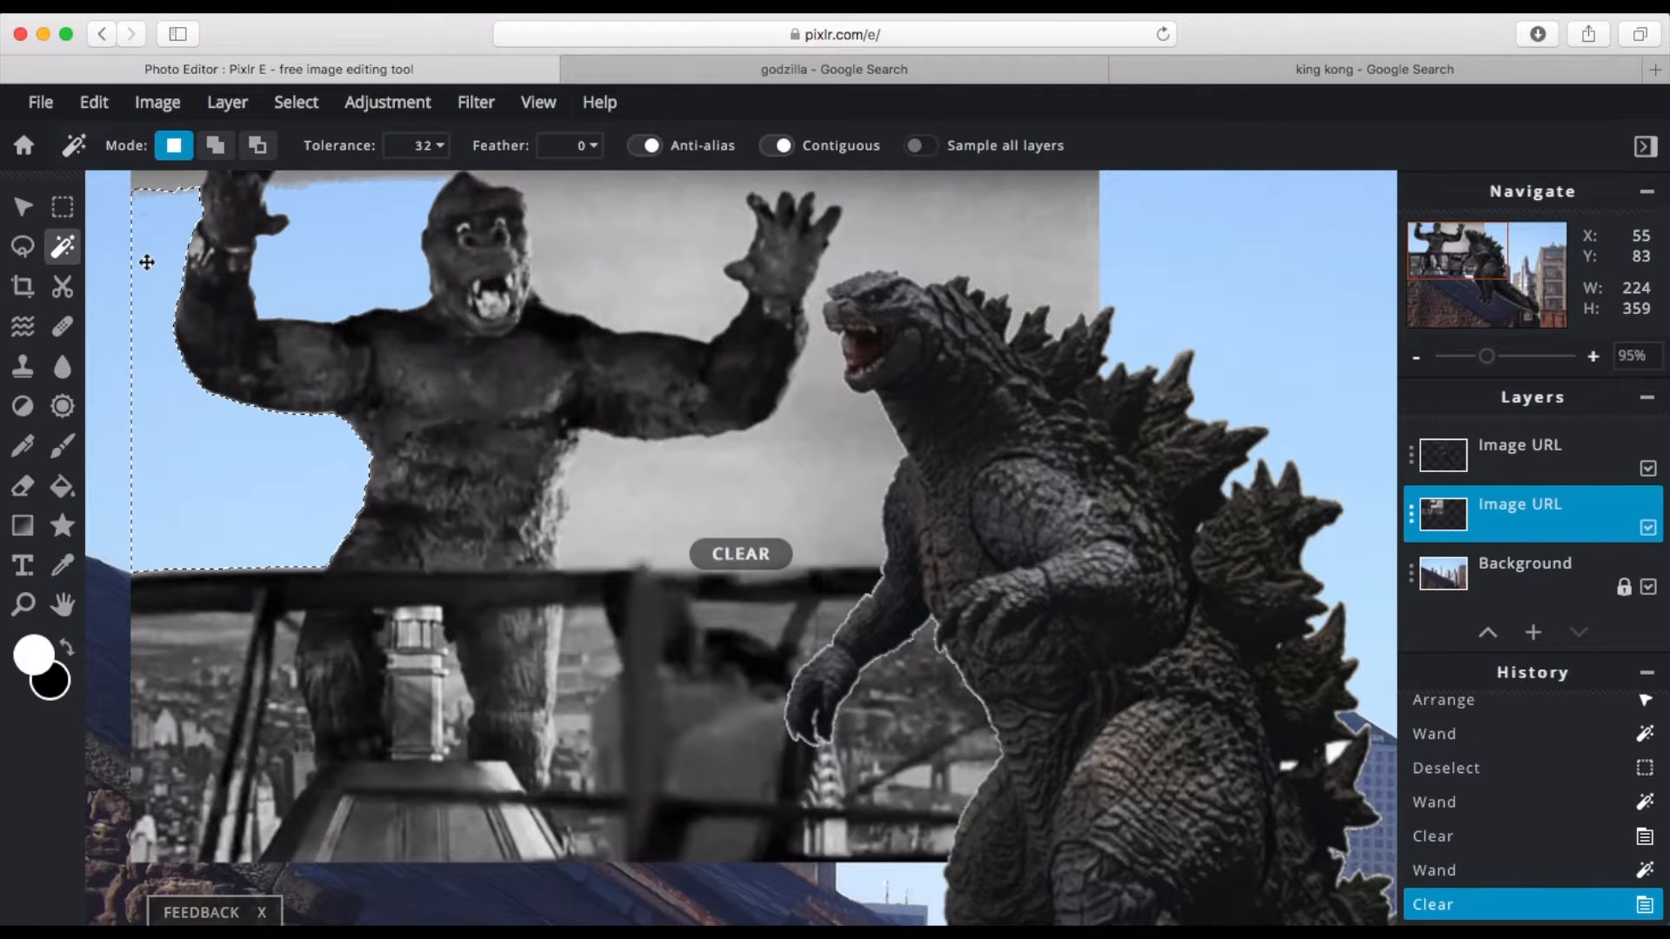
click(158, 178)
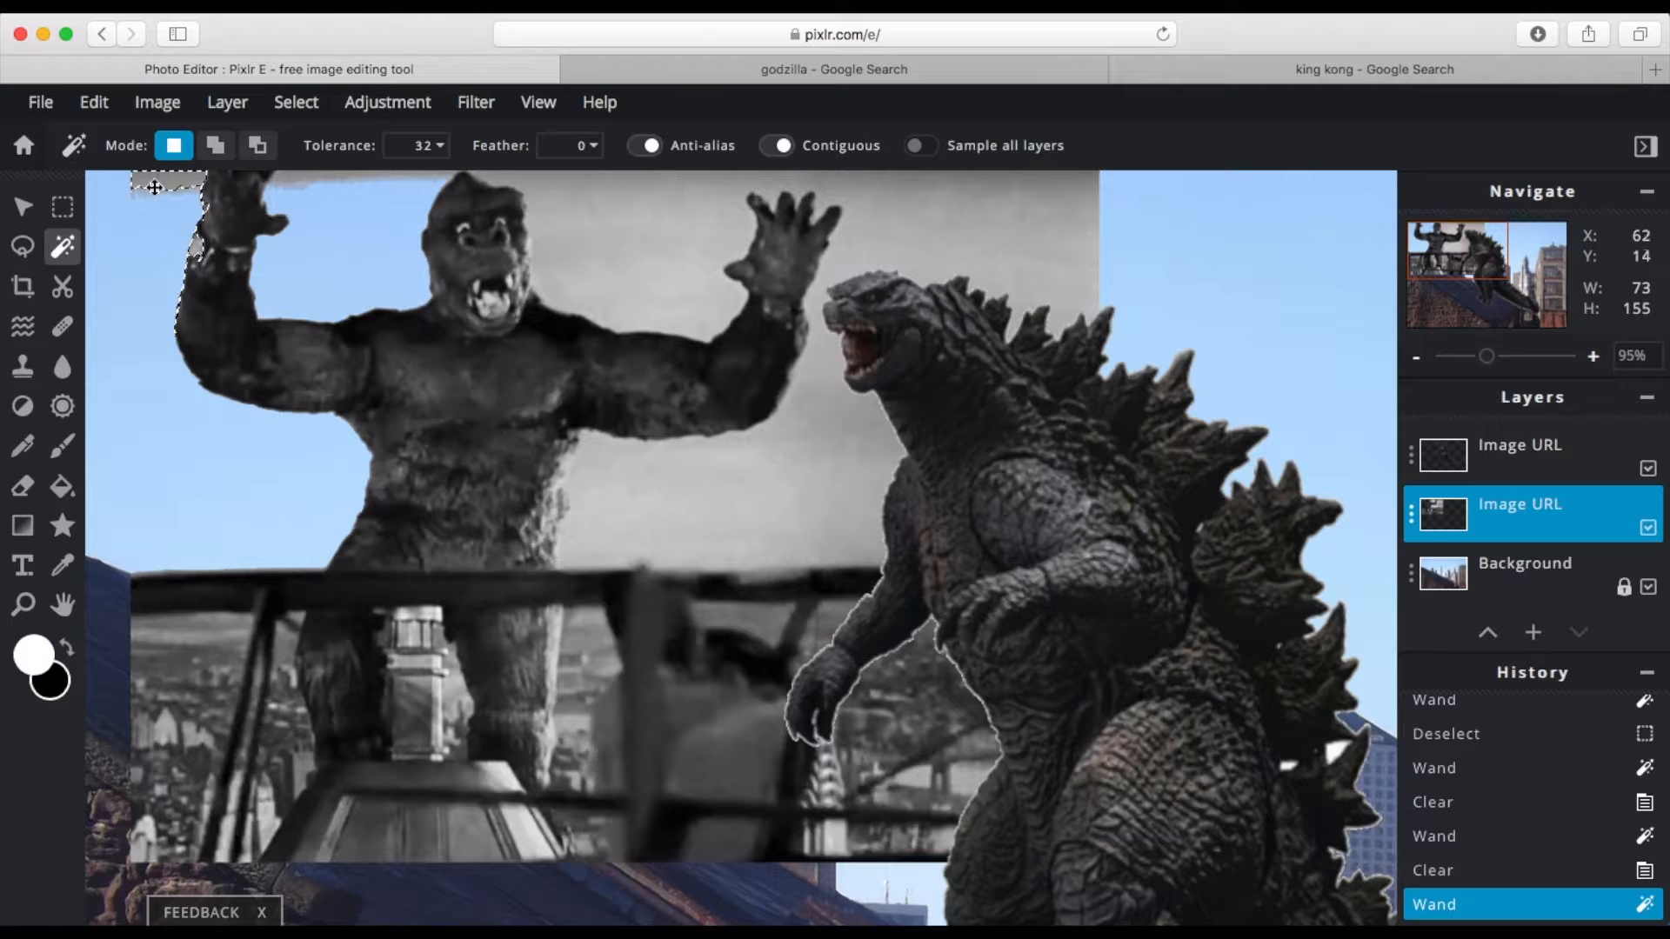
click(296, 102)
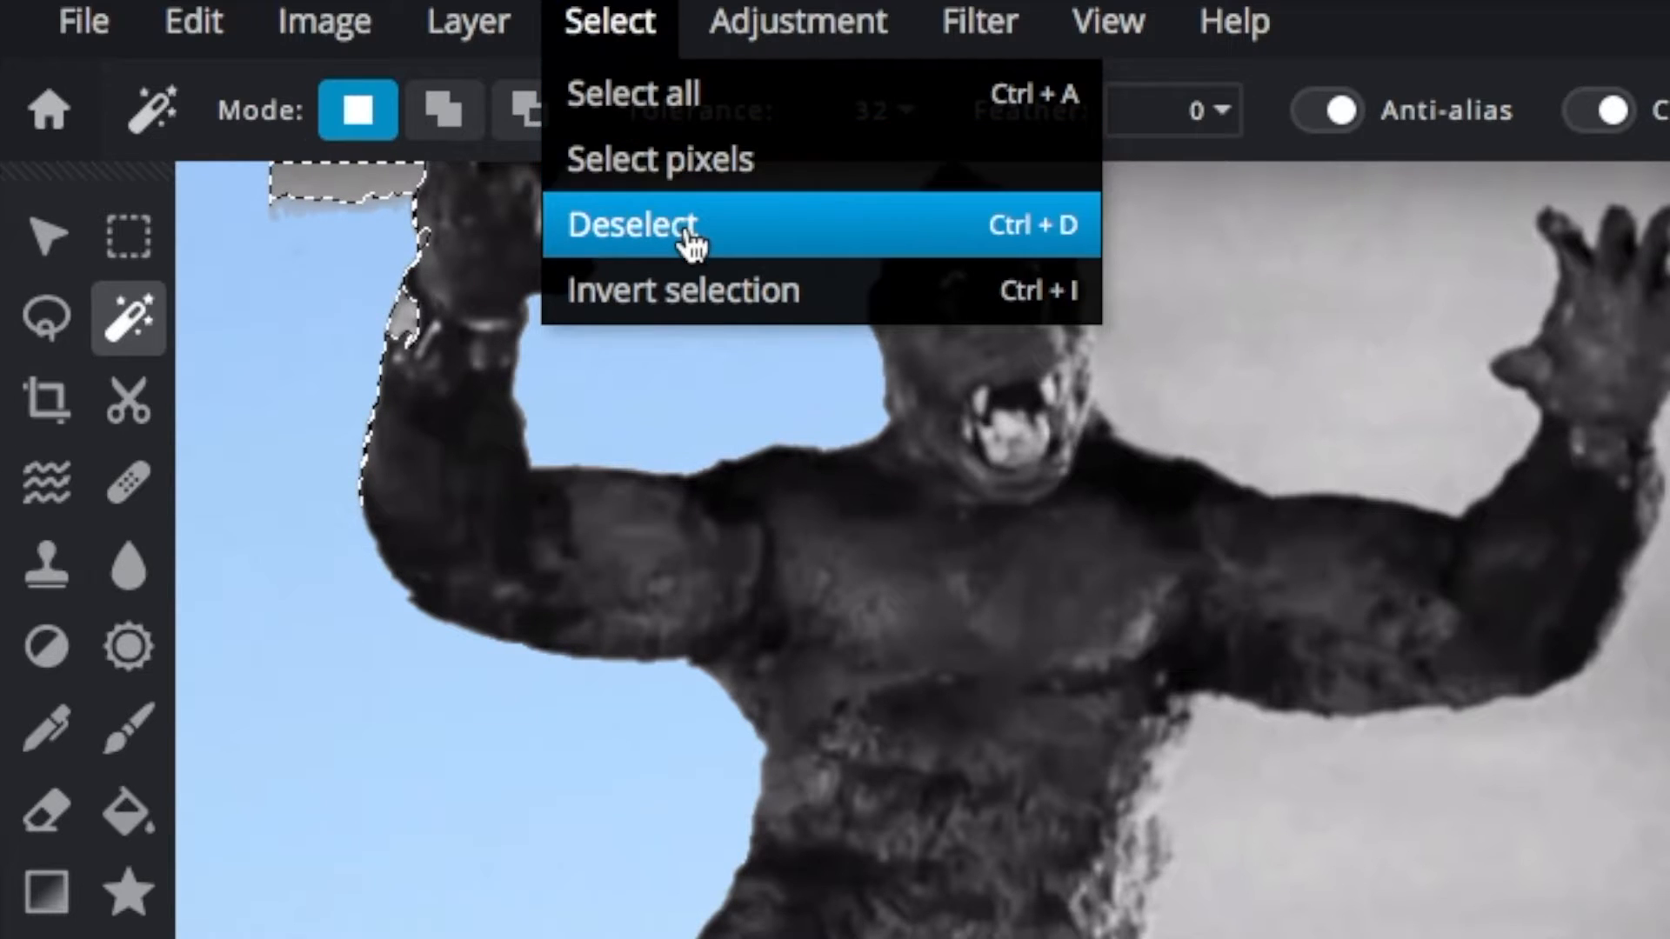
click(689, 236)
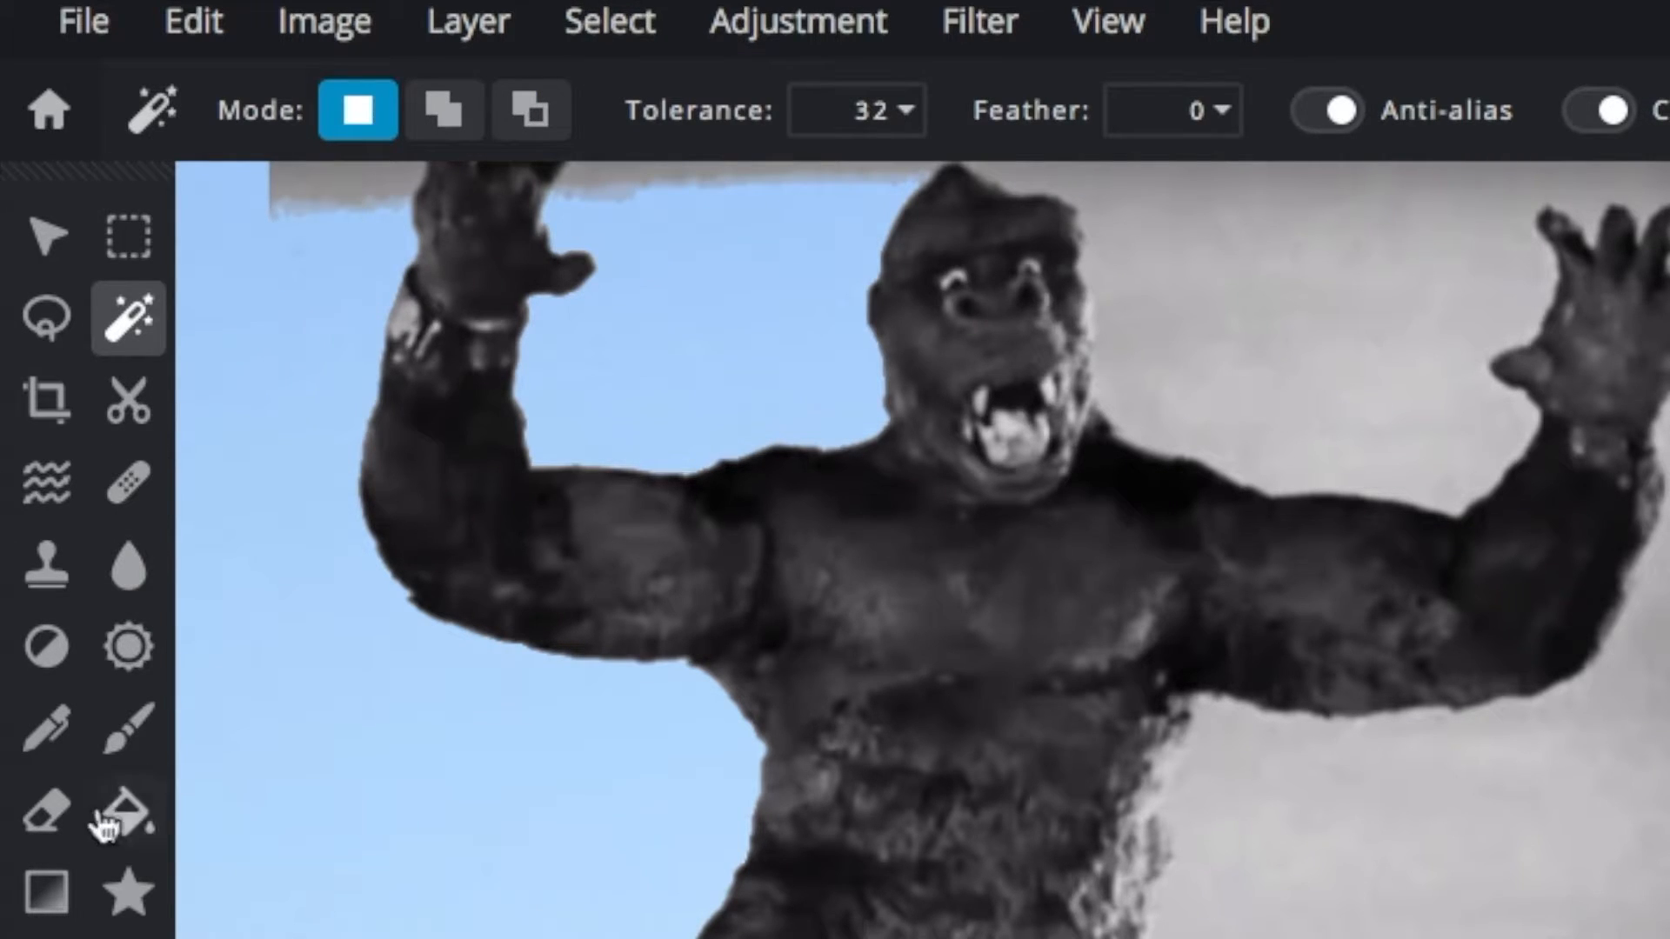
Step: Erase the leftover grey strip beside the raised hand and the railing next to King Kong's hip with a 40 px soft brush
click(47, 811)
mouse_move(328, 175)
mouse_down()
mouse_move(308, 211)
mouse_move(361, 194)
mouse_up()
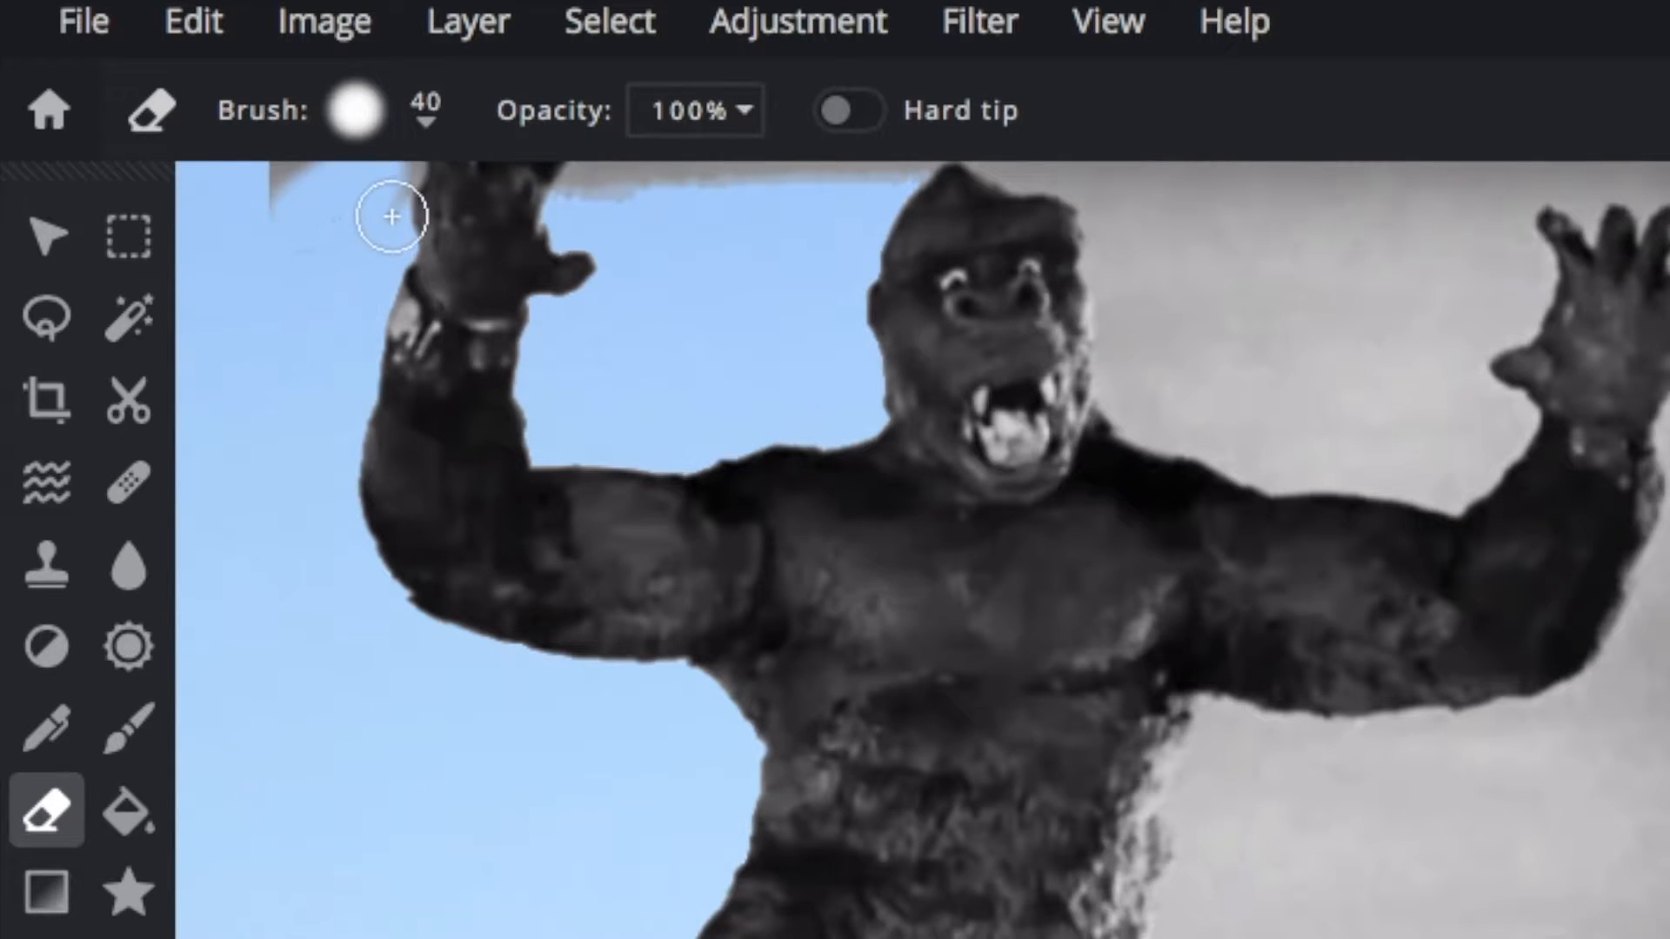
mouse_move(343, 175)
mouse_down()
mouse_move(261, 199)
mouse_move(256, 239)
mouse_move(292, 207)
mouse_move(252, 200)
mouse_up()
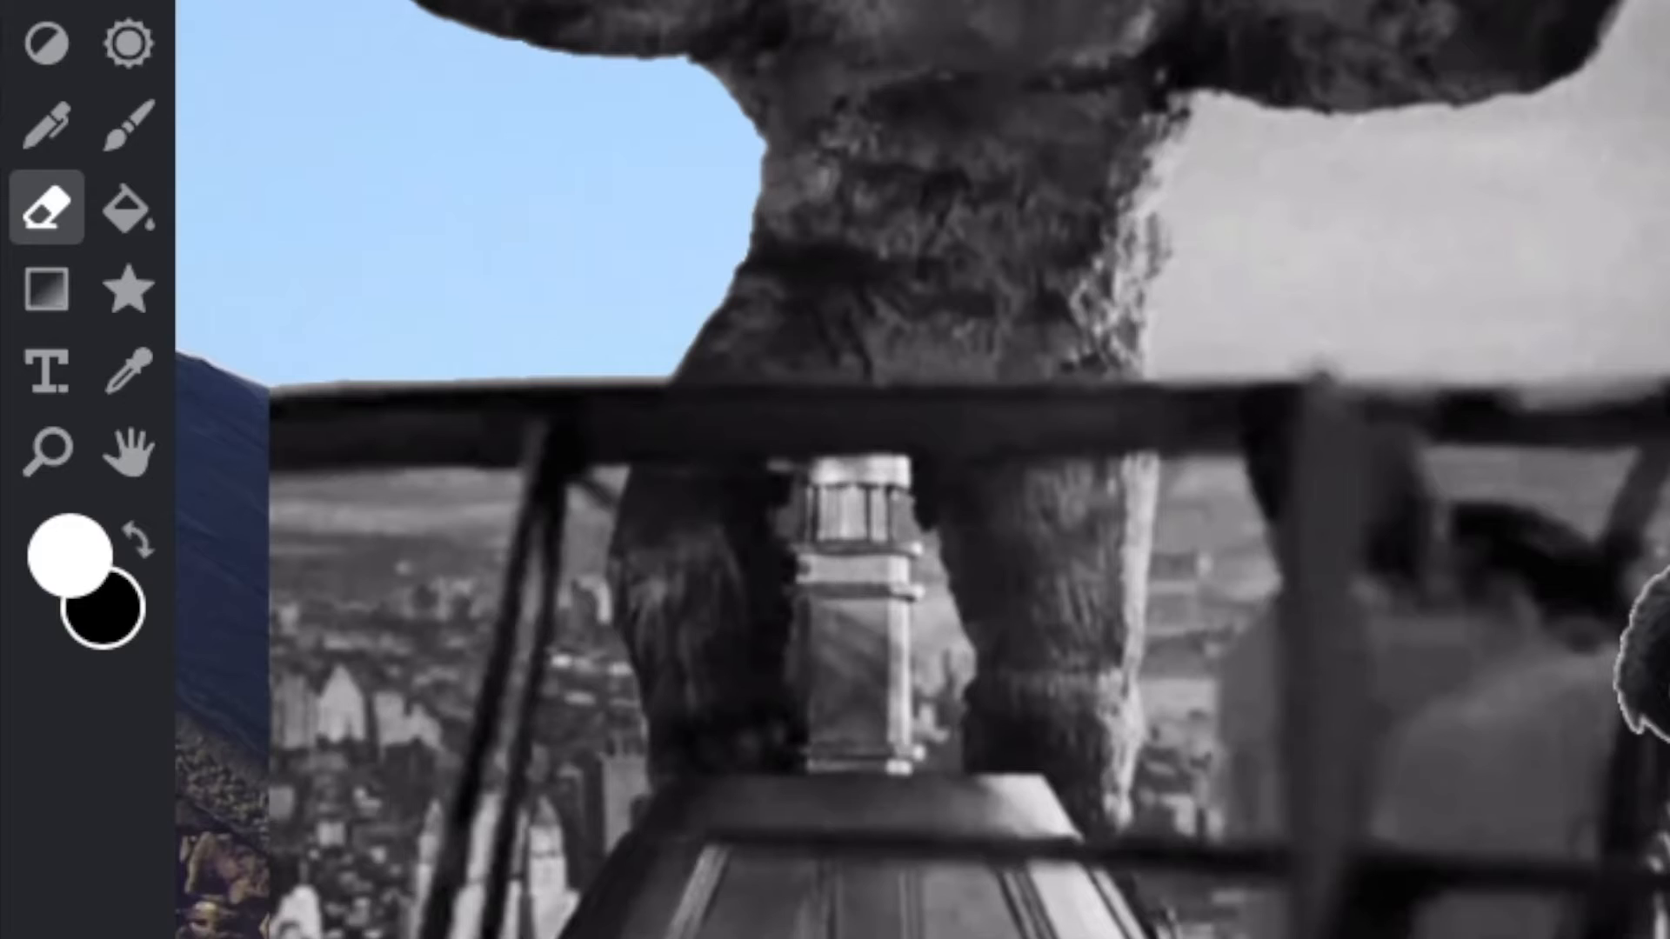
mouse_move(649, 296)
mouse_down()
mouse_move(588, 496)
mouse_move(542, 426)
mouse_move(503, 421)
mouse_move(469, 451)
mouse_move(460, 409)
mouse_move(364, 442)
mouse_move(279, 403)
mouse_move(550, 536)
mouse_move(497, 559)
mouse_move(551, 589)
mouse_up()
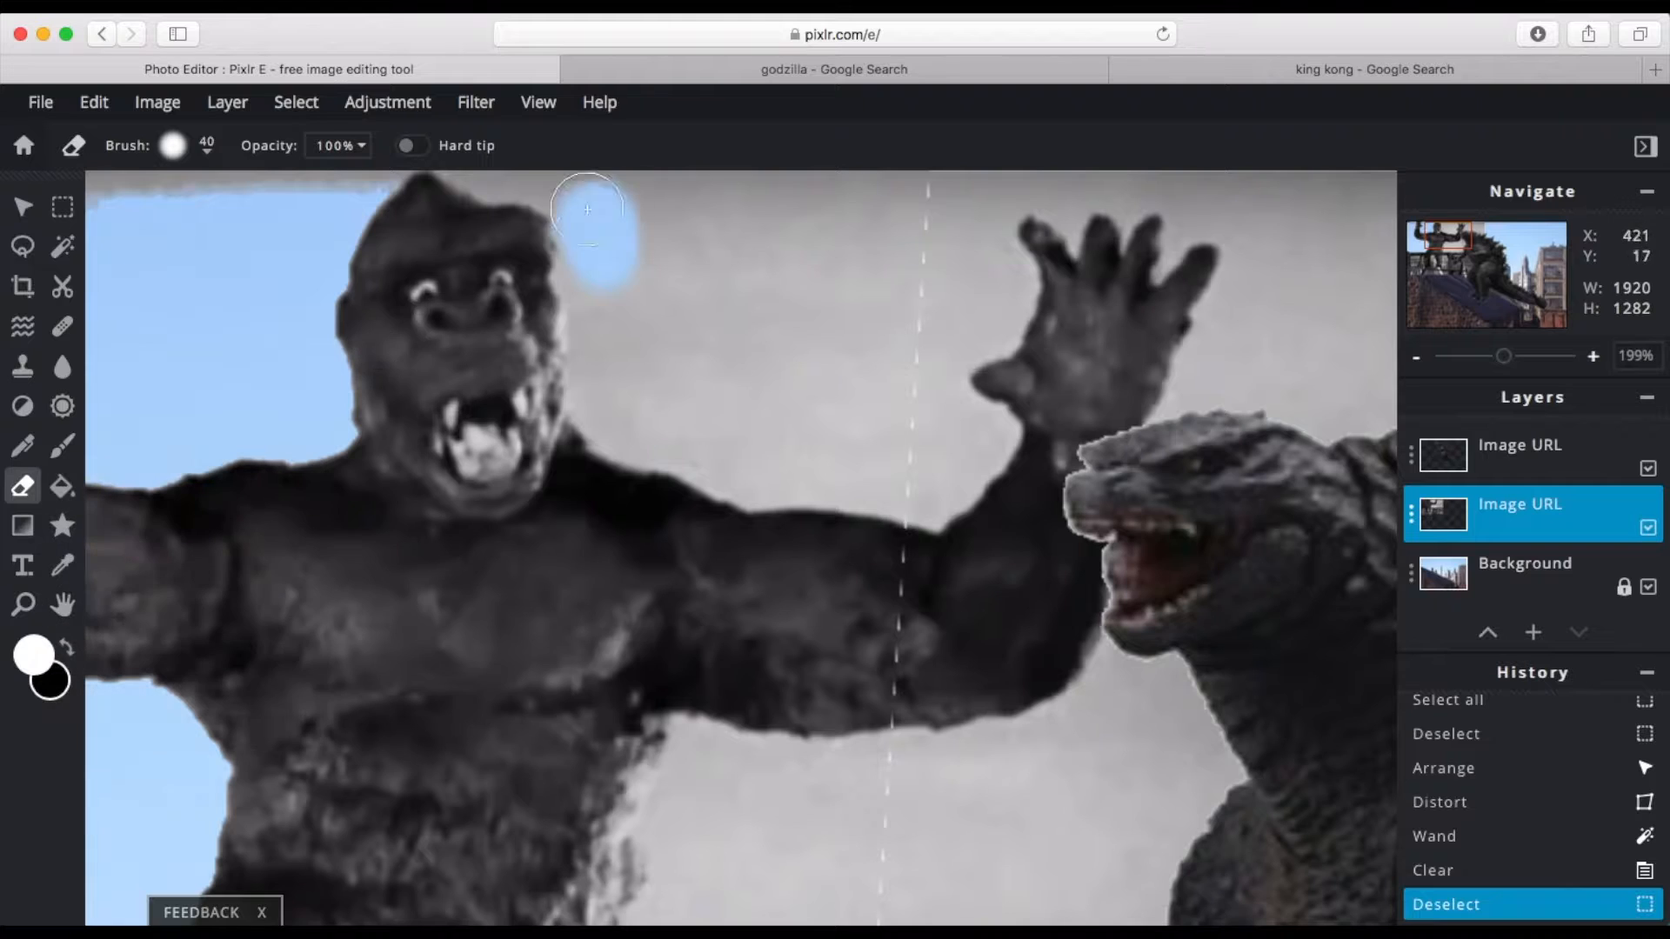
Step: Erase the grey backdrop around King Kong's head and above both shoulders, reducing the eraser brush to 17 px for the edges
mouse_move(582, 261)
mouse_down()
mouse_move(729, 467)
mouse_move(644, 344)
mouse_move(620, 209)
mouse_up()
click(207, 146)
drag(438, 235, 427, 234)
drag(383, 181, 122, 185)
click(61, 605)
drag(366, 509, 822, 509)
click(23, 486)
drag(339, 196, 191, 179)
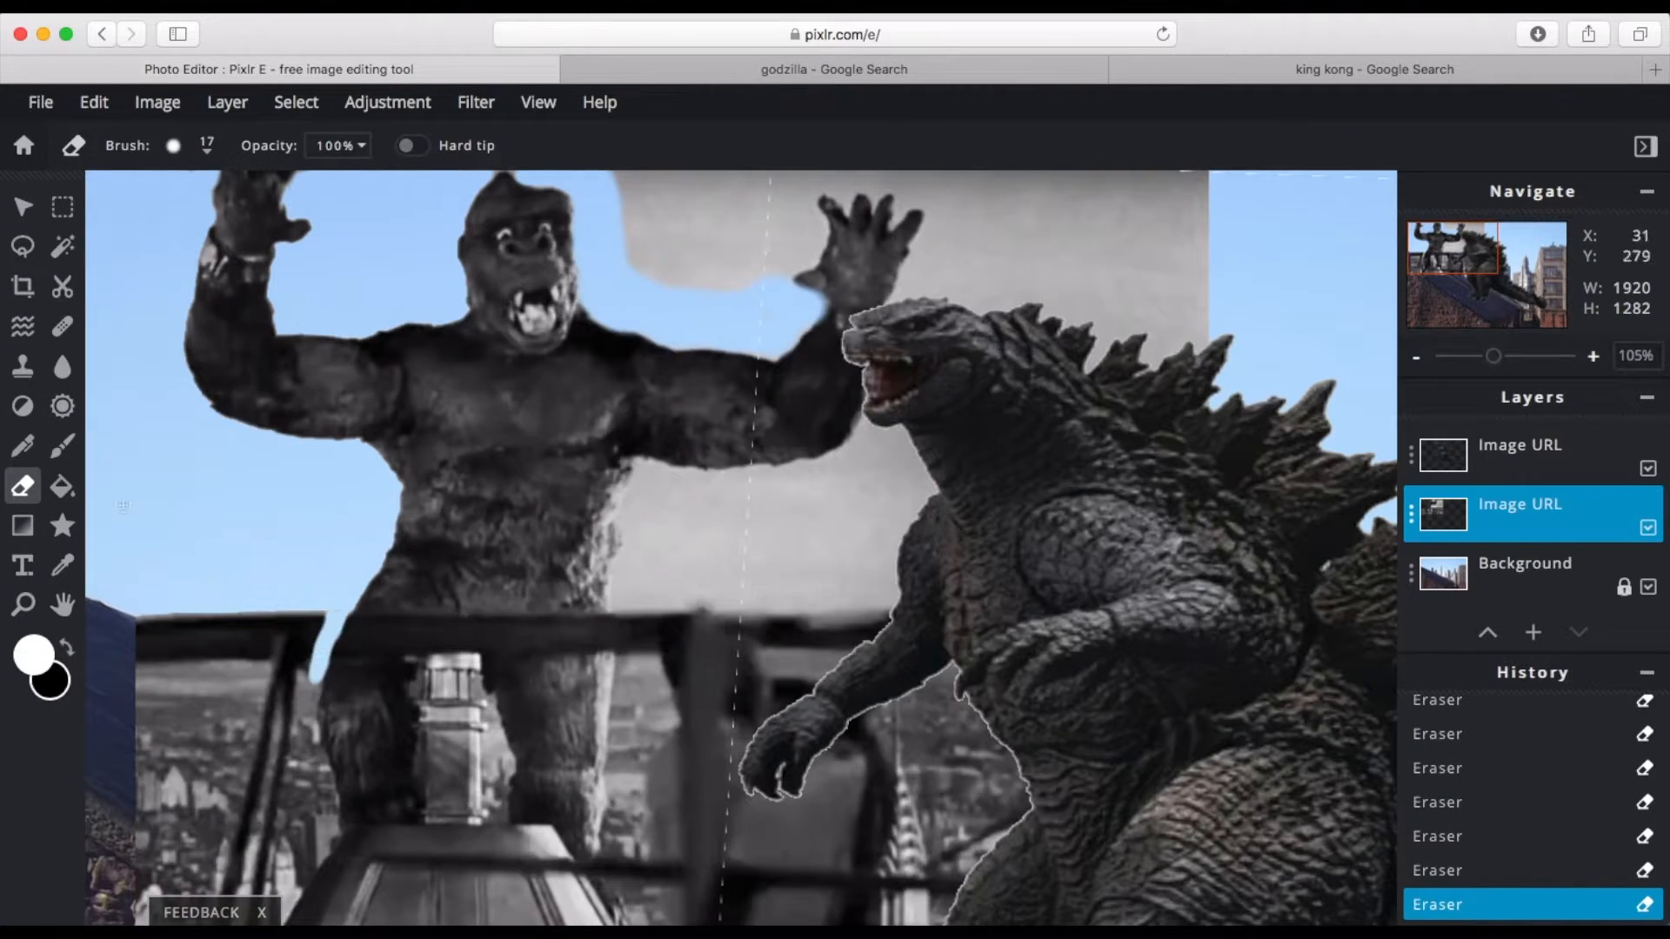
Step: Set the eraser brush to 159 px and erase the railing, city and grey backdrop around King Kong, using a smaller brush near his outline
click(207, 146)
drag(419, 234, 488, 234)
drag(242, 652, 1025, 783)
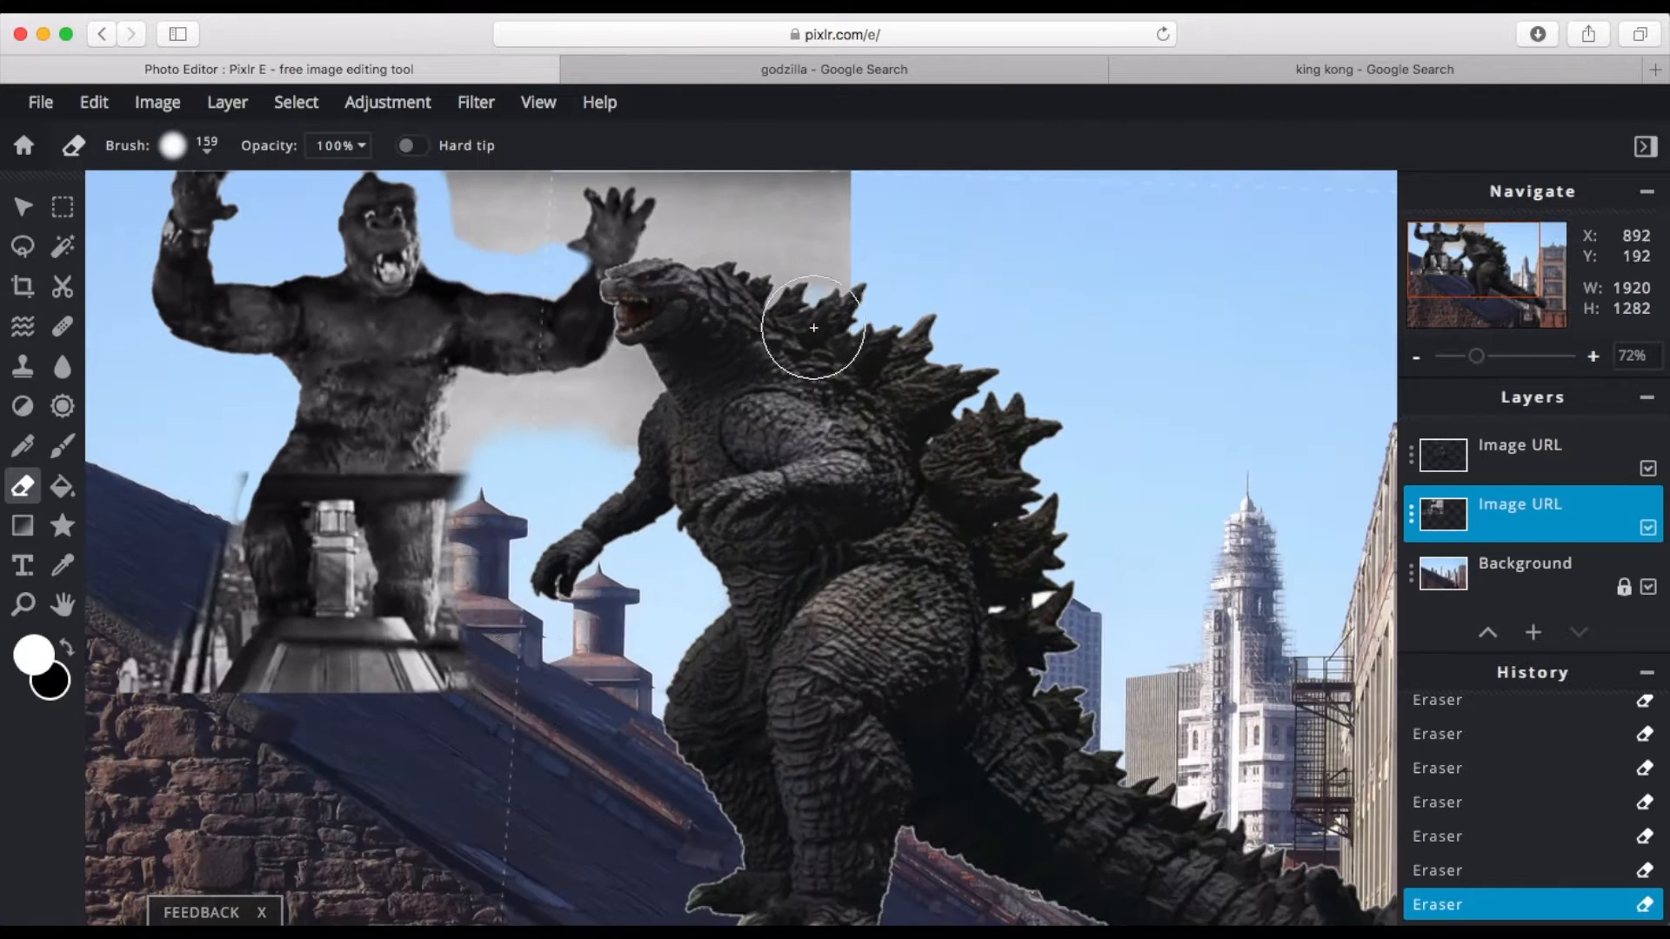
click(207, 146)
drag(489, 234, 443, 234)
mouse_move(228, 496)
mouse_down()
mouse_move(191, 639)
mouse_move(278, 666)
mouse_move(460, 557)
mouse_move(578, 389)
mouse_move(620, 402)
mouse_move(639, 372)
mouse_up()
Step: Hide the Godzilla layer and erase the grey backdrop around King Kong's hand nearest Godzilla, reducing the brush to 23 px near the fingers
click(1648, 468)
mouse_move(817, 661)
mouse_down()
mouse_move(726, 539)
mouse_move(696, 209)
mouse_up()
drag(474, 221, 479, 195)
drag(487, 196, 561, 211)
click(207, 148)
drag(443, 234, 430, 234)
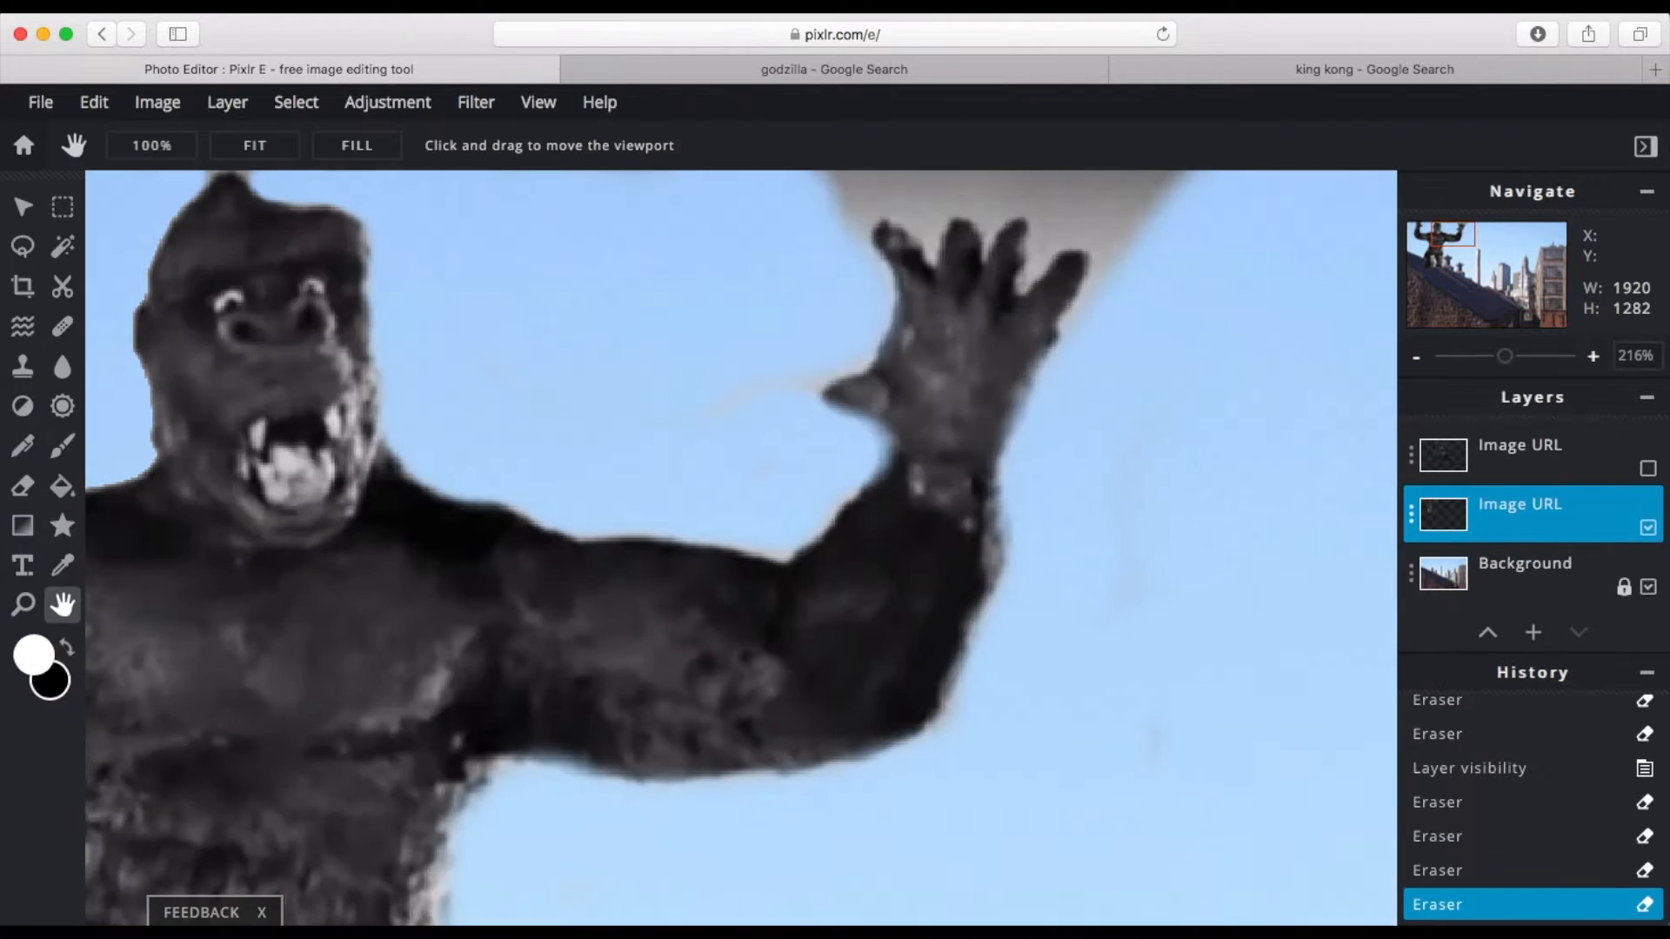
mouse_move(1131, 270)
mouse_down()
mouse_move(1118, 213)
mouse_move(966, 196)
mouse_move(1163, 199)
mouse_up()
Step: Reduce the eraser brush to 4 px and erase the grey backdrop between and around the fingers of King Kong's raised hand
click(207, 148)
drag(430, 233, 421, 233)
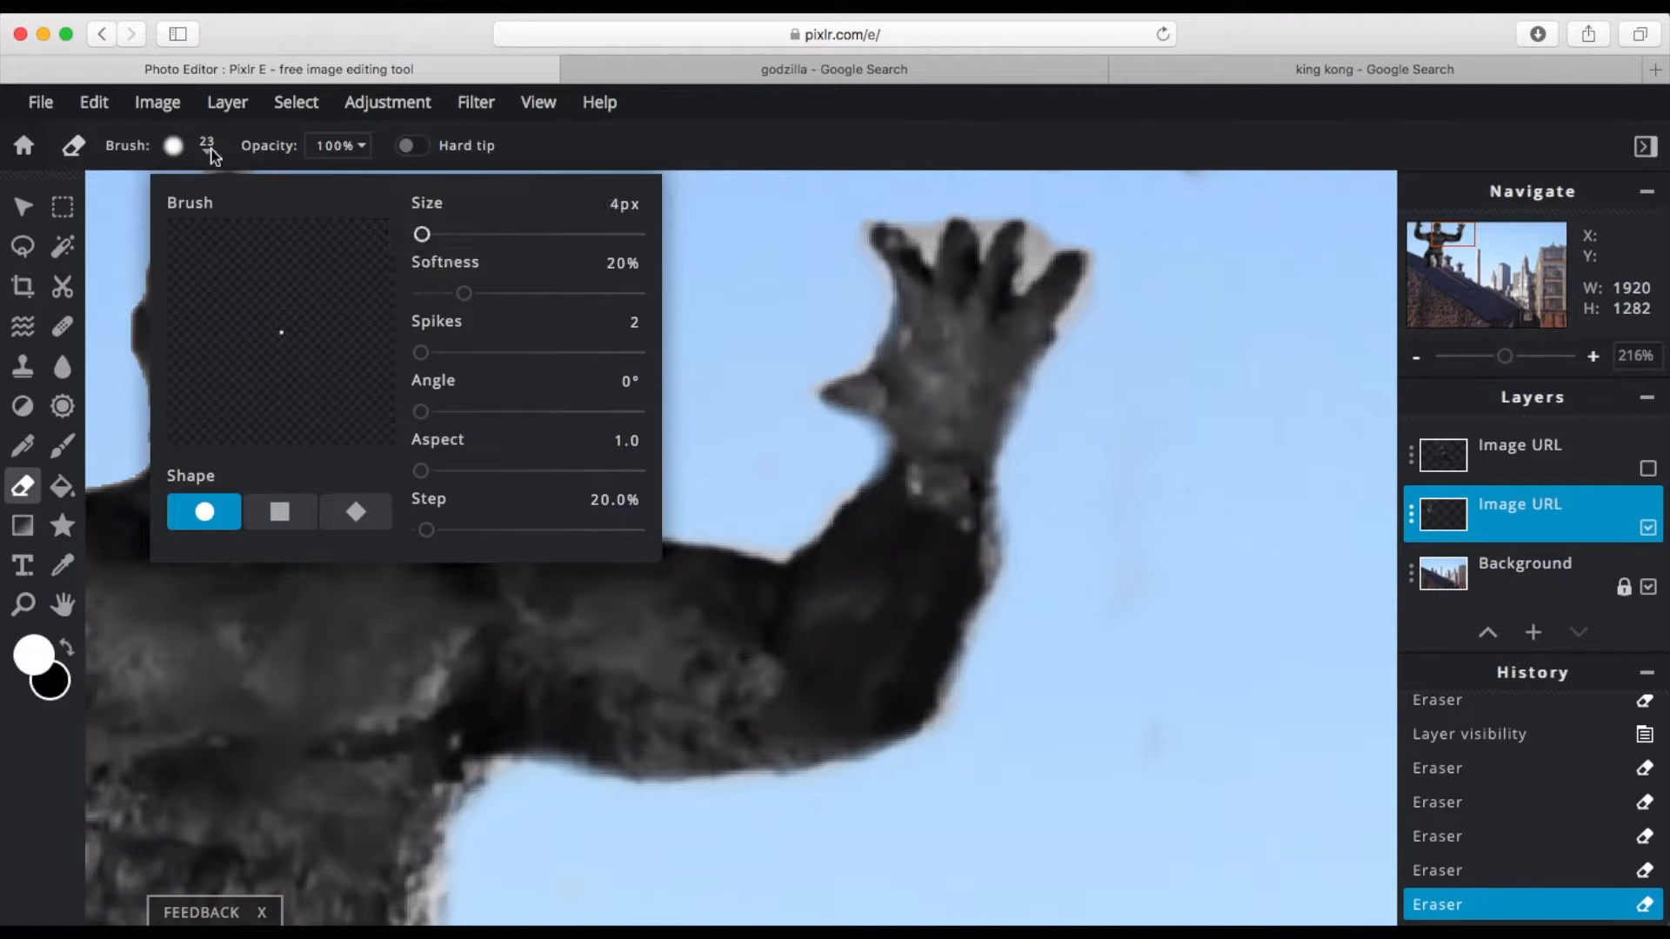
click(211, 153)
drag(1044, 252, 1025, 279)
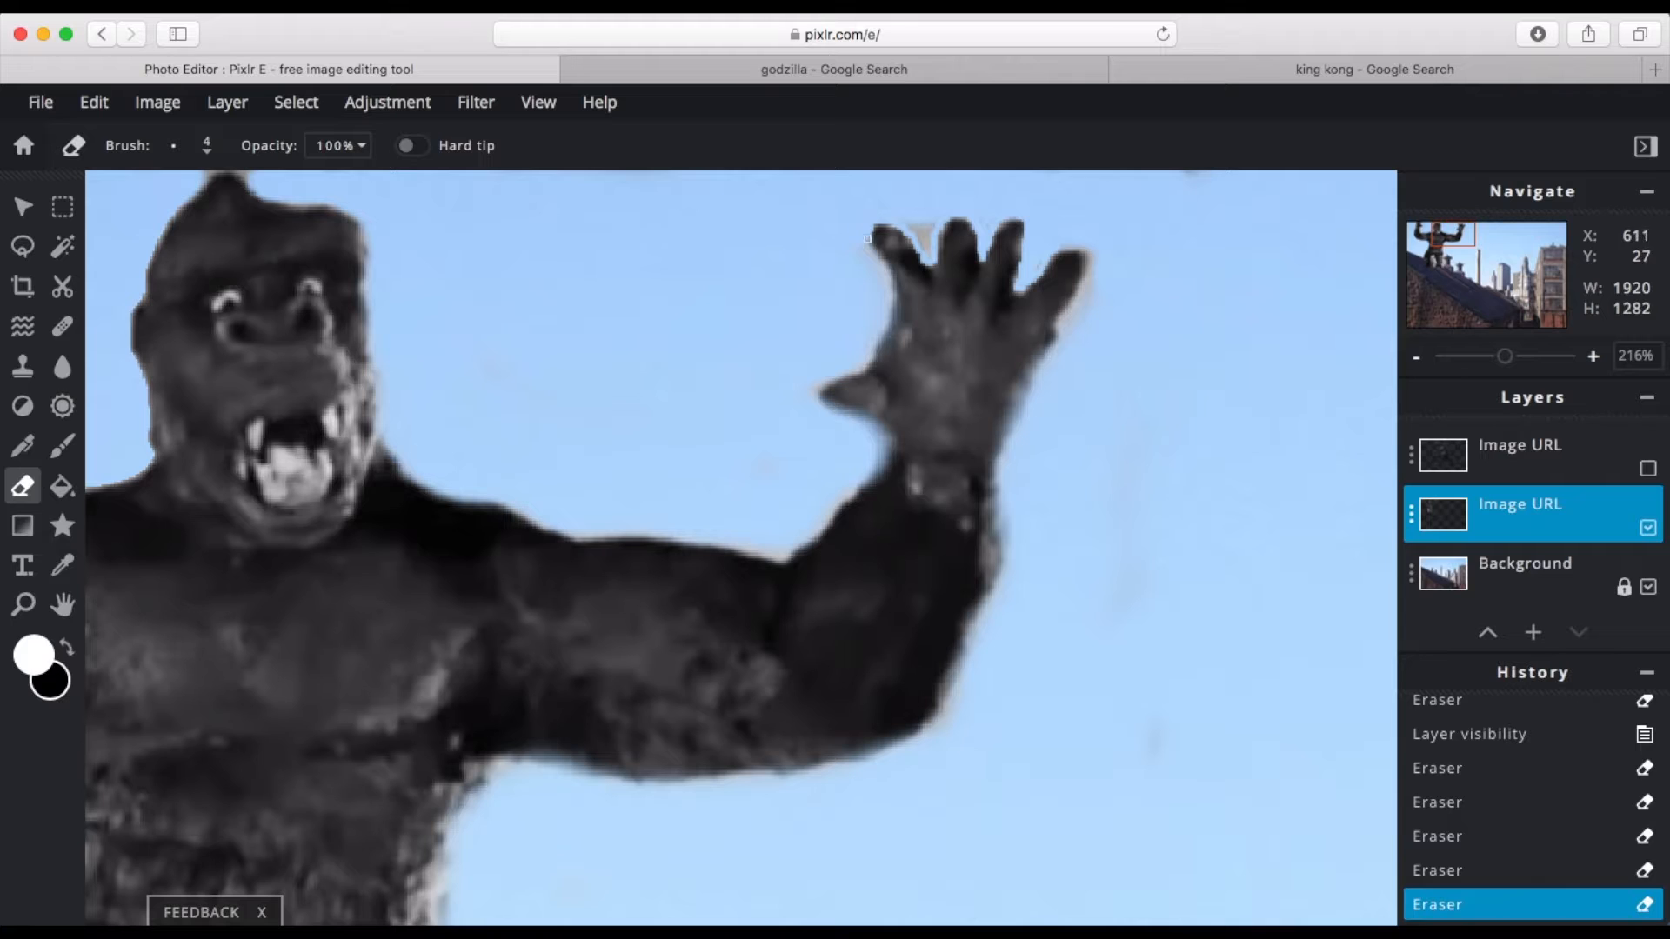
drag(1061, 335, 1094, 304)
Step: Adjust the eraser brush size and erase the remaining backdrop between King Kong's legs
click(62, 605)
mouse_move(113, 913)
mouse_down()
mouse_move(682, 455)
mouse_move(637, 468)
mouse_up()
click(22, 487)
click(205, 152)
drag(421, 233, 430, 233)
click(169, 153)
click(170, 154)
click(433, 291)
mouse_move(715, 611)
mouse_down()
mouse_move(756, 675)
mouse_move(710, 888)
mouse_move(709, 635)
mouse_move(705, 854)
mouse_up()
key(space)
mouse_move(438, 559)
mouse_down()
mouse_move(425, 507)
mouse_move(442, 412)
mouse_up()
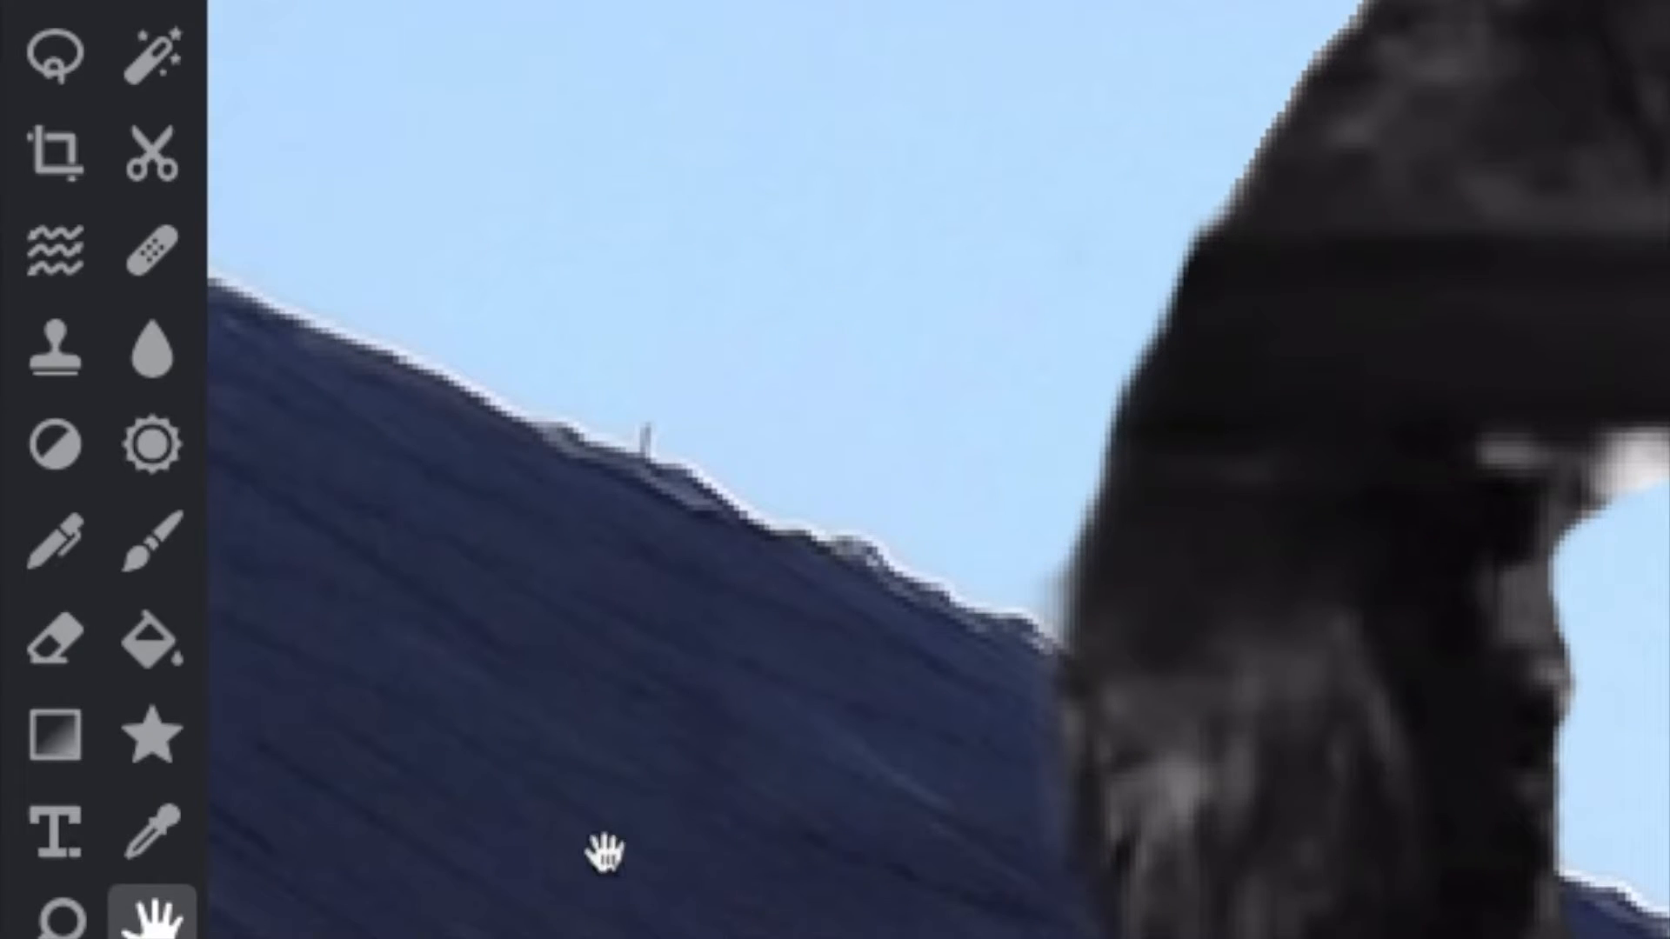
Step: Clone King Kong's leg fur over the dark railing across the thigh nearest the smokestack, using a 40 px brush
click(36, 376)
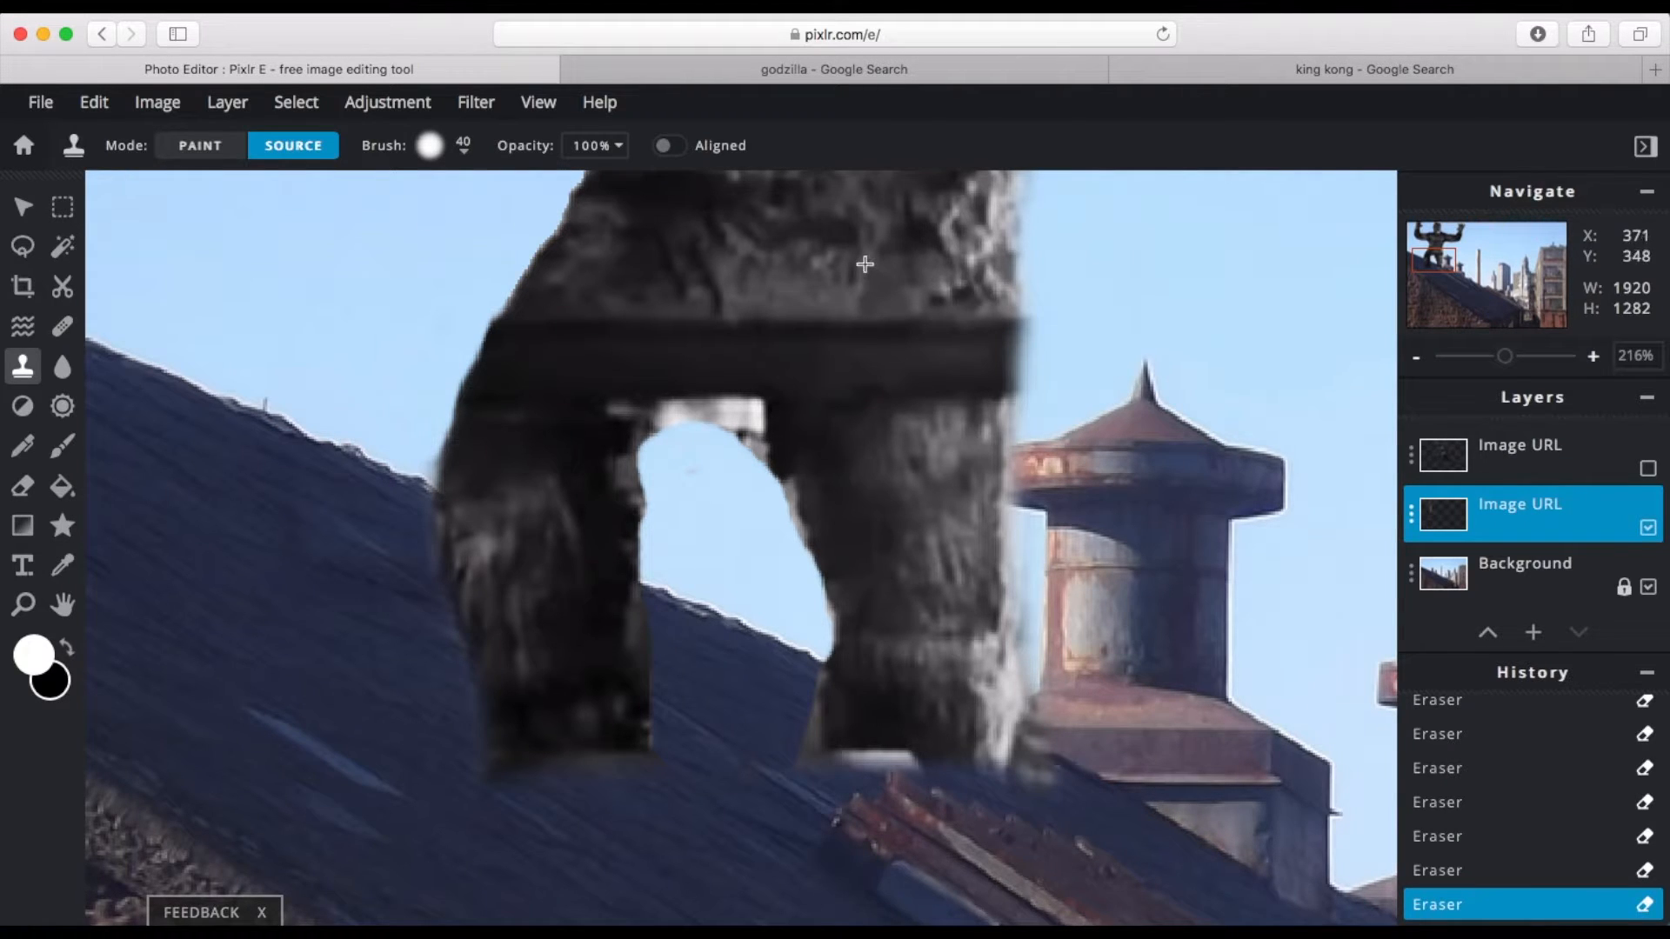
click(925, 598)
mouse_move(950, 436)
mouse_down()
mouse_move(975, 343)
mouse_move(944, 446)
mouse_move(921, 319)
mouse_move(896, 442)
mouse_up()
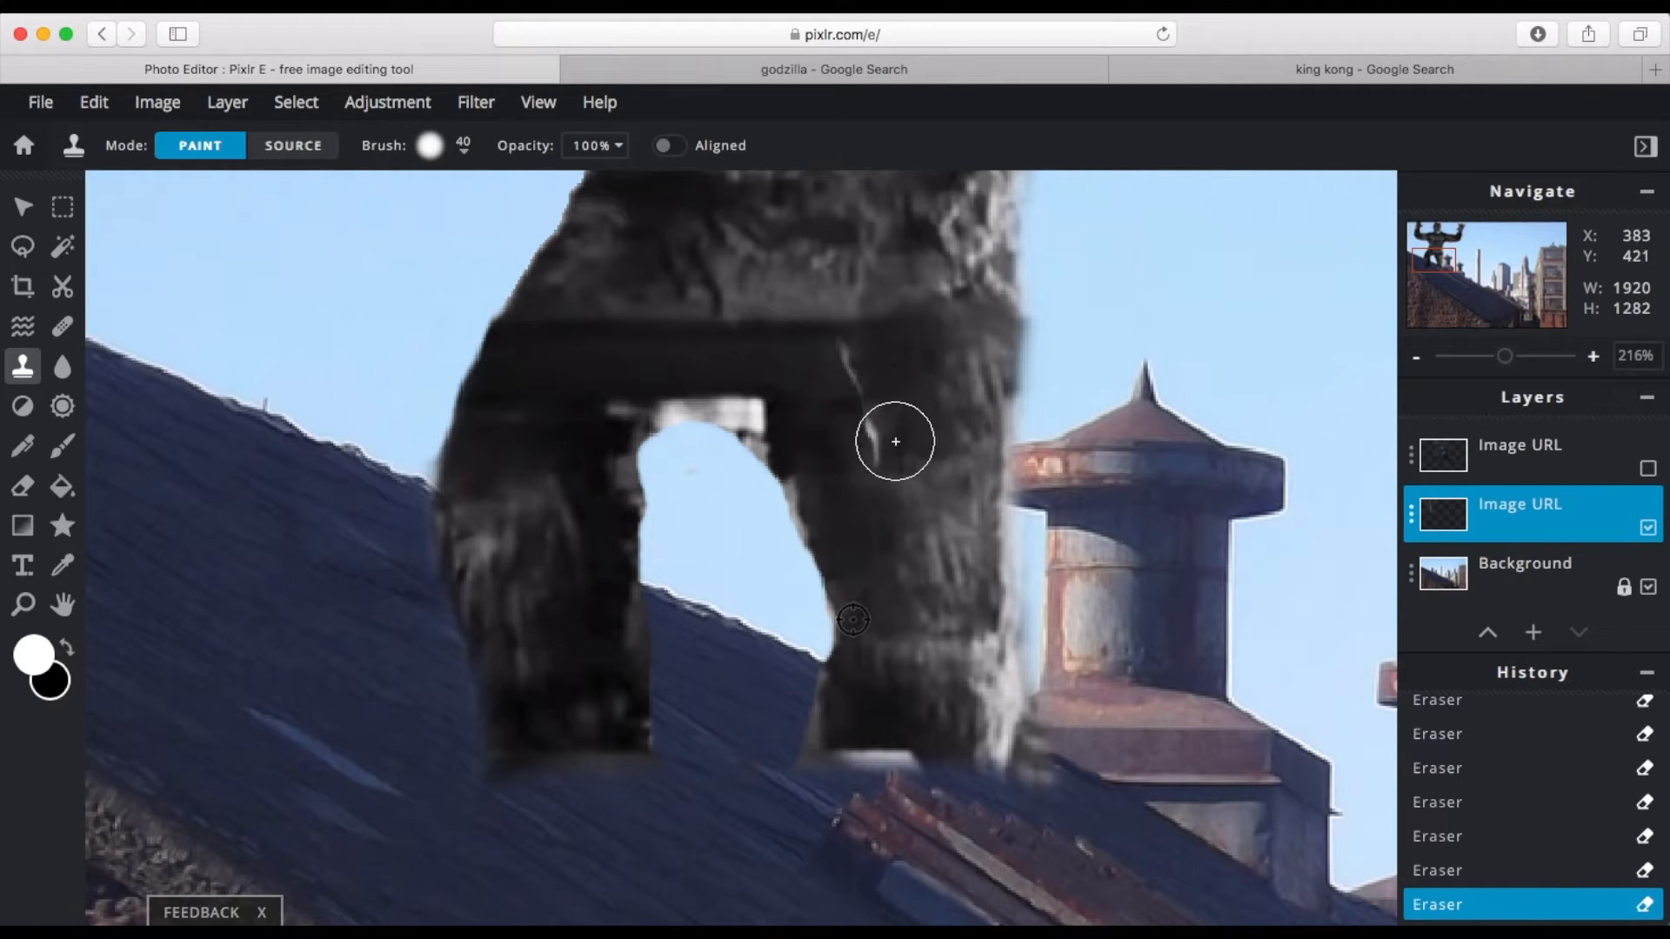
click(293, 146)
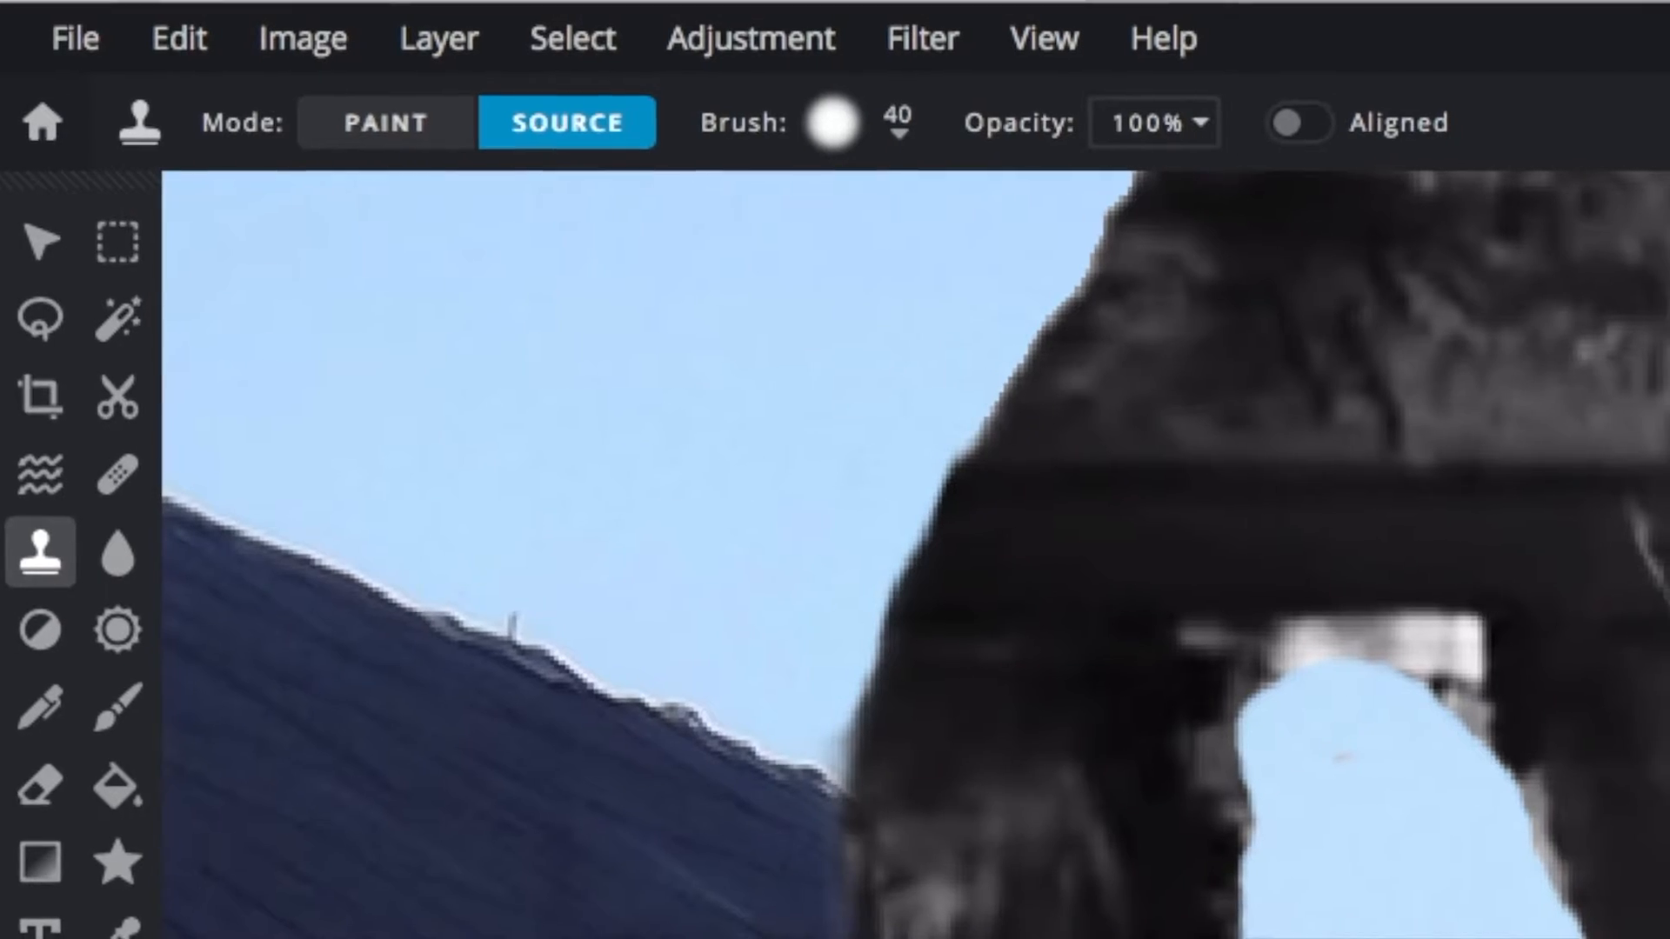
click(1573, 834)
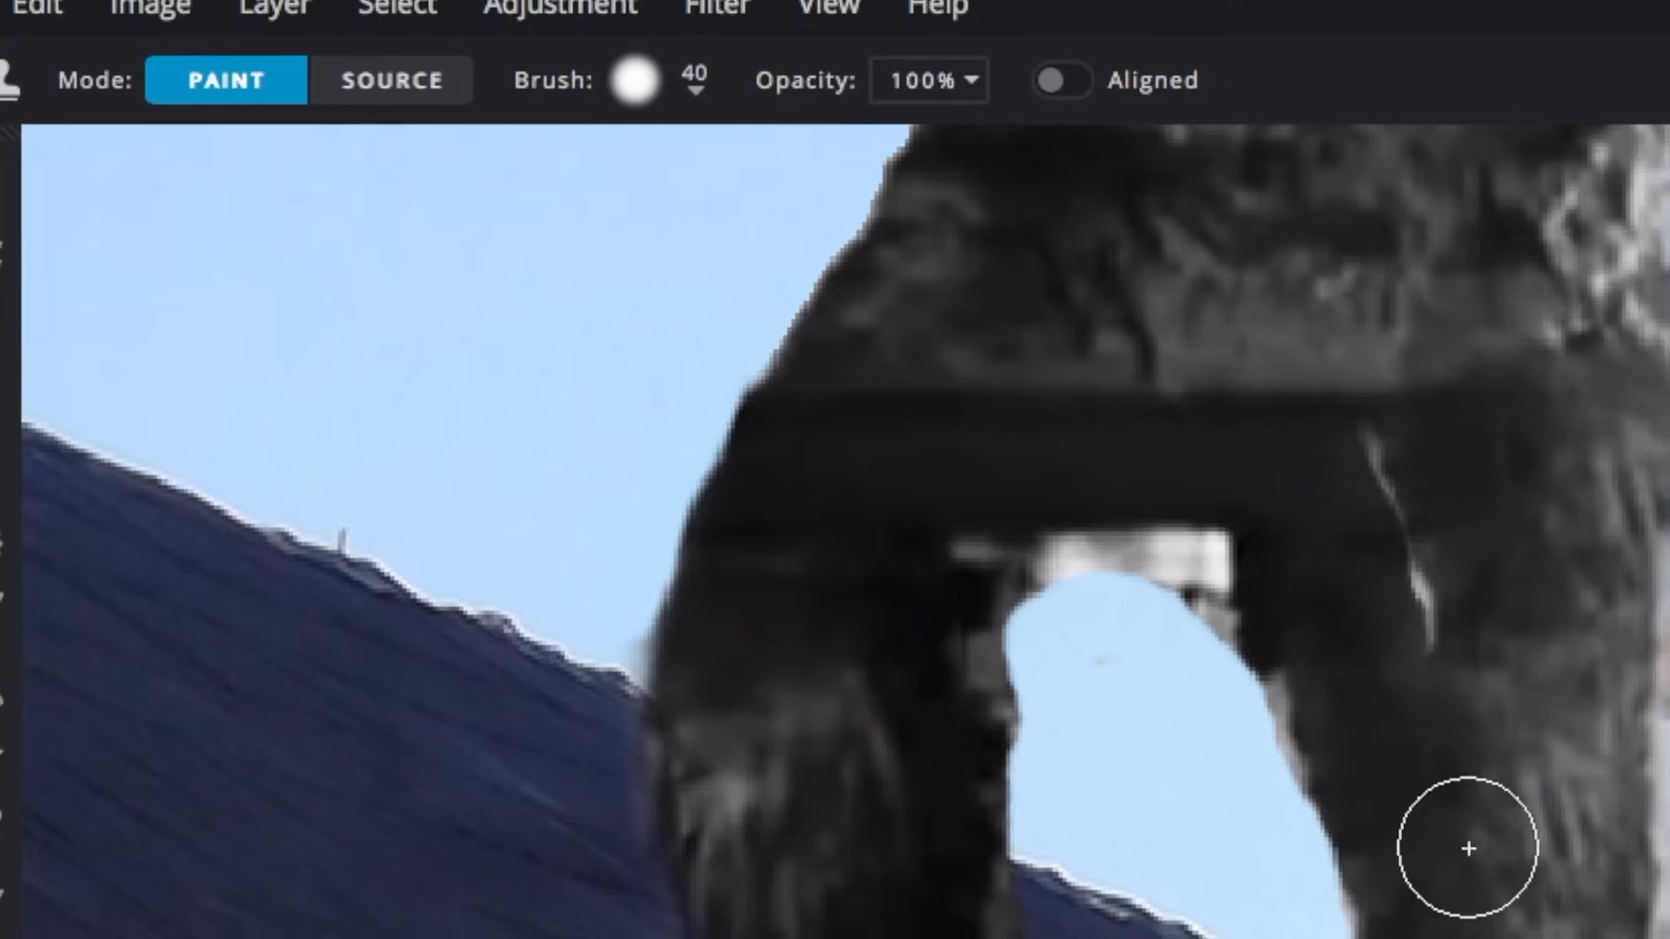
mouse_move(1267, 620)
mouse_down()
mouse_move(1420, 512)
mouse_move(1456, 730)
mouse_up()
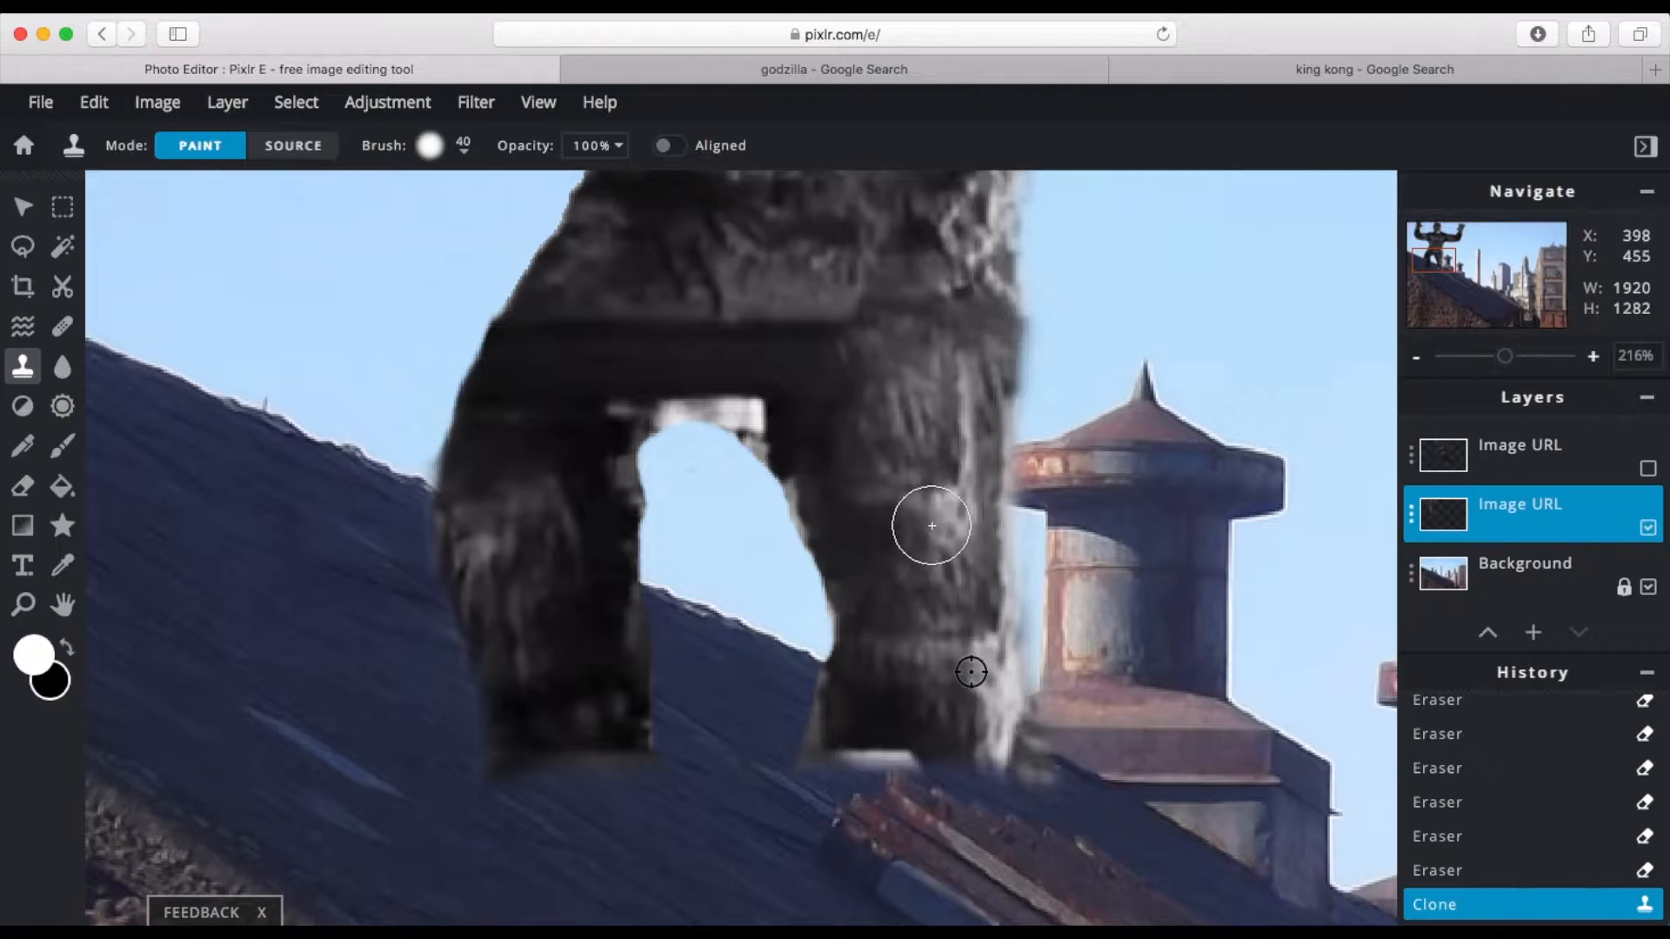
click(293, 145)
click(942, 639)
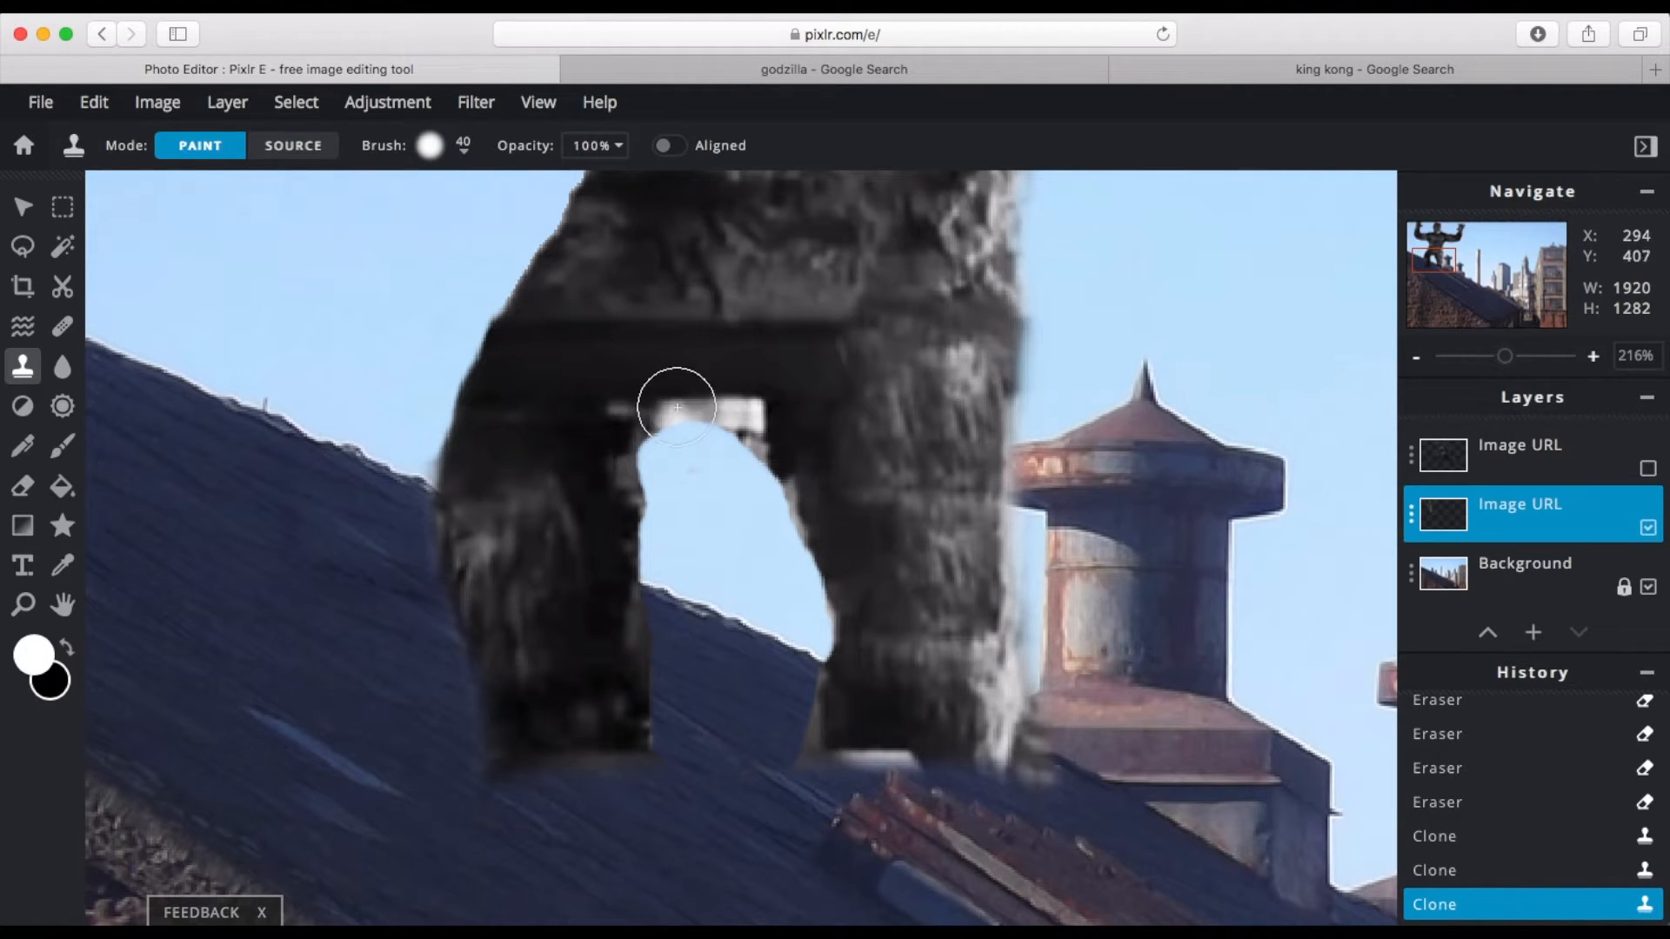
Step: Clone fur from King Kong's torso over the railing across his groin and the white patch above the leg gap
click(63, 603)
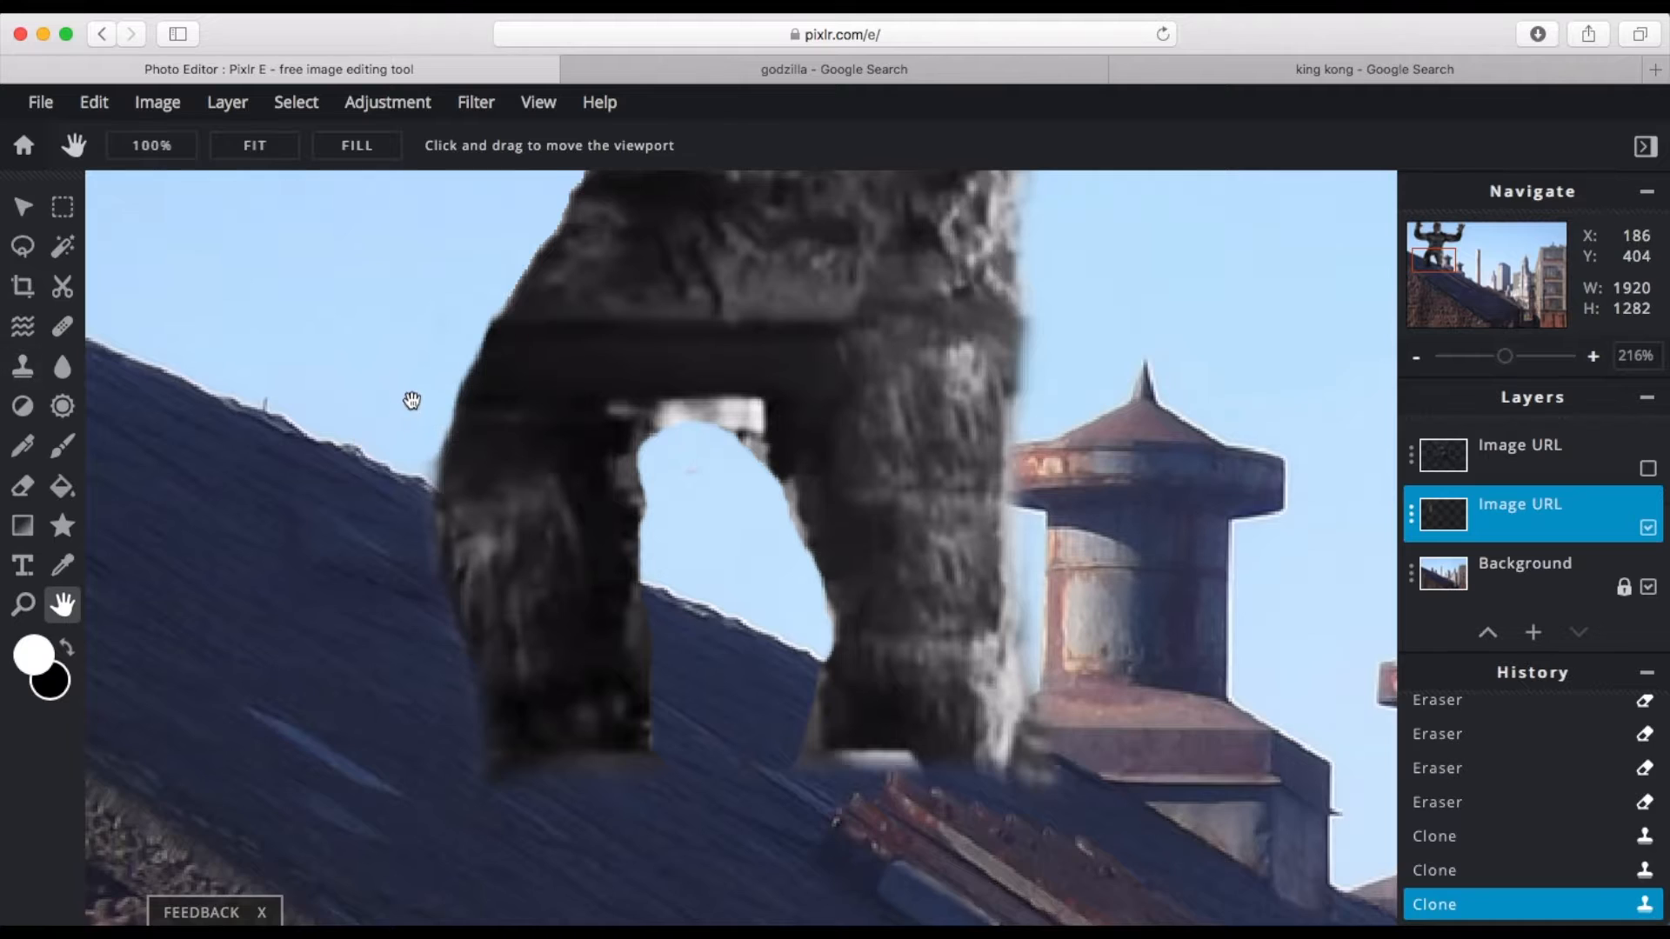
drag(410, 399, 544, 566)
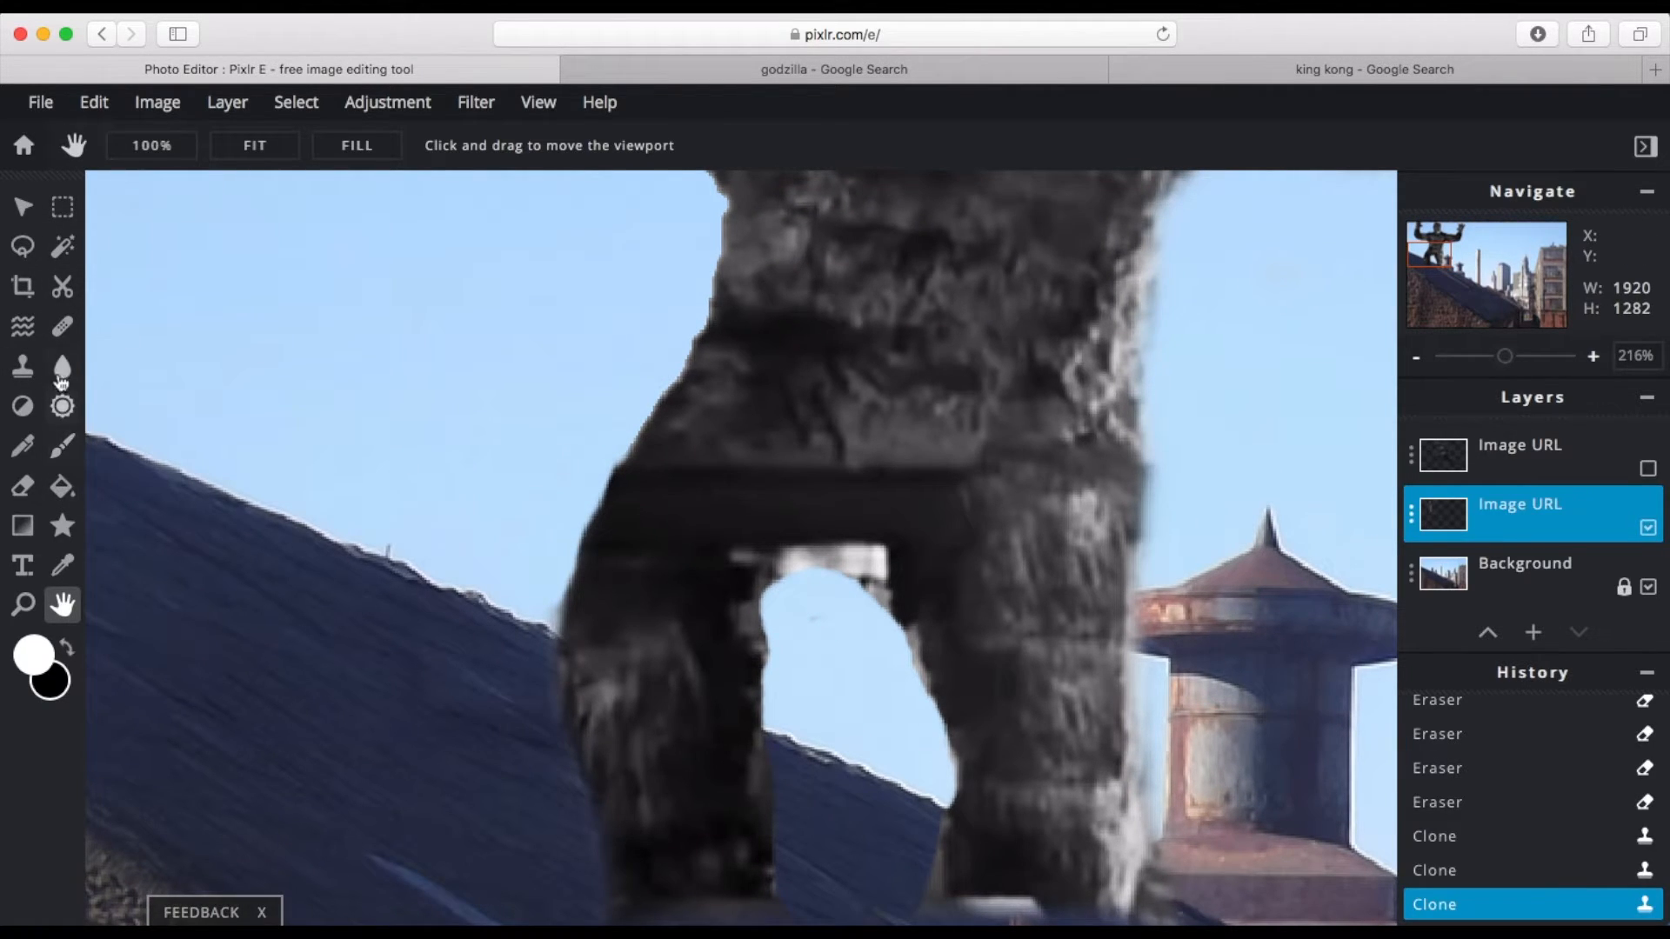
click(23, 366)
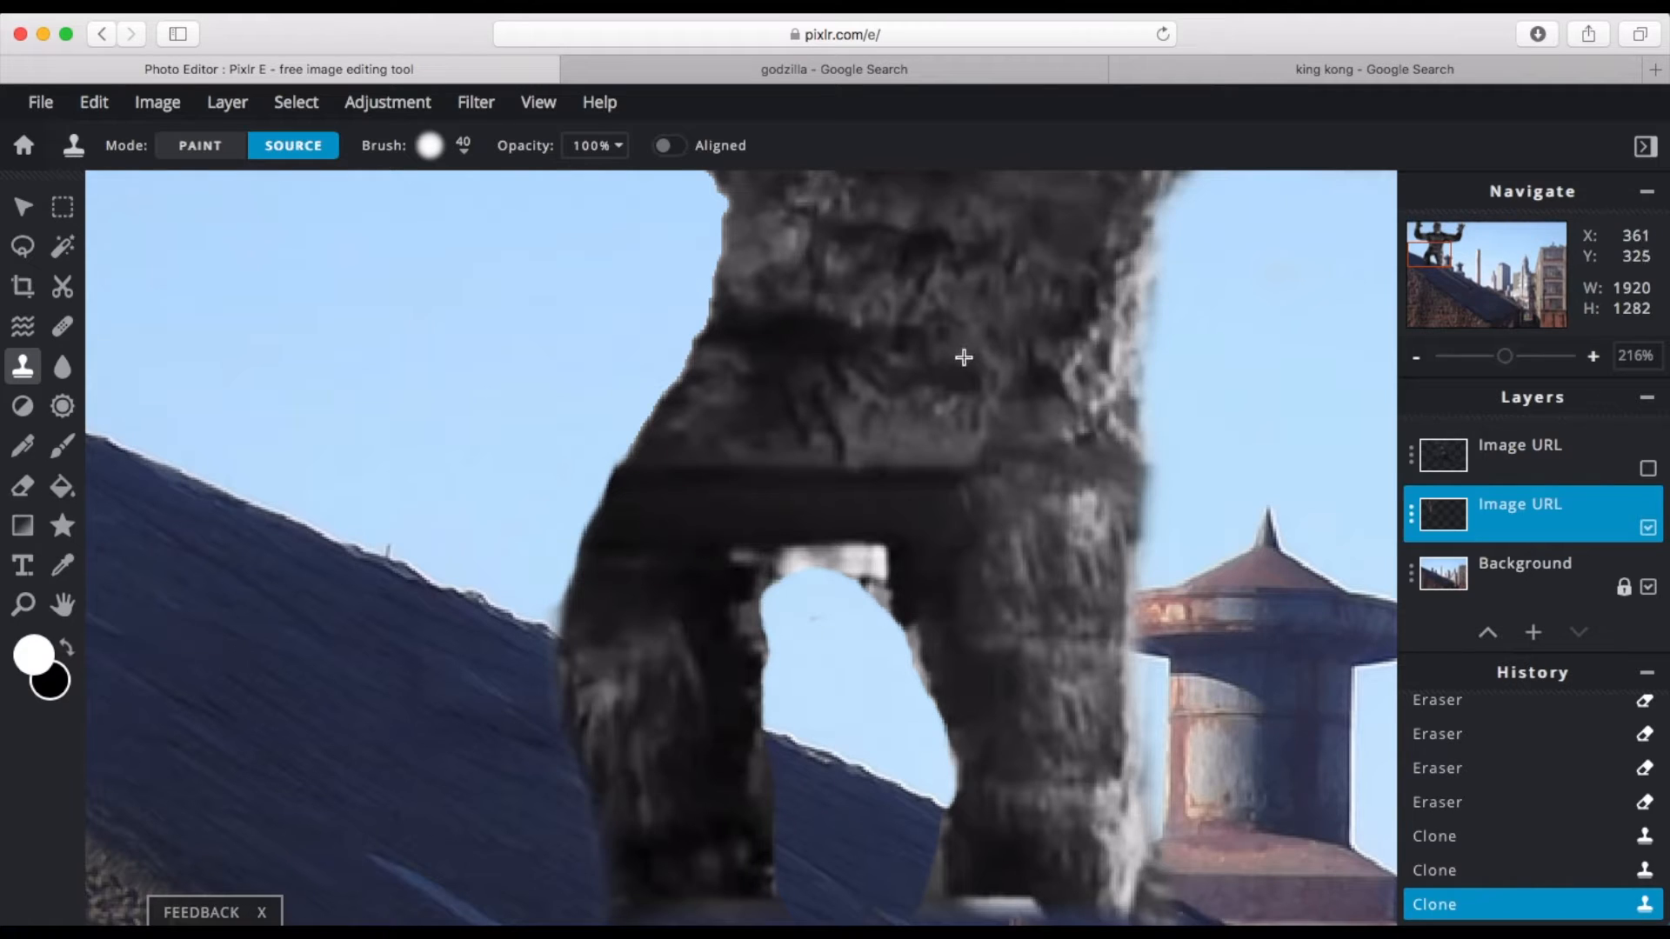
click(981, 386)
mouse_move(958, 467)
mouse_down()
mouse_move(910, 531)
mouse_move(929, 507)
mouse_move(918, 459)
mouse_up()
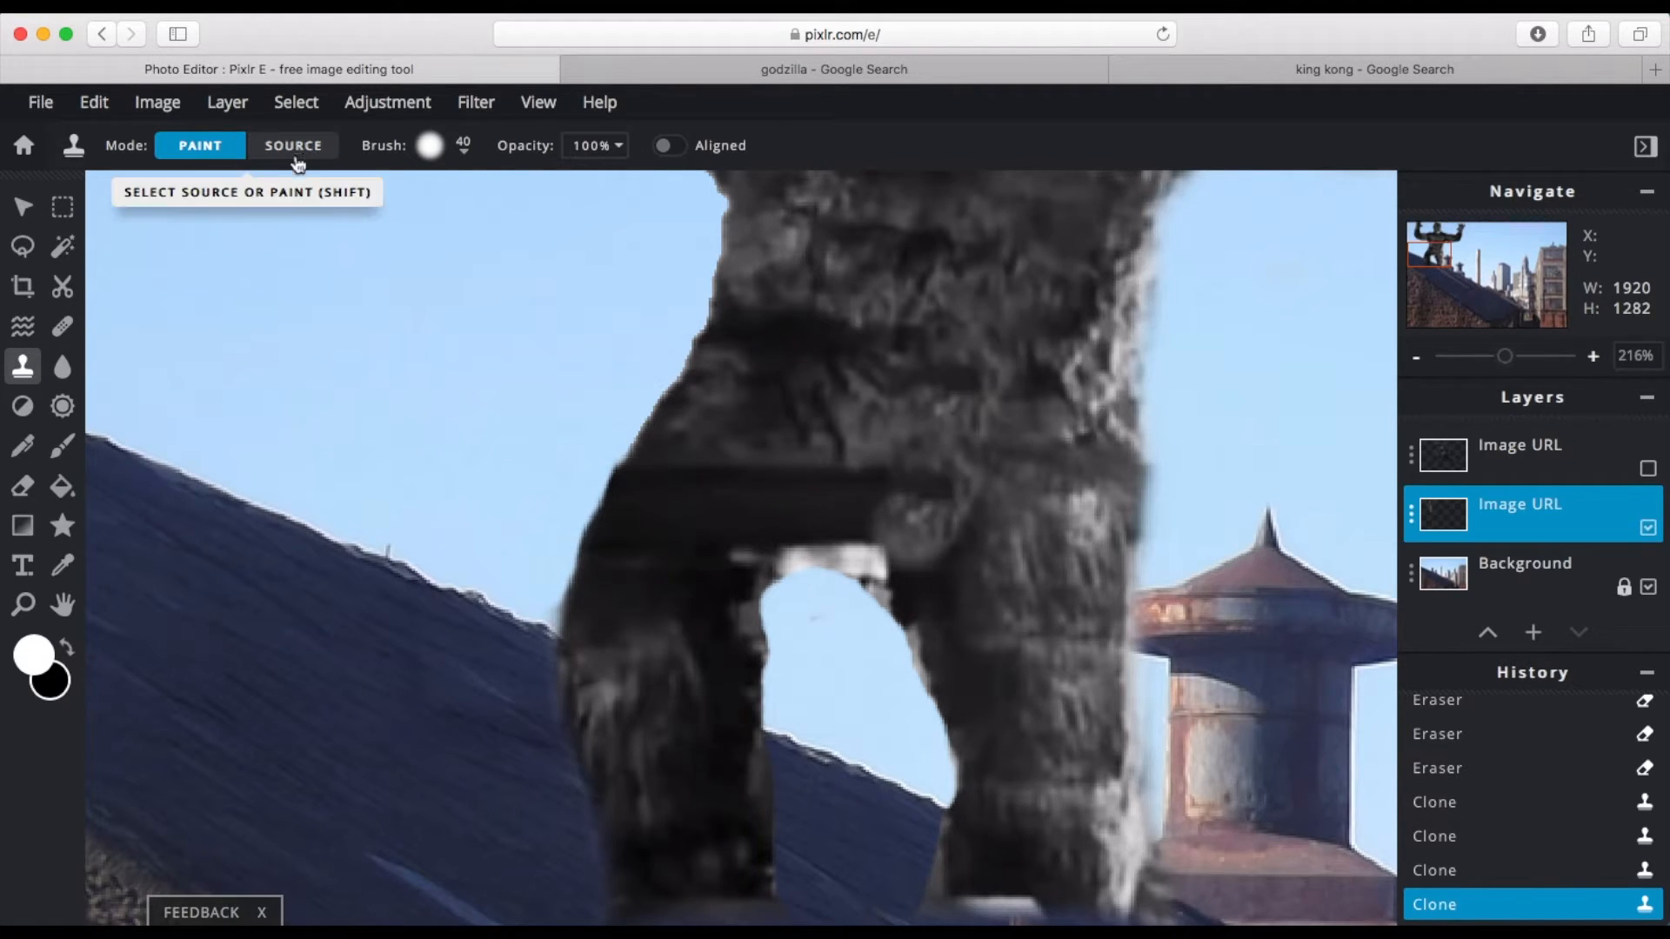
click(287, 145)
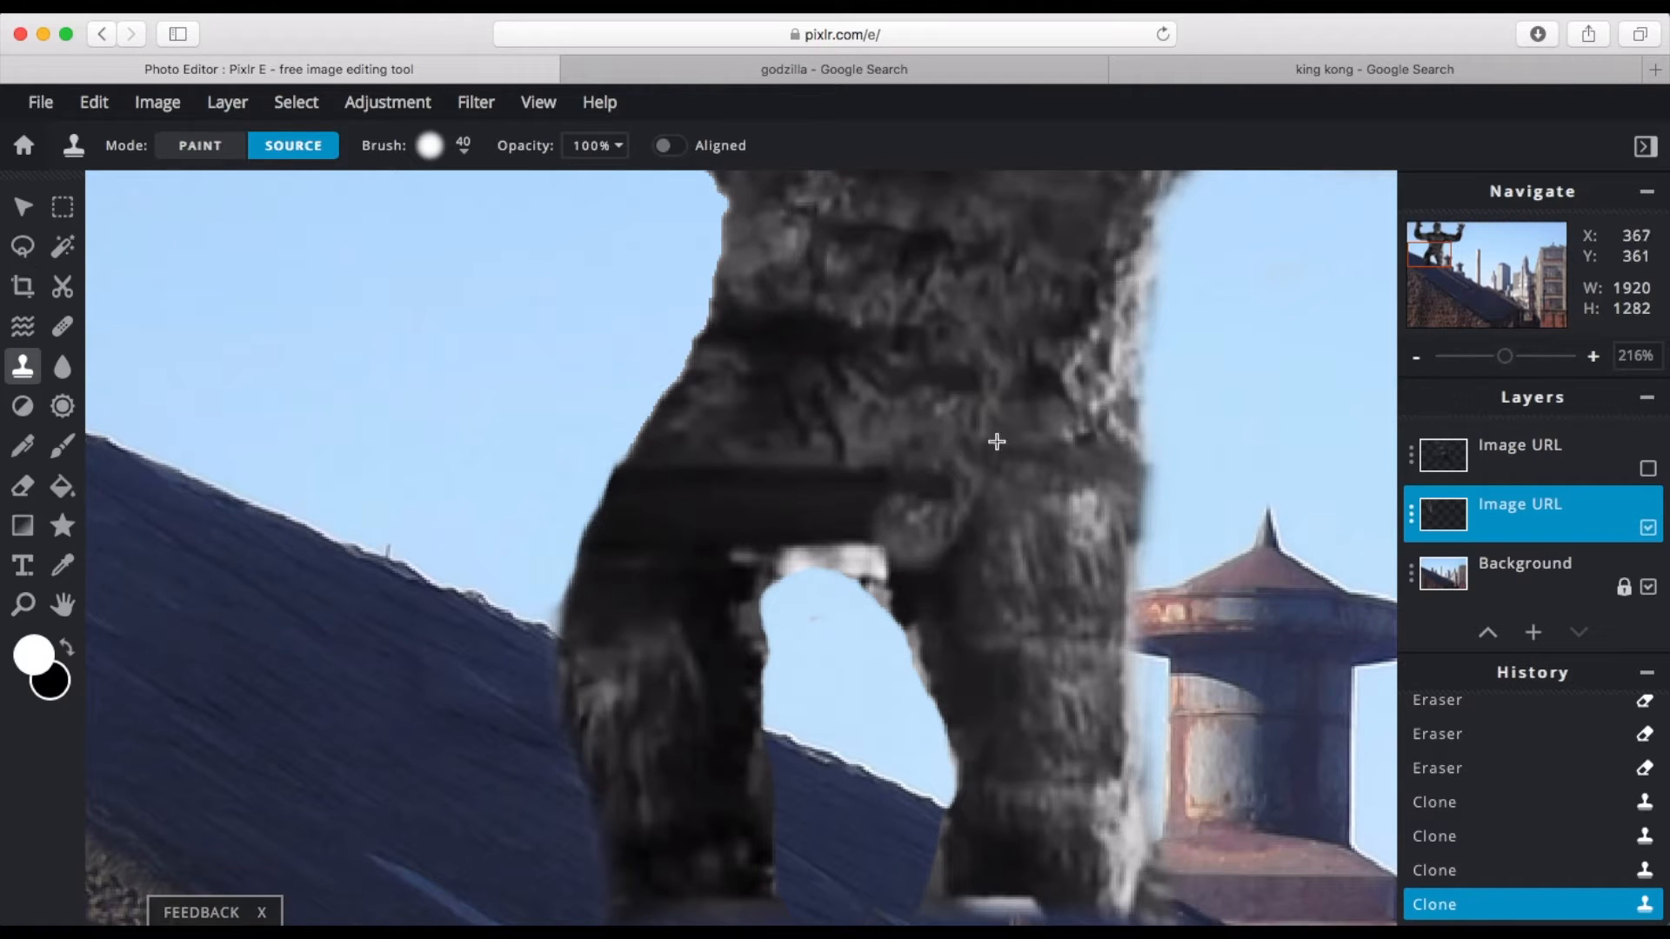
click(906, 264)
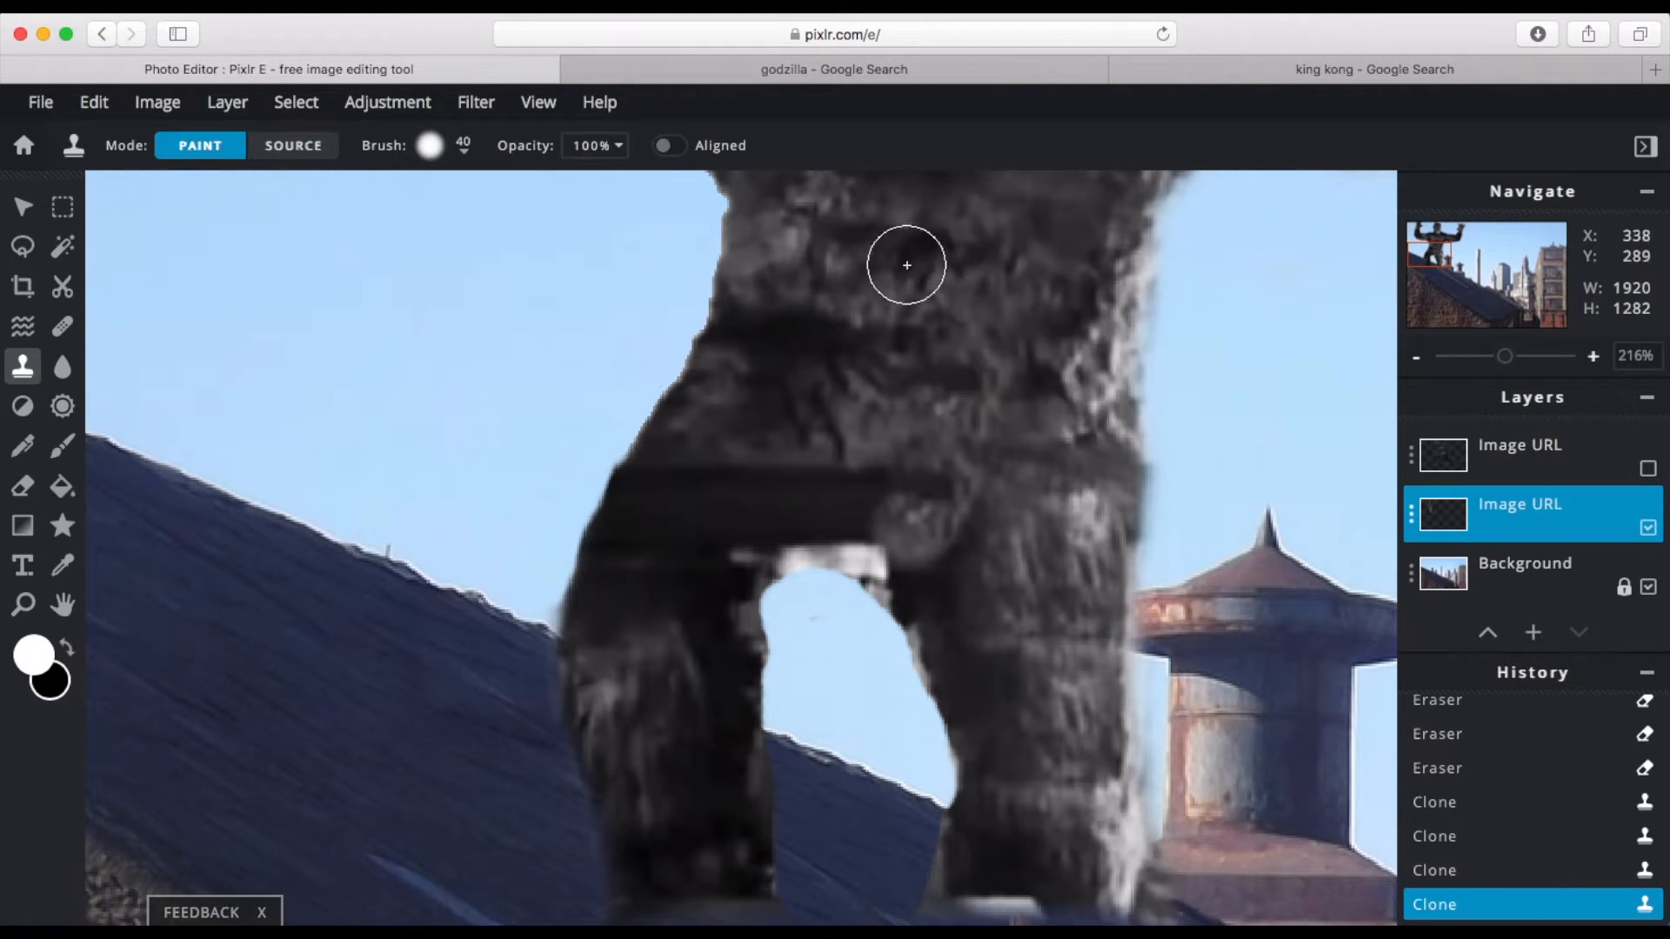
mouse_move(861, 536)
mouse_down()
mouse_move(805, 488)
mouse_move(719, 522)
mouse_move(751, 454)
mouse_up()
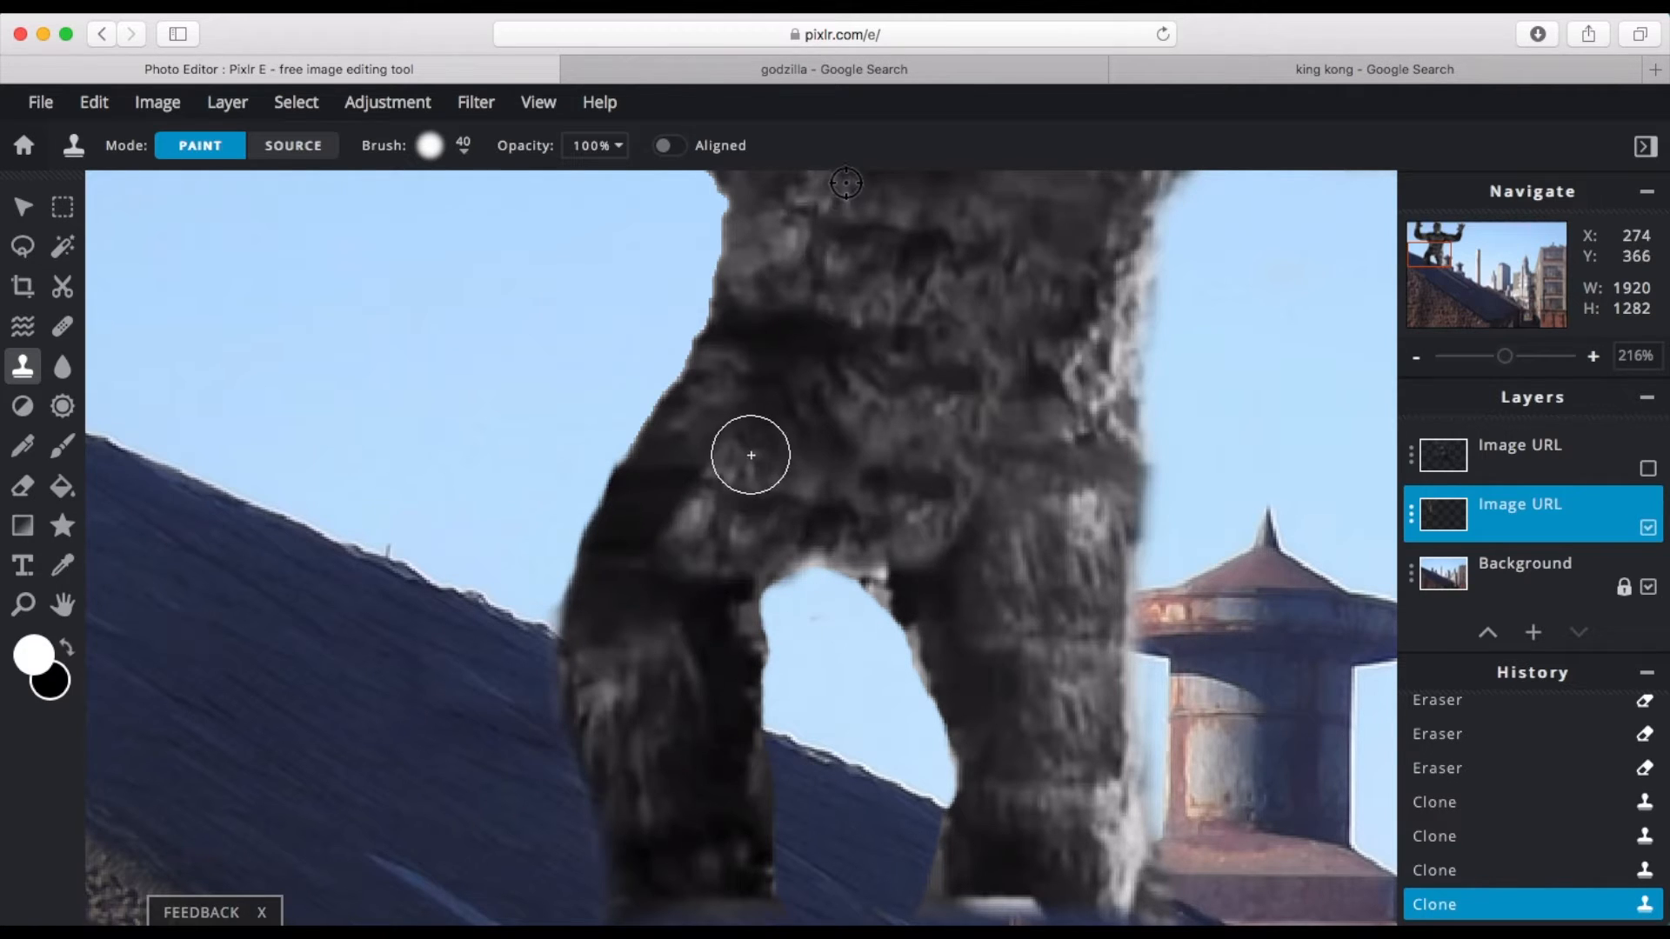
Step: Clone torso fur over the railing remnants on King Kong's outer thigh and blend the hard edge at his groin
click(294, 145)
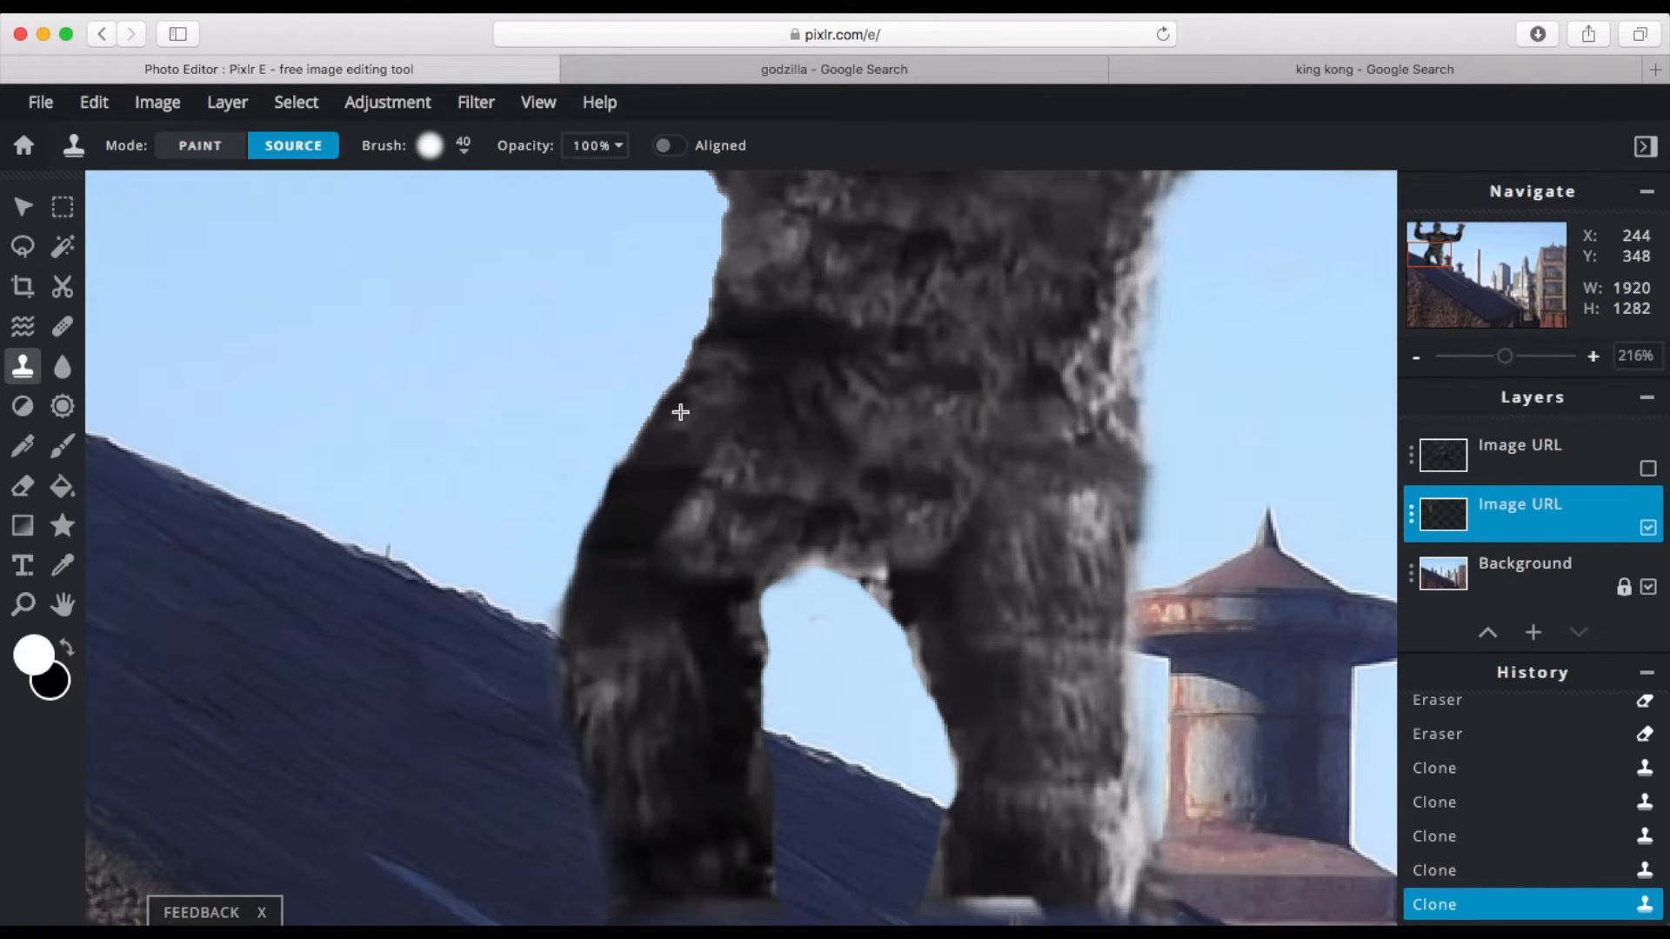
click(748, 321)
mouse_move(768, 430)
mouse_down()
mouse_move(692, 616)
mouse_move(742, 537)
mouse_up()
drag(910, 563, 886, 533)
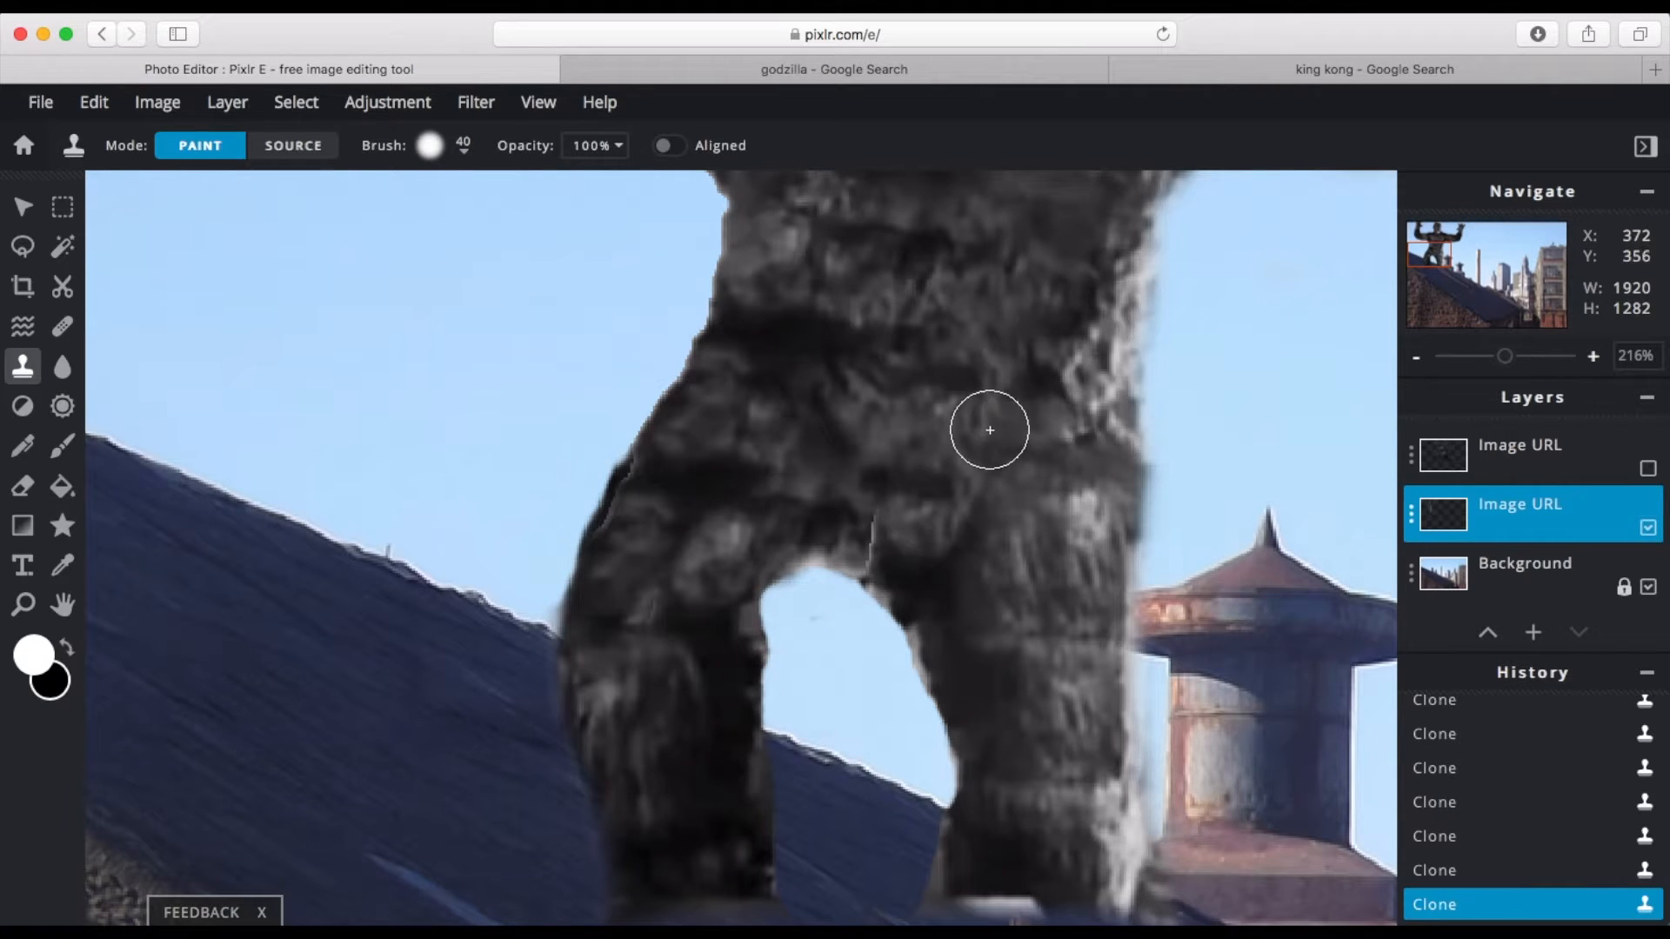
click(265, 145)
click(940, 400)
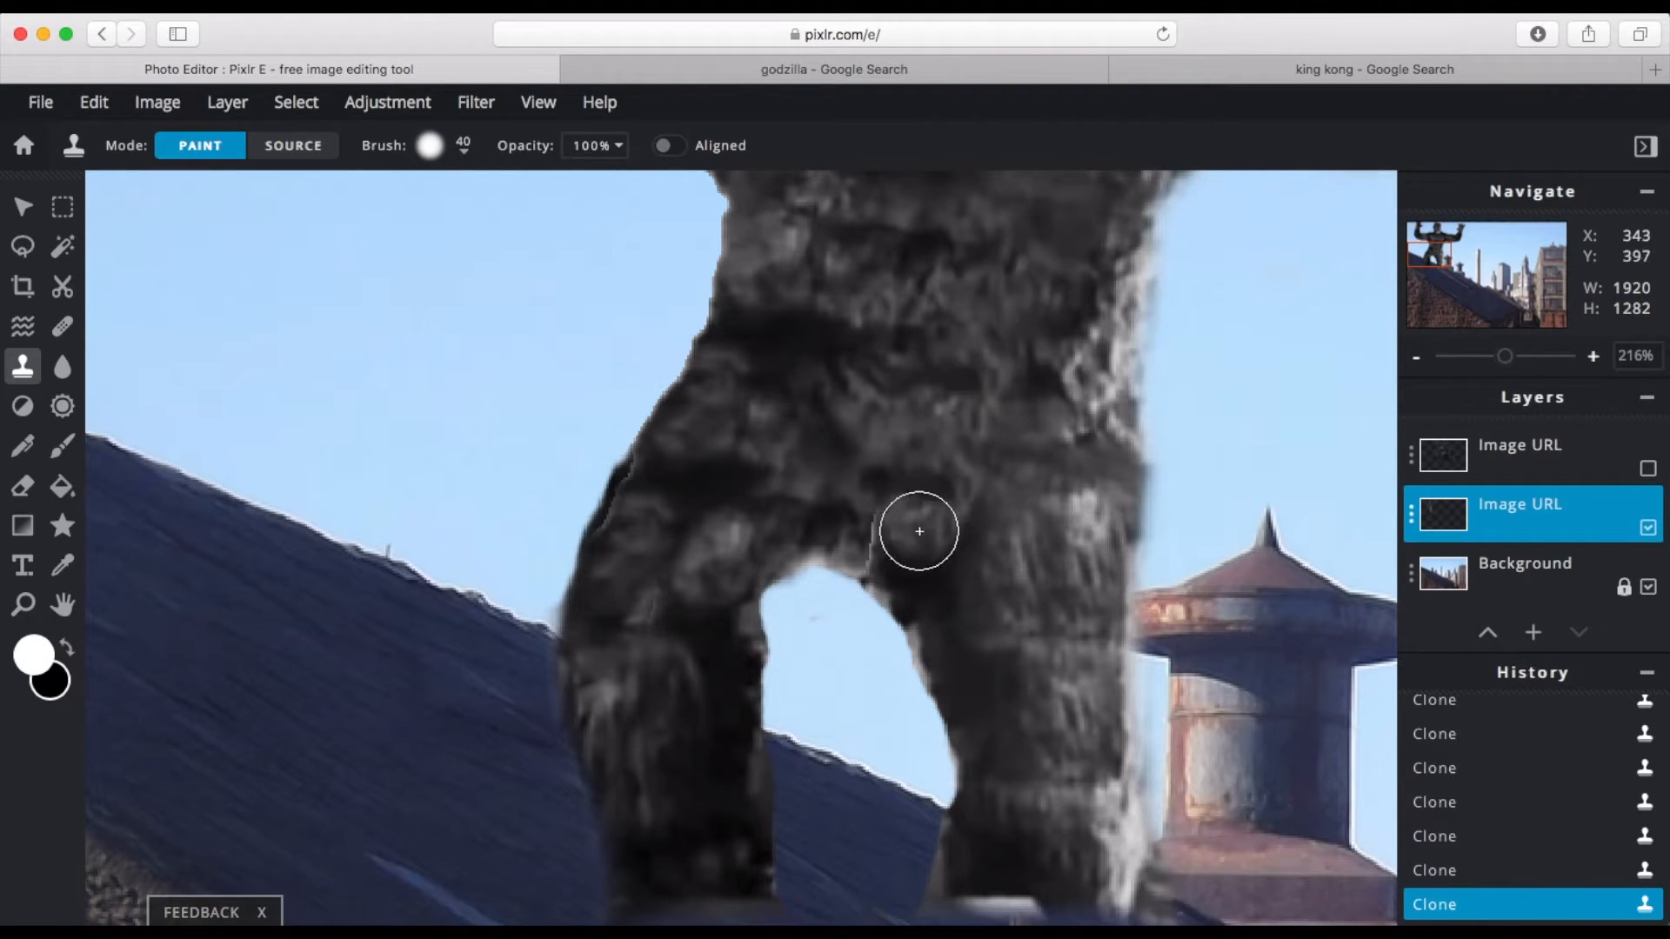
drag(819, 525, 740, 533)
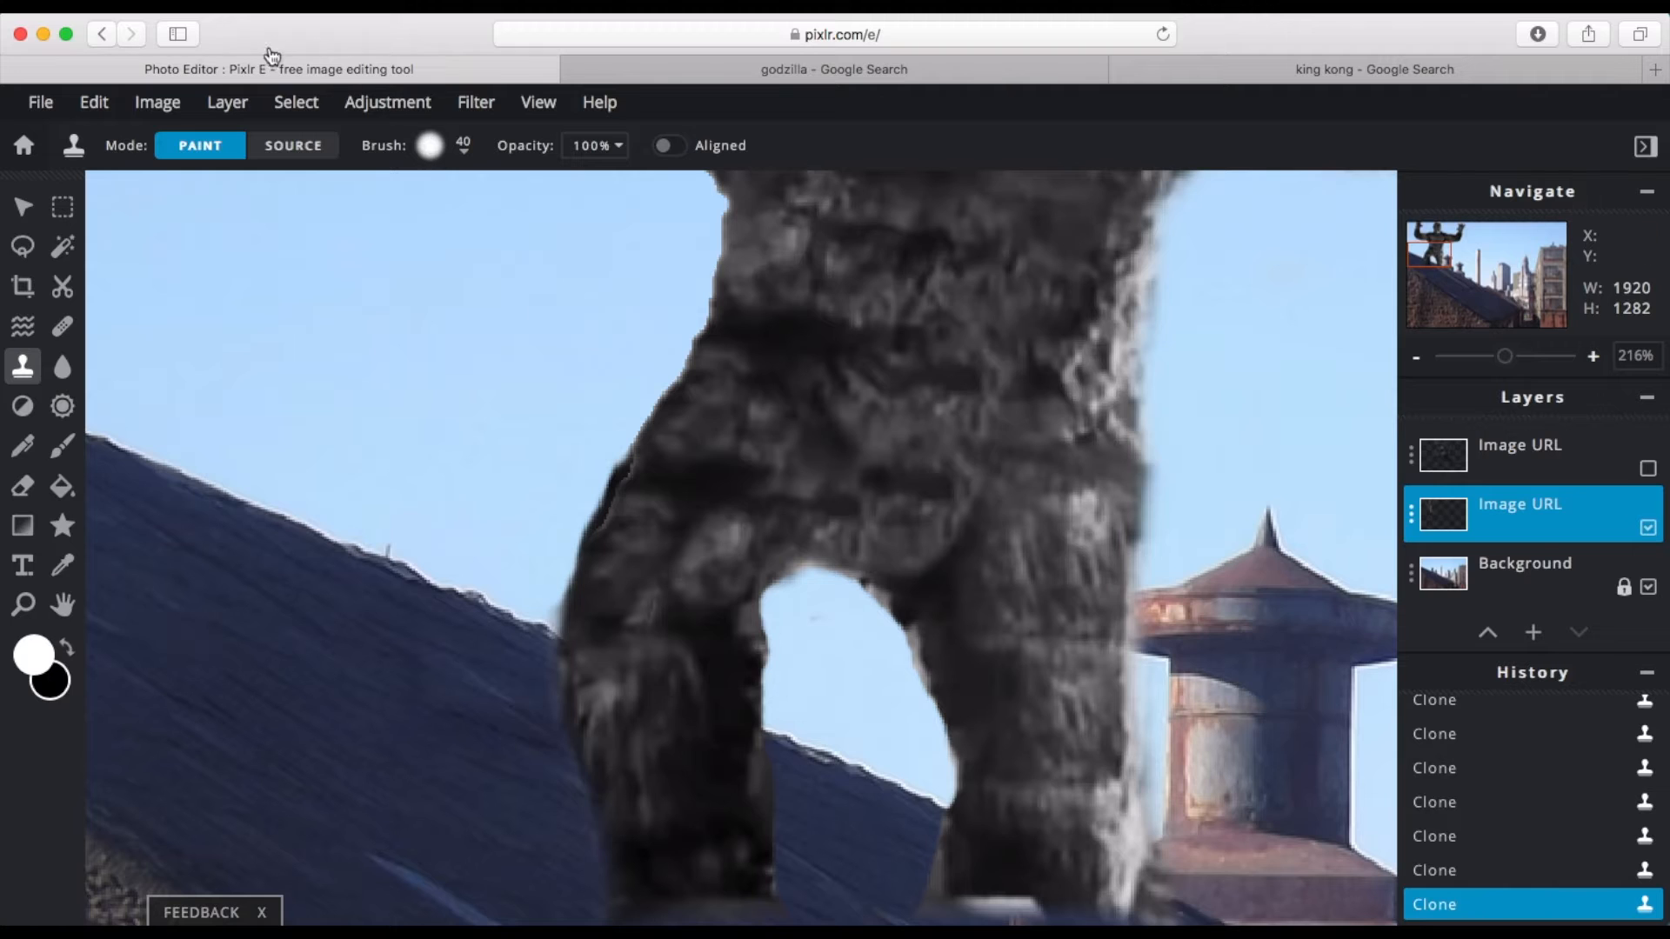
Step: Show the Godzilla layer again and make it the active layer
click(62, 605)
scroll(578, 708, down, 5)
scroll(773, 642, down, 3)
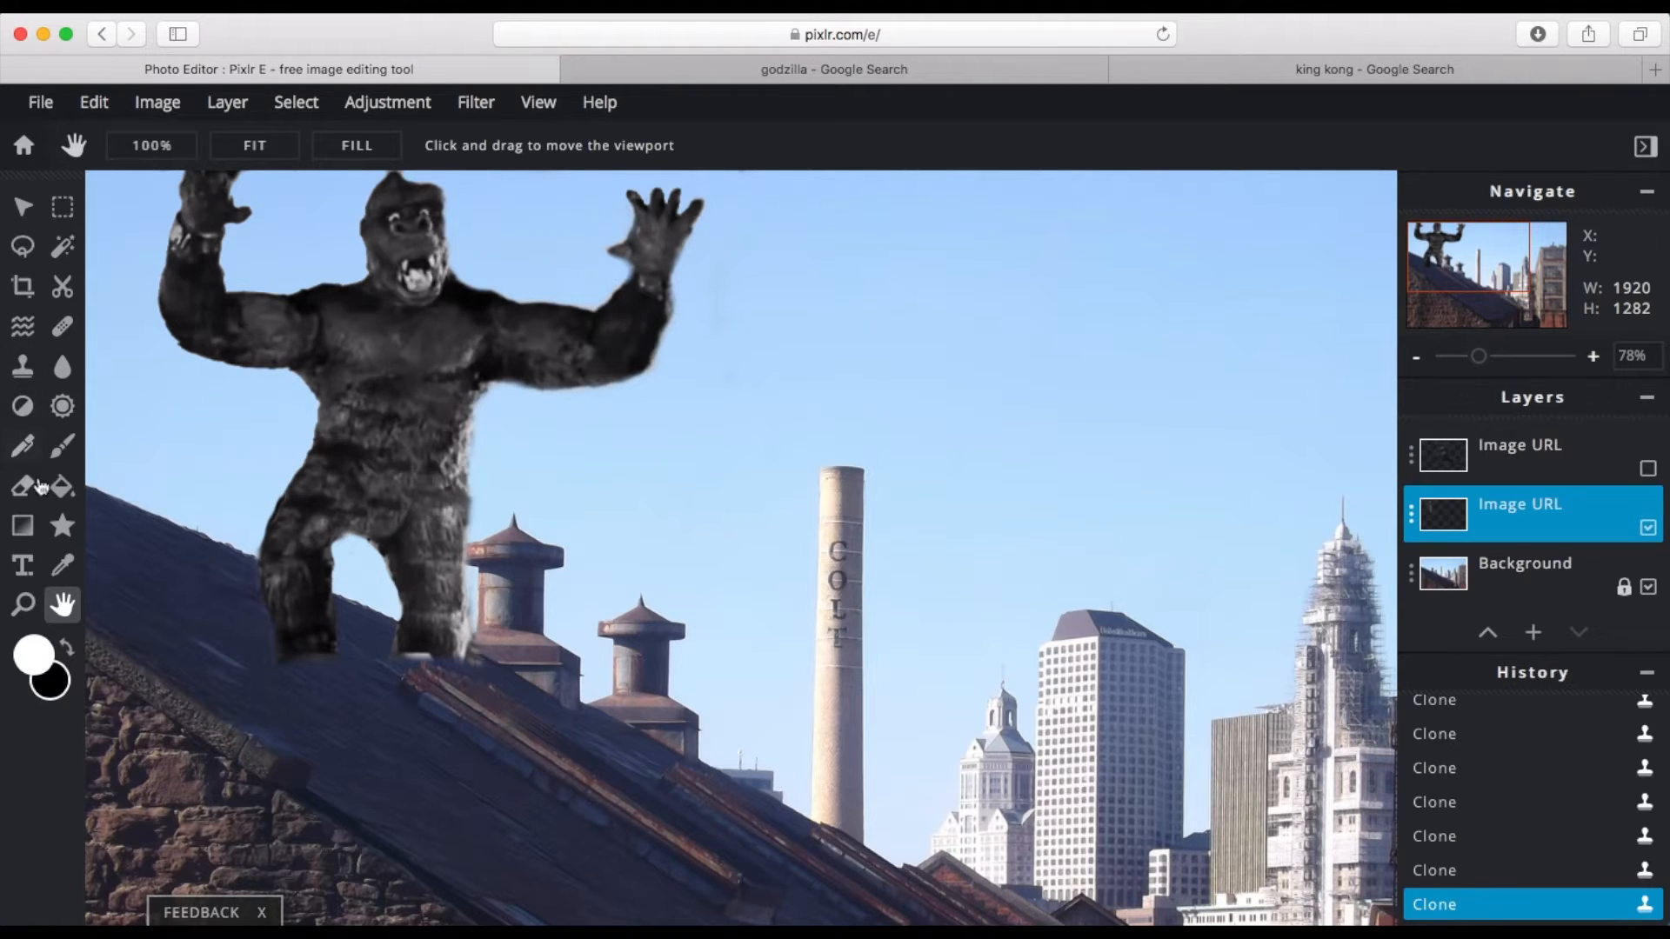
click(1646, 470)
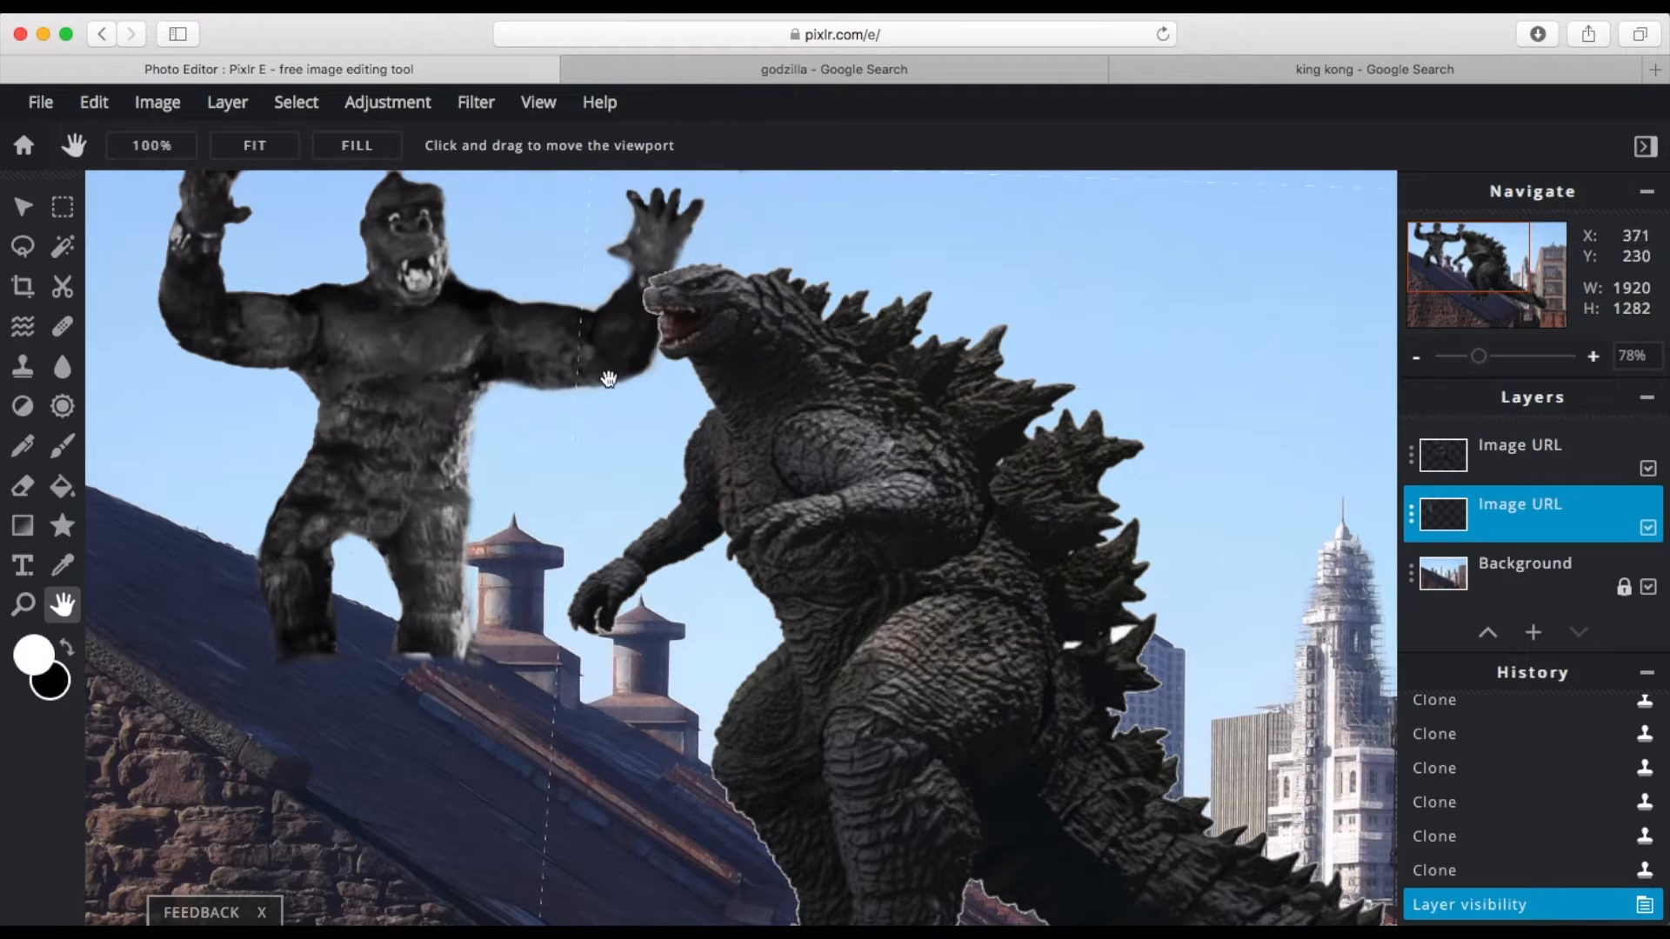
click(1458, 465)
Step: Erase the faint dashed line running down in front of Godzilla and across the sky on his layer
click(22, 487)
click(580, 313)
click(172, 145)
drag(583, 261, 538, 862)
drag(1320, 538, 1339, 174)
Step: Erase the leftover dashed line over the lower roof and brick wall beneath Godzilla's feet
click(62, 605)
drag(850, 870, 626, 746)
scroll(626, 746, up, 5)
click(23, 486)
drag(464, 654, 868, 765)
drag(868, 765, 1062, 540)
click(61, 604)
drag(1331, 783, 244, 300)
click(22, 486)
mouse_move(348, 418)
mouse_down()
mouse_move(1073, 610)
mouse_move(1218, 557)
mouse_up()
Step: Continue erasing the dashed line along the lower roof edge towards the alley with the 49 px brush
click(199, 154)
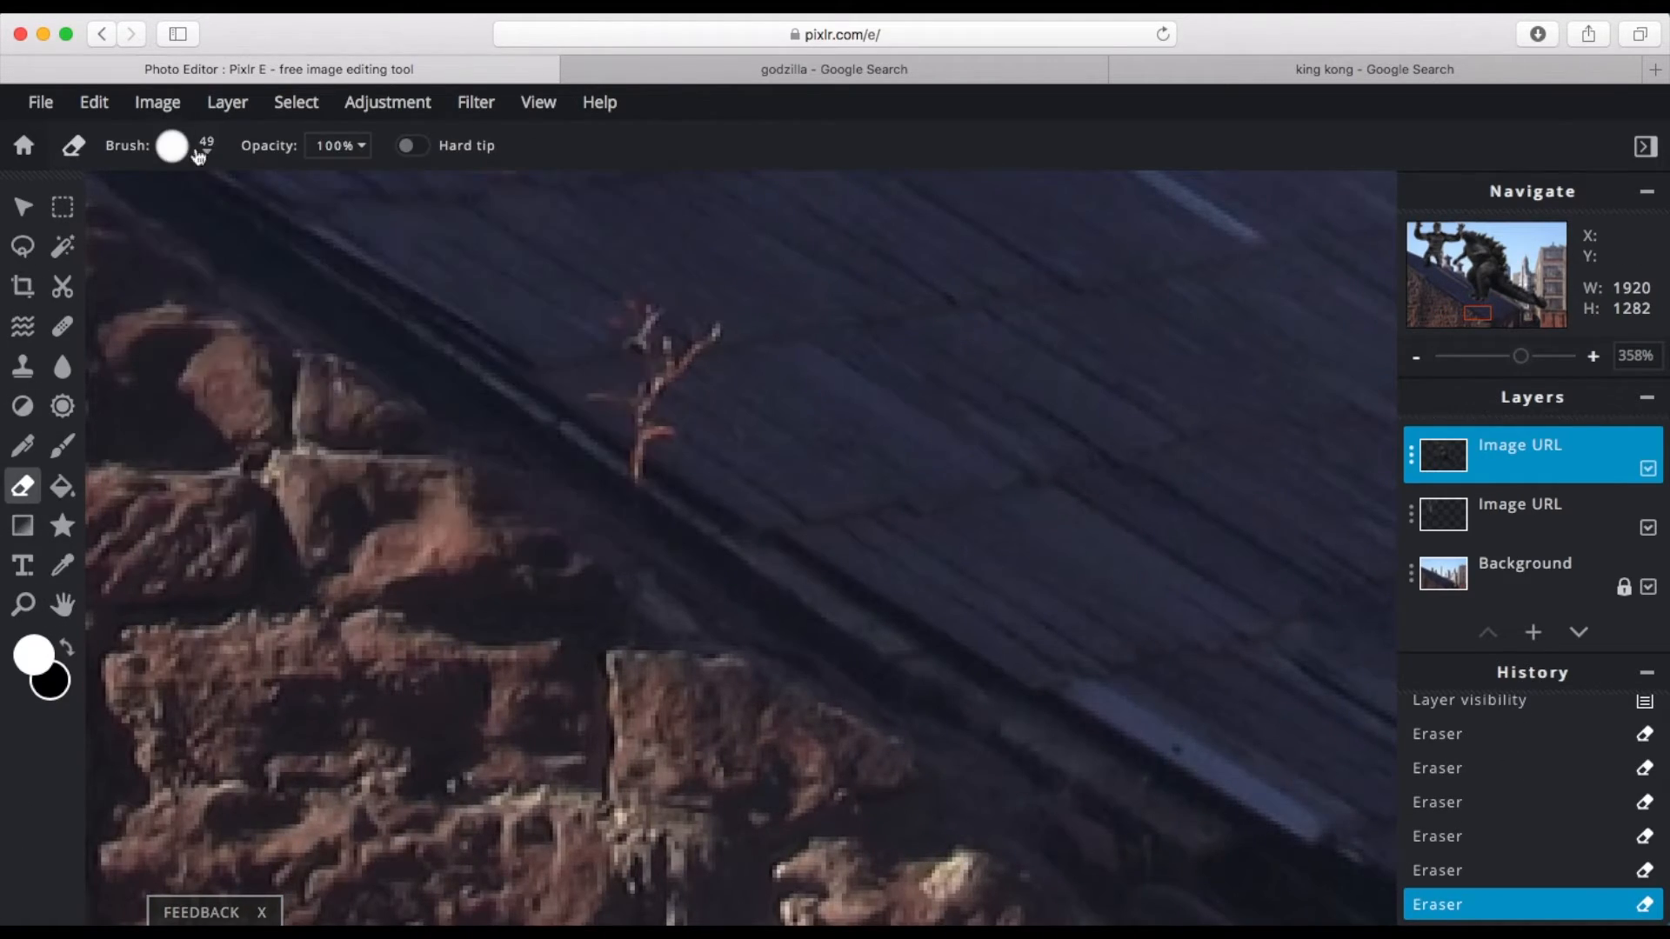
click(62, 605)
drag(1378, 631, 306, 488)
click(22, 487)
drag(355, 409, 1222, 533)
scroll(652, 525, down, 5)
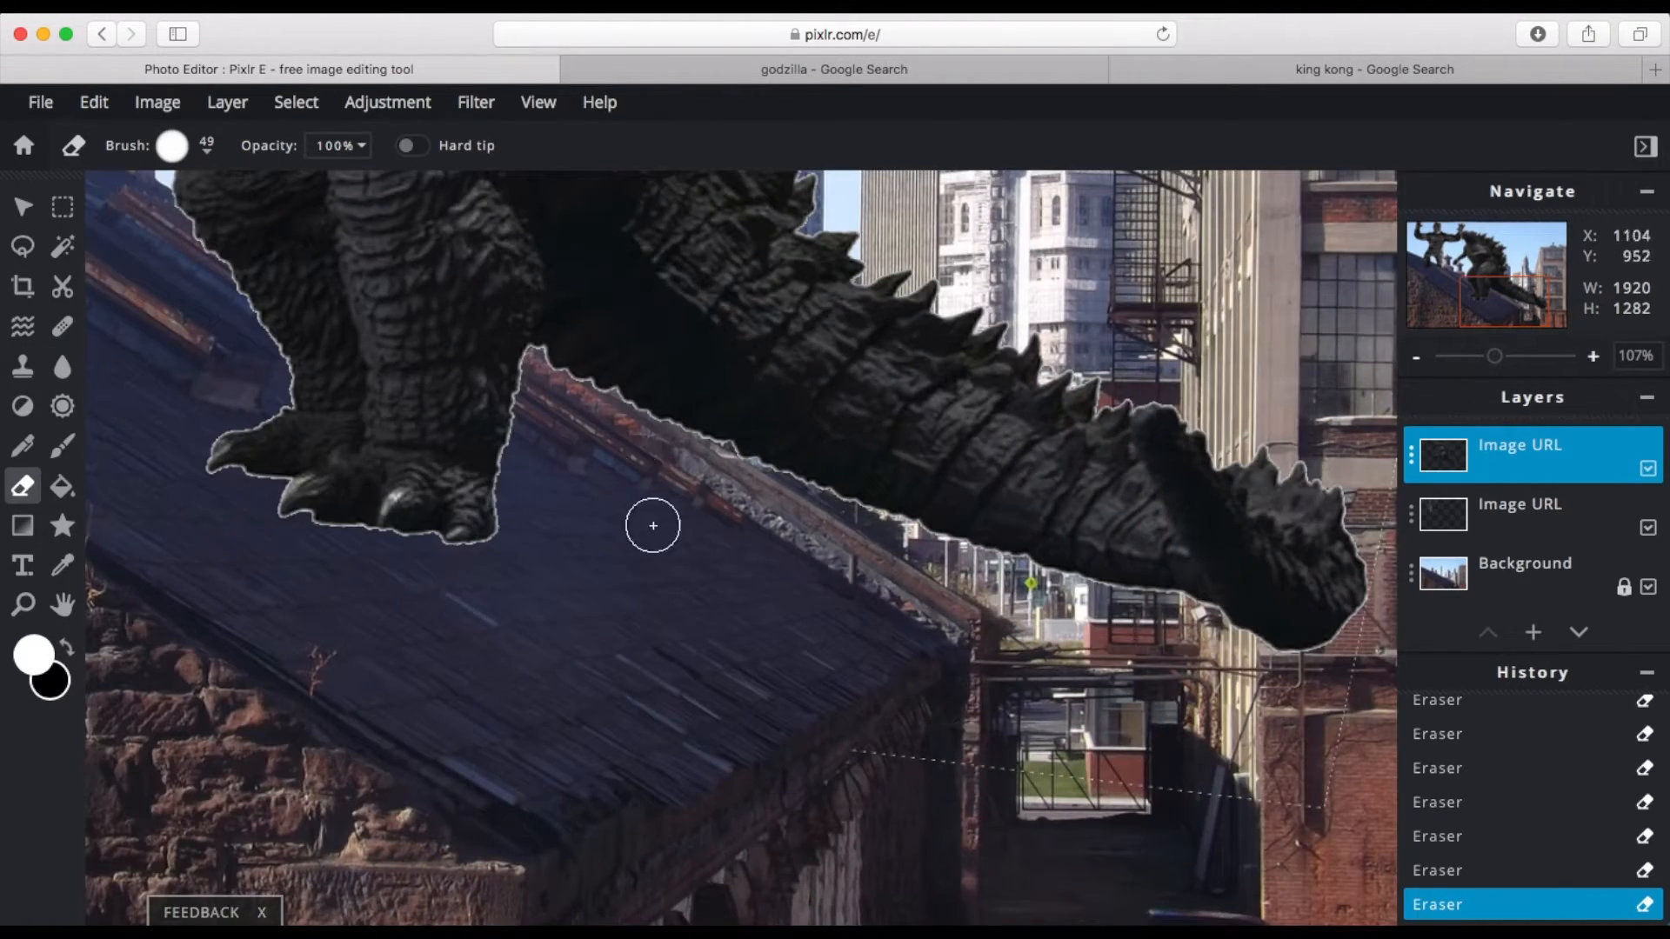
scroll(924, 419, down, 3)
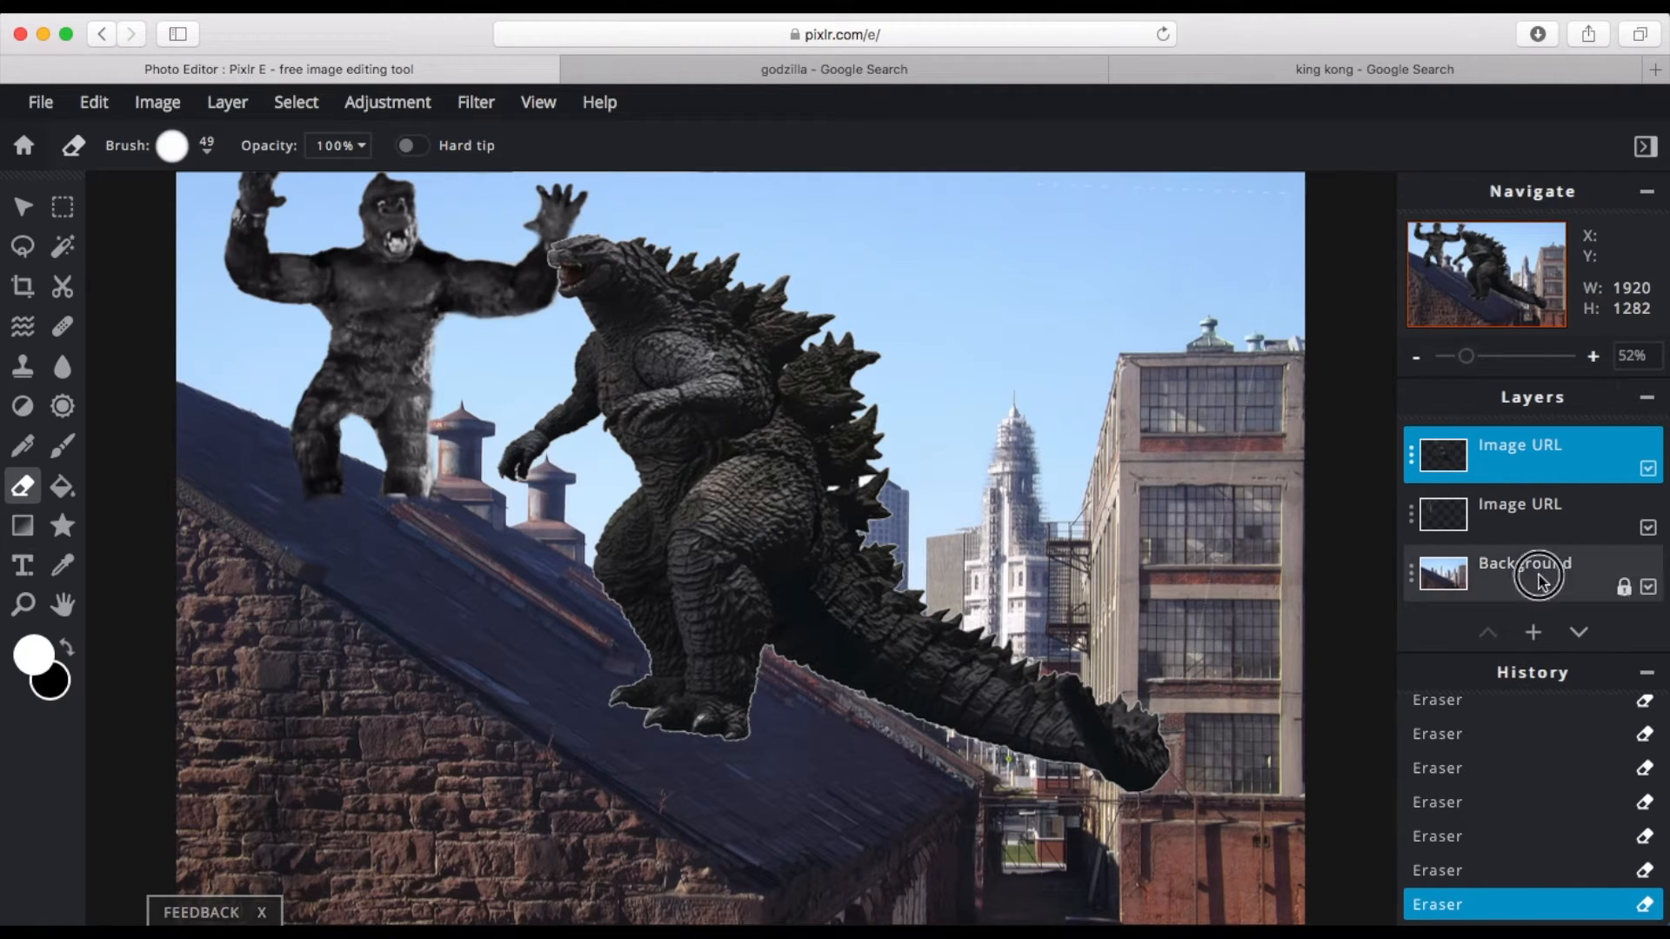
Step: Outline King Kong's feet below the roofline with a polygonal lasso selection that follows the roof's upper edge
click(1536, 573)
key(l)
drag(271, 422, 386, 478)
drag(613, 714, 642, 720)
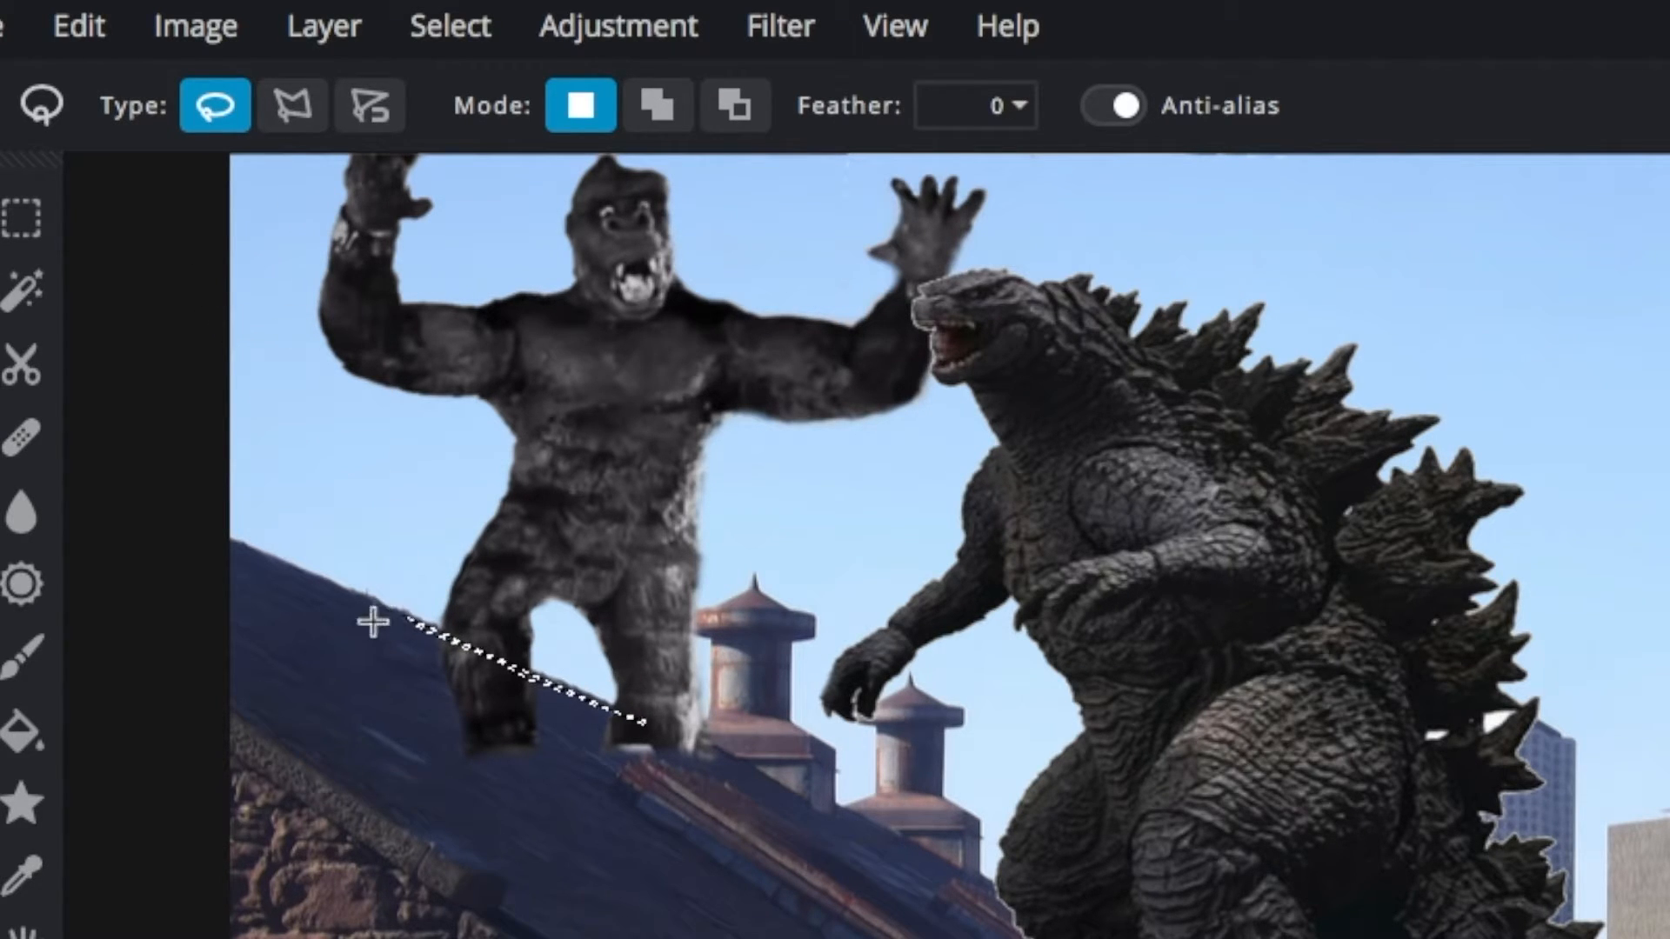
click(293, 104)
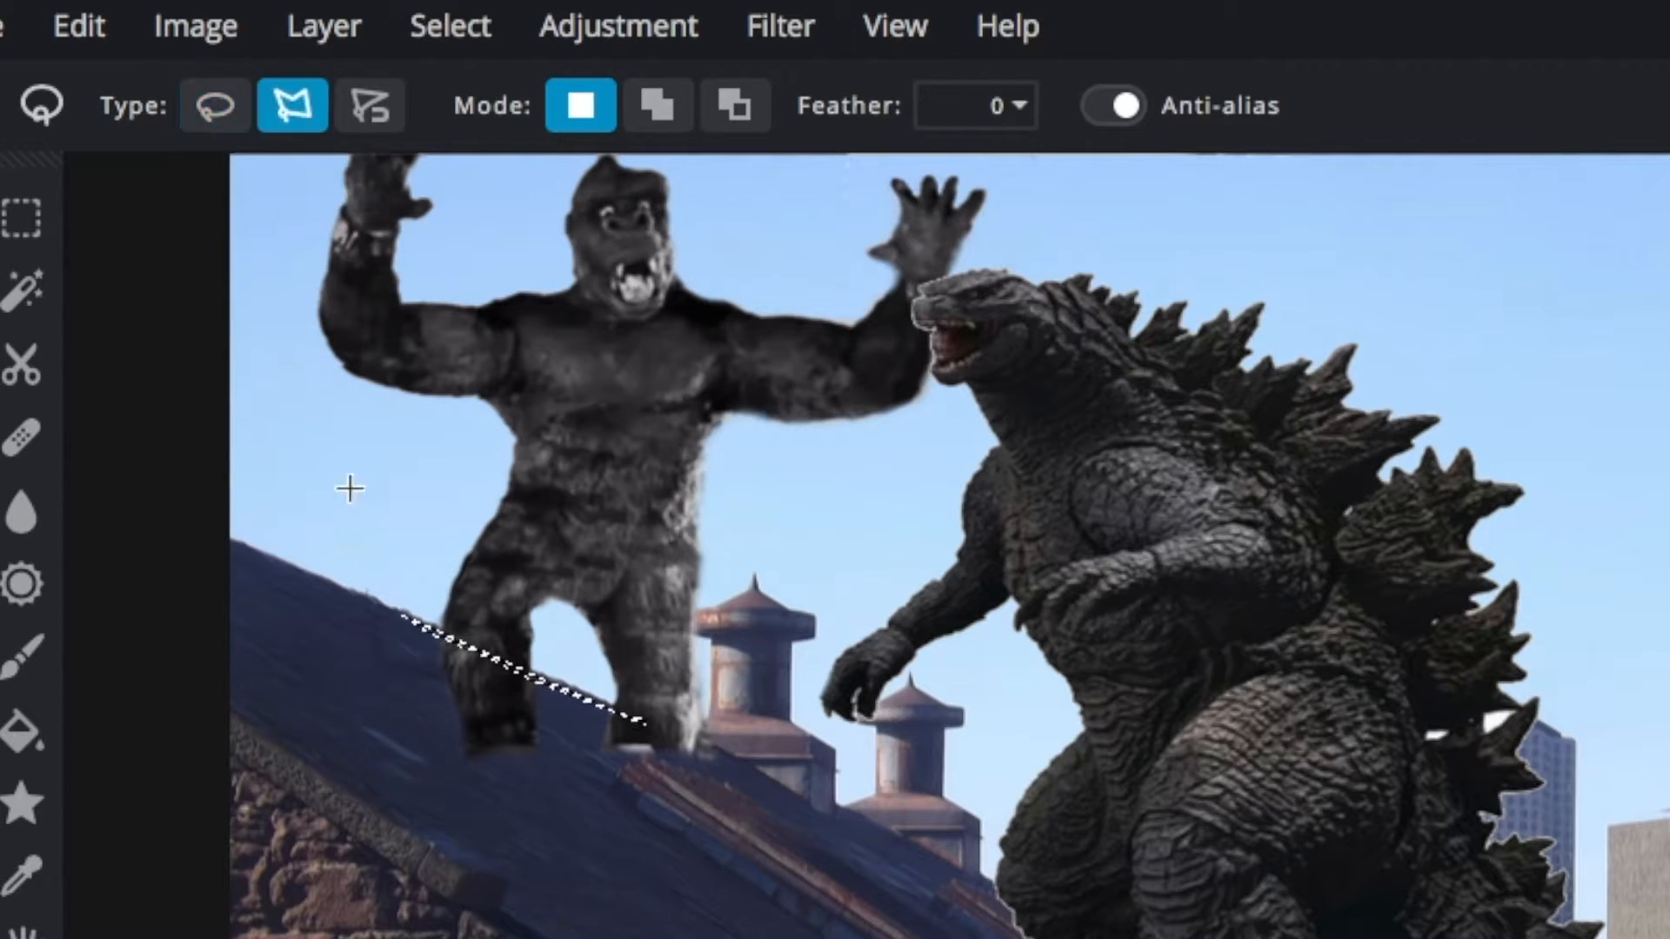
click(761, 776)
click(715, 867)
click(363, 744)
click(351, 580)
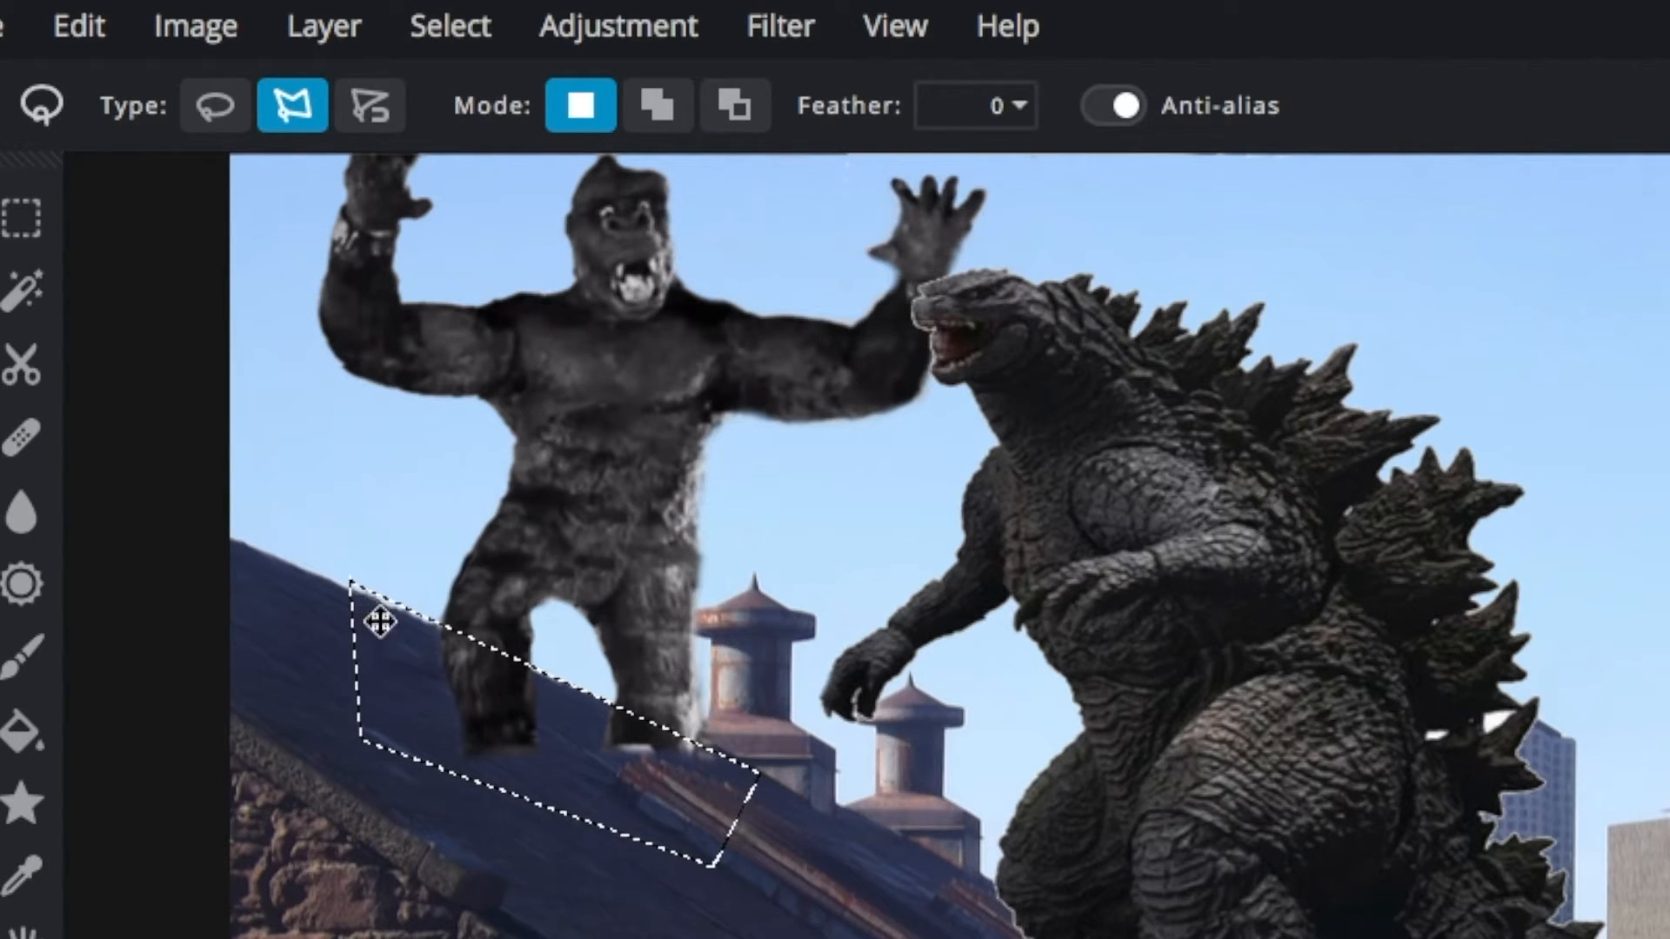
Step: Clear the selected part of King Kong's feet and deselect the area
click(83, 30)
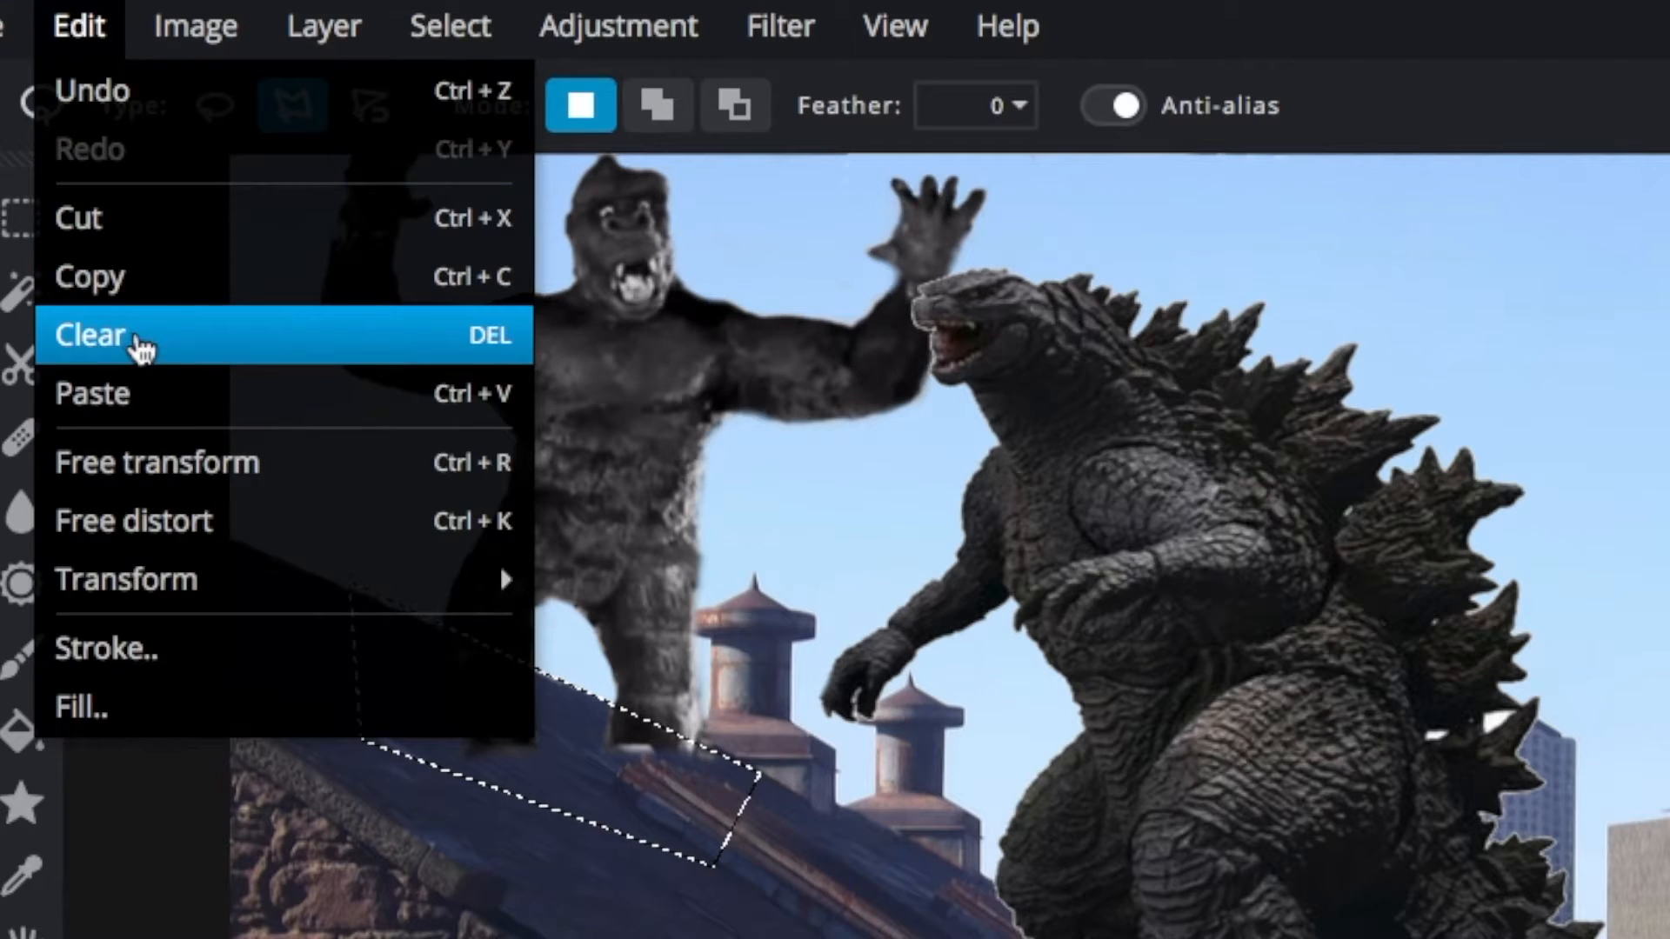
click(132, 338)
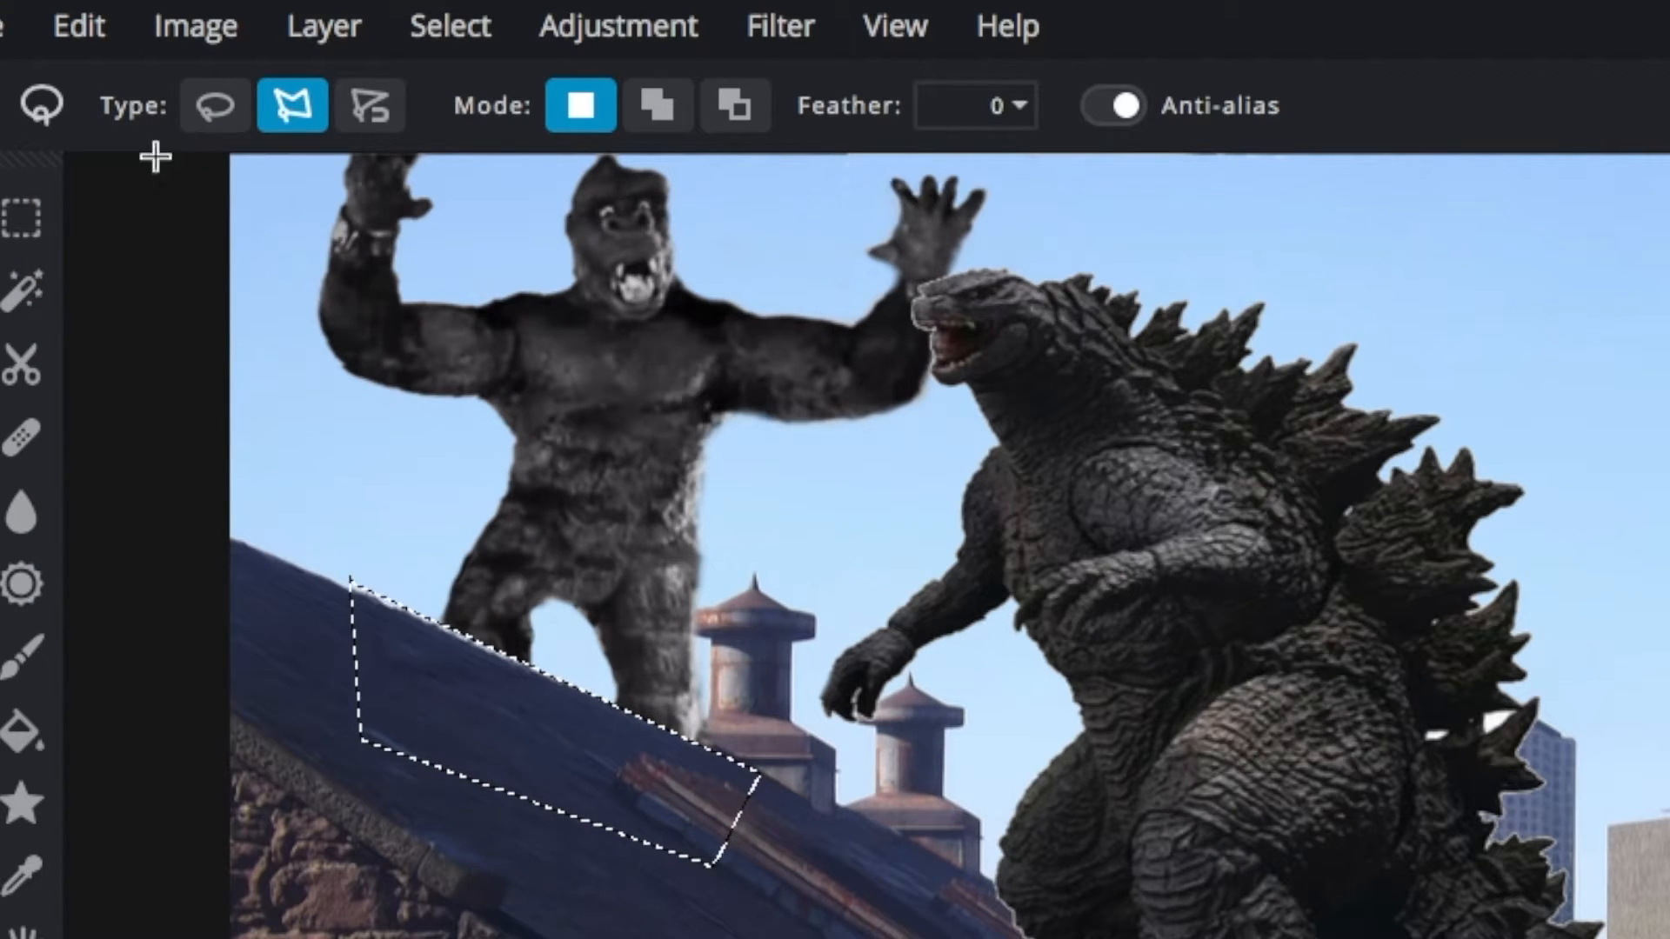
click(426, 26)
click(488, 209)
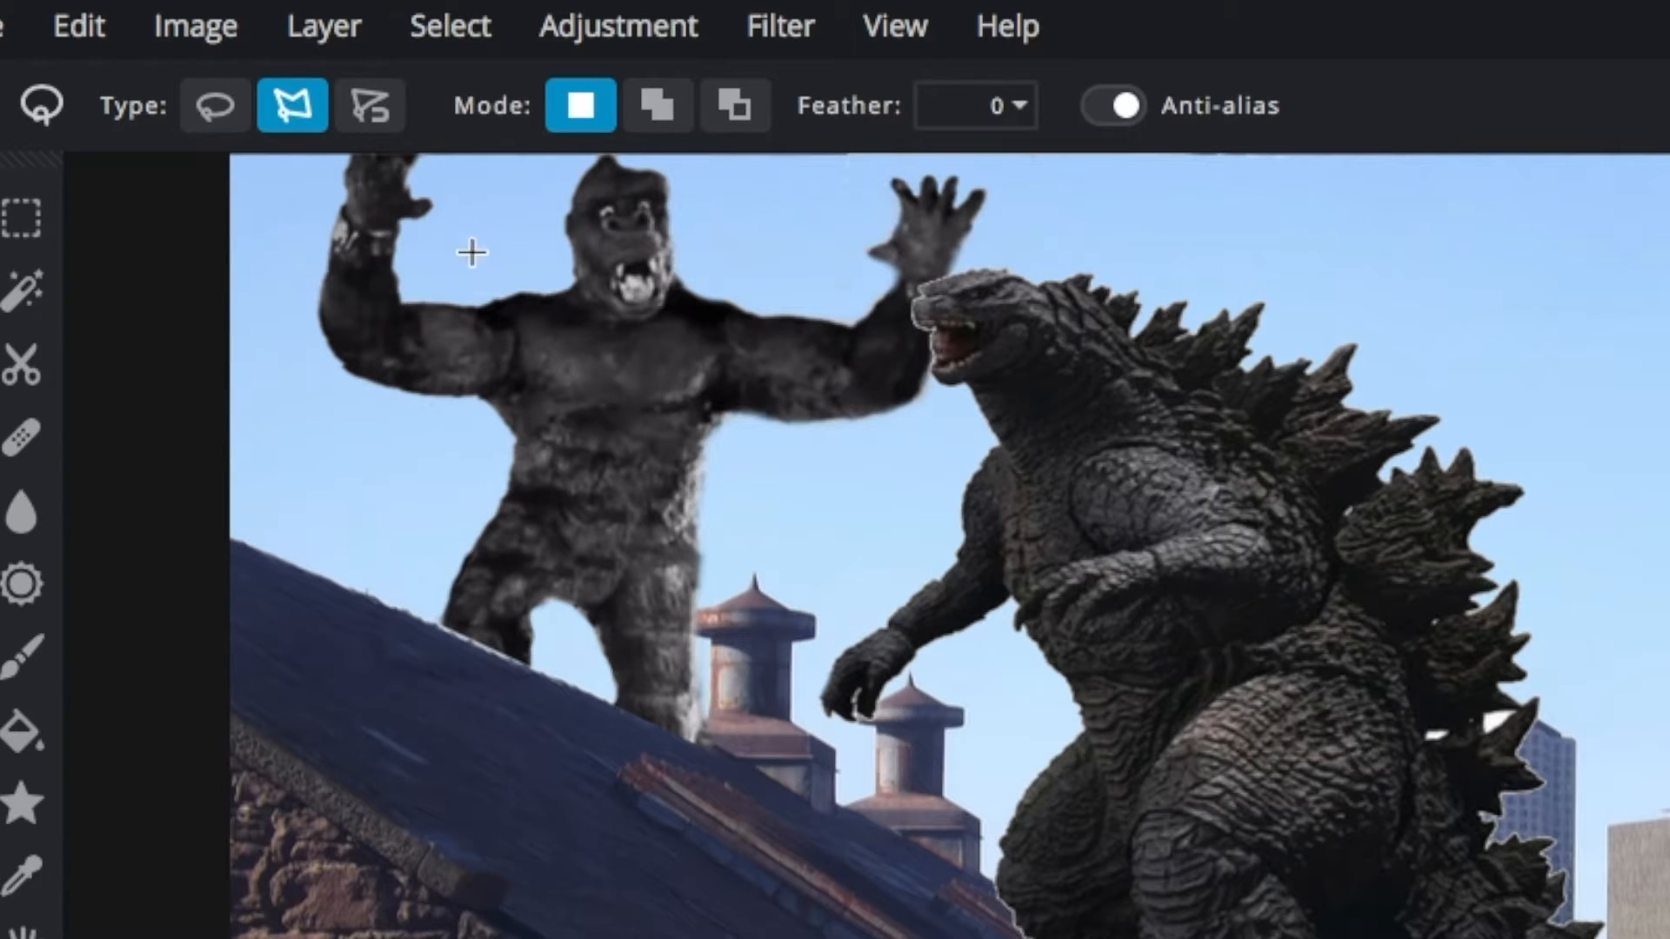
Step: Add the text "Monsters Attack!" across the middle of the picture and set its size to 133
key(t)
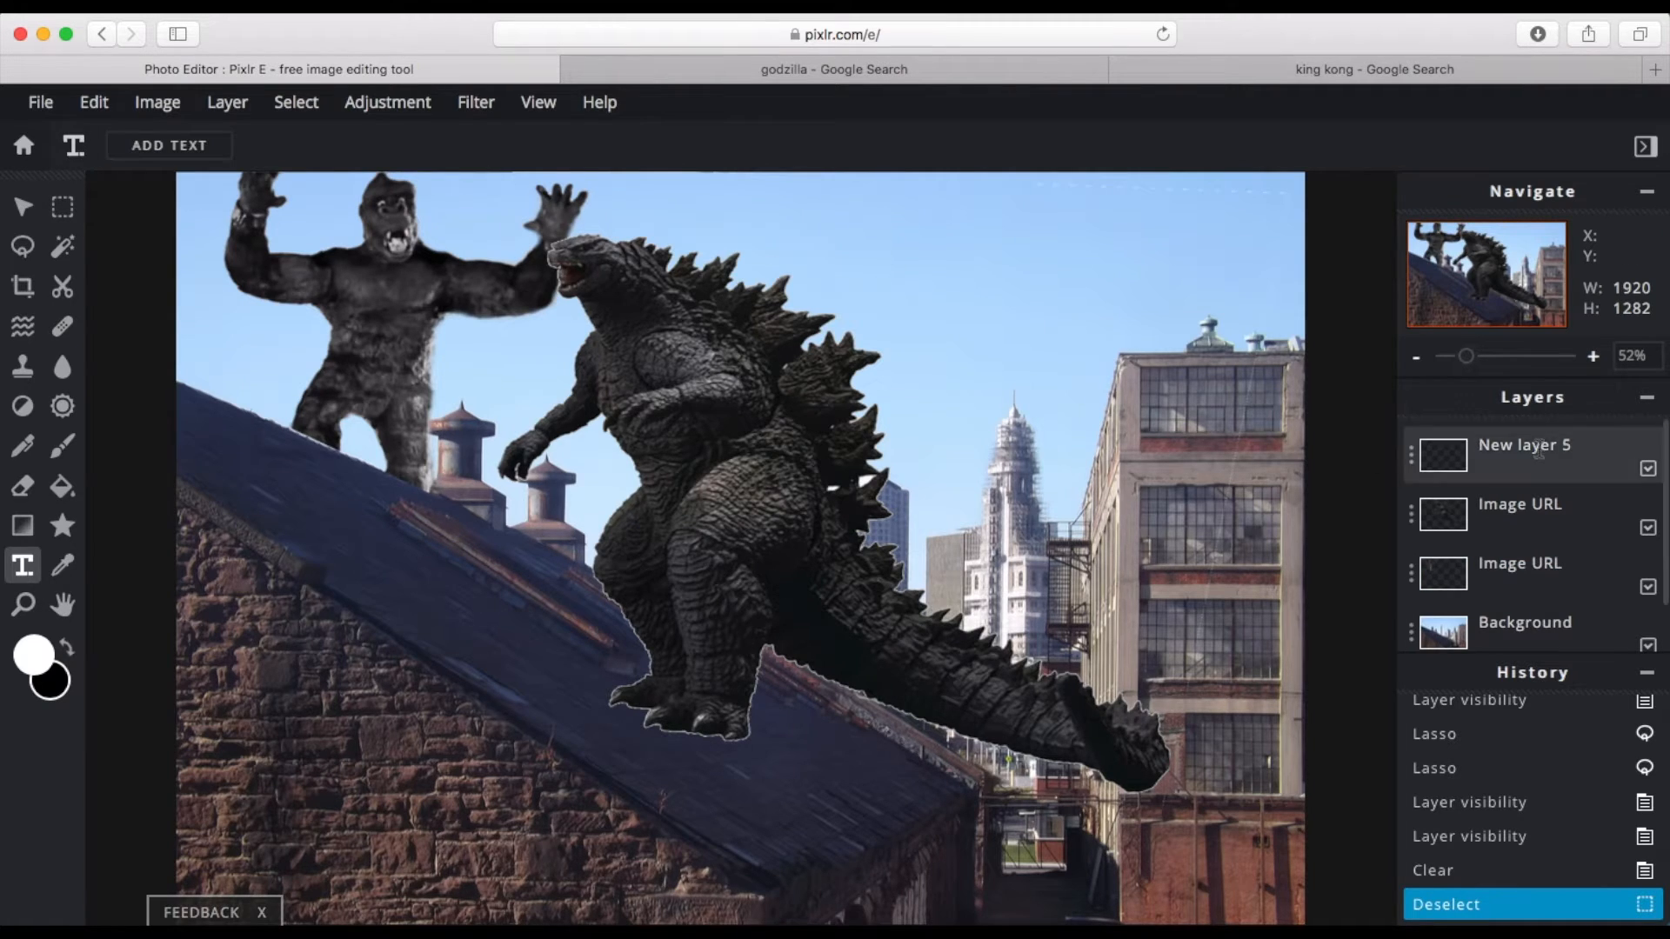
click(310, 756)
click(1001, 571)
text(Monsters Attack!)
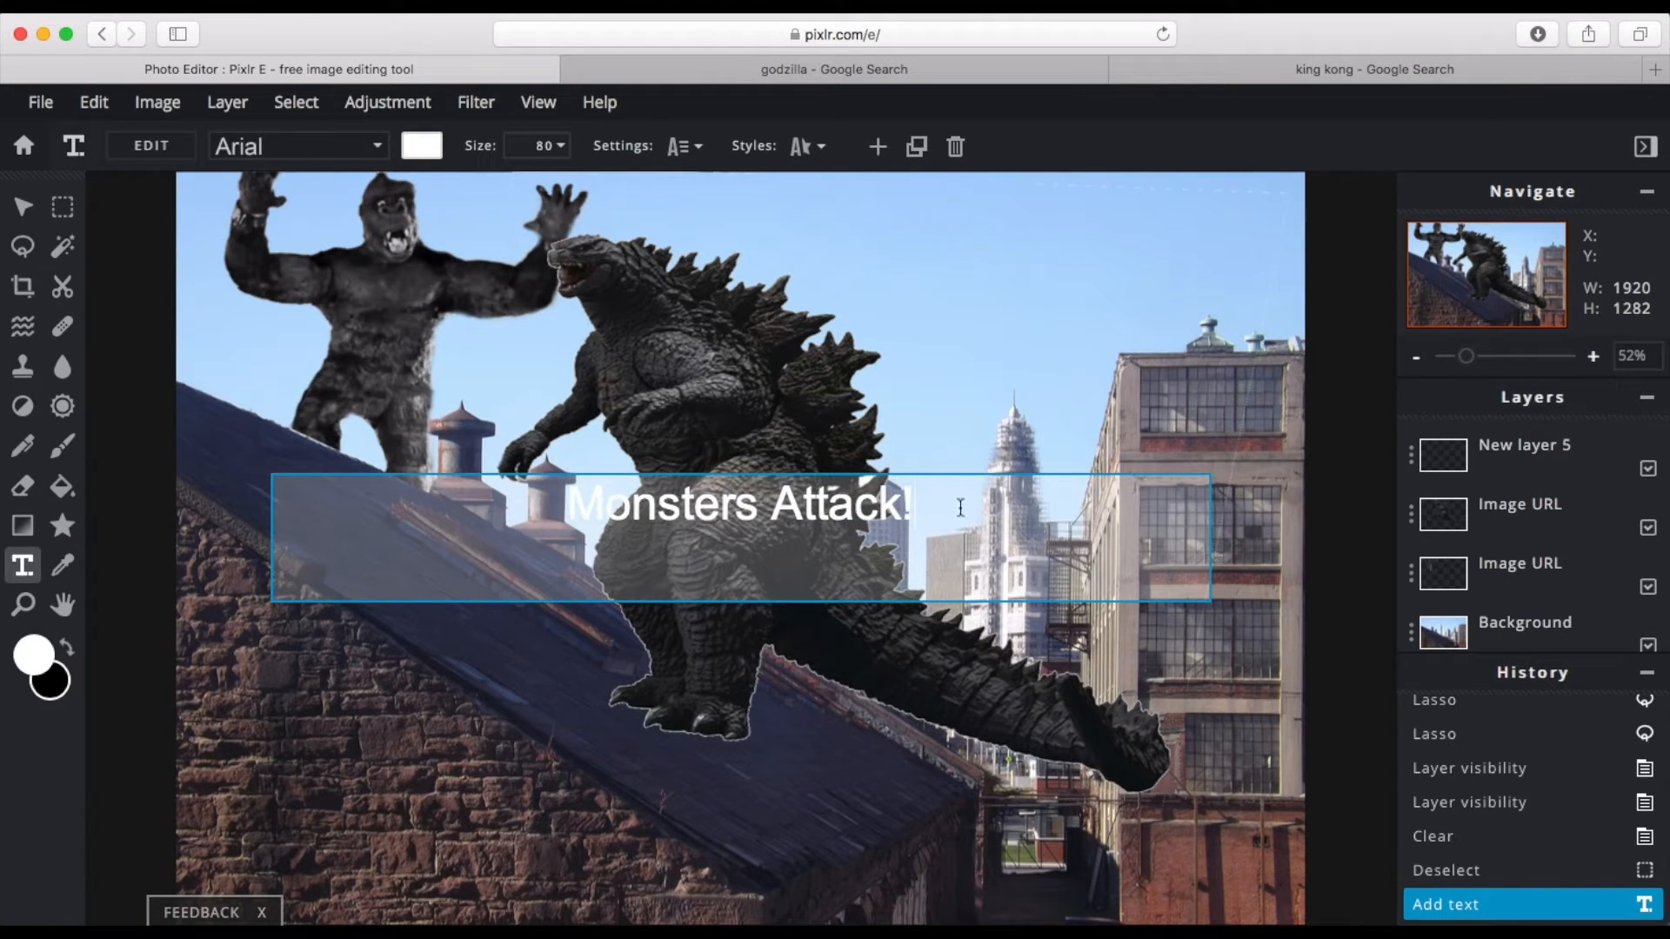
click(561, 148)
drag(450, 181, 399, 186)
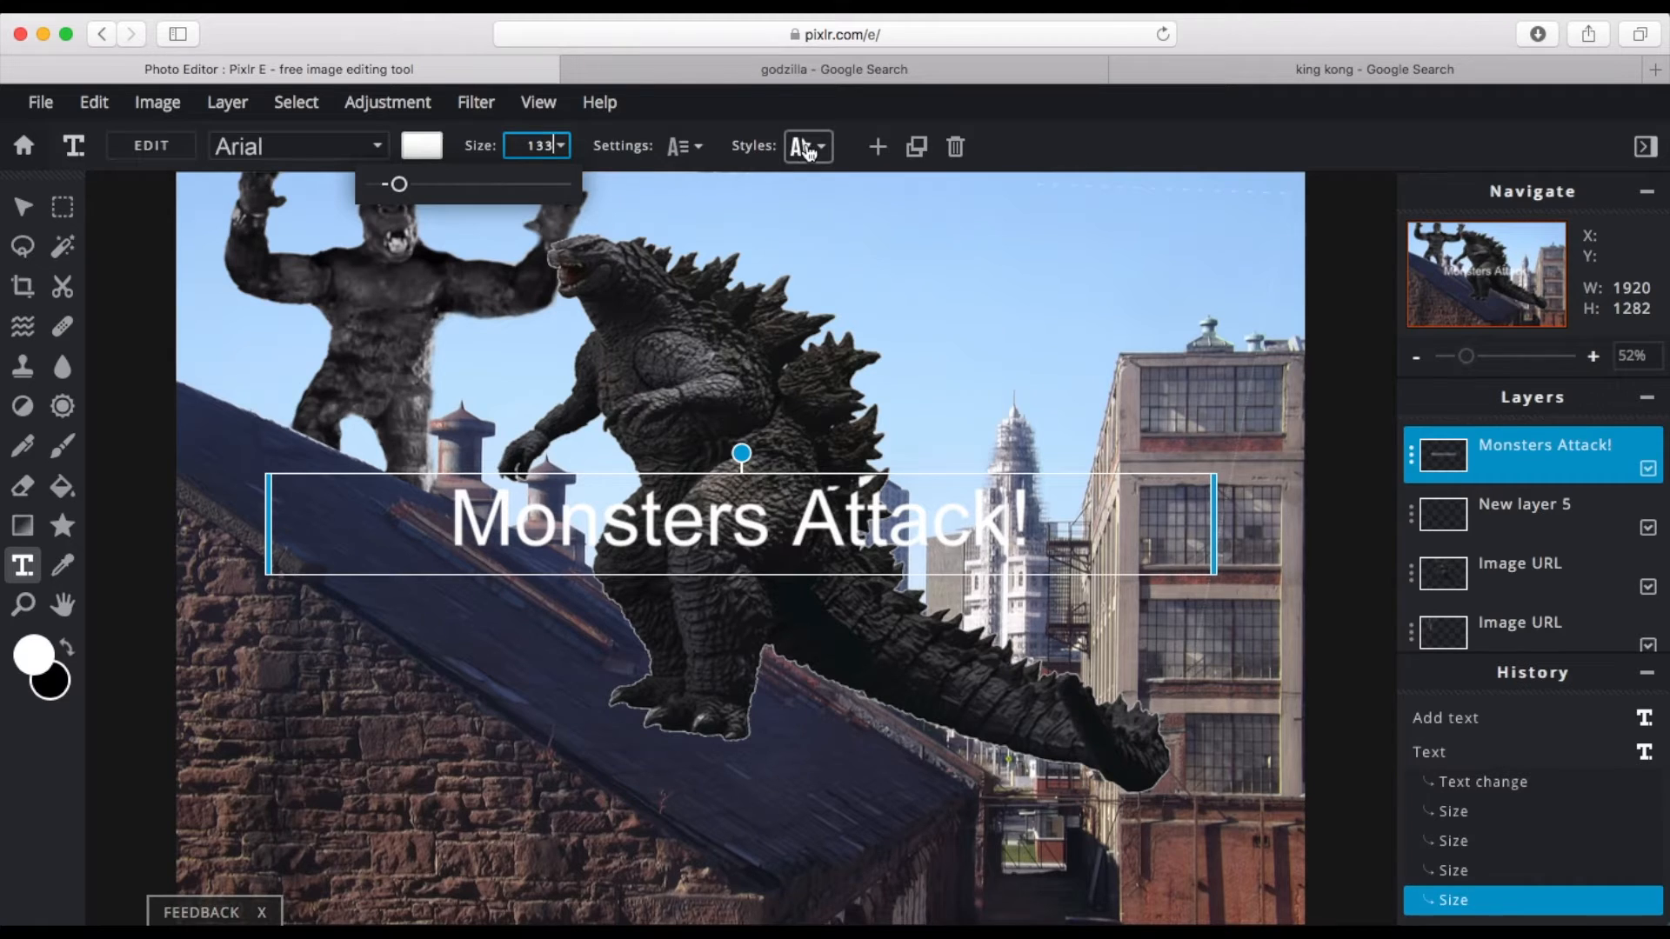
Step: Change the title's font to Father and Son and reduce its size to 97
click(374, 148)
scroll(261, 435, down, 20)
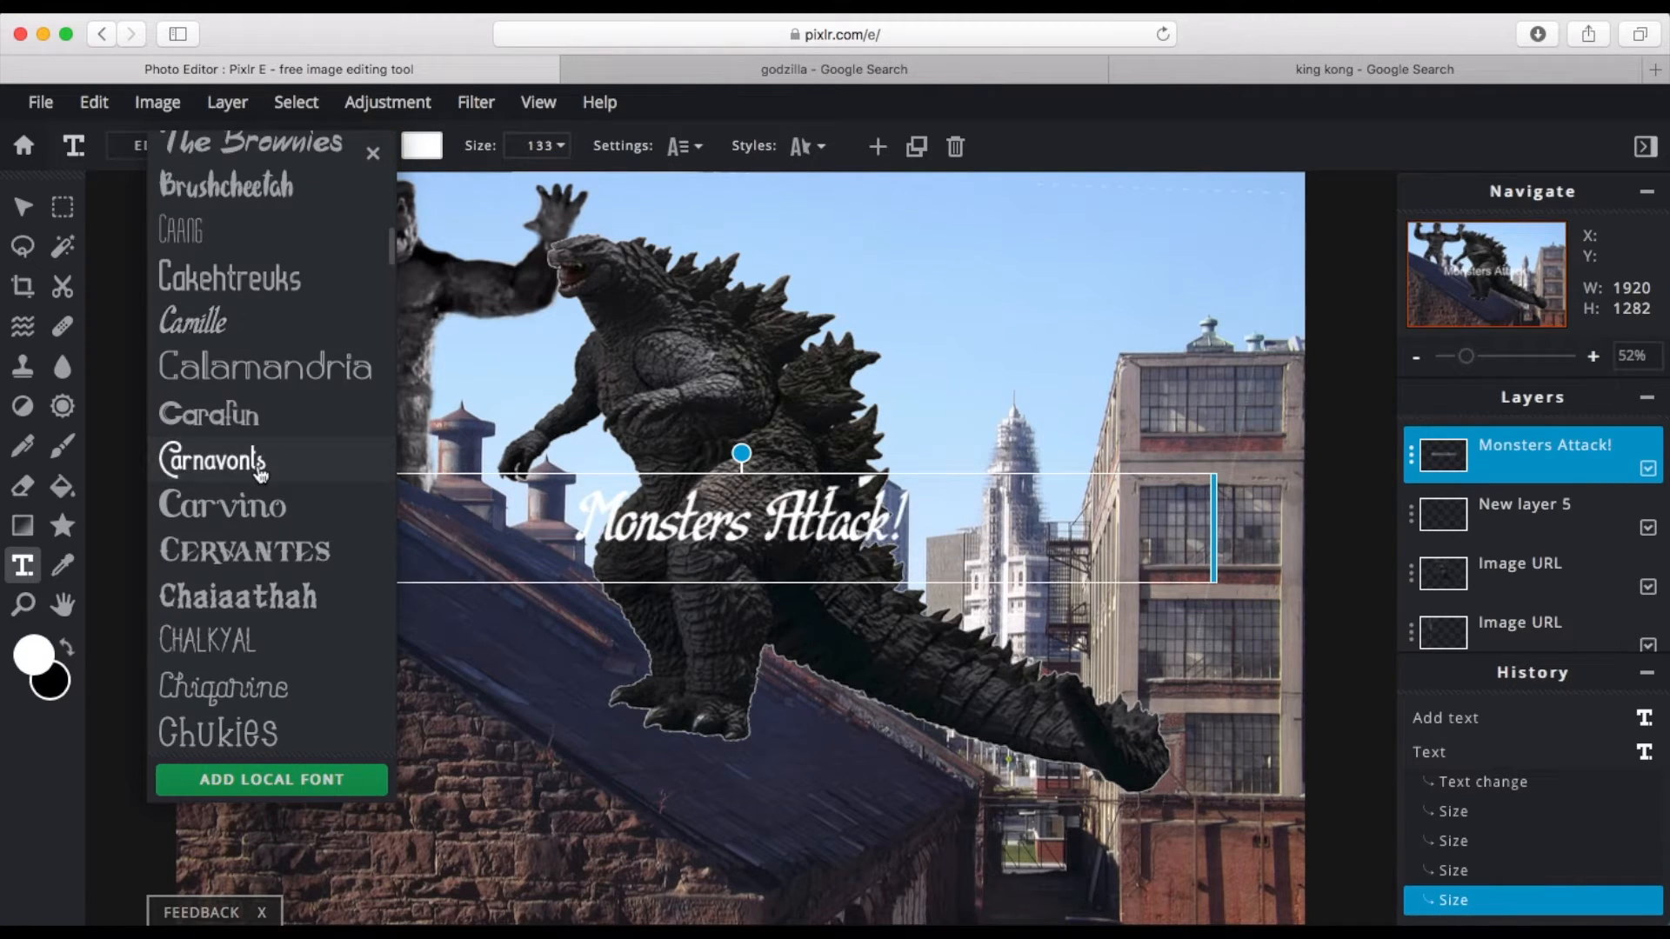
scroll(257, 473, down, 12)
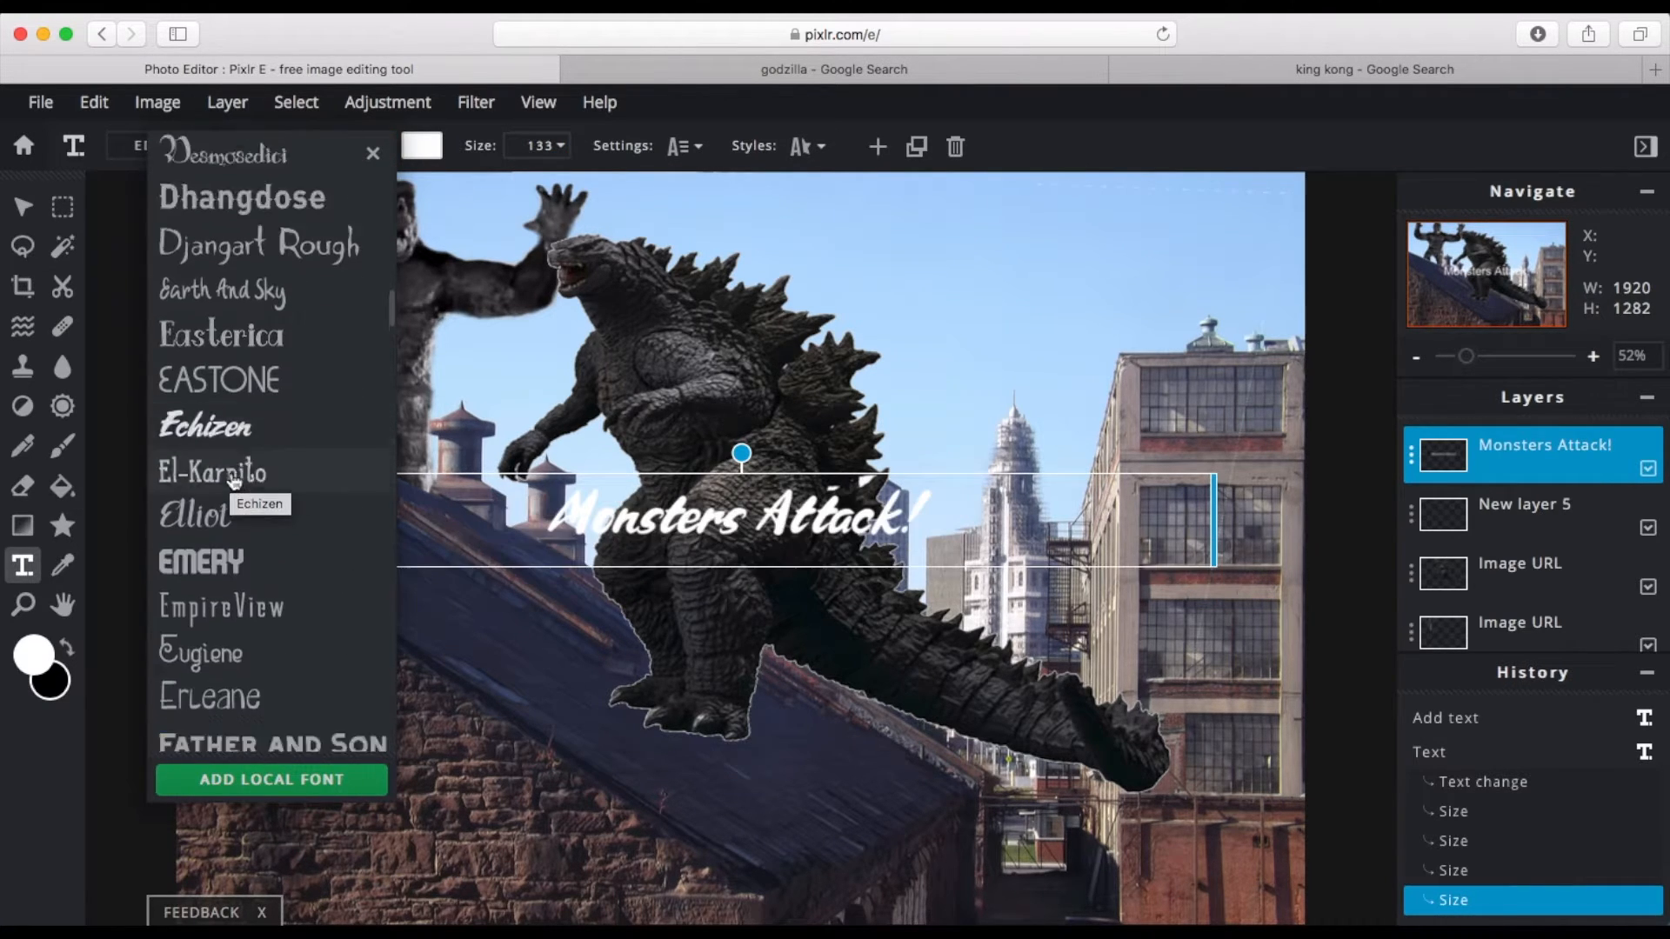
click(274, 609)
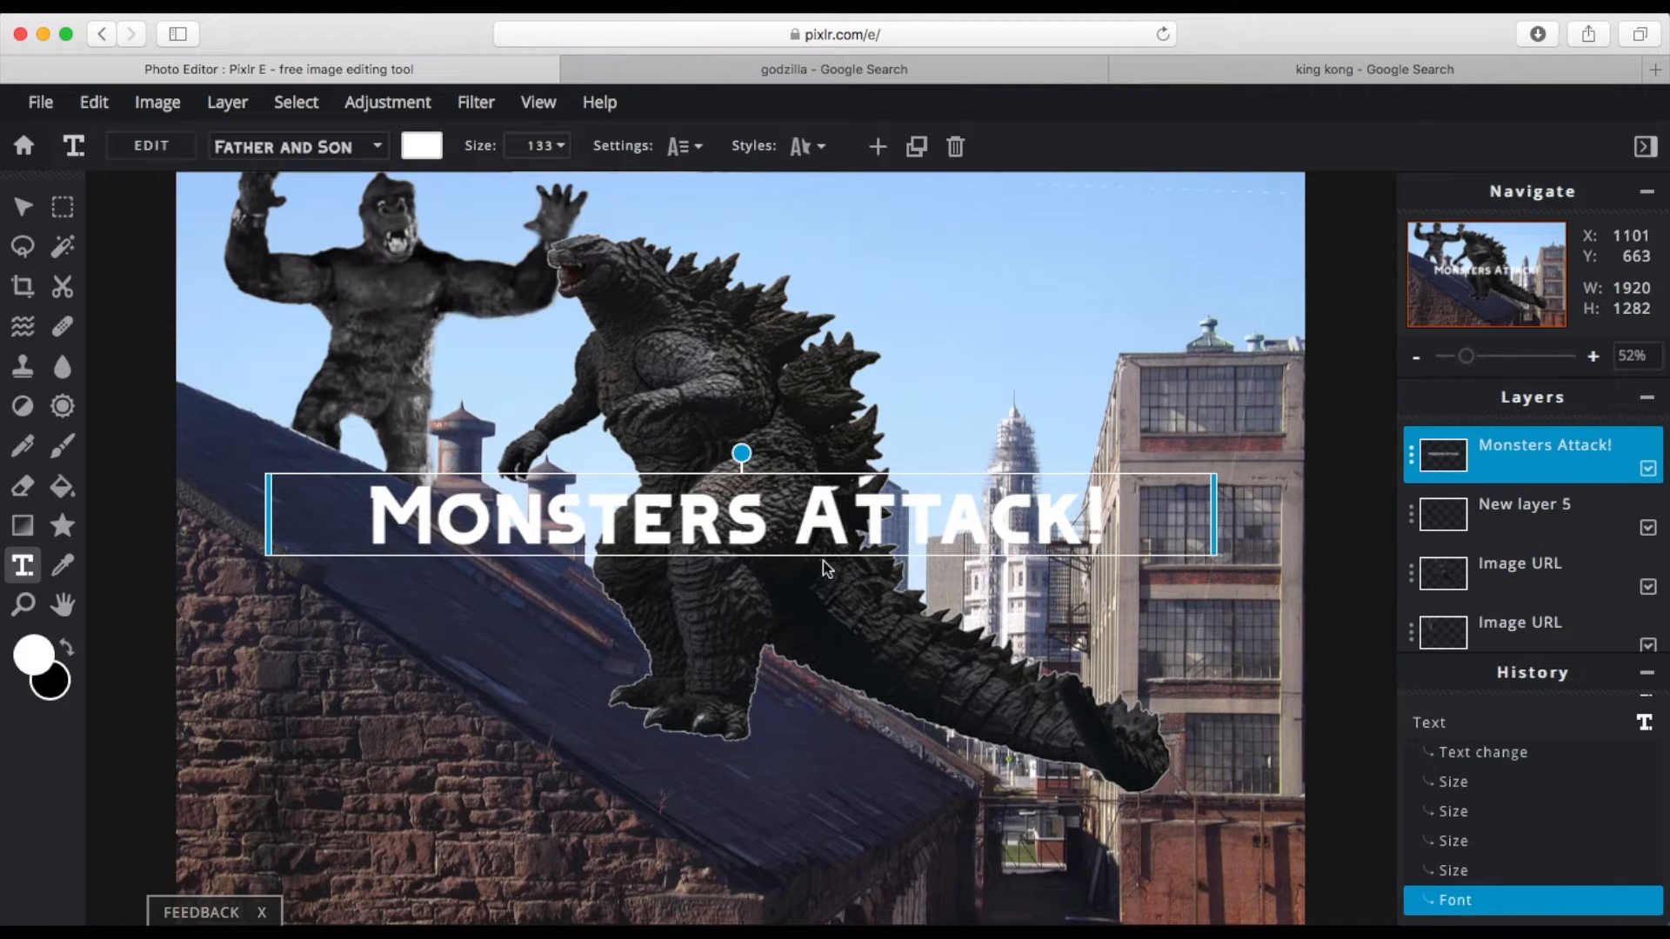
click(562, 151)
drag(409, 185, 393, 185)
Step: Give the title text a dark red outline of size 3
click(808, 151)
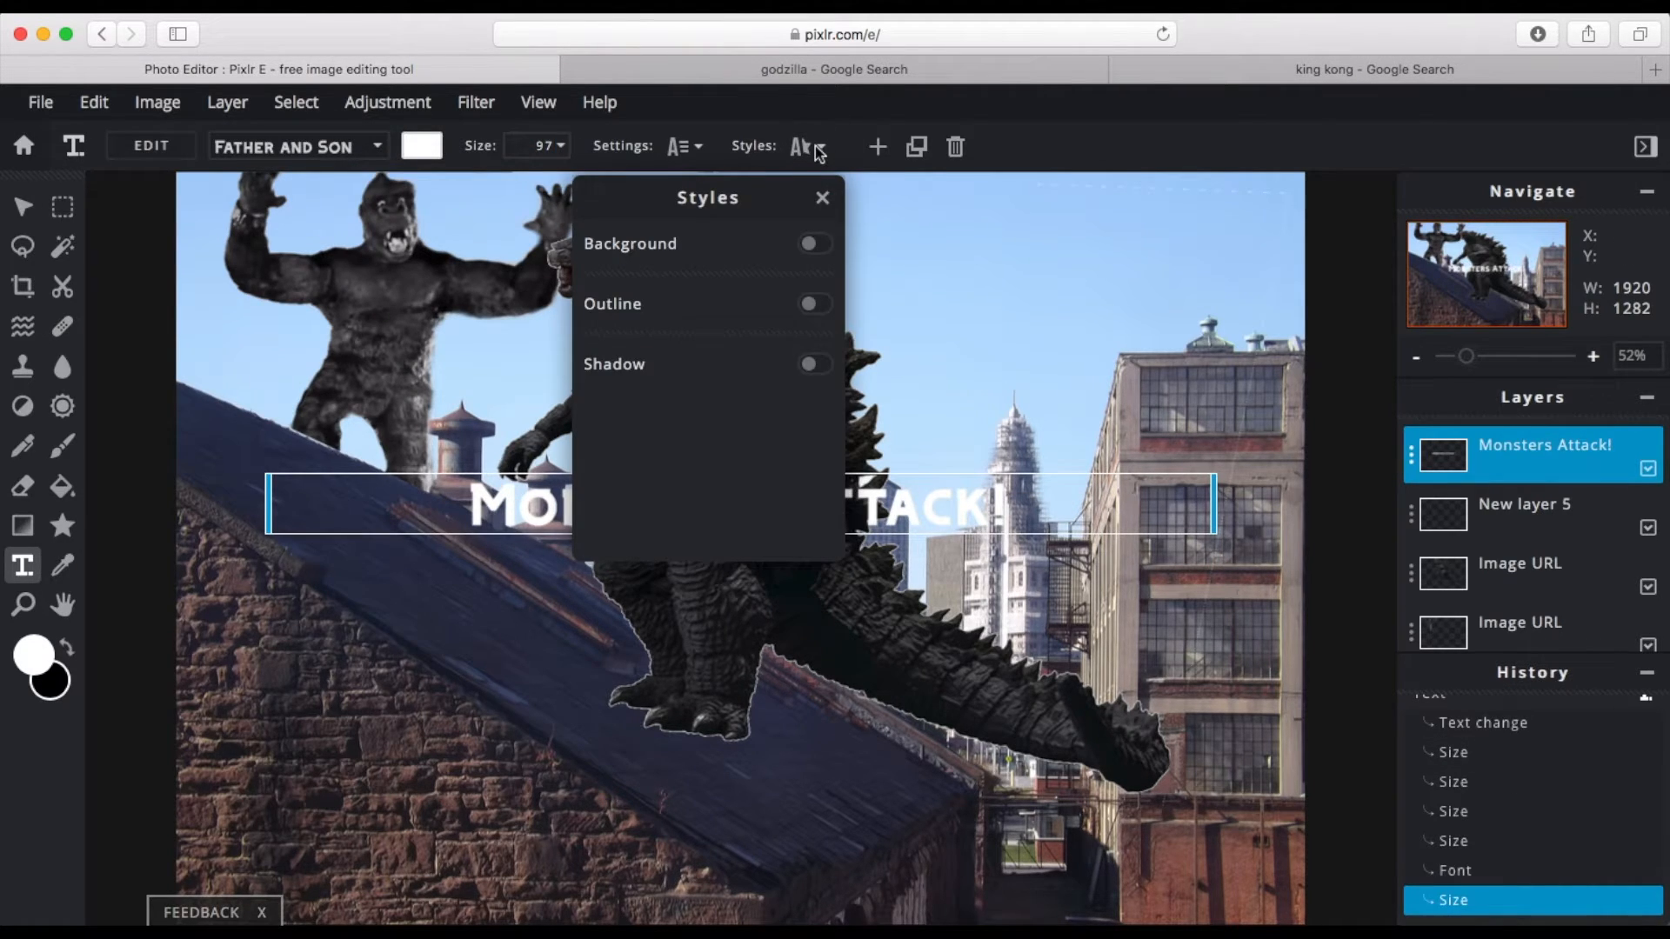
click(815, 306)
click(619, 435)
drag(654, 487, 811, 544)
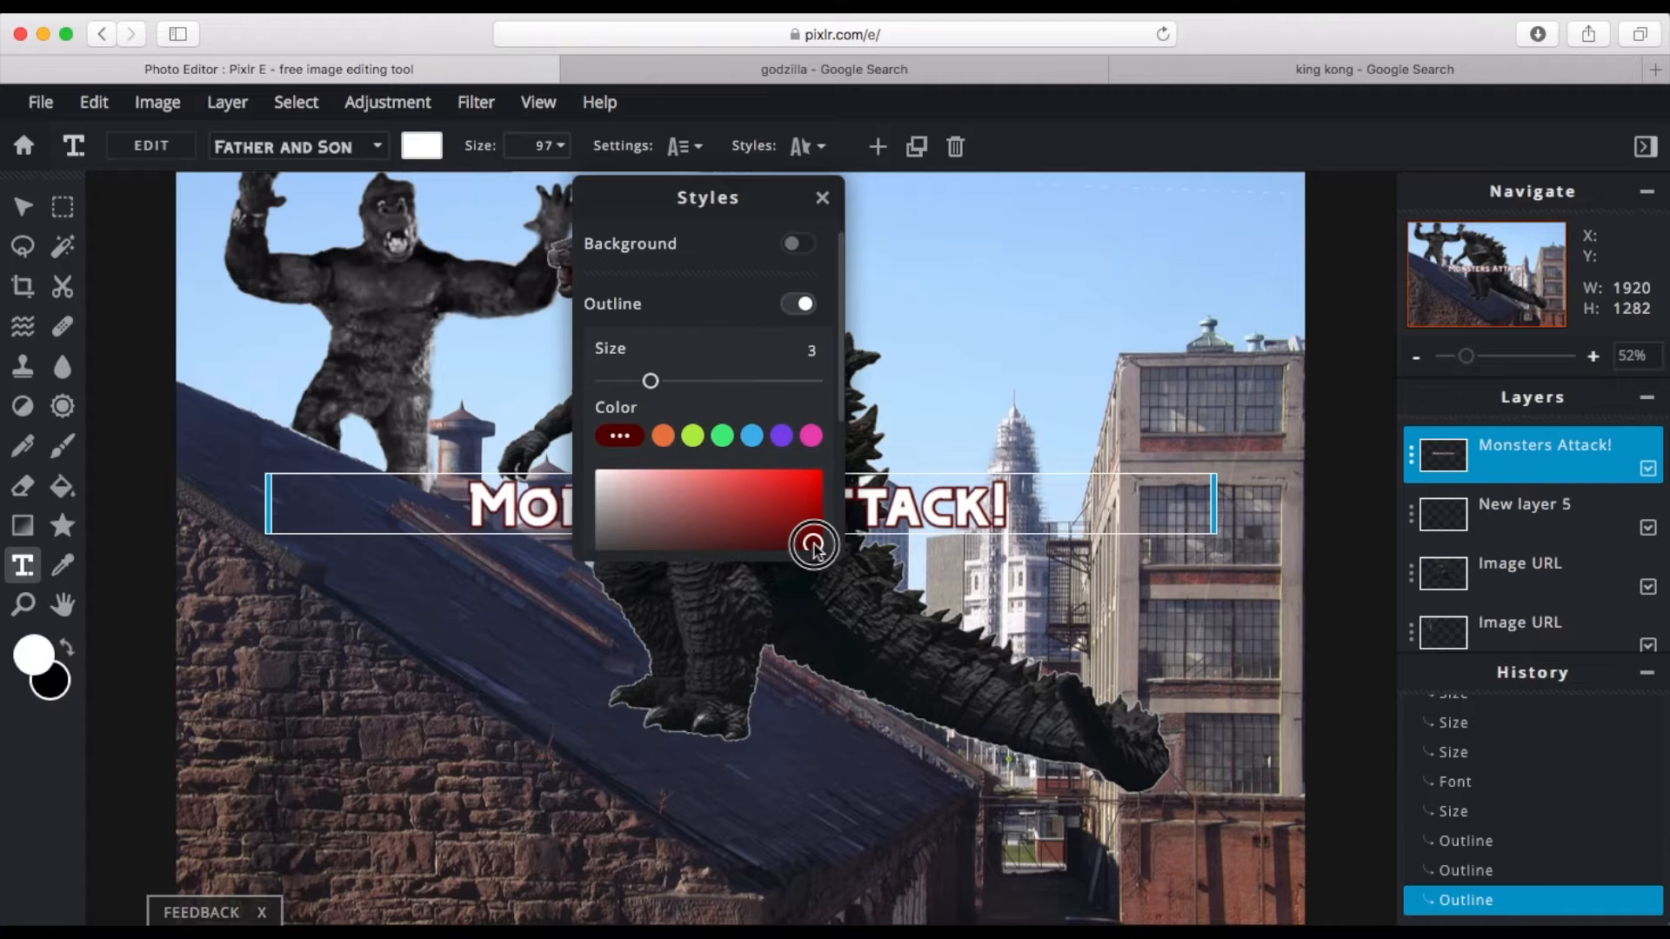
click(822, 197)
Step: Move the title down across the brick wall and lower roof, enlarge it and tilt it slightly counterclockwise
drag(741, 452, 745, 390)
drag(759, 505, 527, 761)
click(533, 147)
drag(392, 183, 401, 185)
drag(522, 768, 521, 765)
drag(578, 813, 670, 791)
click(532, 654)
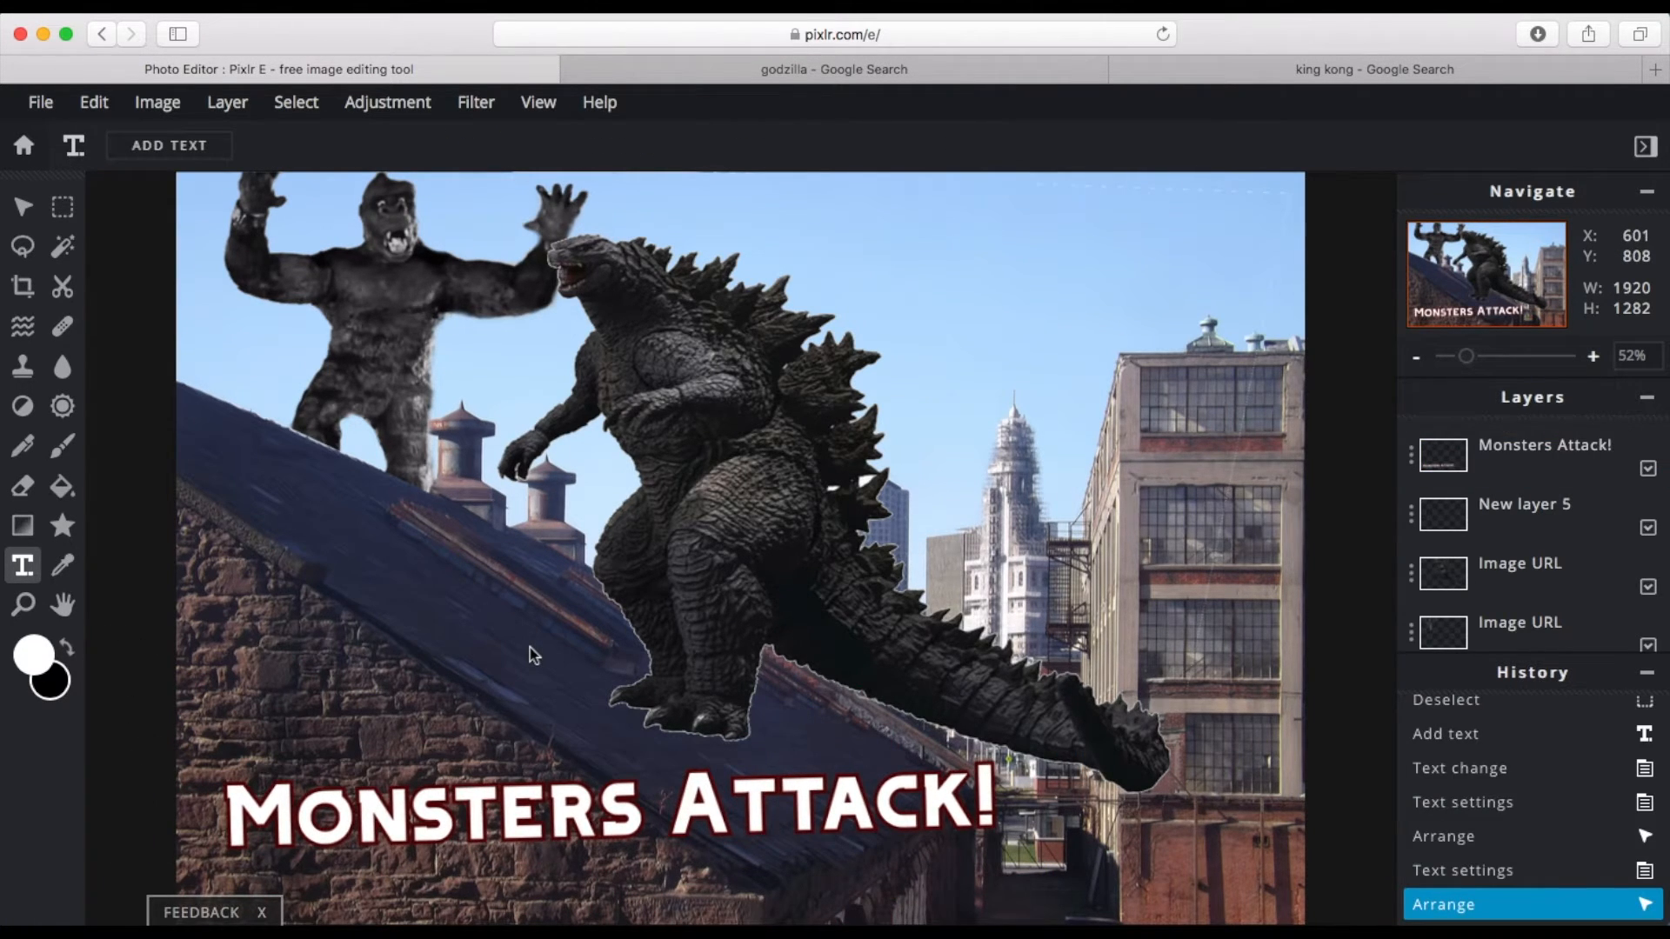
Step: Place New layer 5 above the title layer and set the paintbrush to 15 px with 0% softness
drag(1540, 522, 1458, 481)
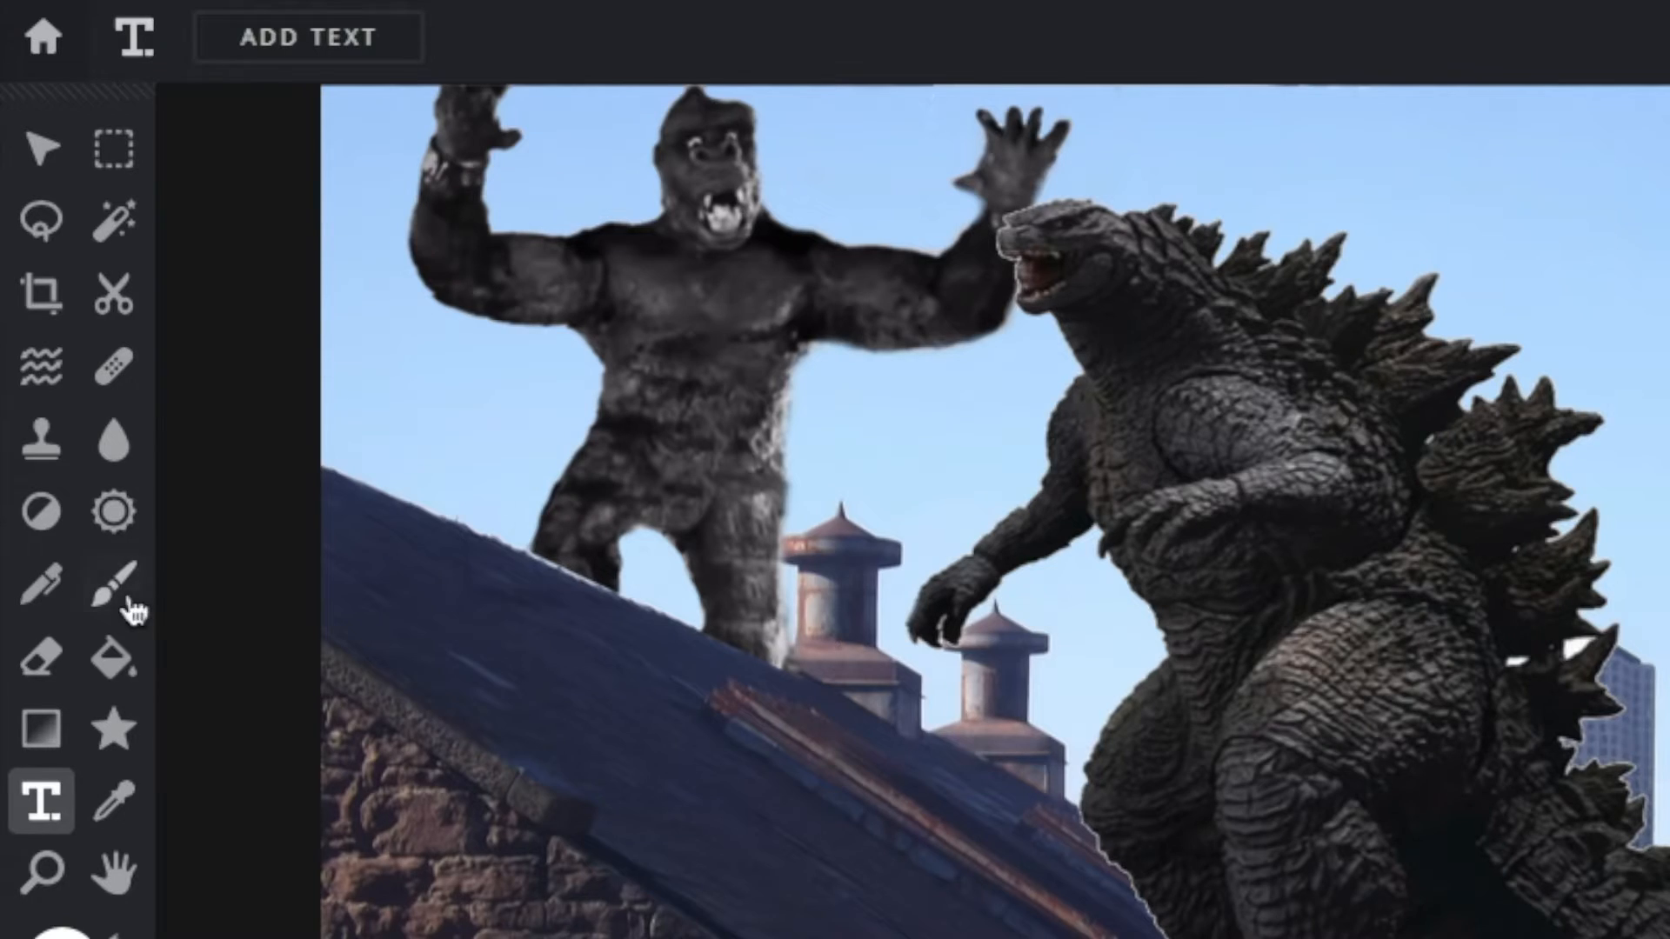
click(125, 609)
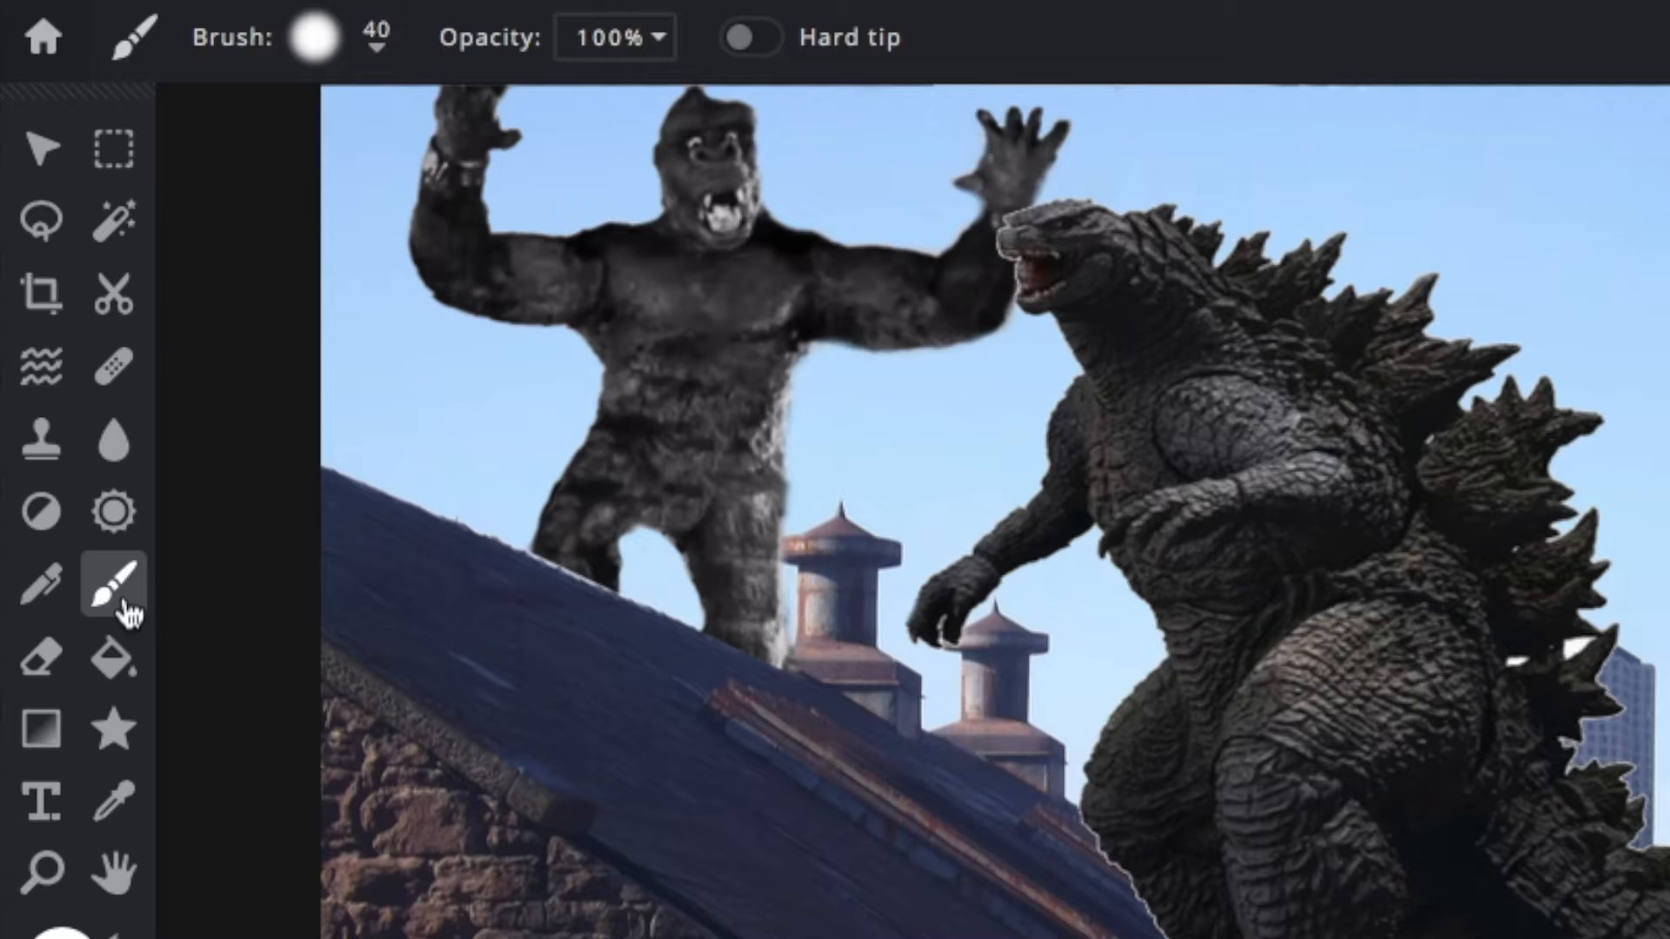
click(383, 45)
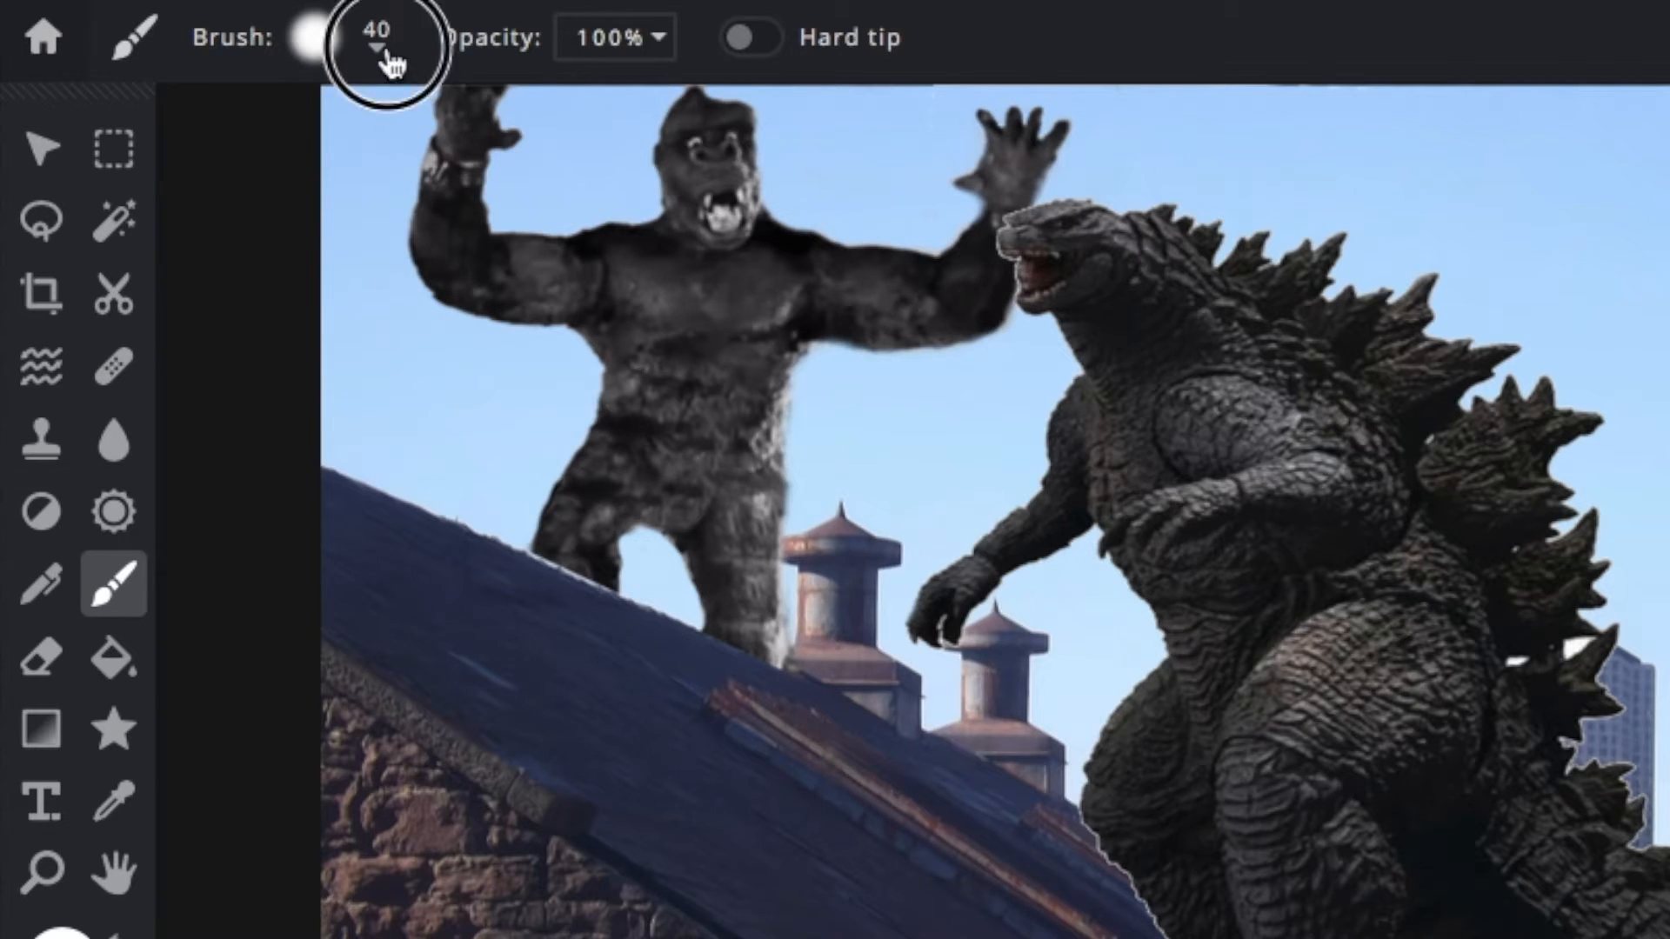
drag(807, 202, 793, 204)
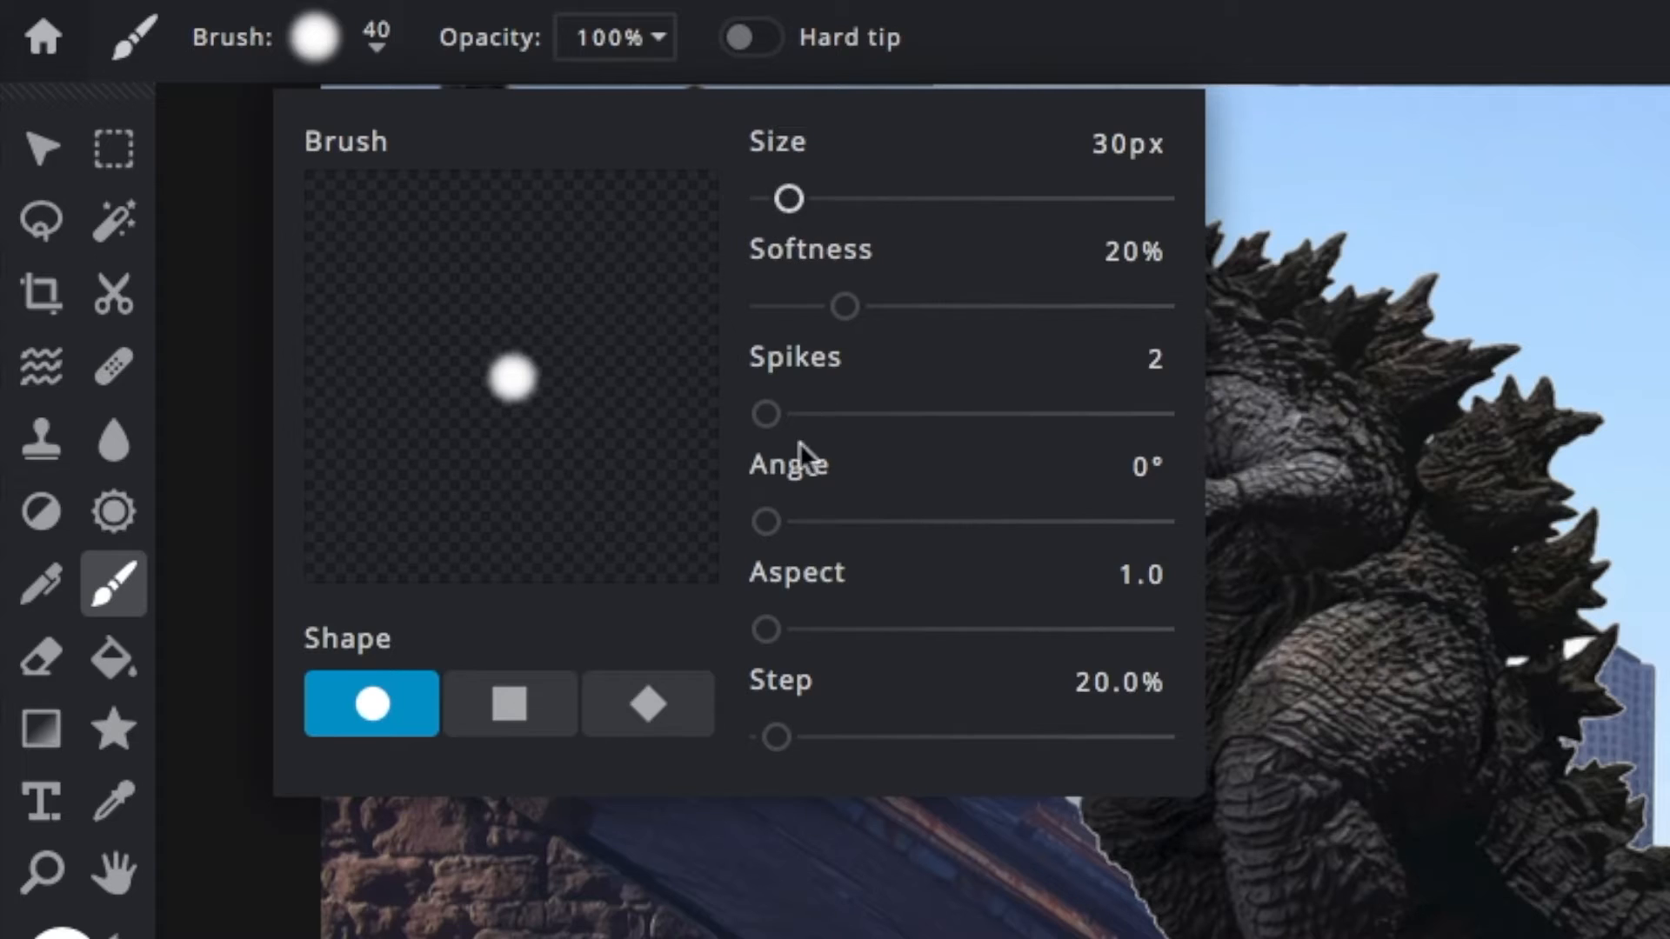
drag(848, 309, 757, 305)
drag(789, 202, 781, 202)
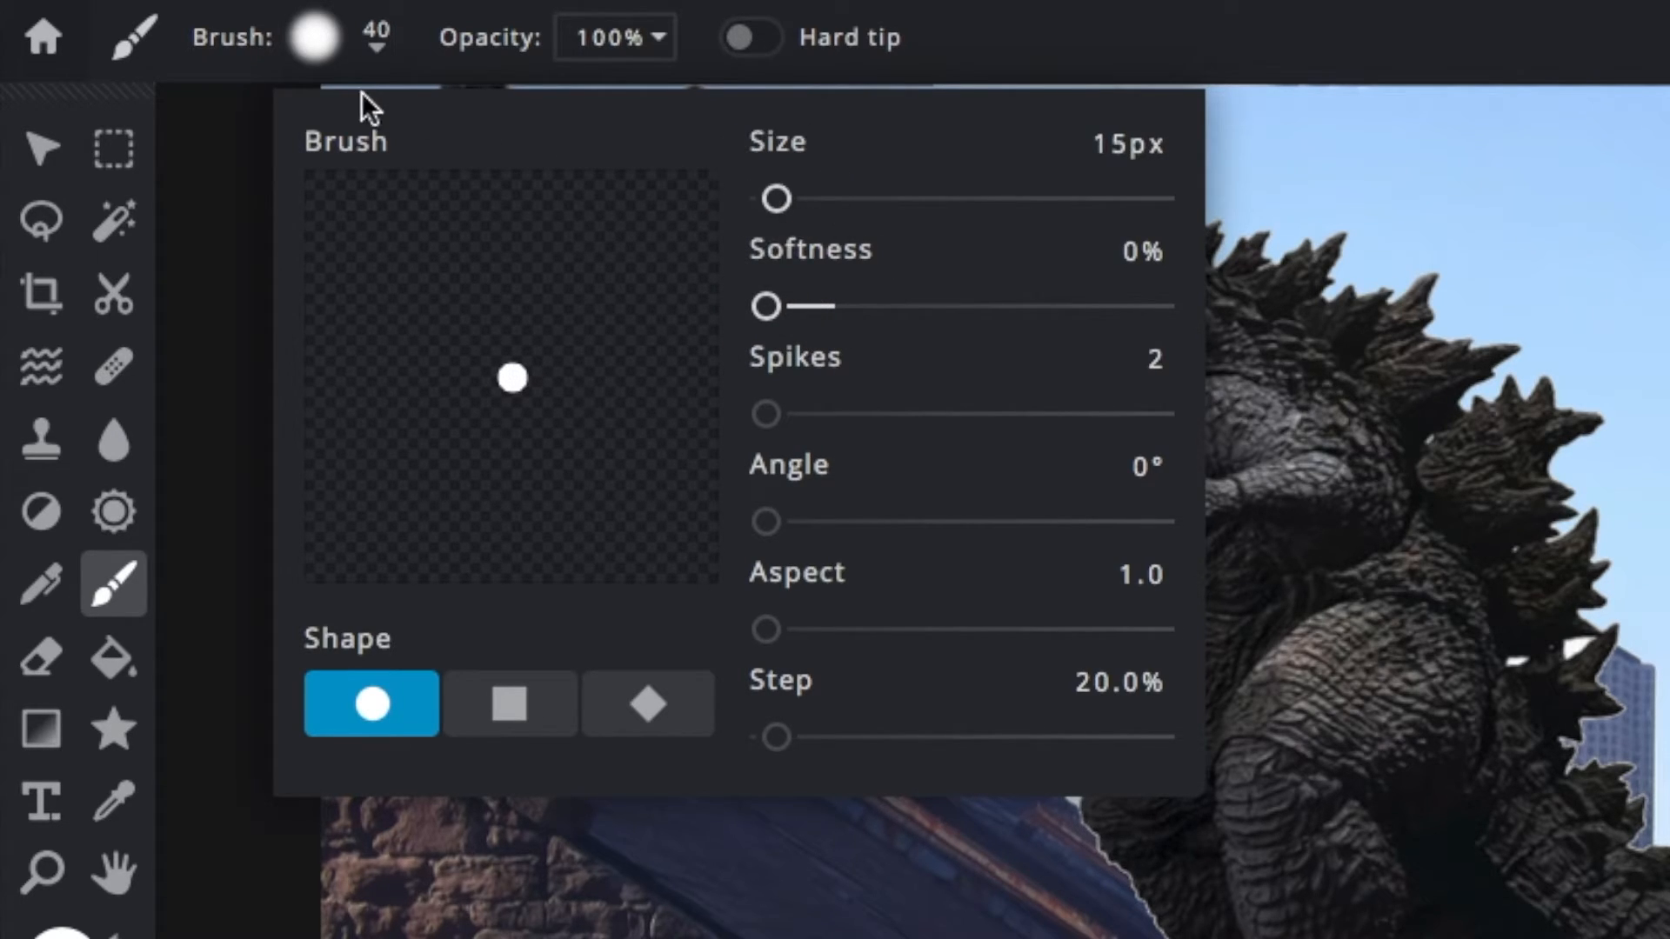
click(374, 37)
Step: Set the foreground colour to a bright orange
click(59, 936)
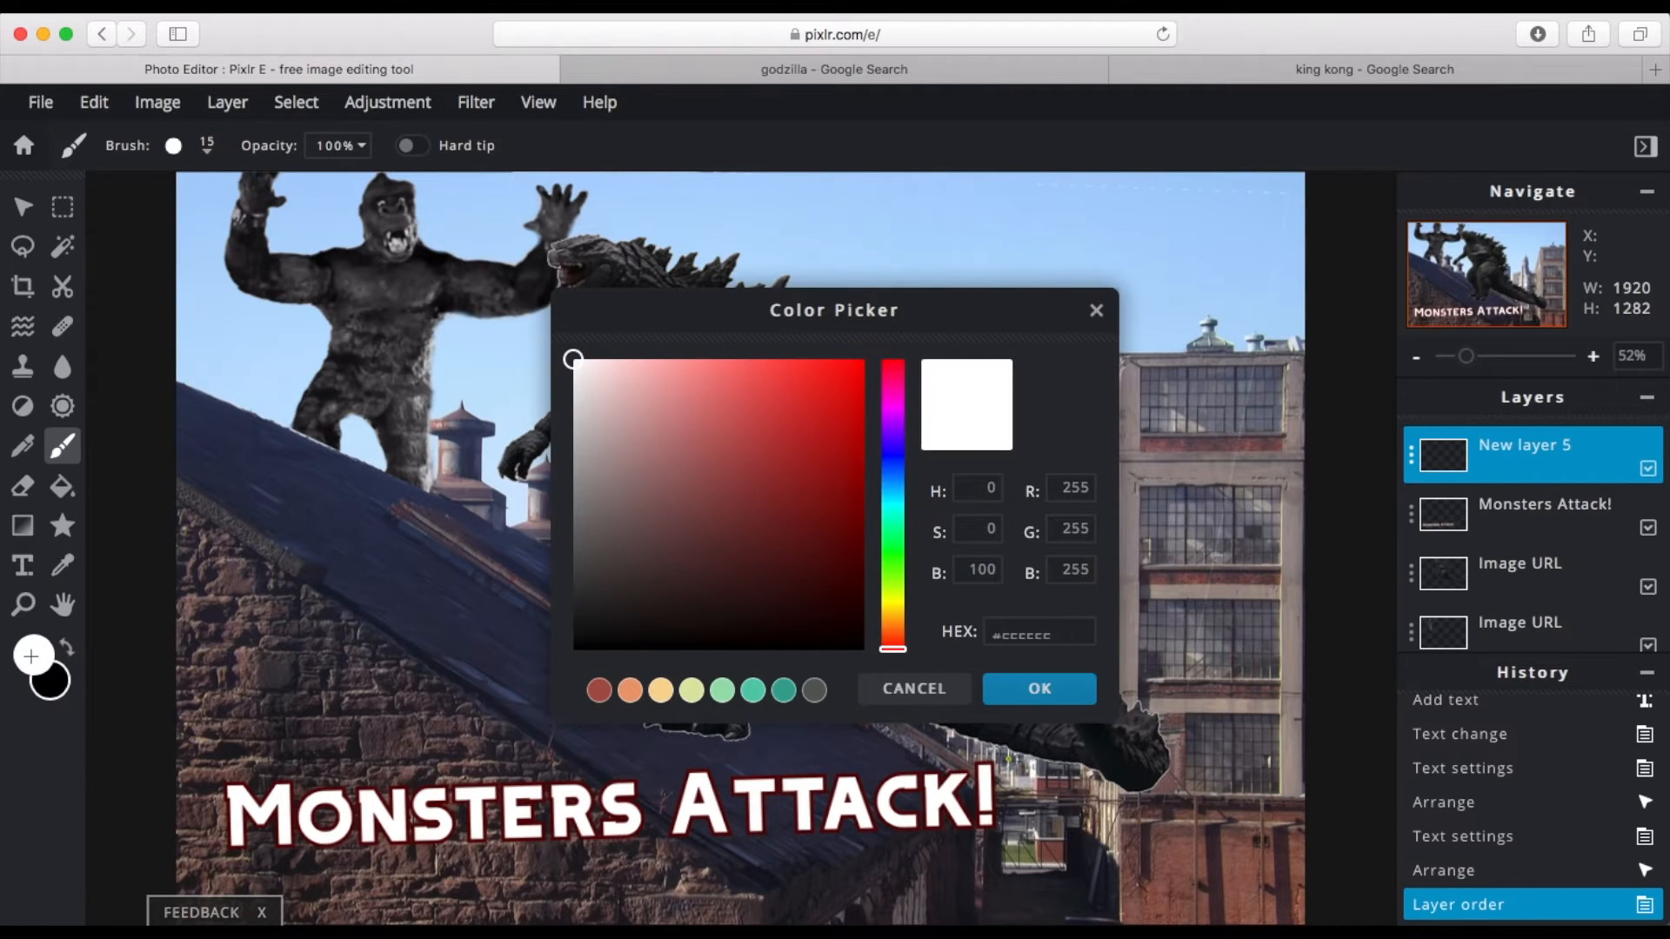
drag(889, 642, 891, 619)
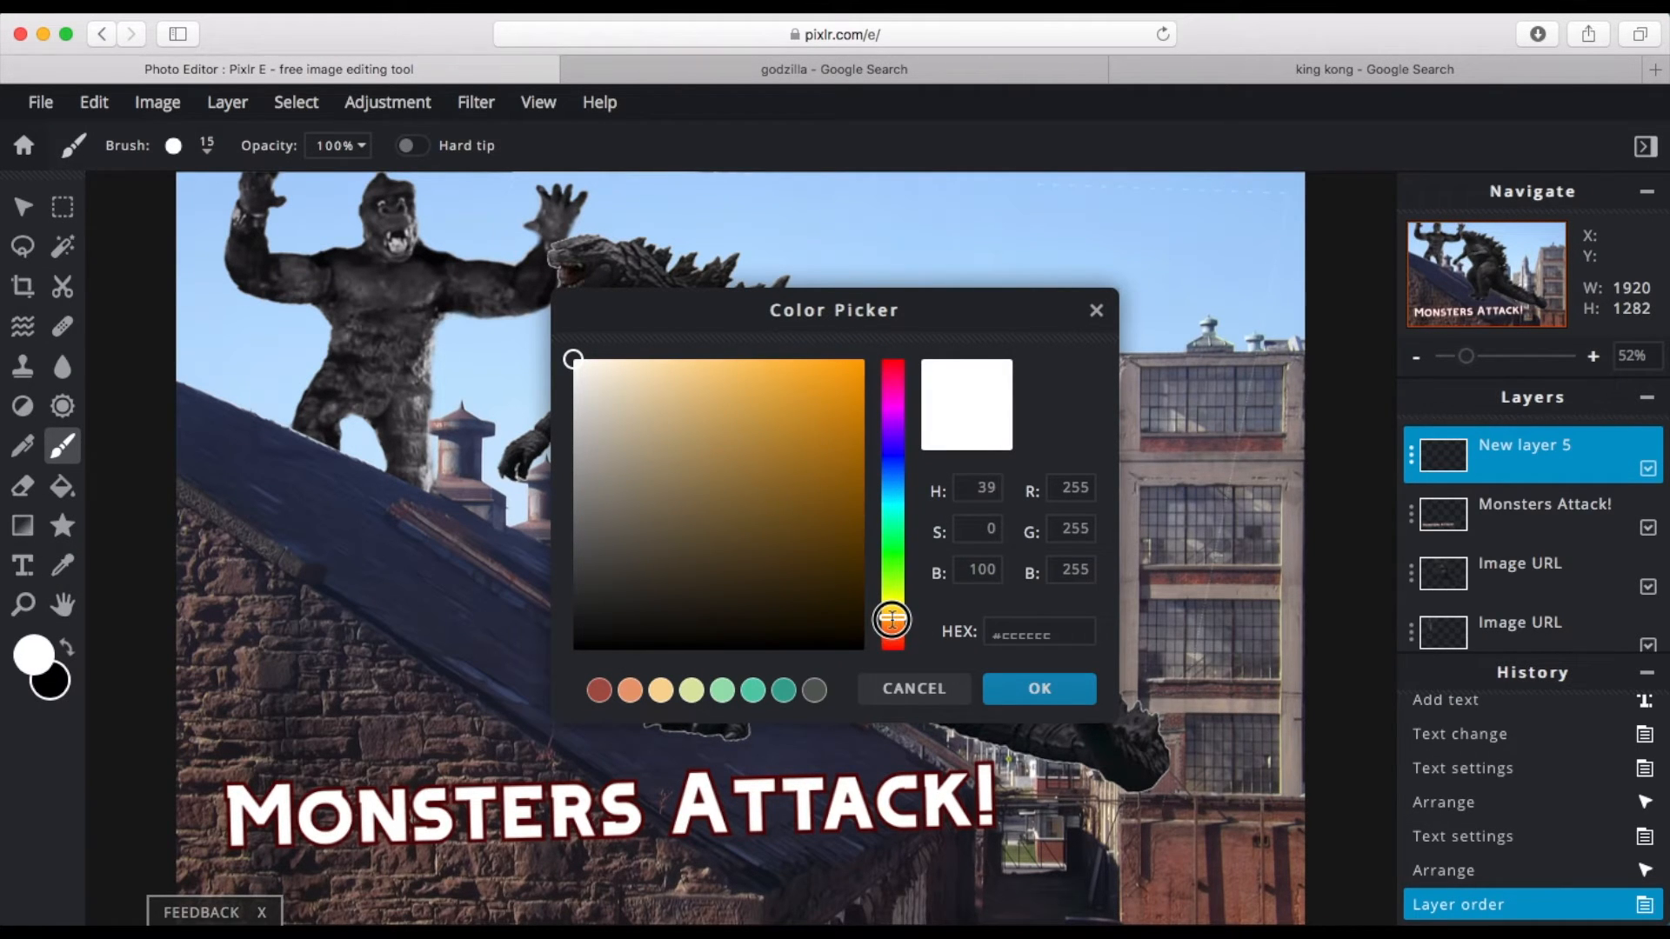
click(789, 382)
mouse_move(893, 619)
mouse_down()
mouse_move(892, 605)
mouse_move(897, 620)
mouse_up()
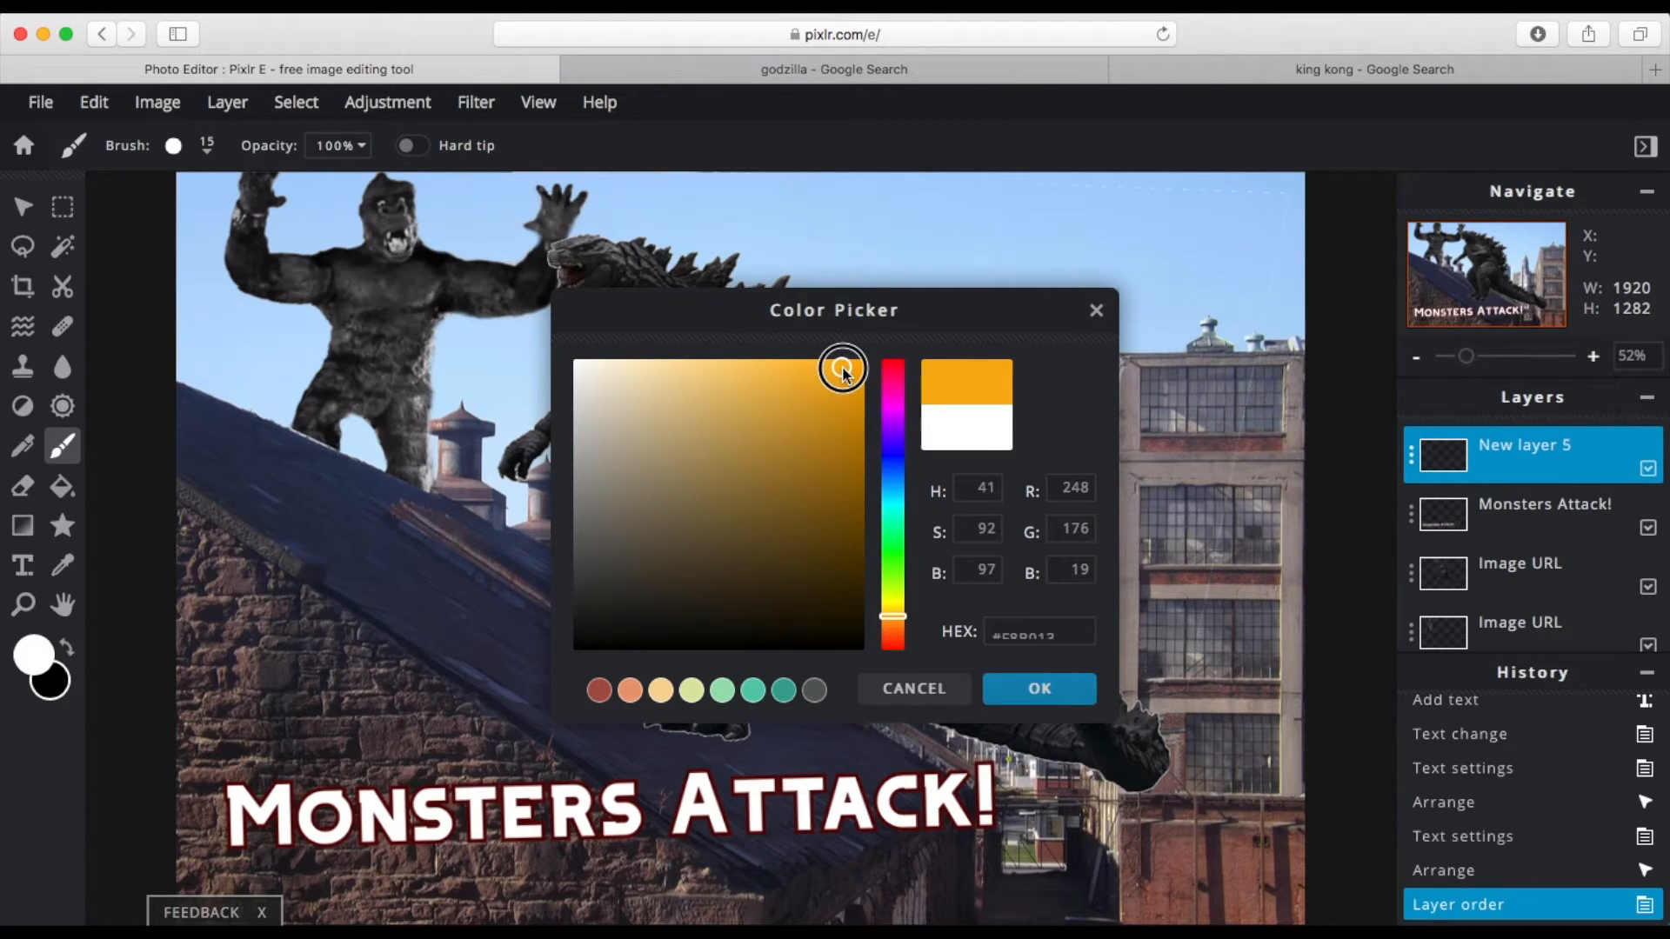
click(1043, 689)
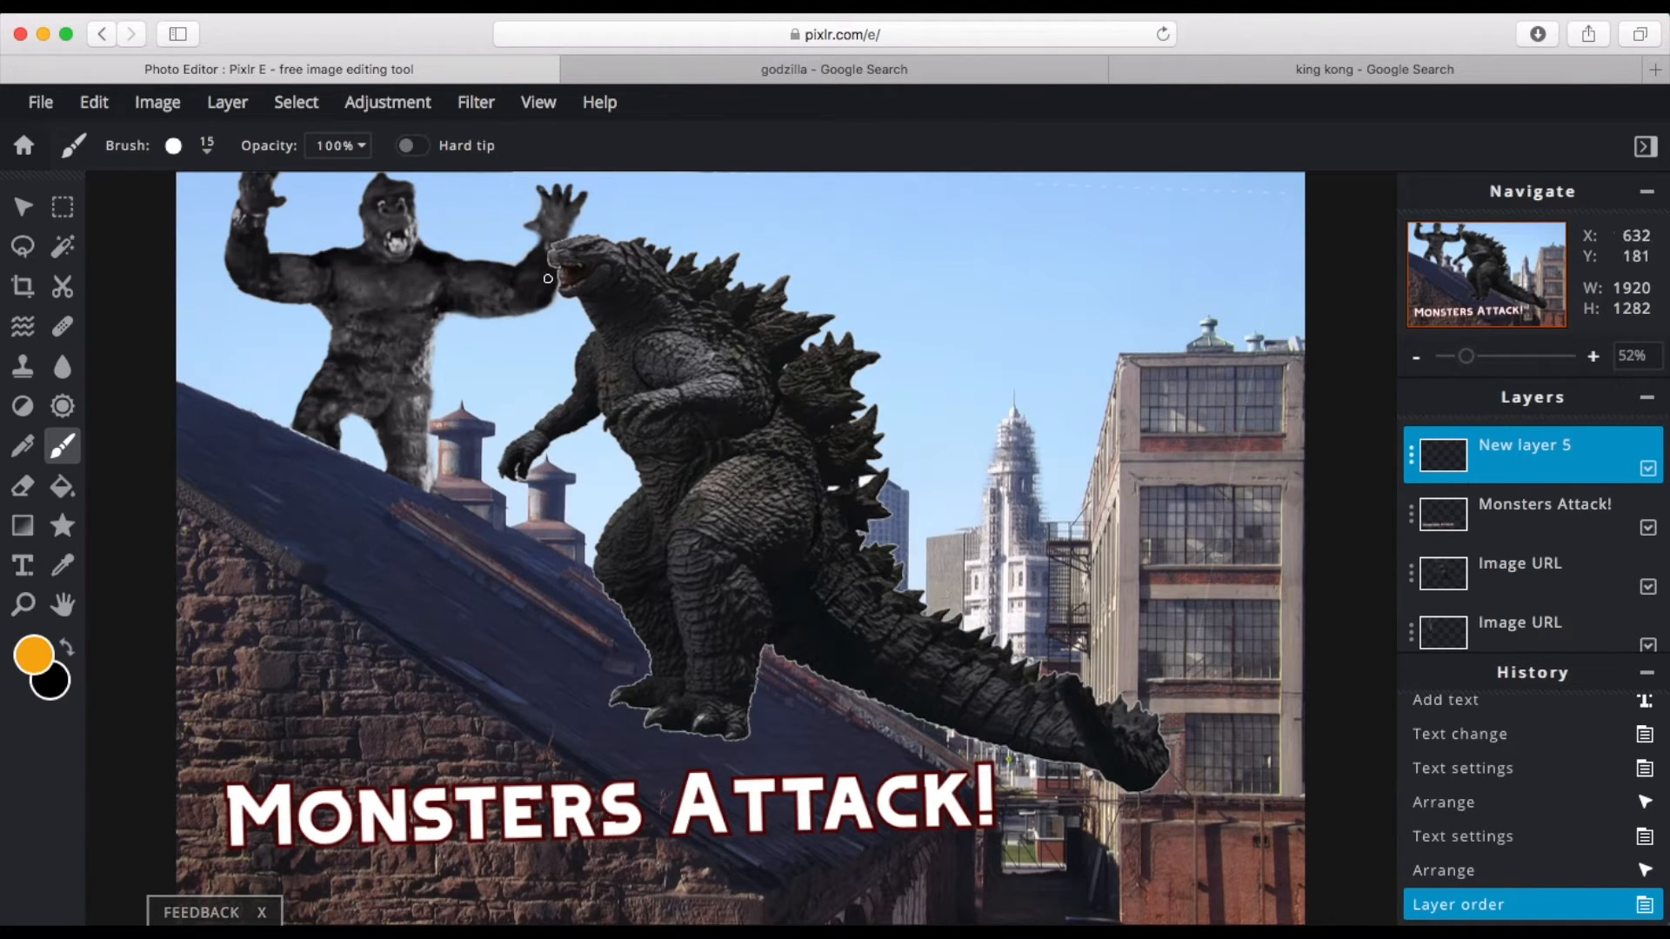
Step: Paint a jagged orange flame from Godzilla's mouth to King Kong's torso at 60% opacity and fill it in completely
click(361, 147)
drag(346, 178, 292, 196)
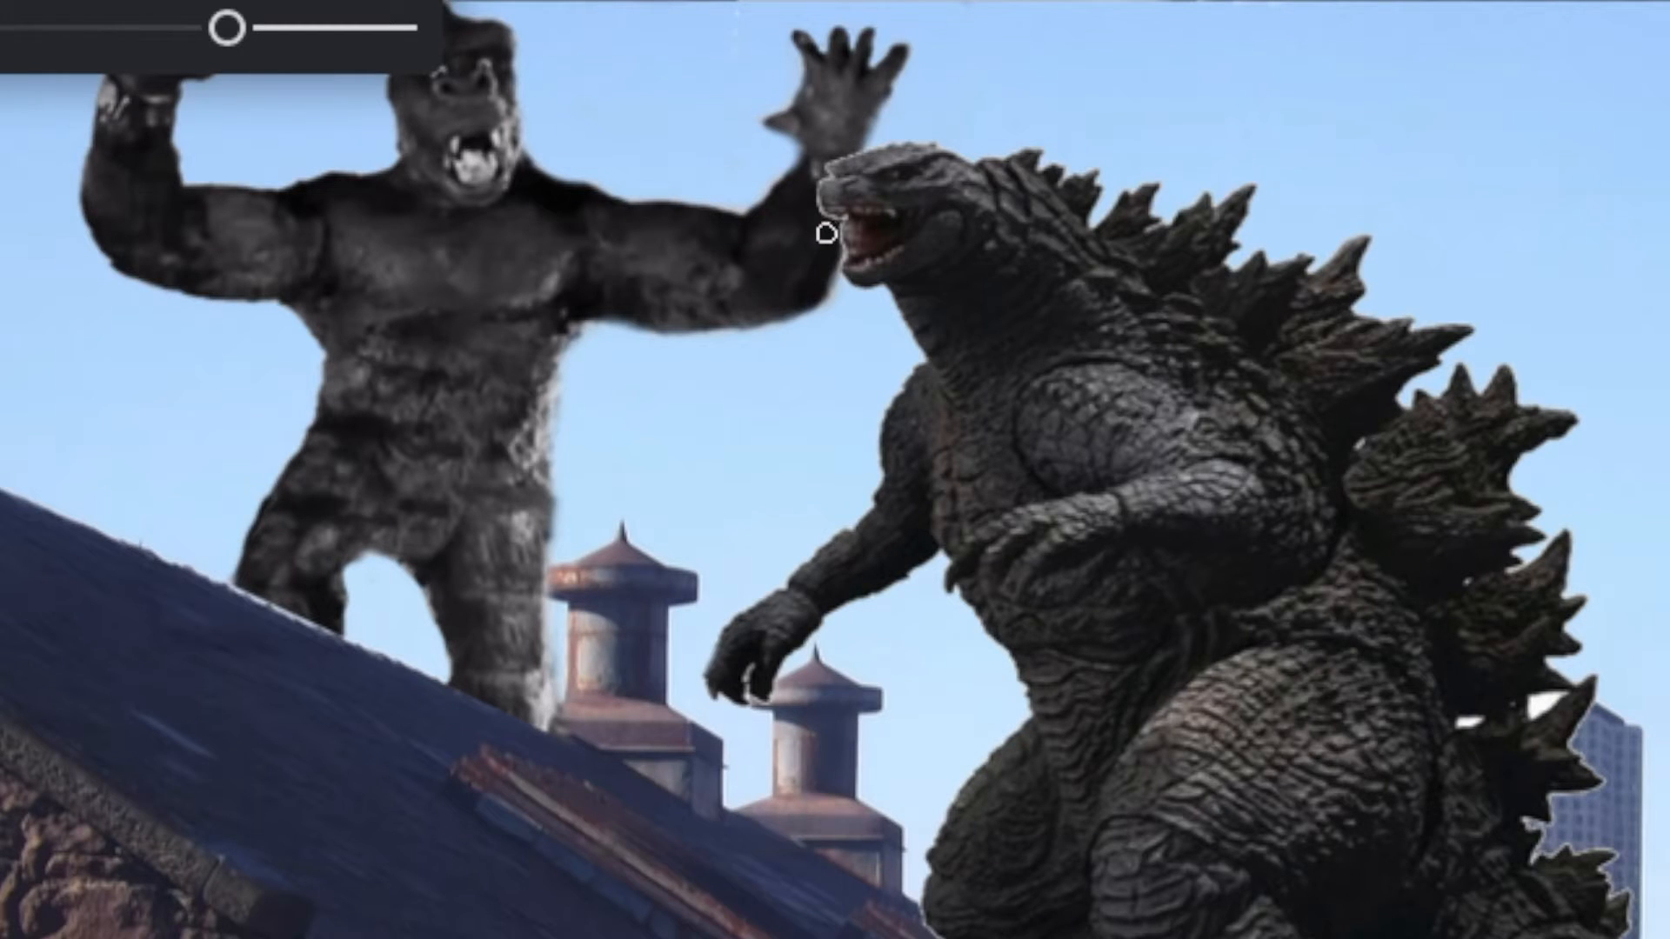
mouse_move(826, 233)
mouse_down()
mouse_move(542, 273)
mouse_move(506, 327)
mouse_move(390, 405)
mouse_move(450, 469)
mouse_move(568, 443)
mouse_move(750, 316)
mouse_move(805, 228)
mouse_up()
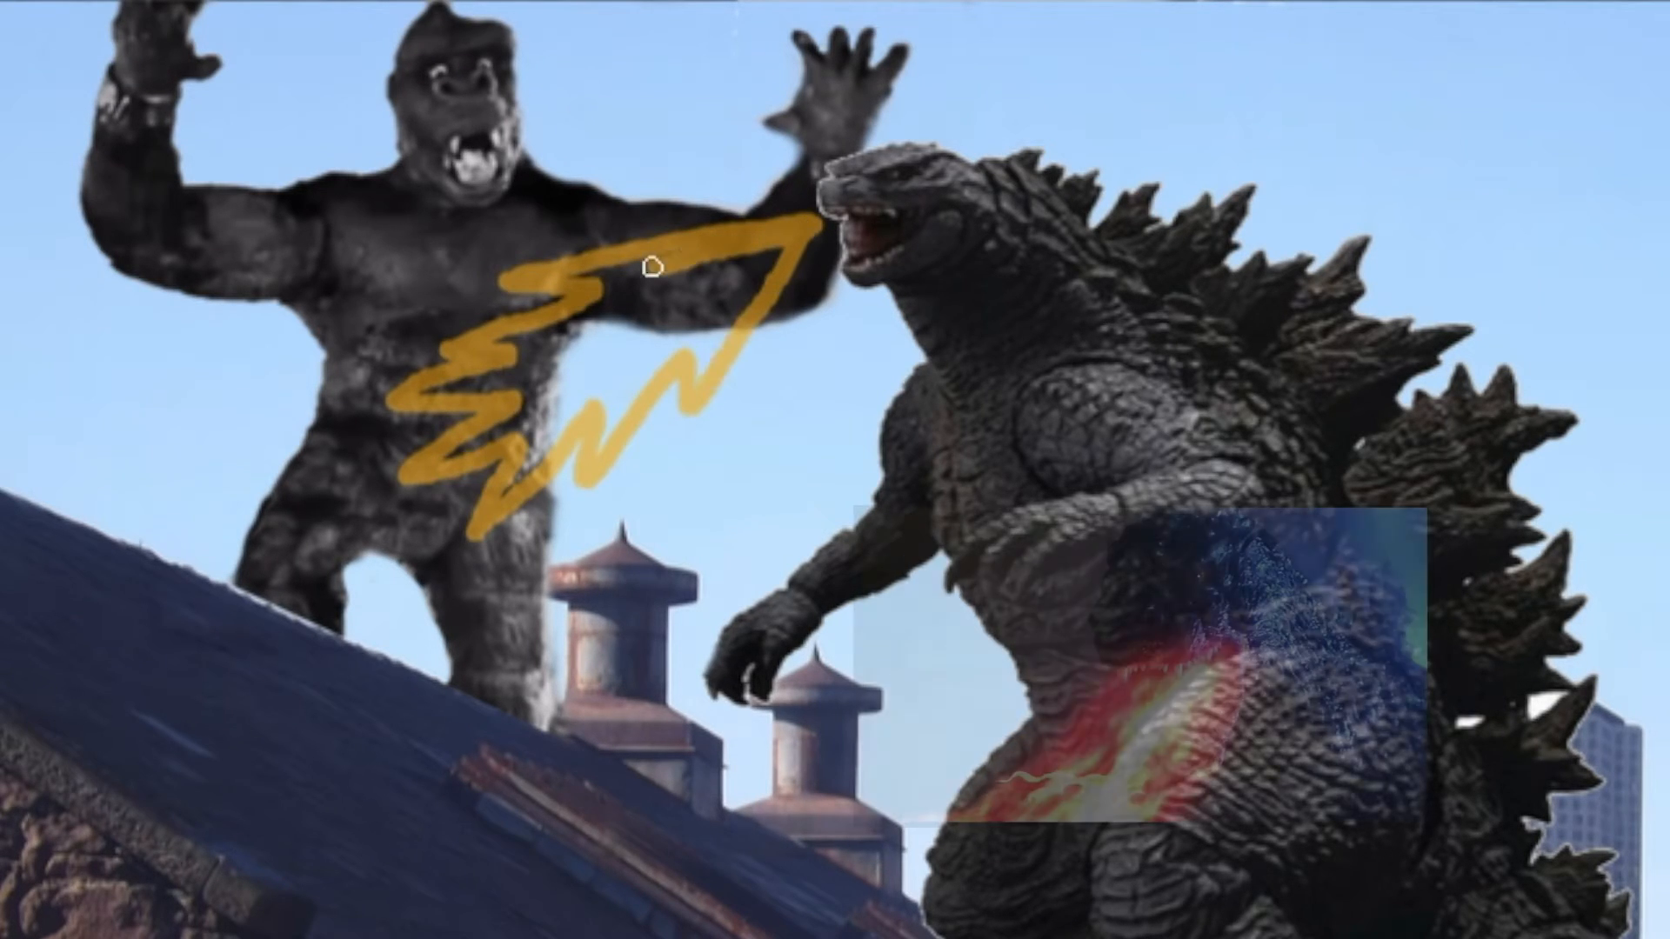
drag(535, 337, 709, 335)
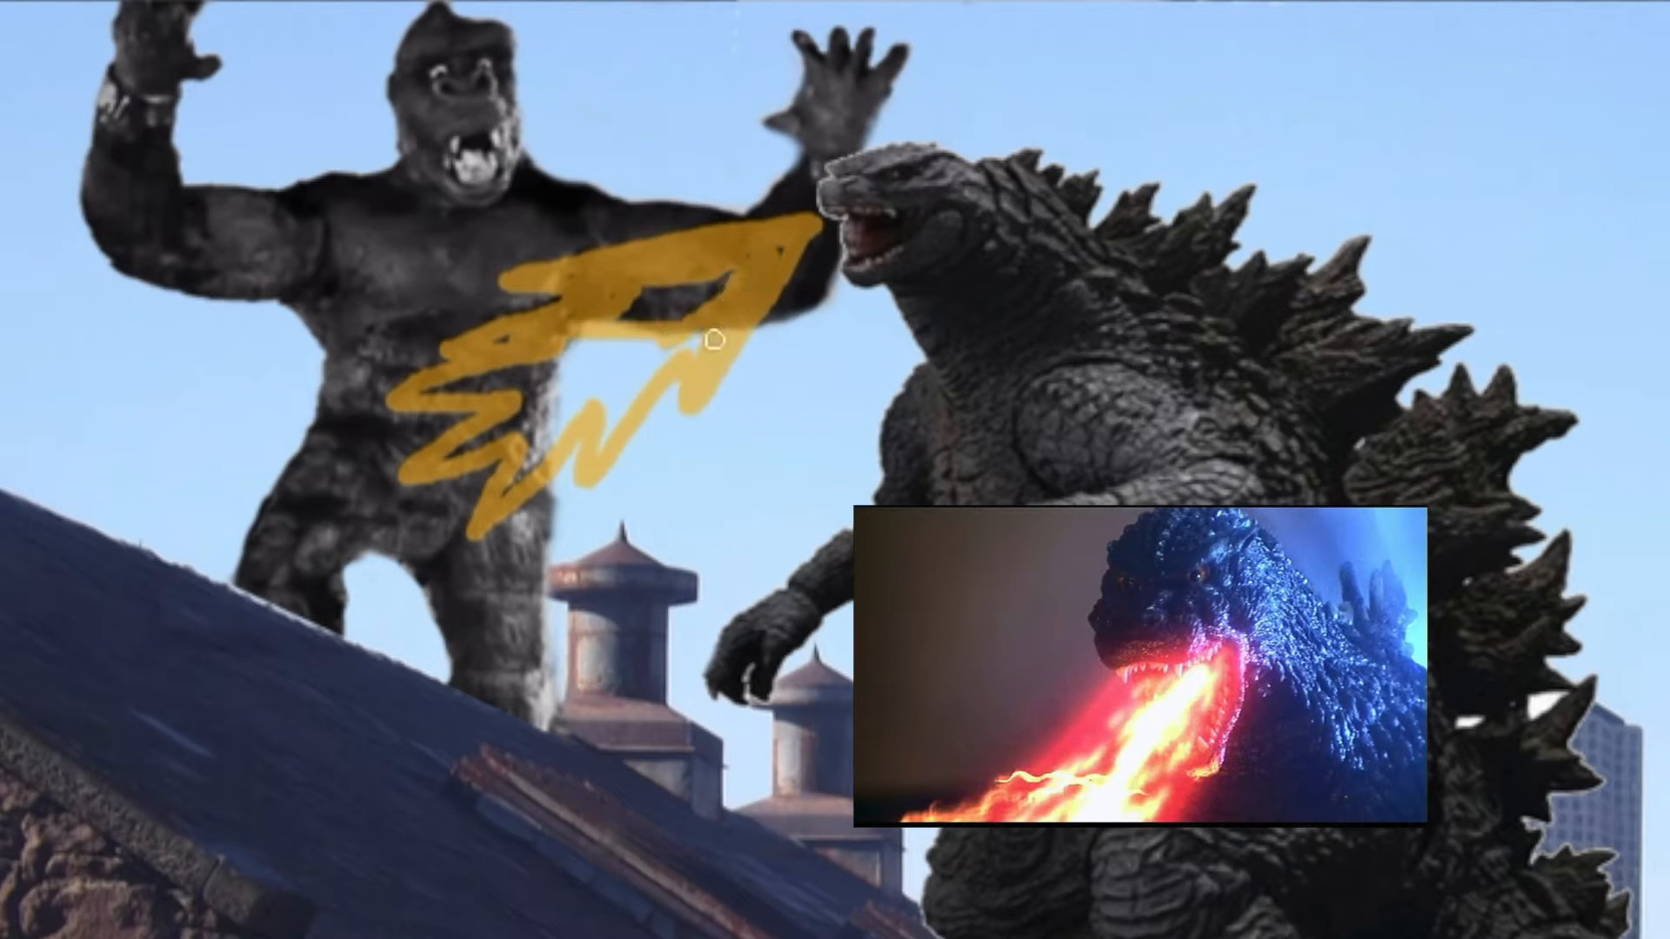
mouse_move(617, 406)
mouse_down()
mouse_move(715, 320)
mouse_move(480, 392)
mouse_up()
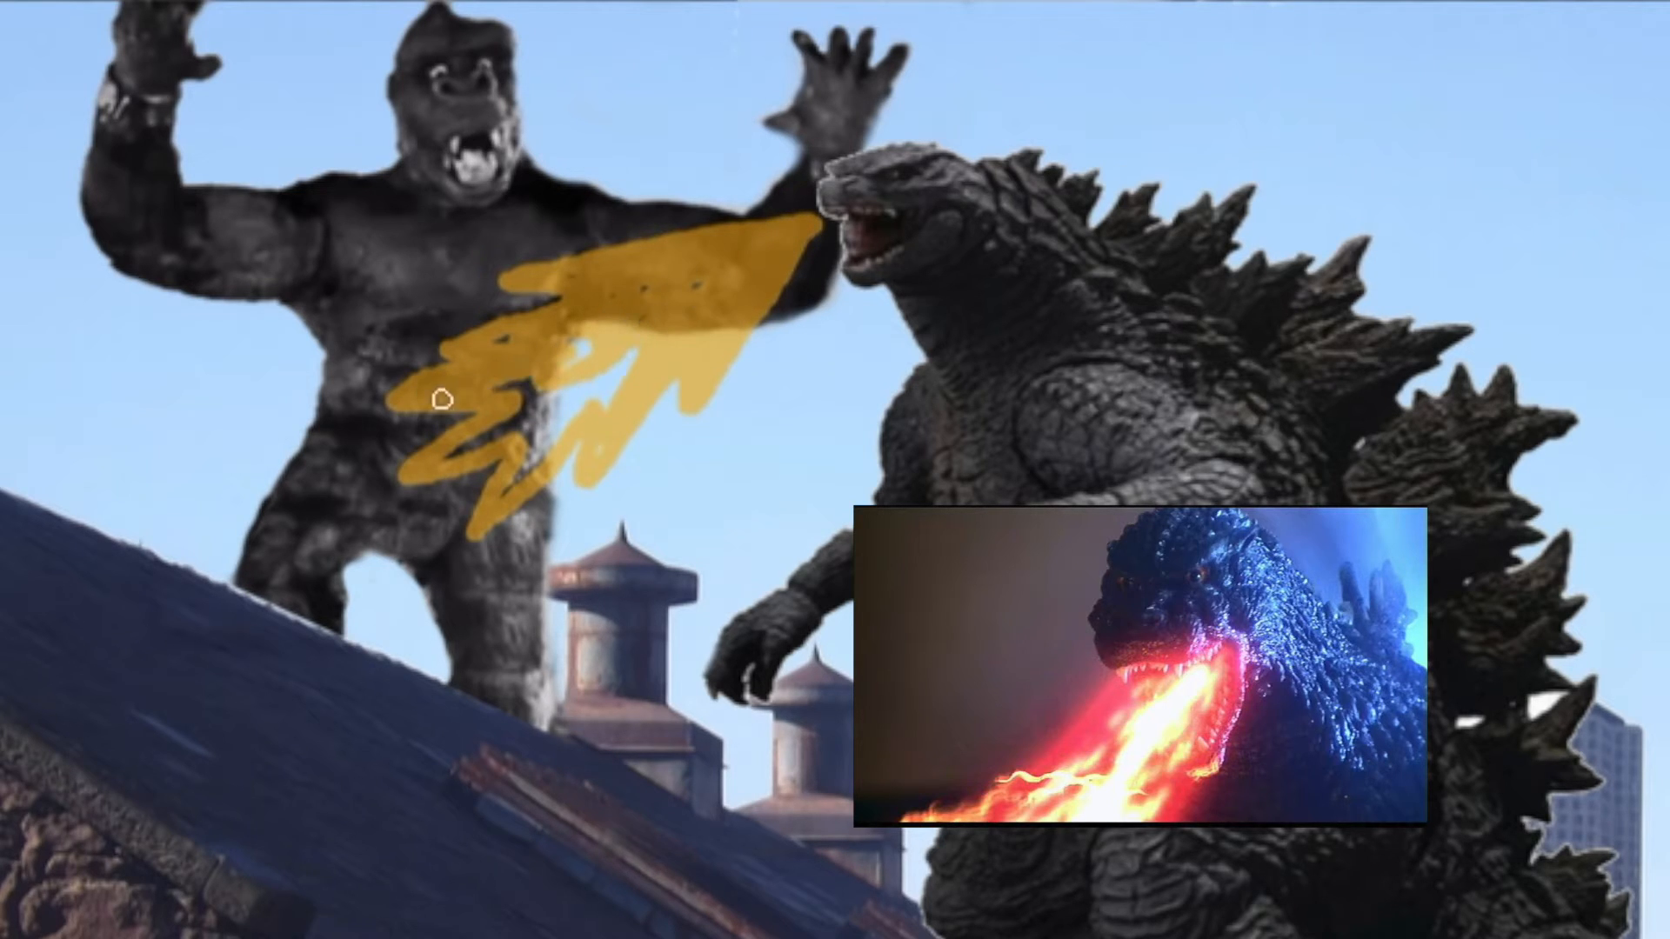
drag(488, 501, 591, 374)
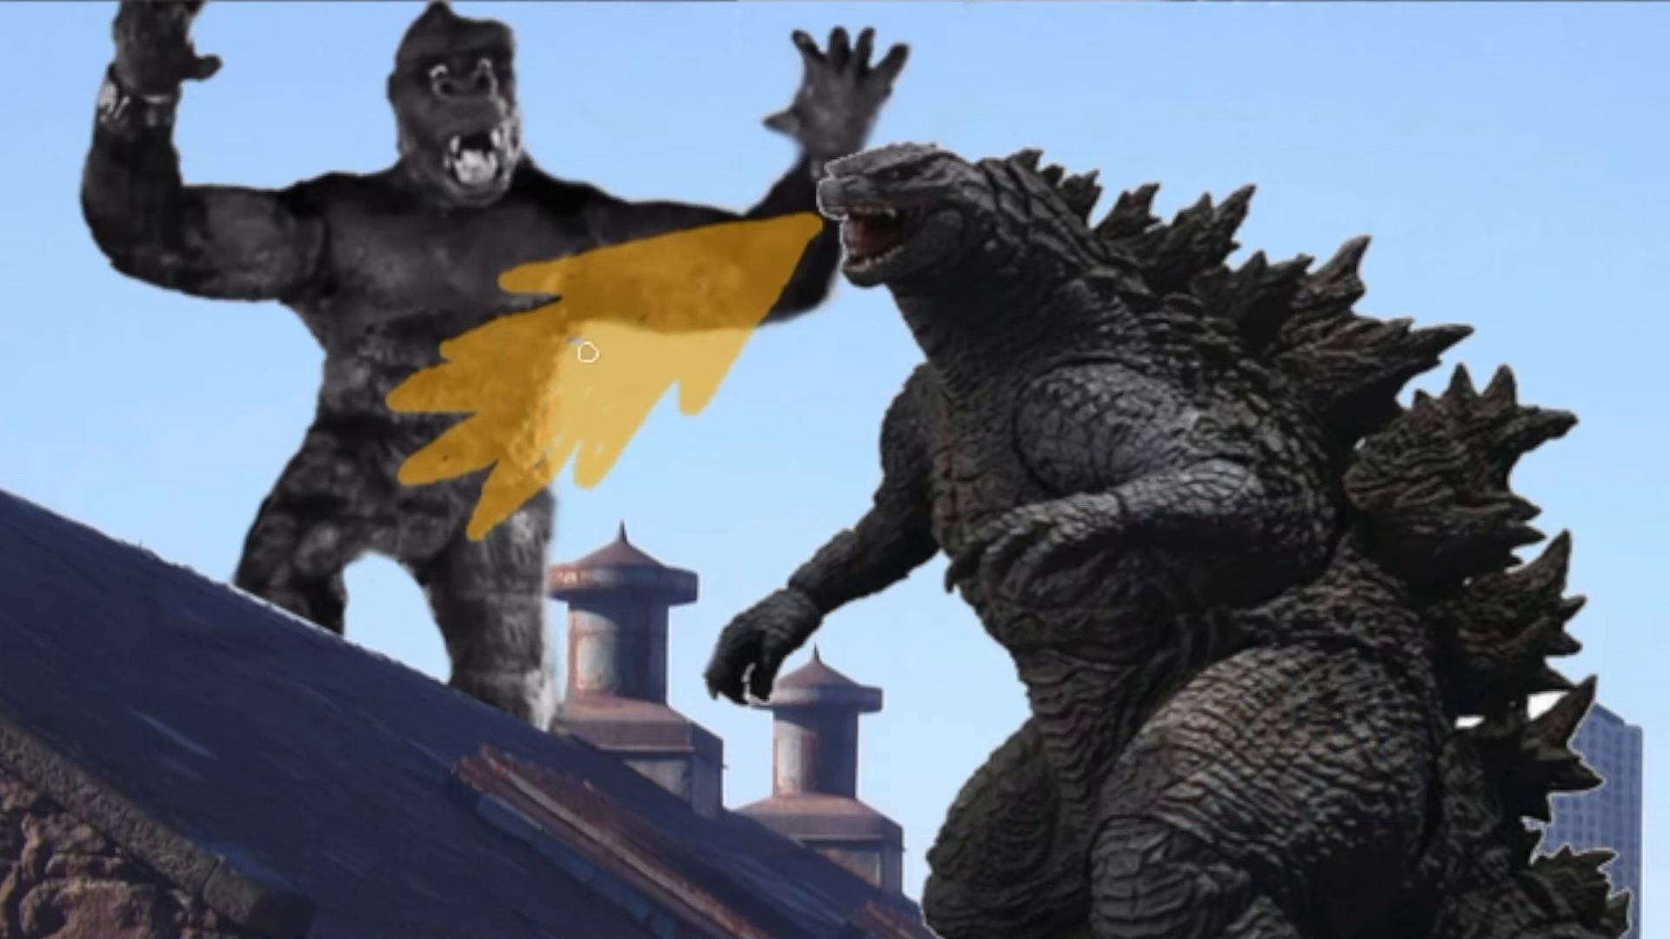
Step: Change the foreground colour to a bright yellow
click(33, 654)
click(884, 602)
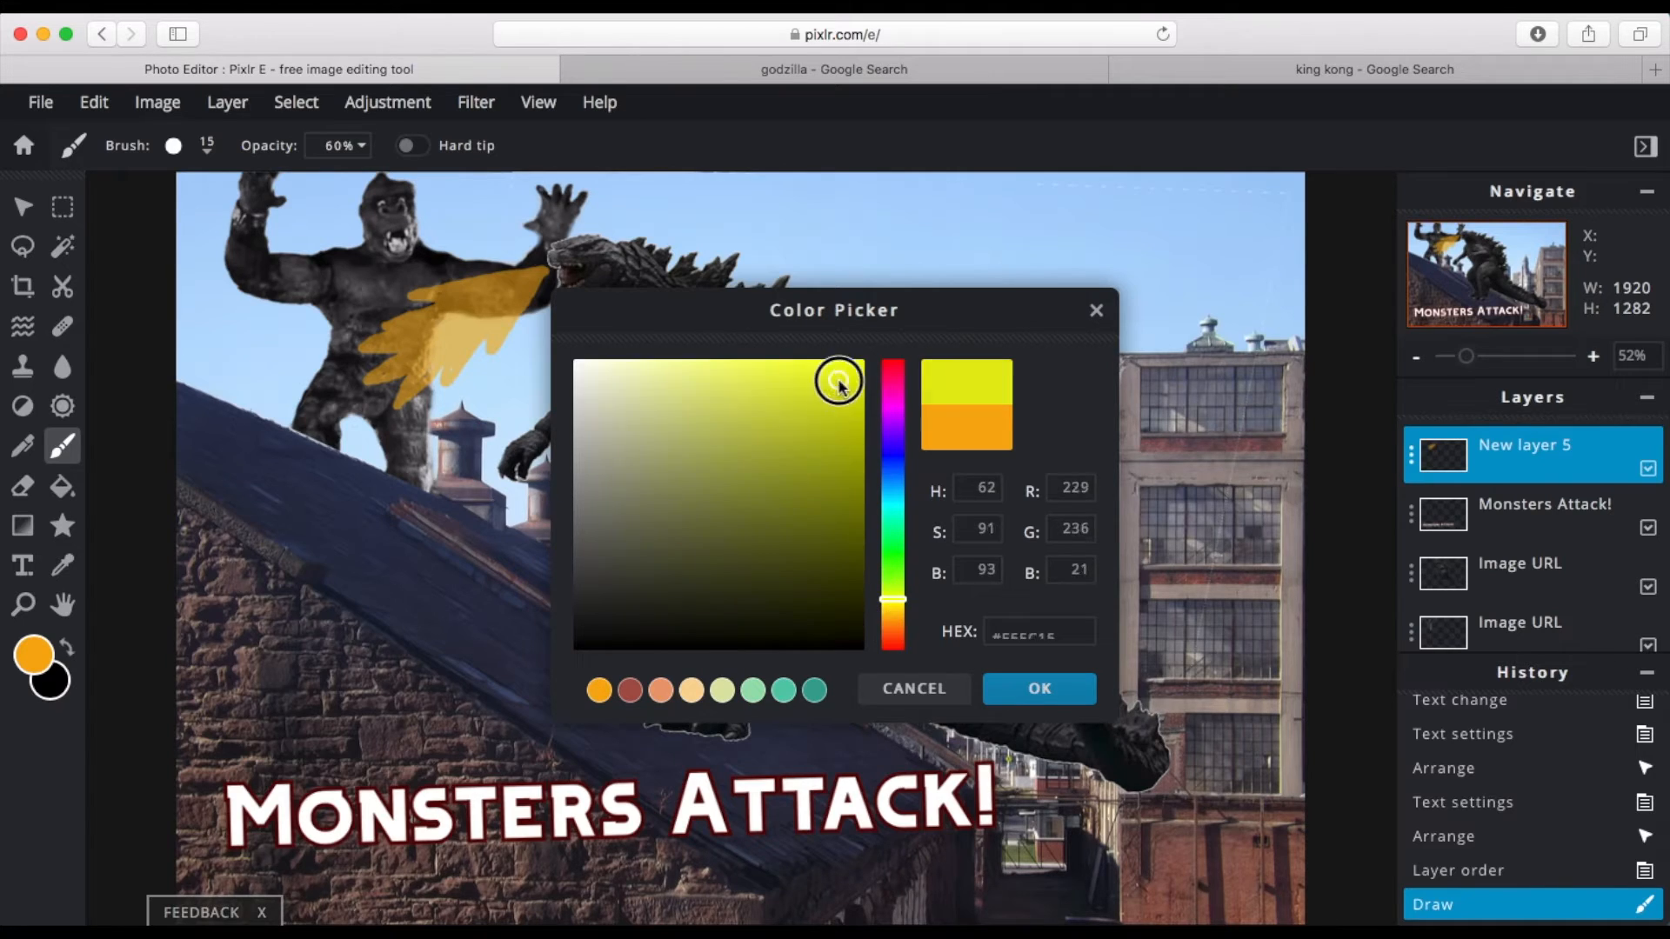
drag(839, 383, 861, 361)
click(1040, 688)
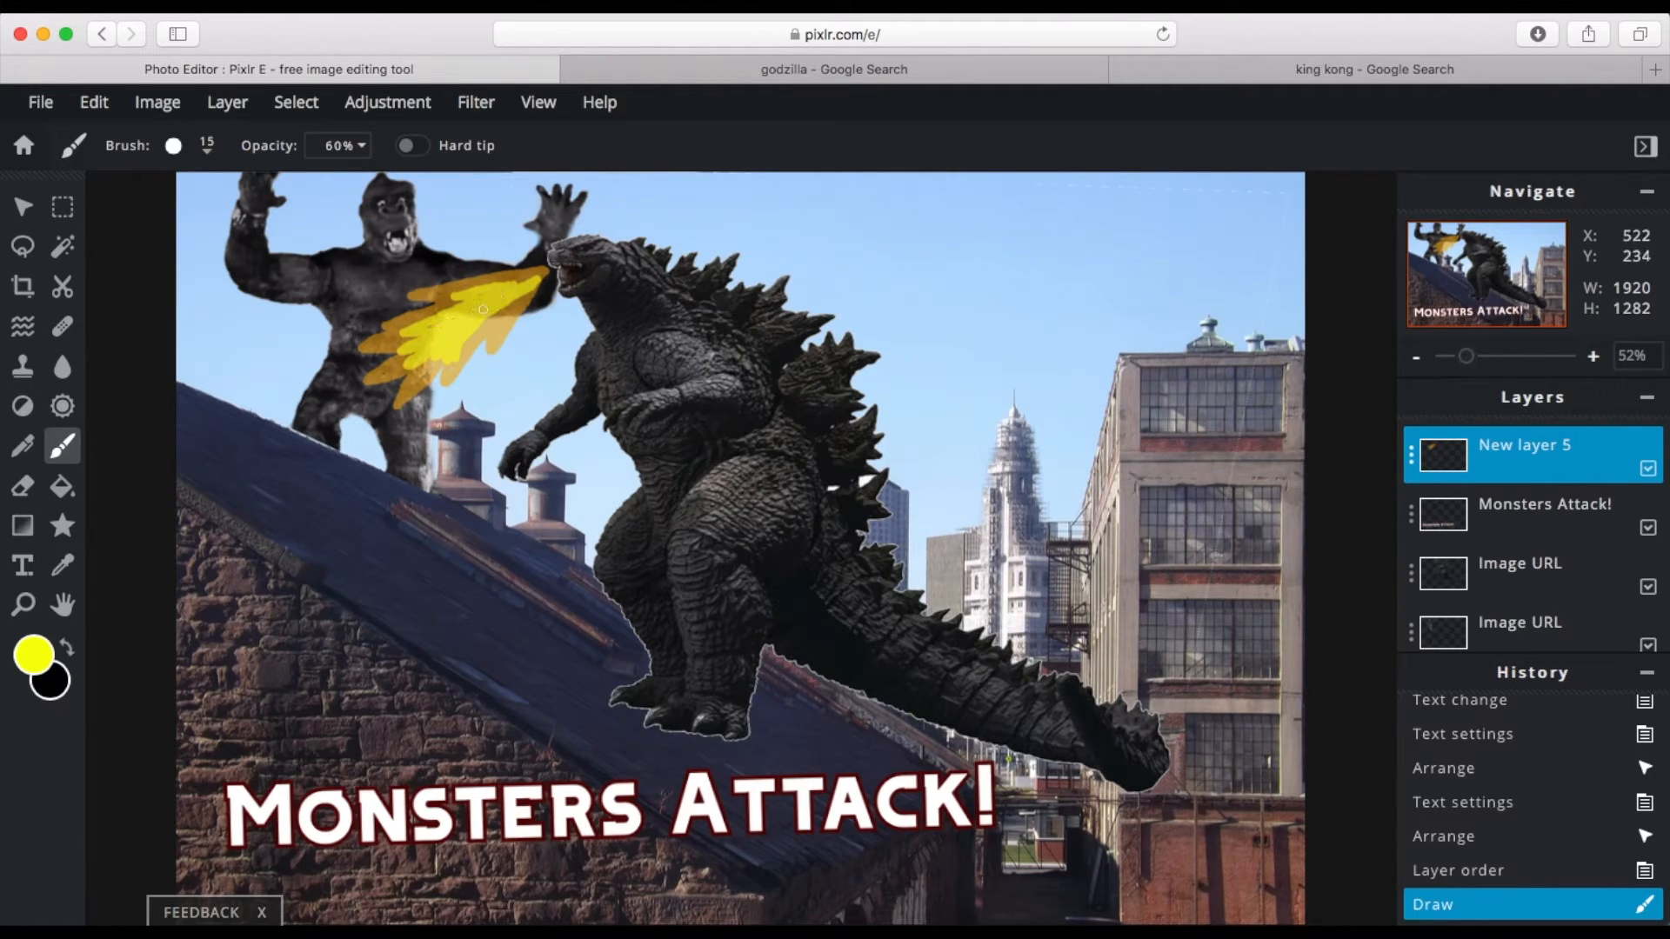
Step: Paint a yellow core inside the orange flame and short yellow sparks around its outer edge
mouse_move(521, 288)
mouse_down()
mouse_move(427, 329)
mouse_move(319, 340)
mouse_move(322, 379)
mouse_up()
drag(364, 394, 353, 415)
drag(391, 418, 384, 432)
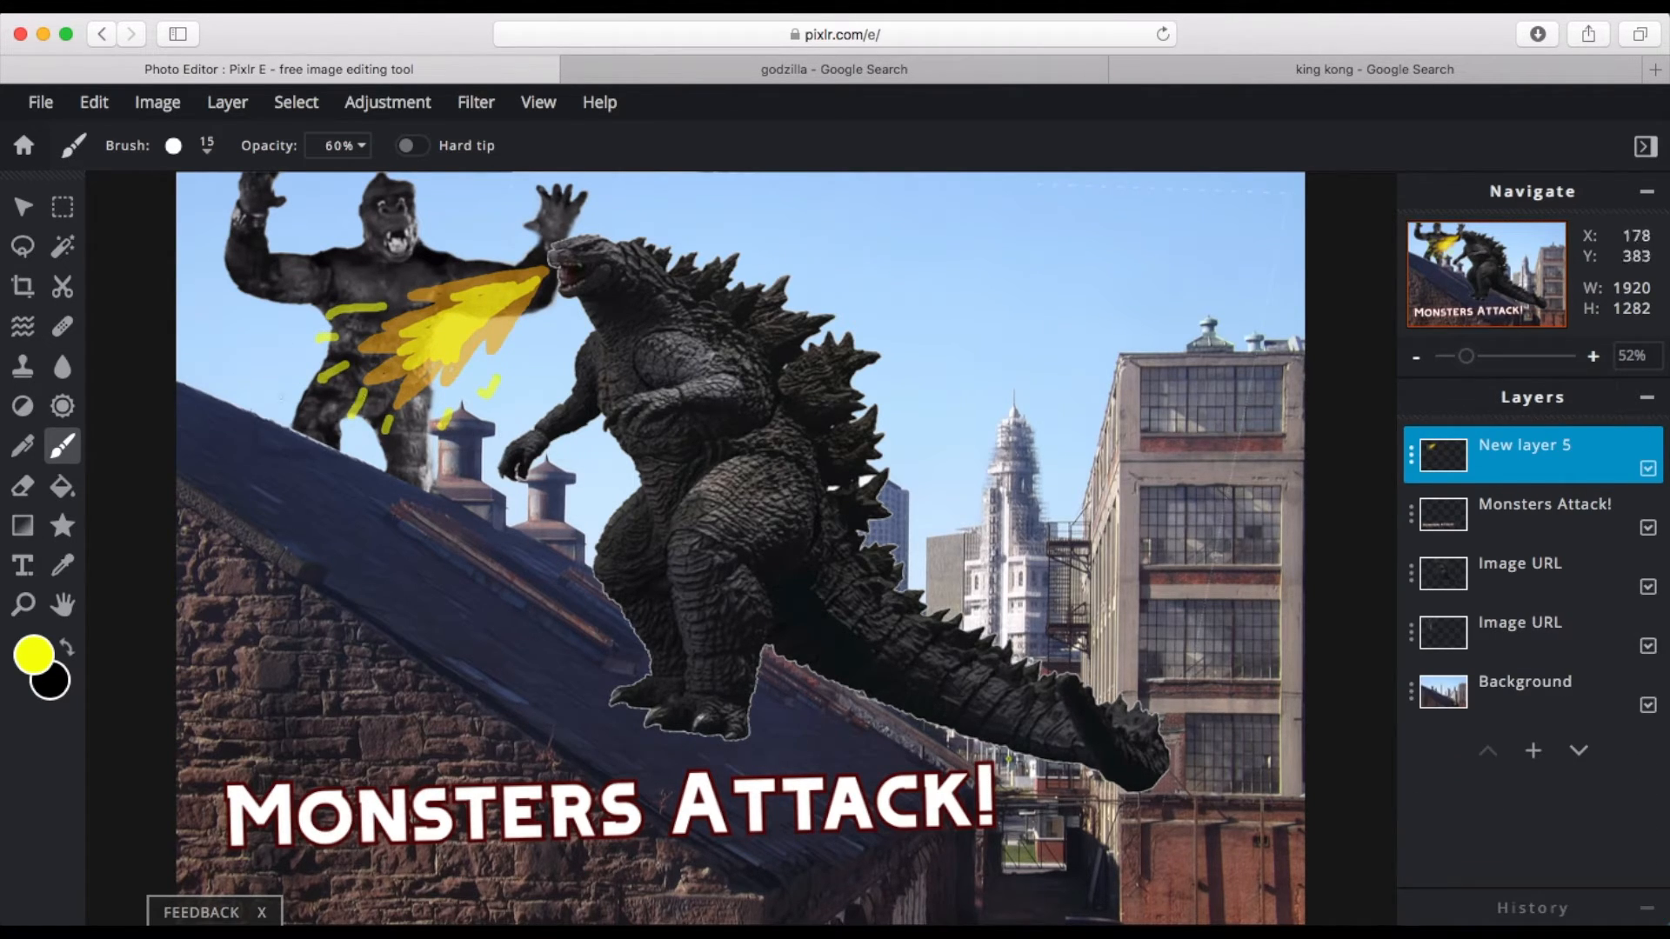
Step: Switch to the Google image results for Godzilla and search for "fighter jets" instead
click(817, 71)
scroll(522, 261, up, 5)
triple_click(418, 132)
text(fighter je)
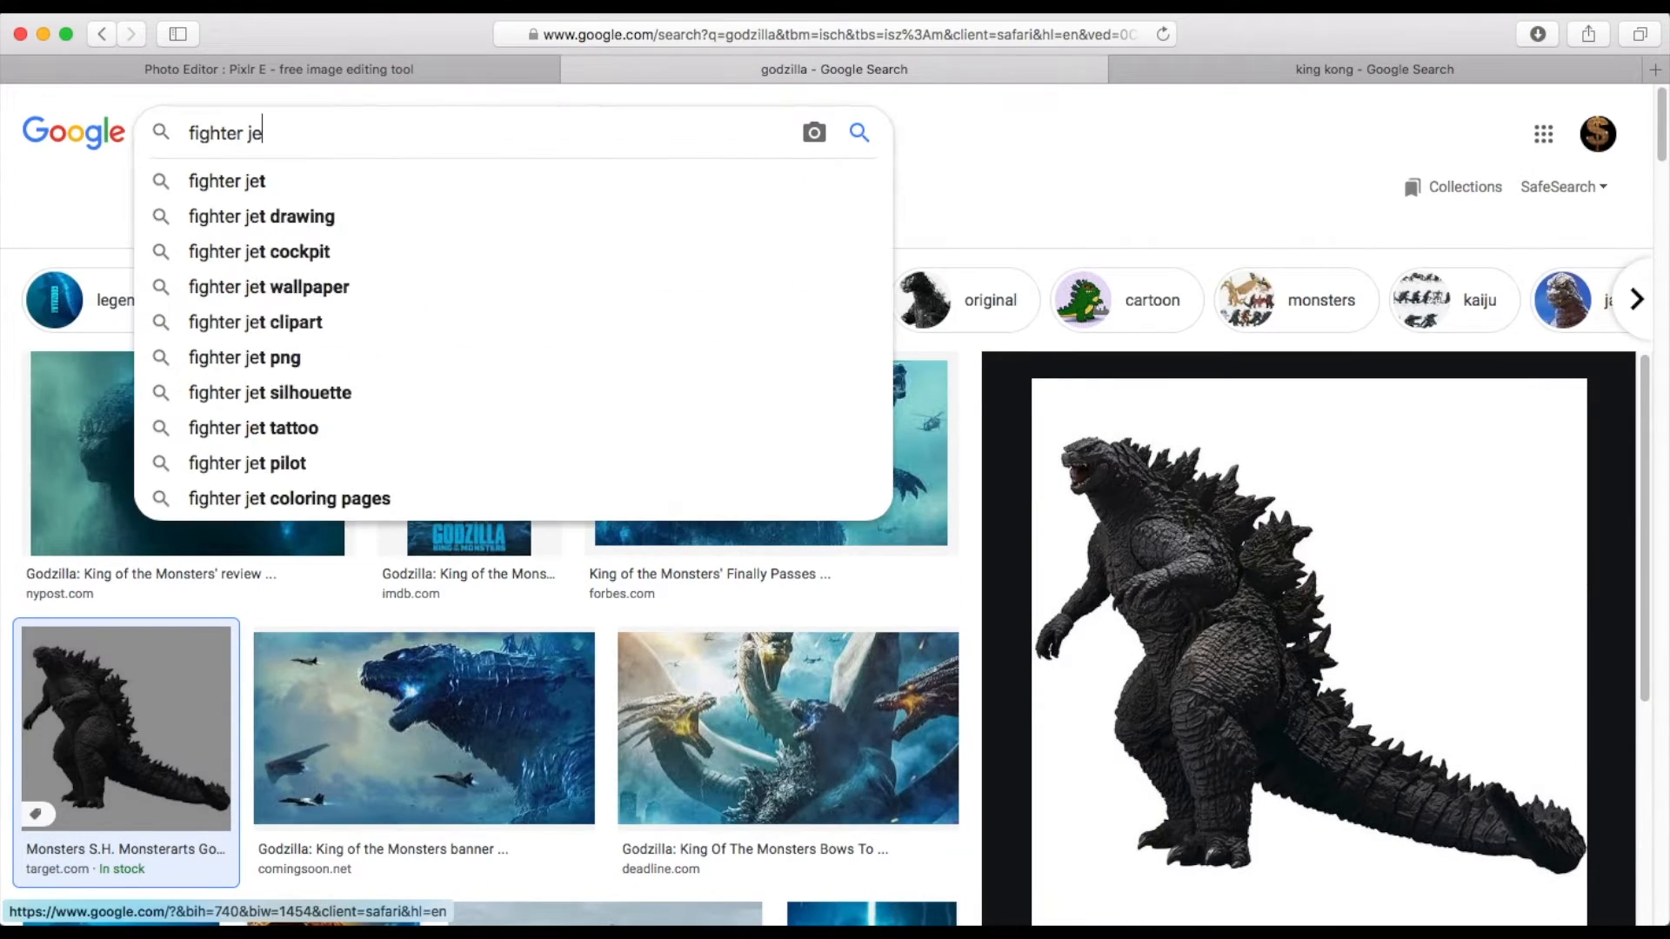
text(ts)
key(Return)
Step: Find the DW picture of two German Air Force jets among the related images and copy its image address
scroll(1416, 612, down, 2)
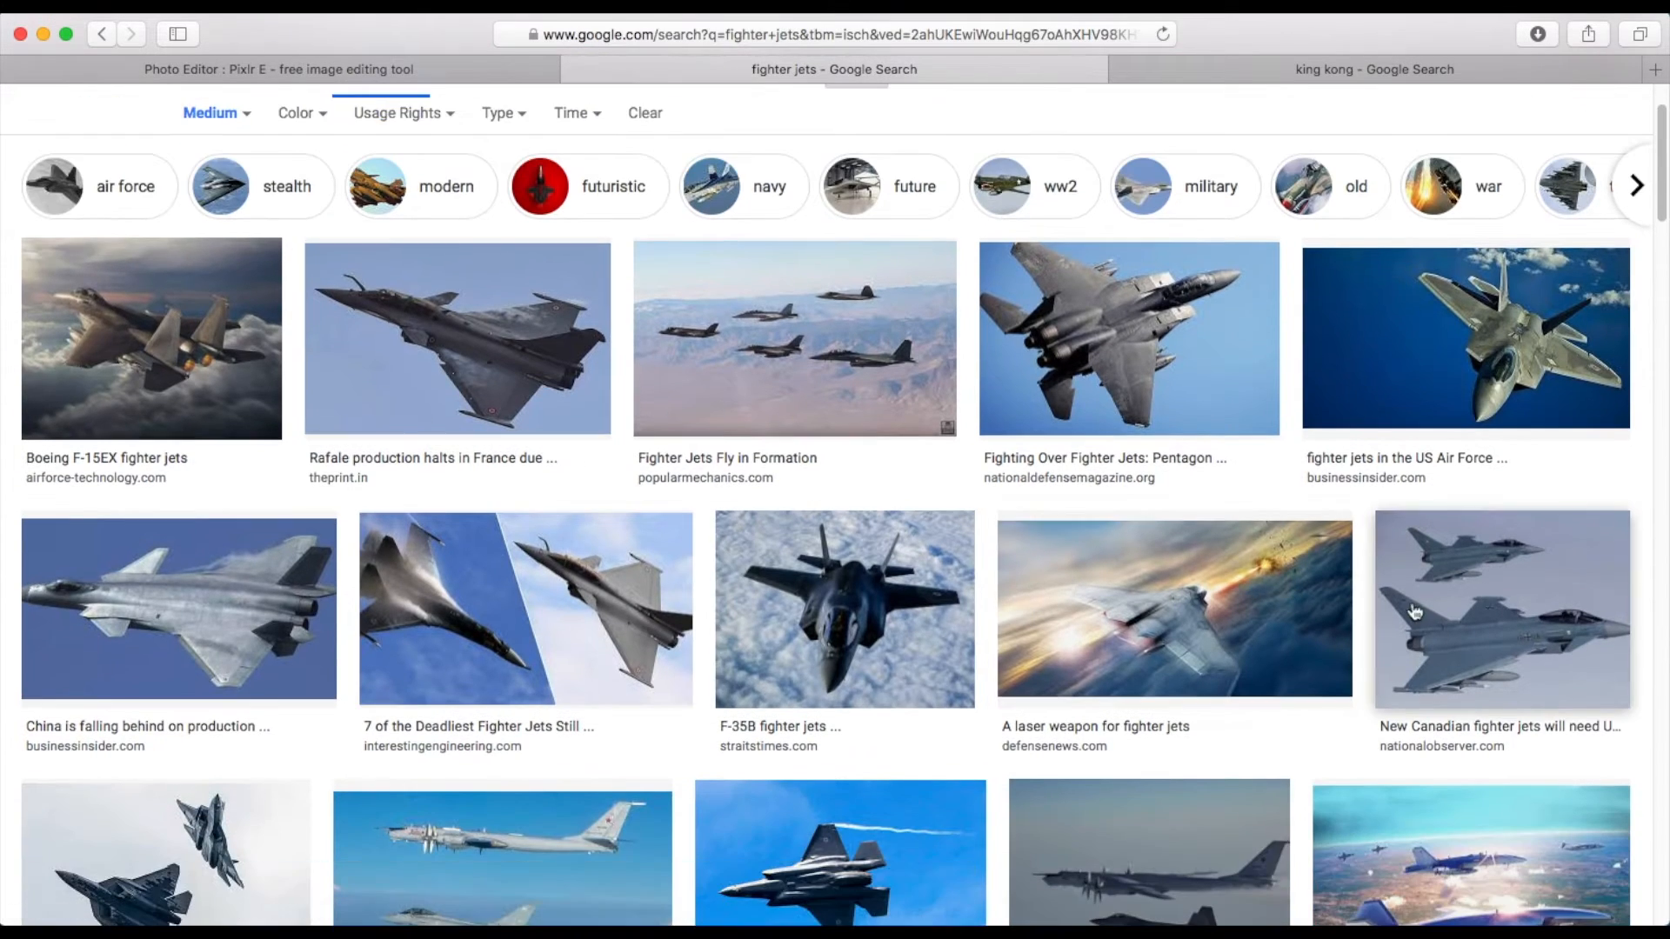
scroll(1415, 612, down, 3)
click(1479, 474)
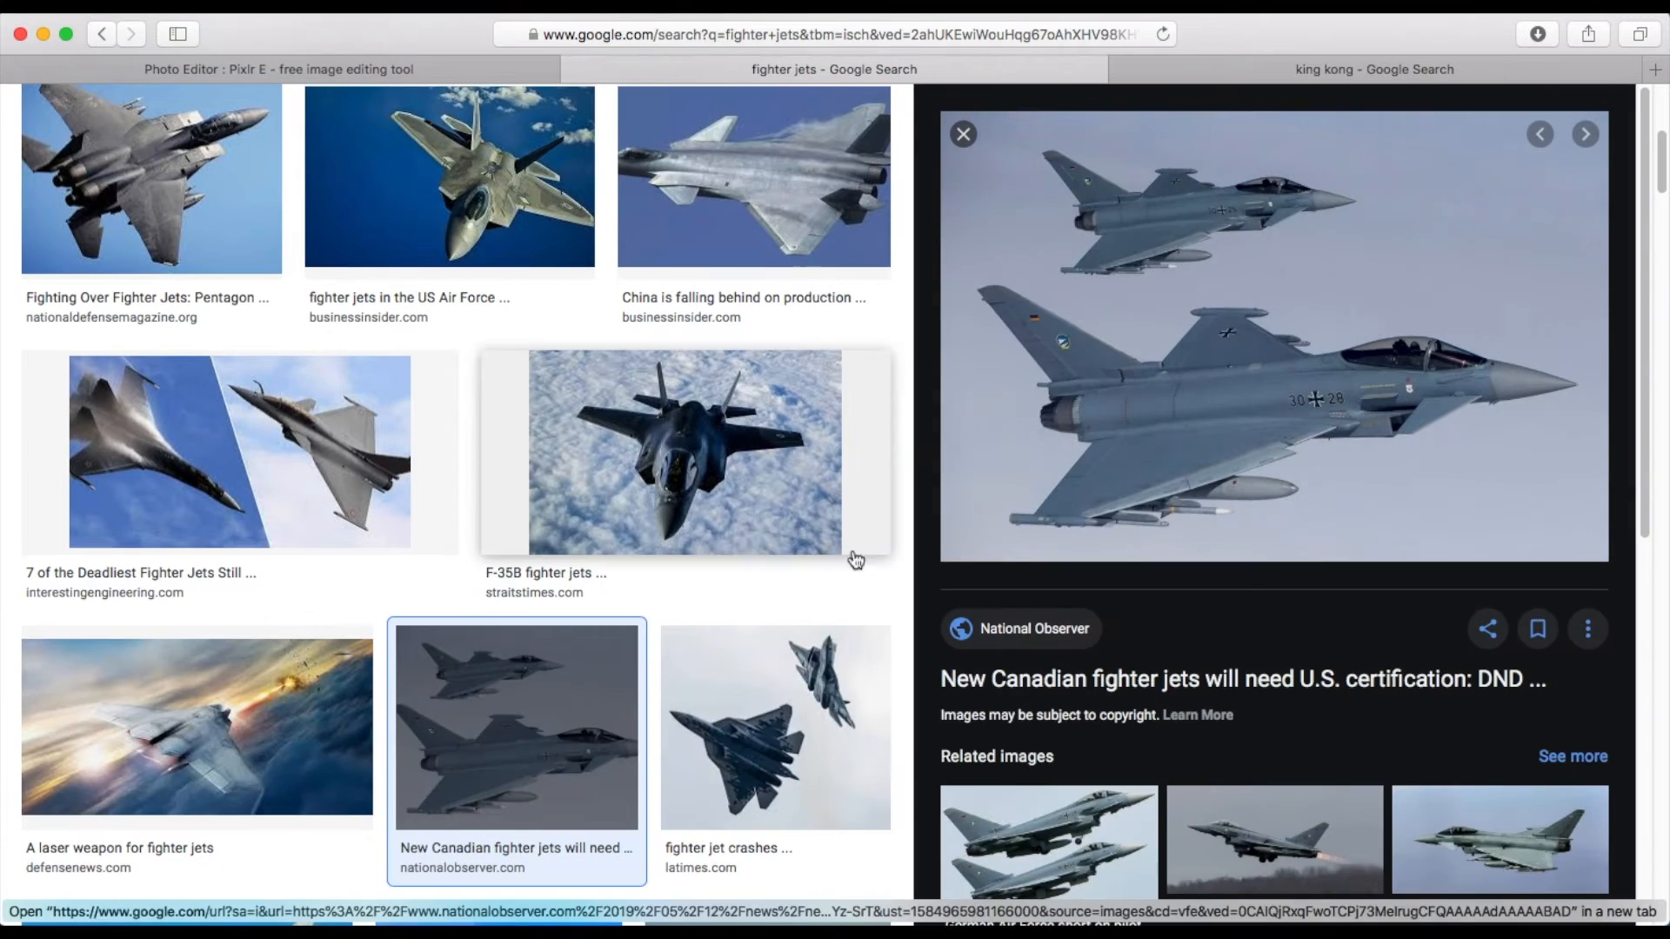
scroll(739, 557, down, 6)
click(1003, 839)
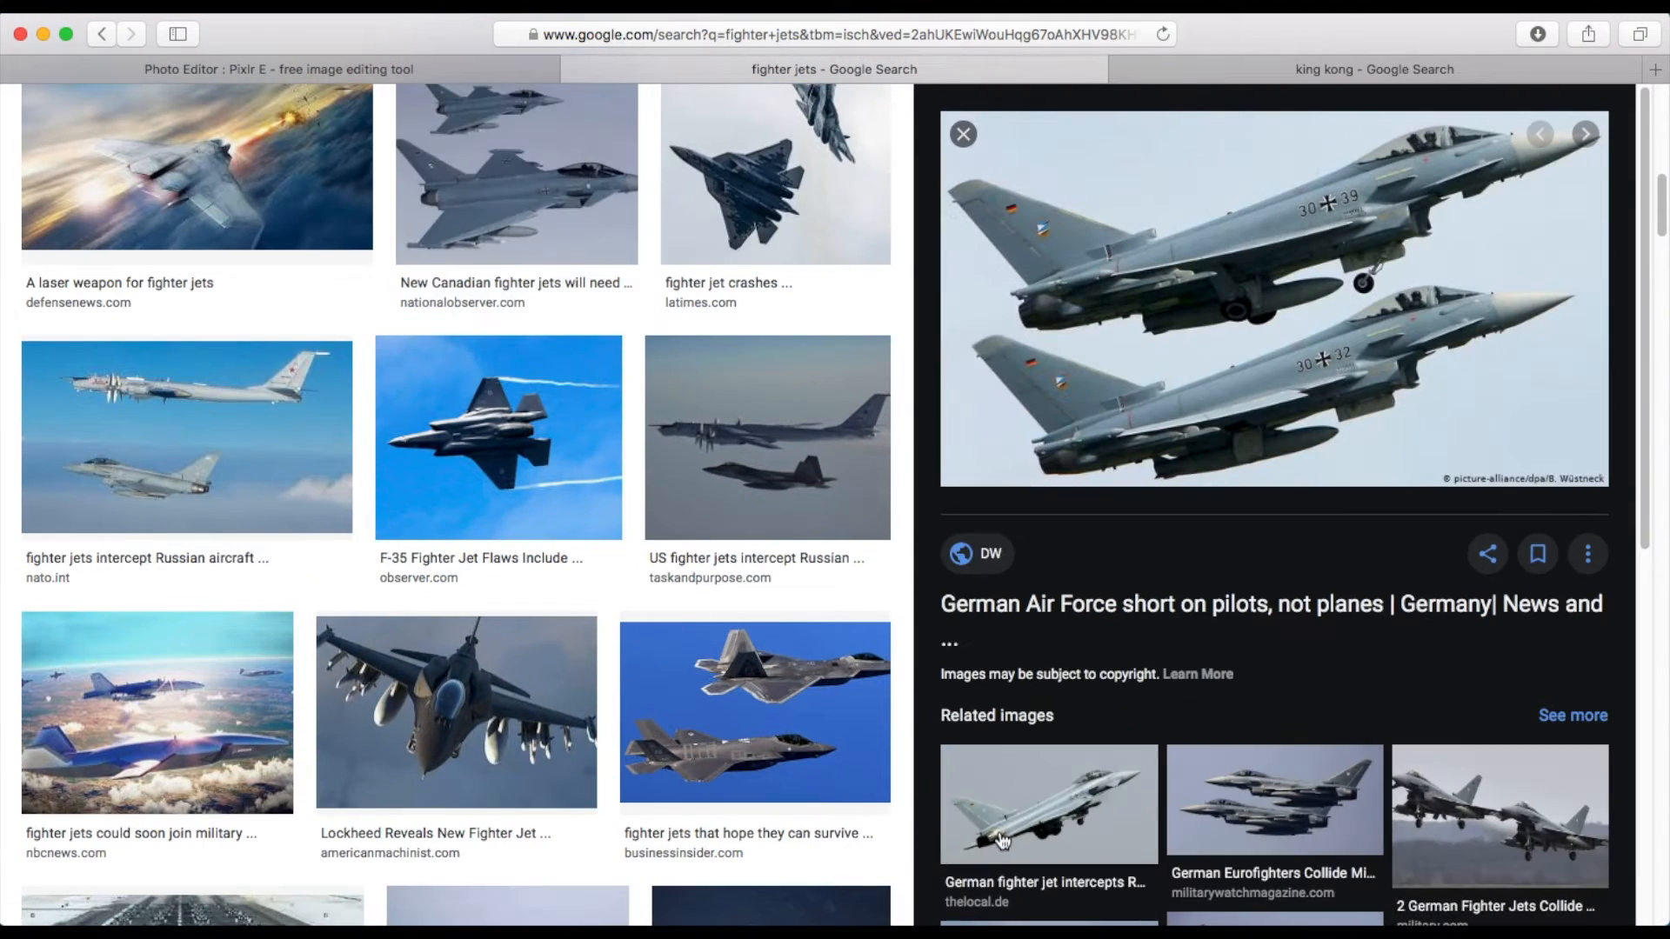
right_click(1265, 302)
click(1305, 649)
Step: Return to Pixlr E and load the copied jet image URL as a layer in the current document
click(404, 68)
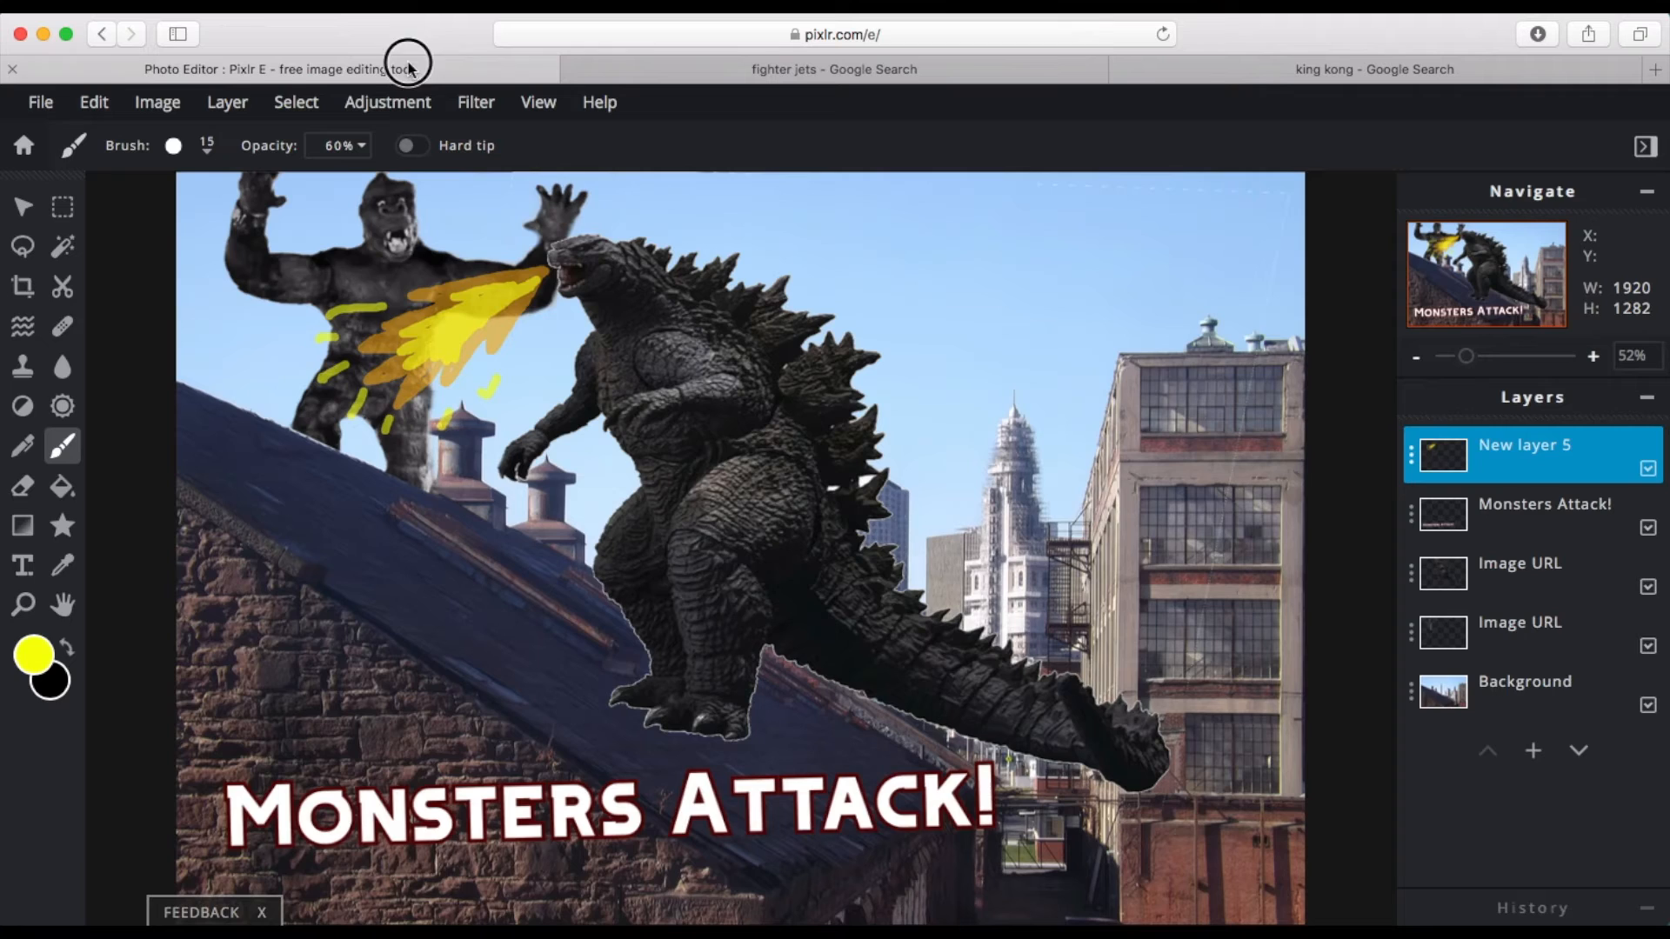
click(26, 148)
click(157, 503)
click(695, 510)
key(super+v)
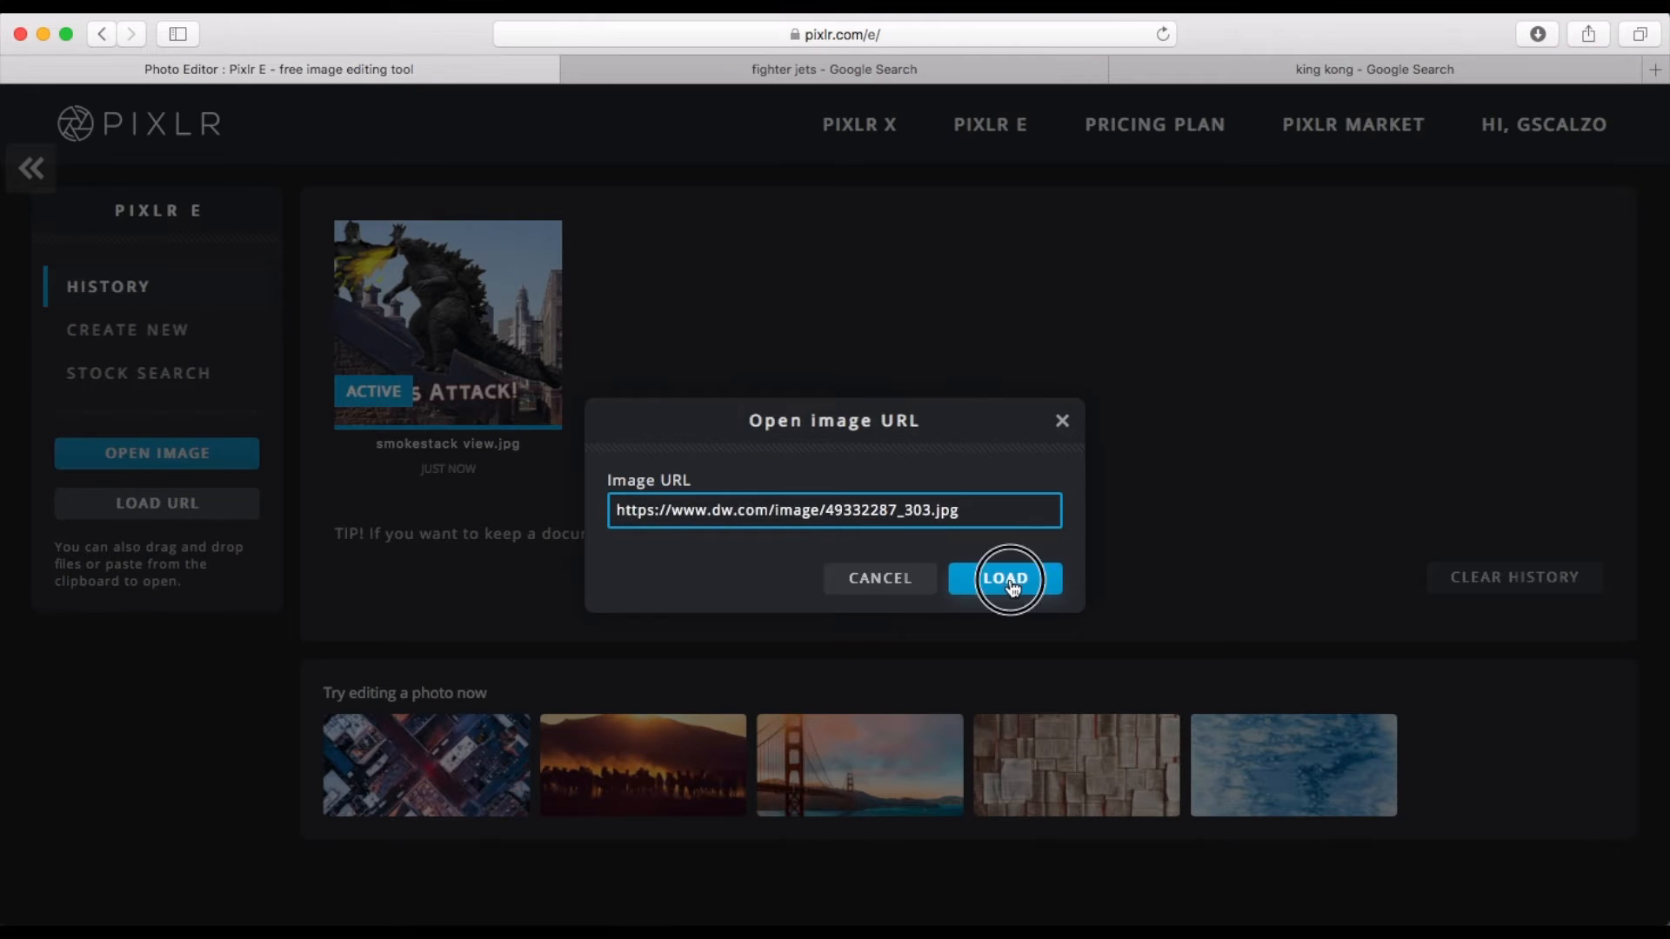
click(1001, 581)
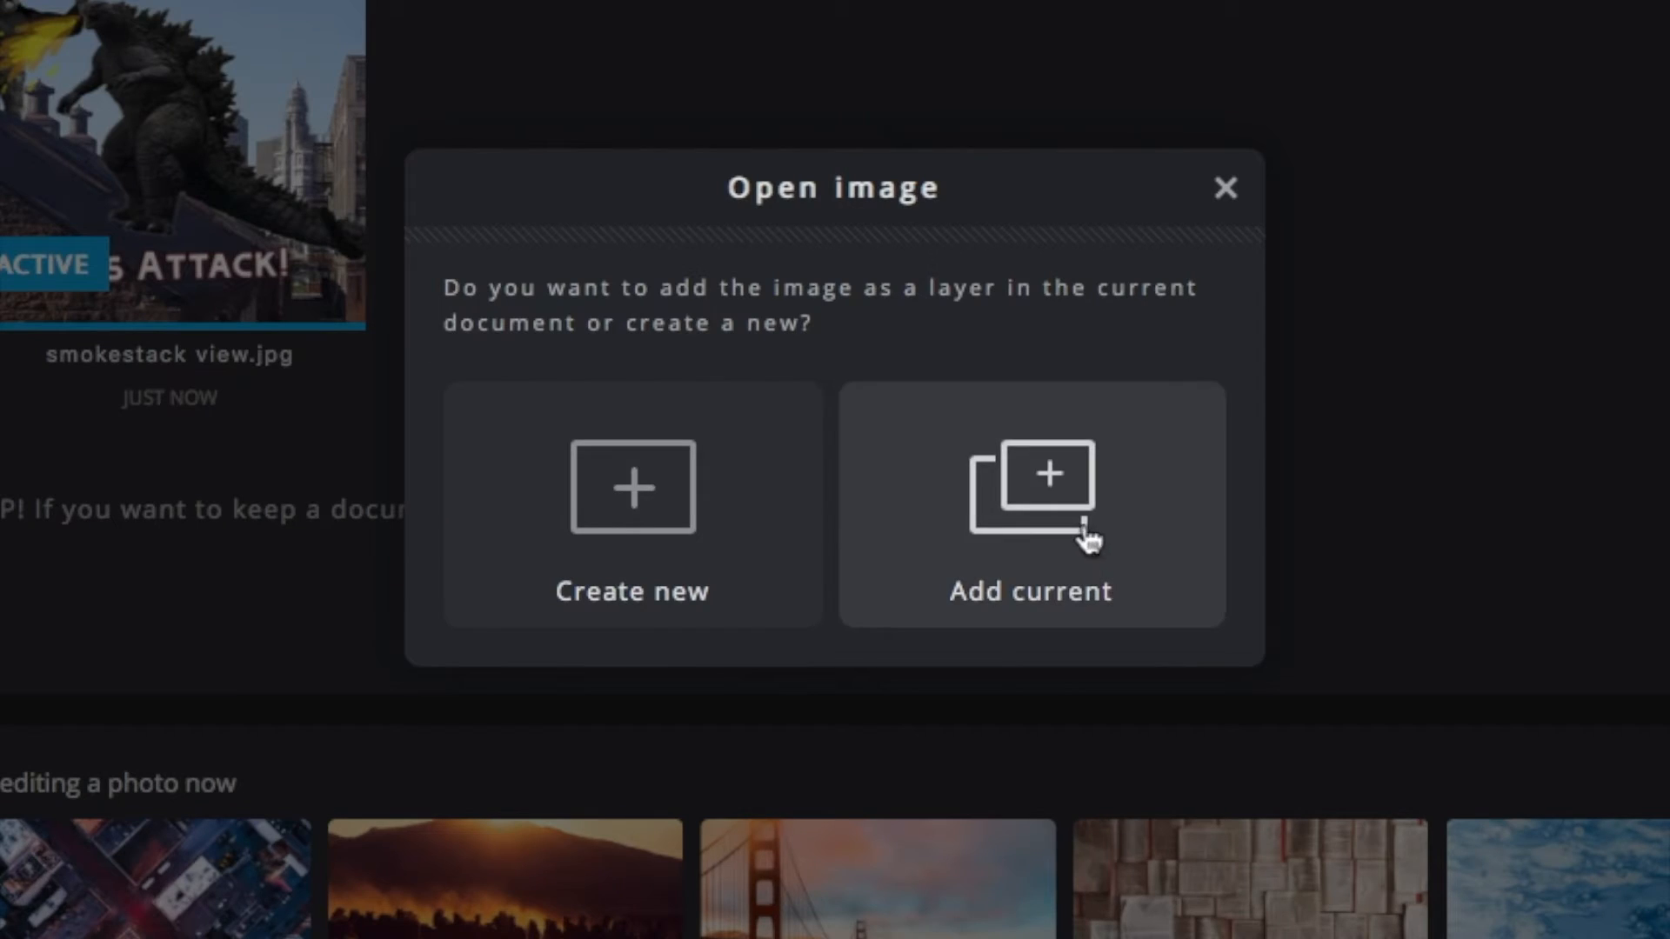
click(1063, 520)
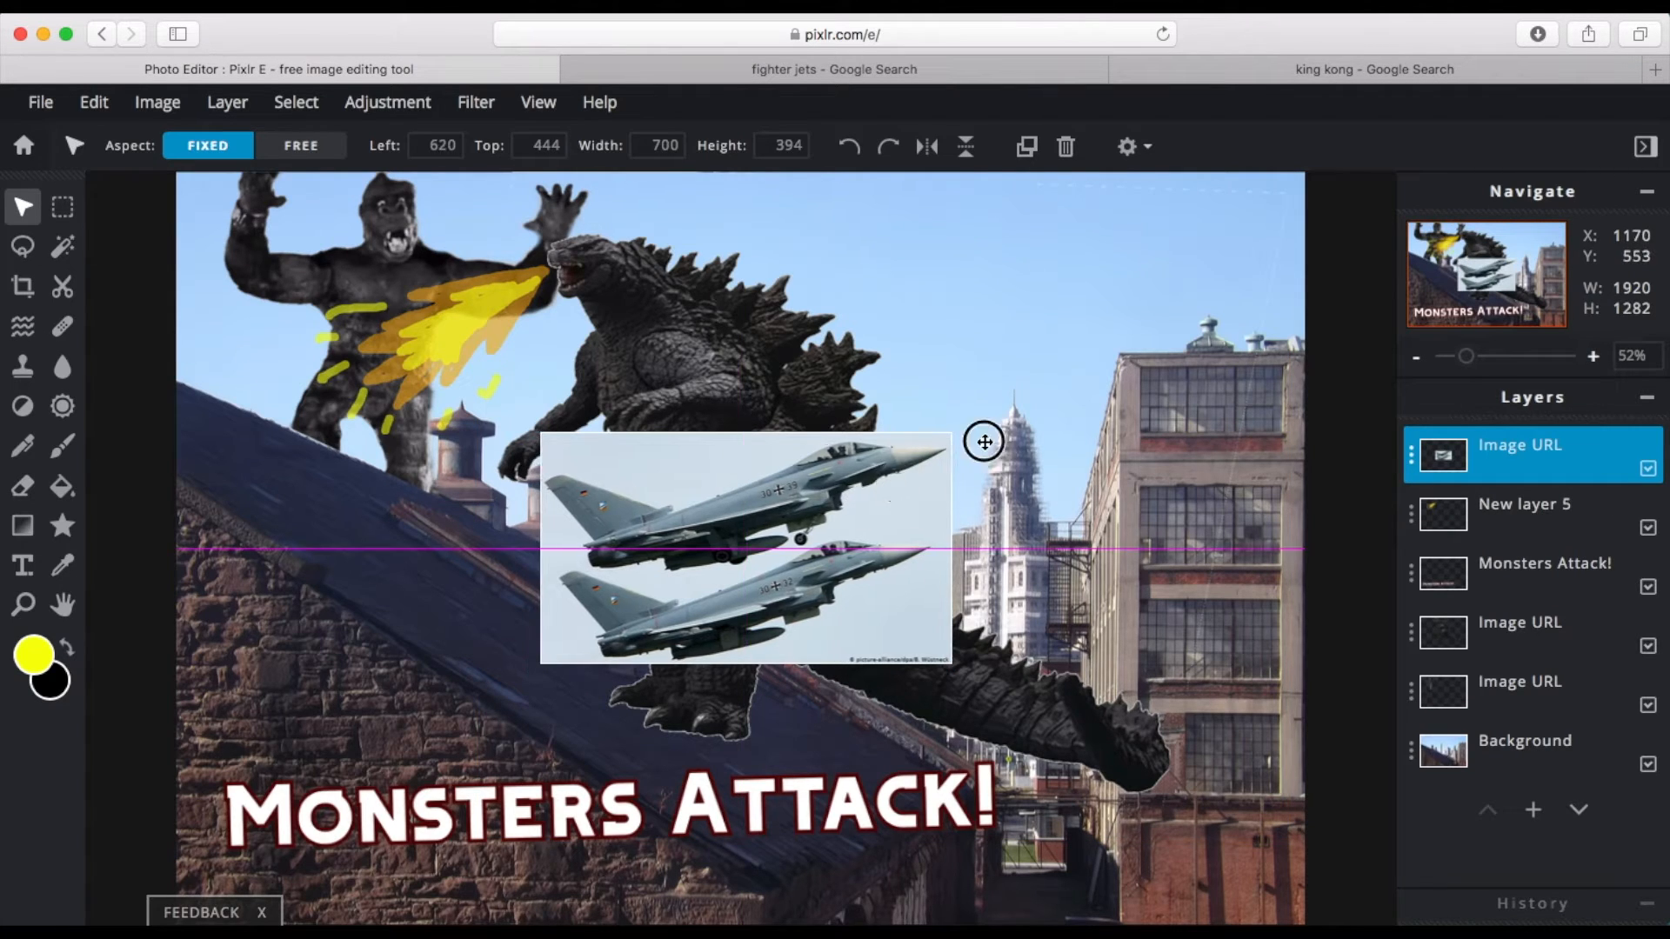
Step: Move the jets image to the sky beside Godzilla's back, at left 1011 and top 220, and flip it horizontally
drag(983, 442, 1179, 532)
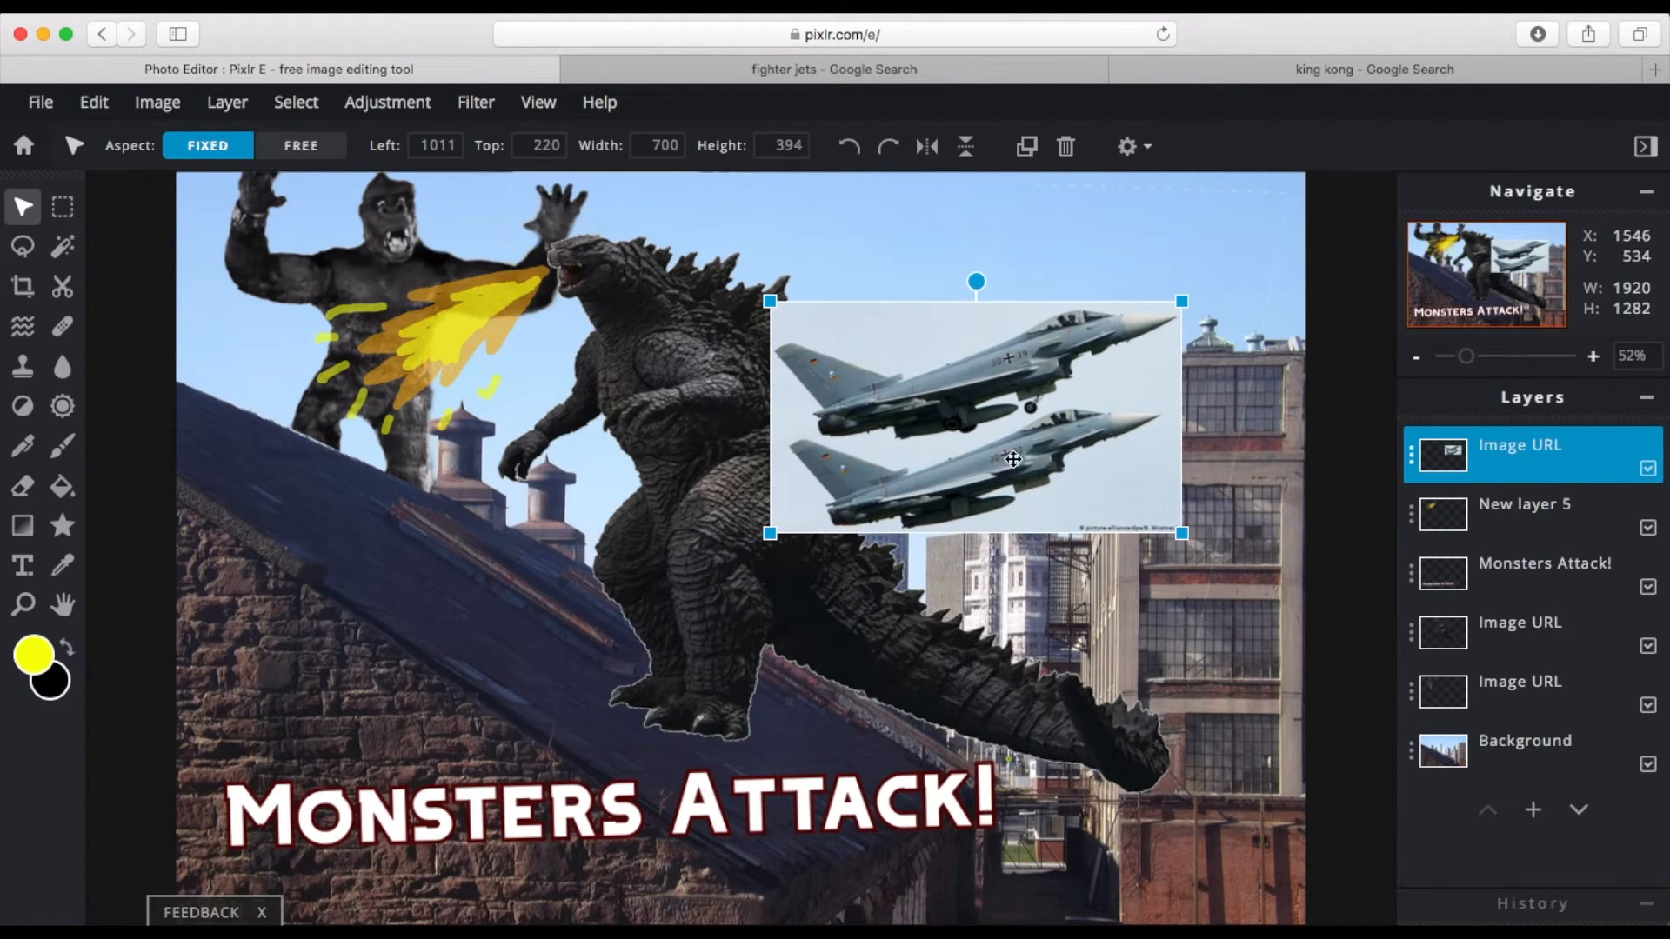
click(94, 101)
mouse_move(184, 403)
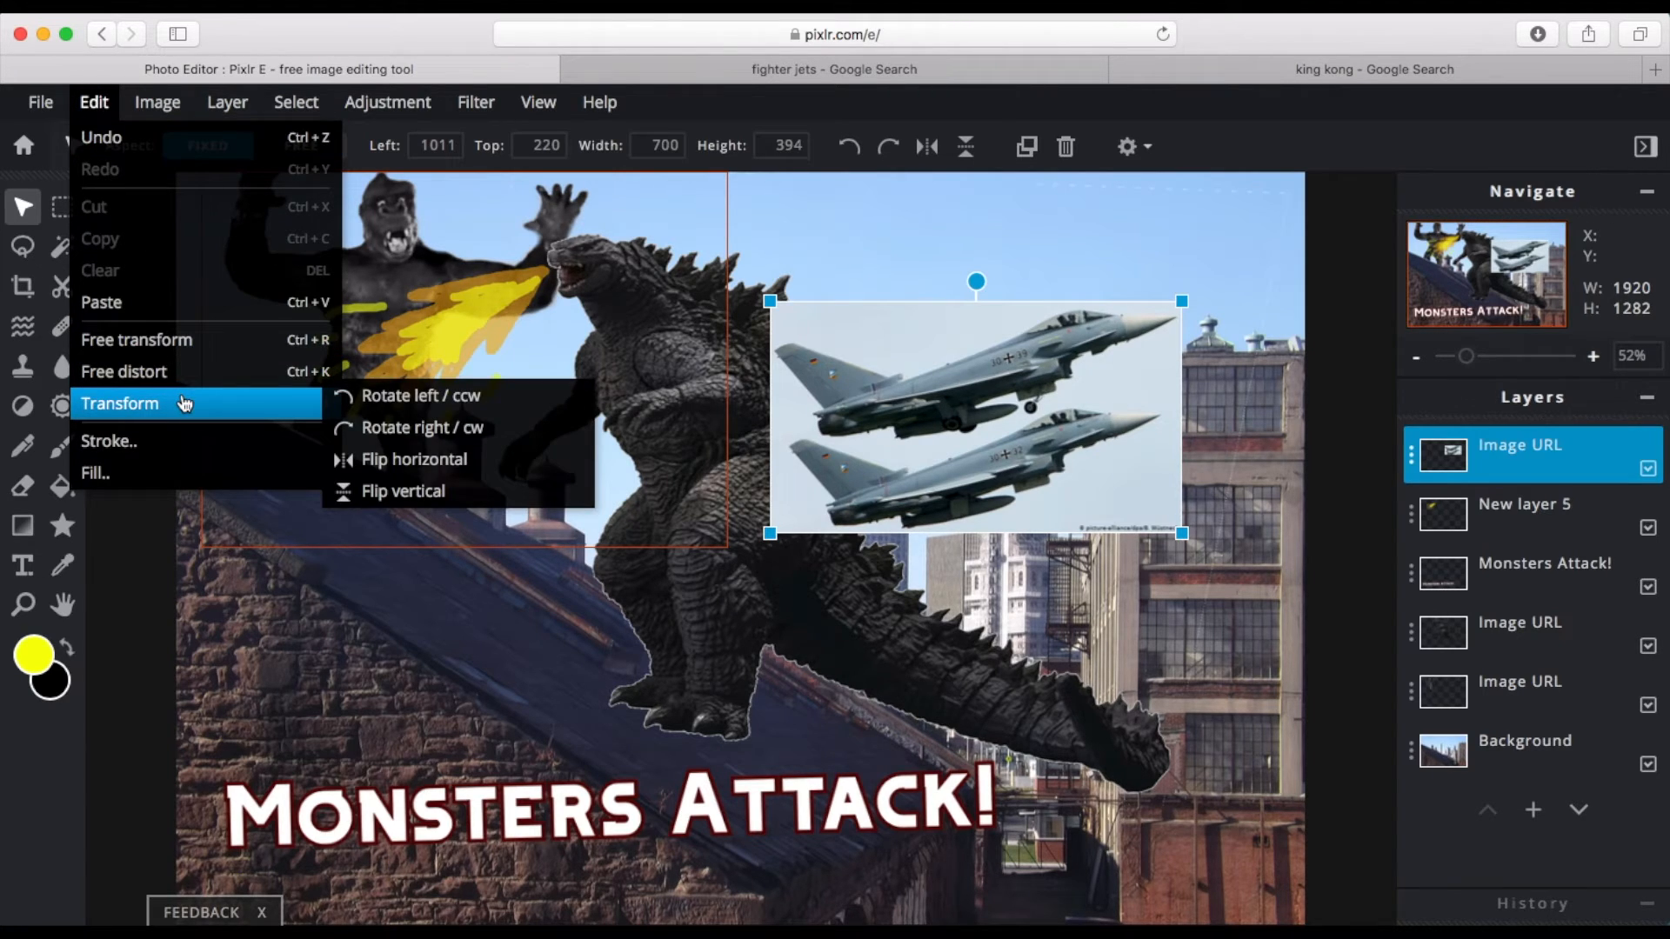
click(431, 459)
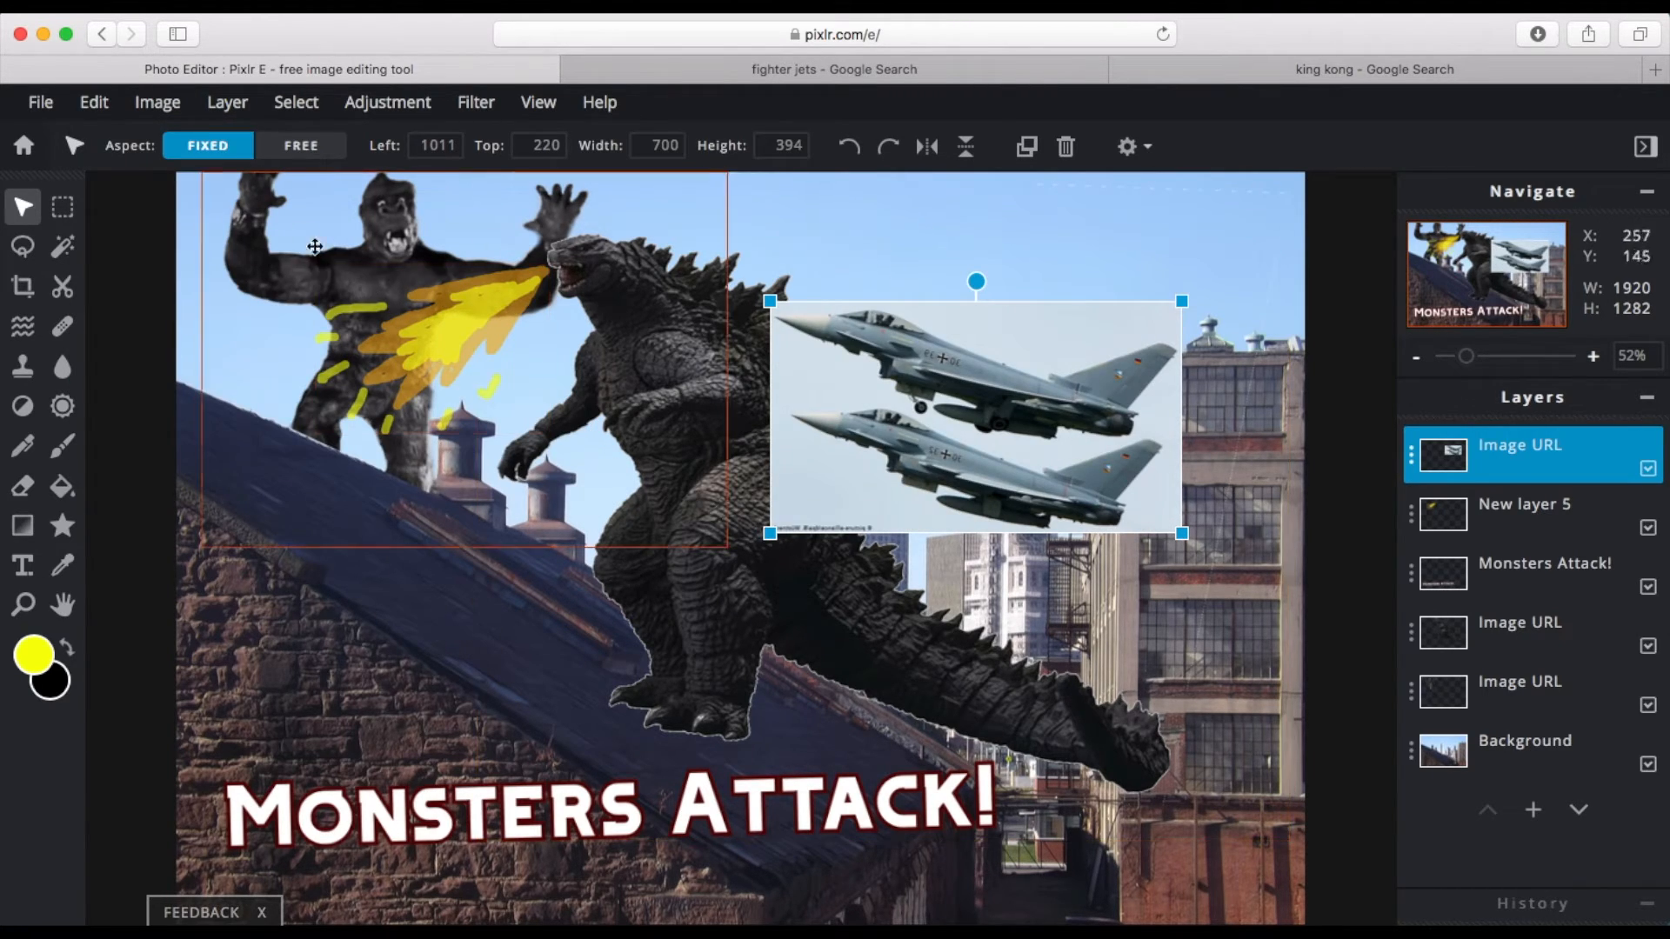
Step: Free transform the jets image to about 359 by 216, tilt it nose-down in the sky above the factory building, and apply the transform
click(99, 103)
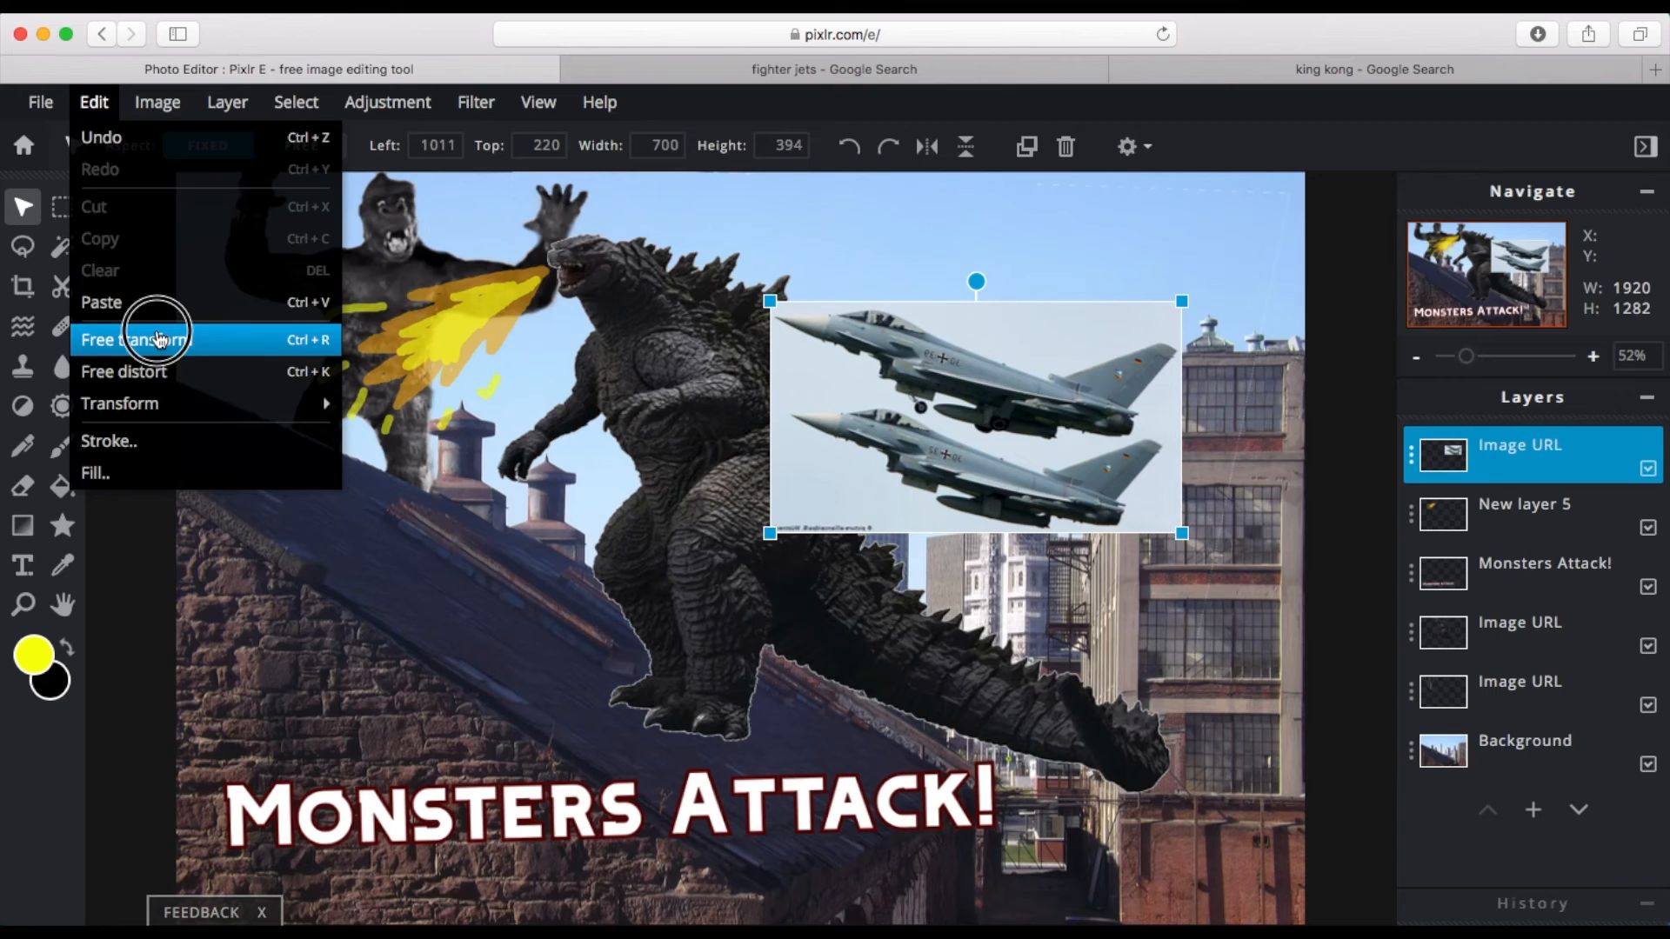
click(574, 413)
drag(770, 540, 832, 675)
drag(933, 492, 996, 418)
drag(916, 582, 1087, 405)
drag(1131, 322, 1022, 322)
drag(1158, 292, 1167, 298)
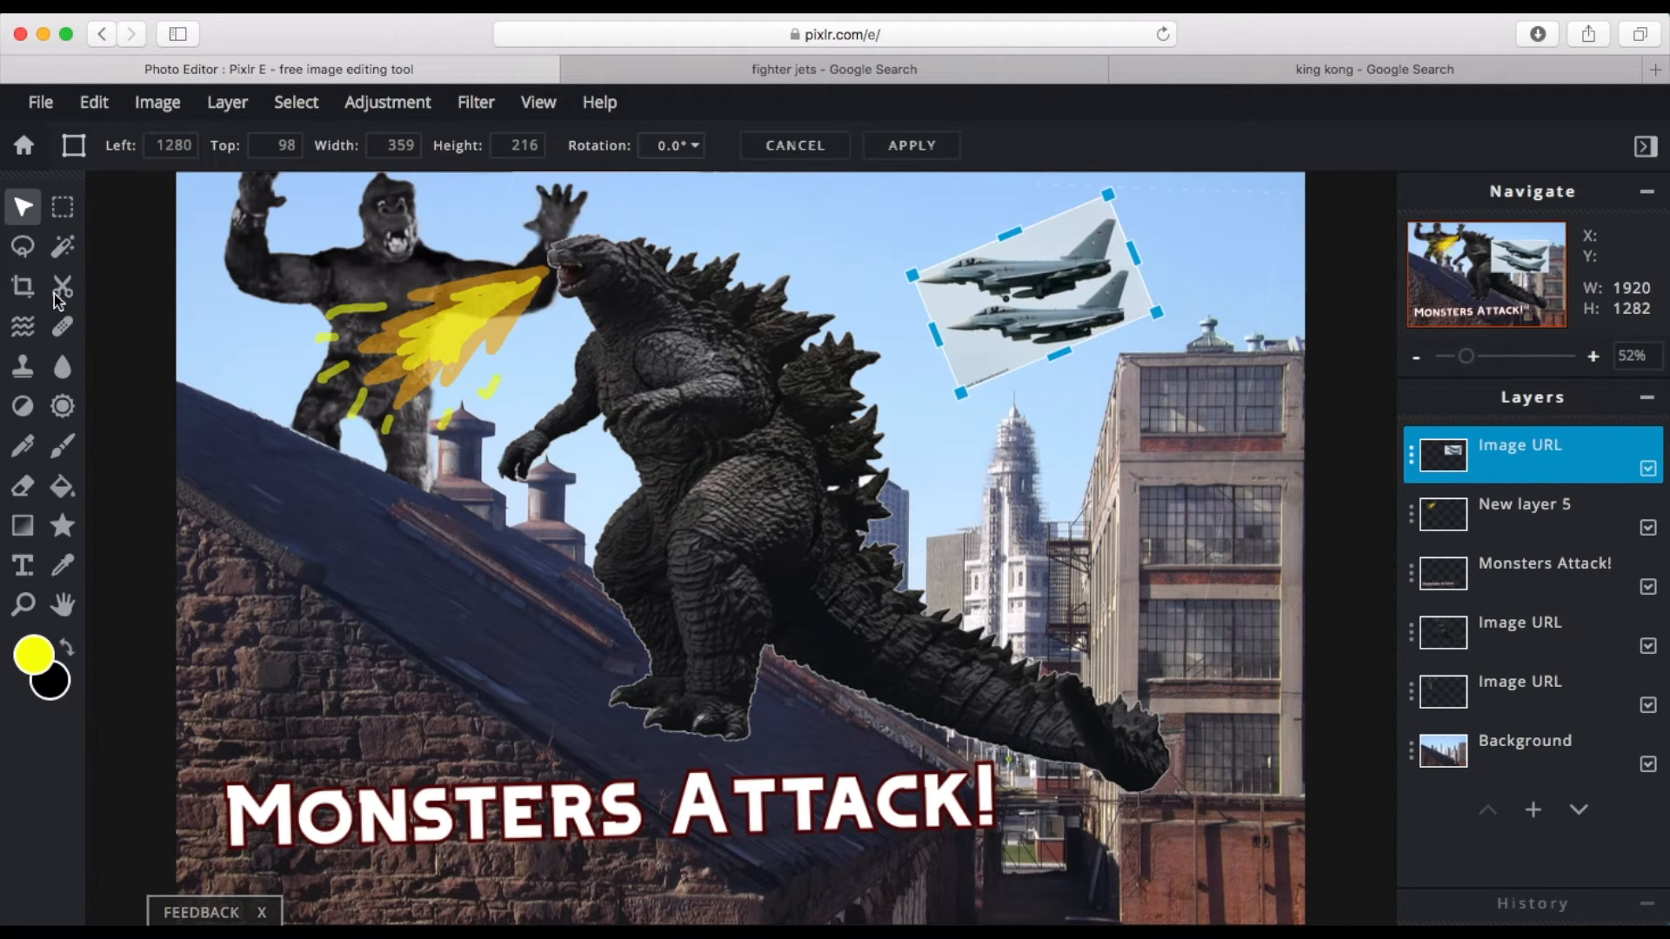
click(62, 251)
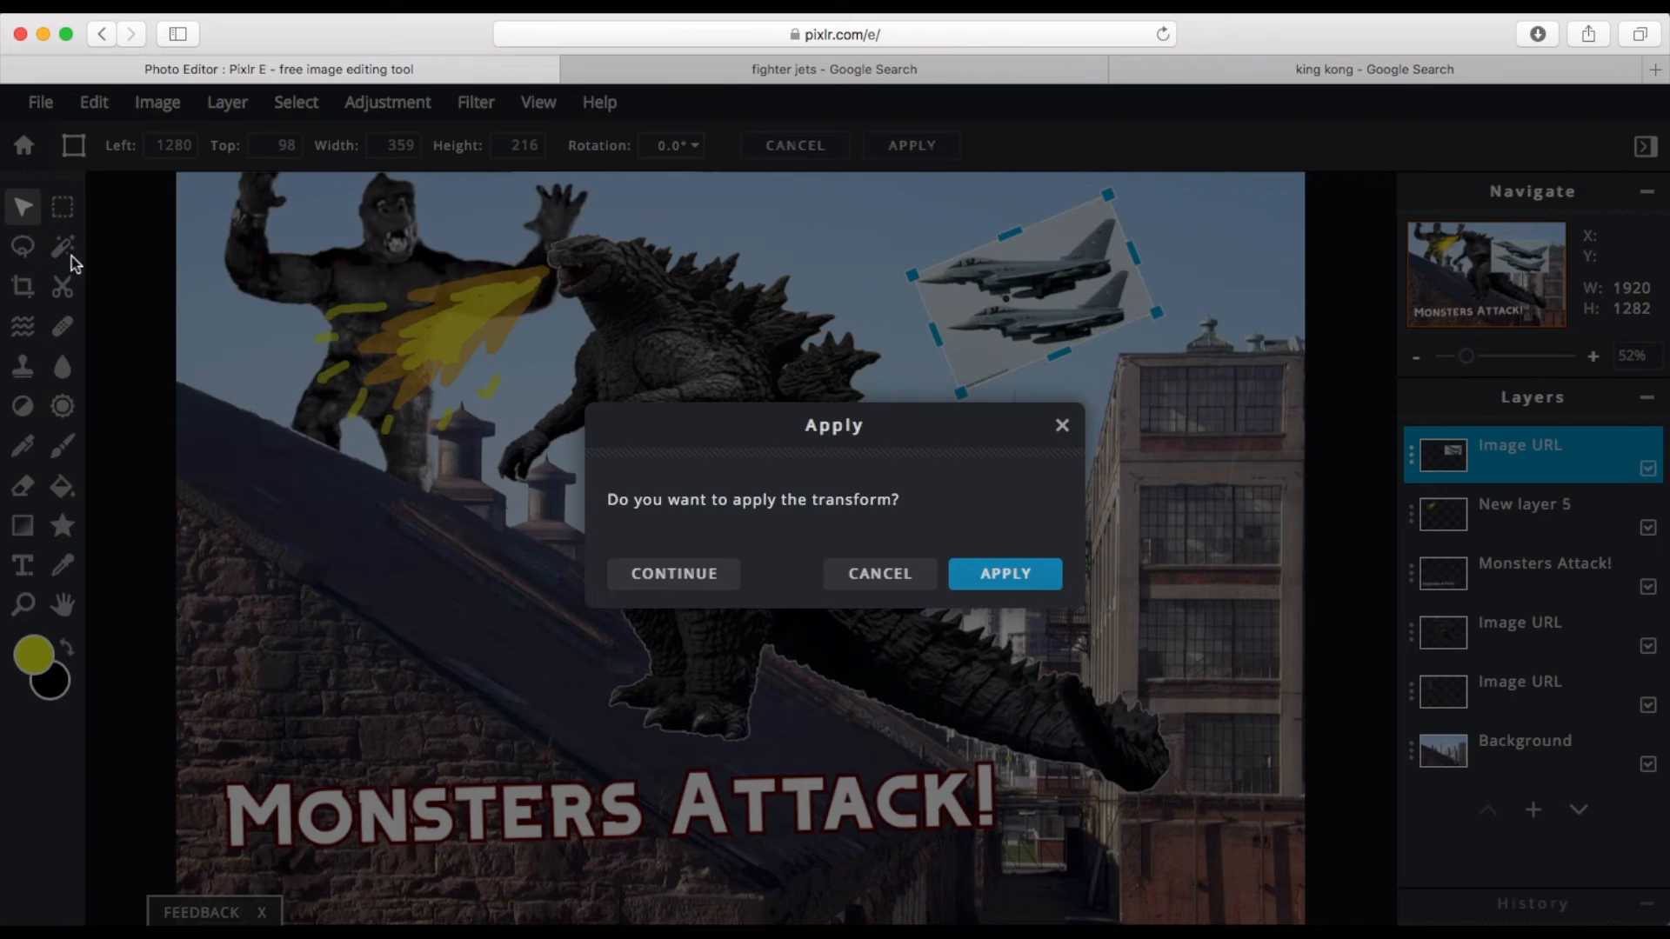
click(1007, 576)
Step: Select the pale background around the jets with the magic wand at tolerance 16, clear it and deselect
scroll(822, 588, up, 10)
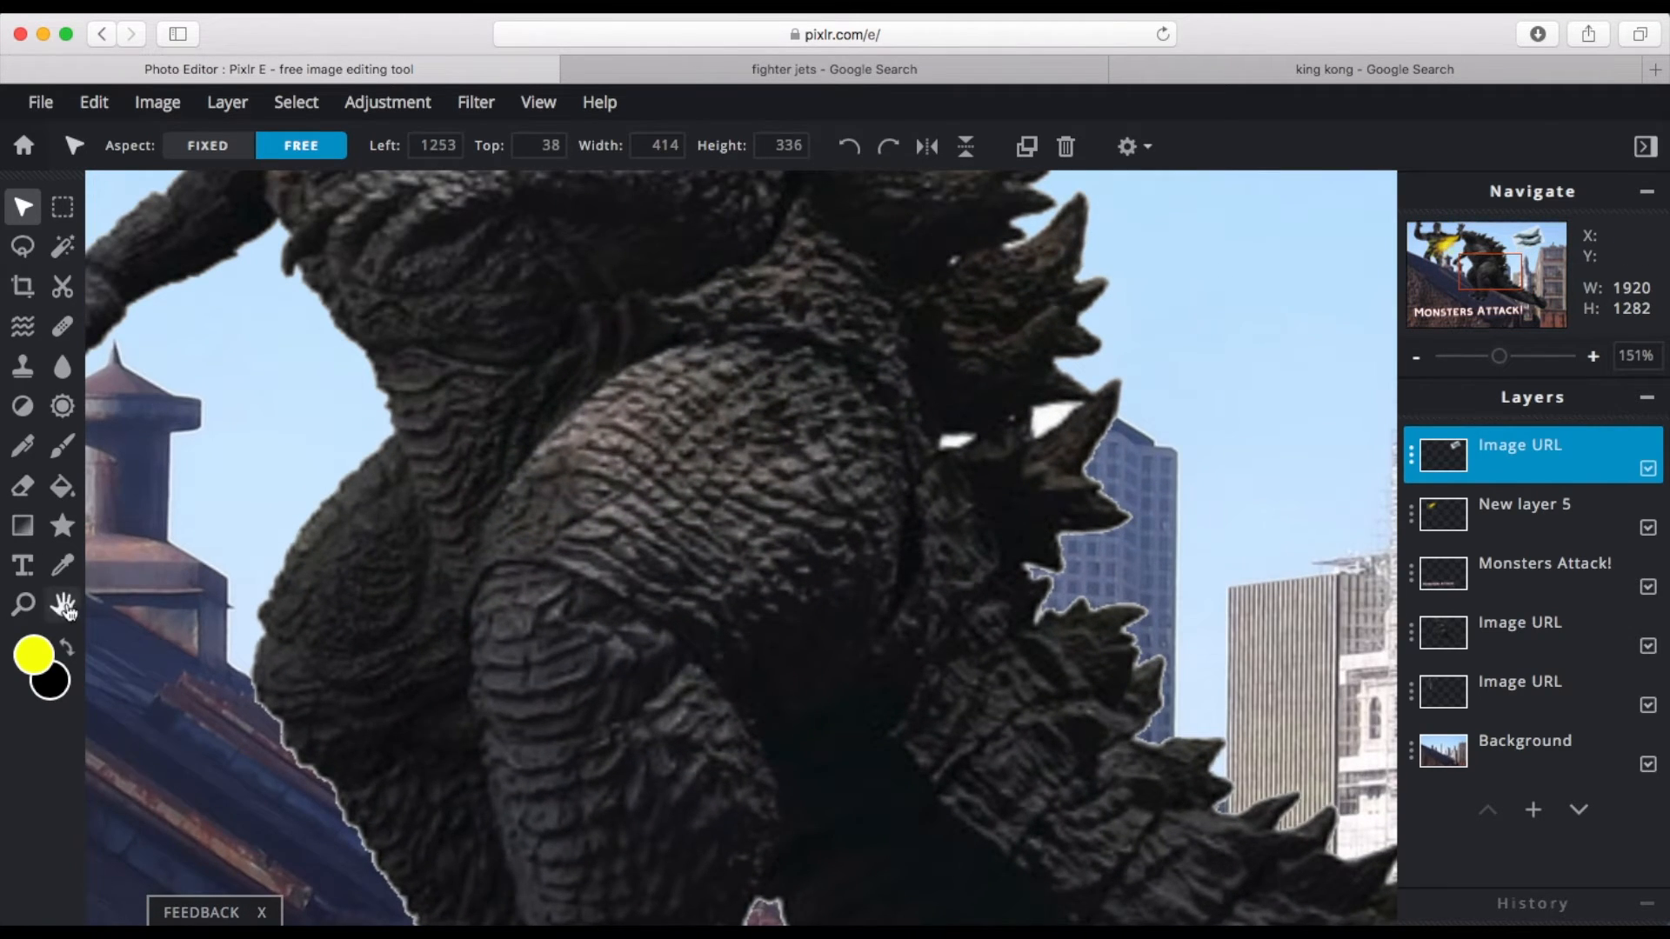
click(63, 606)
drag(1288, 296, 761, 739)
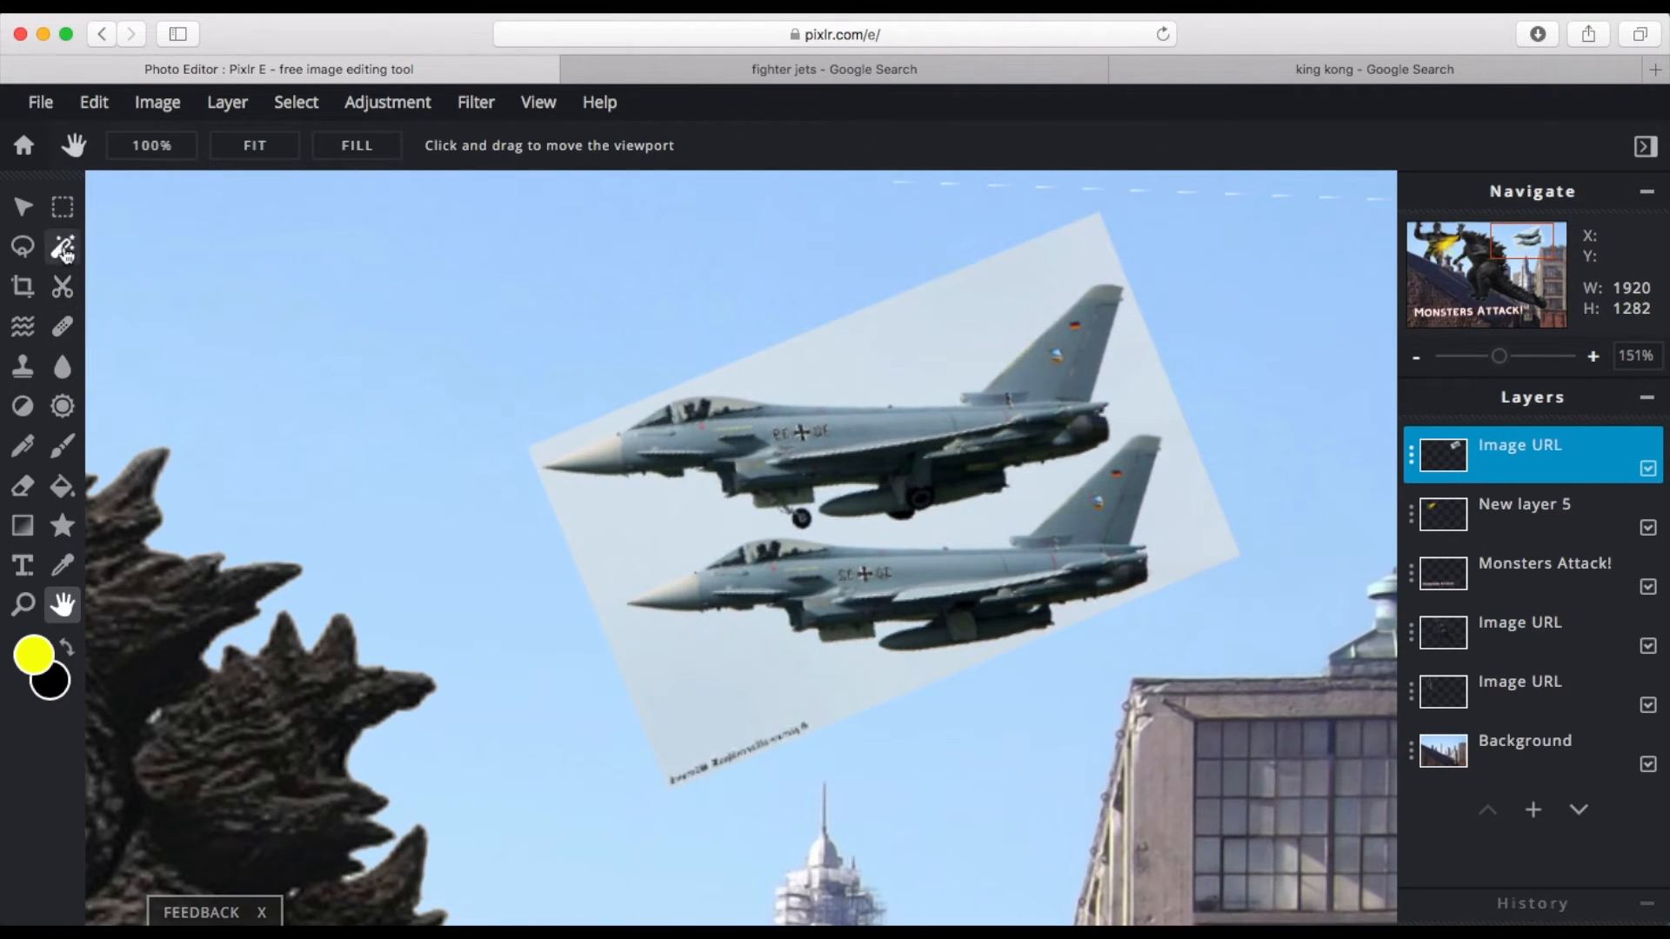
click(62, 249)
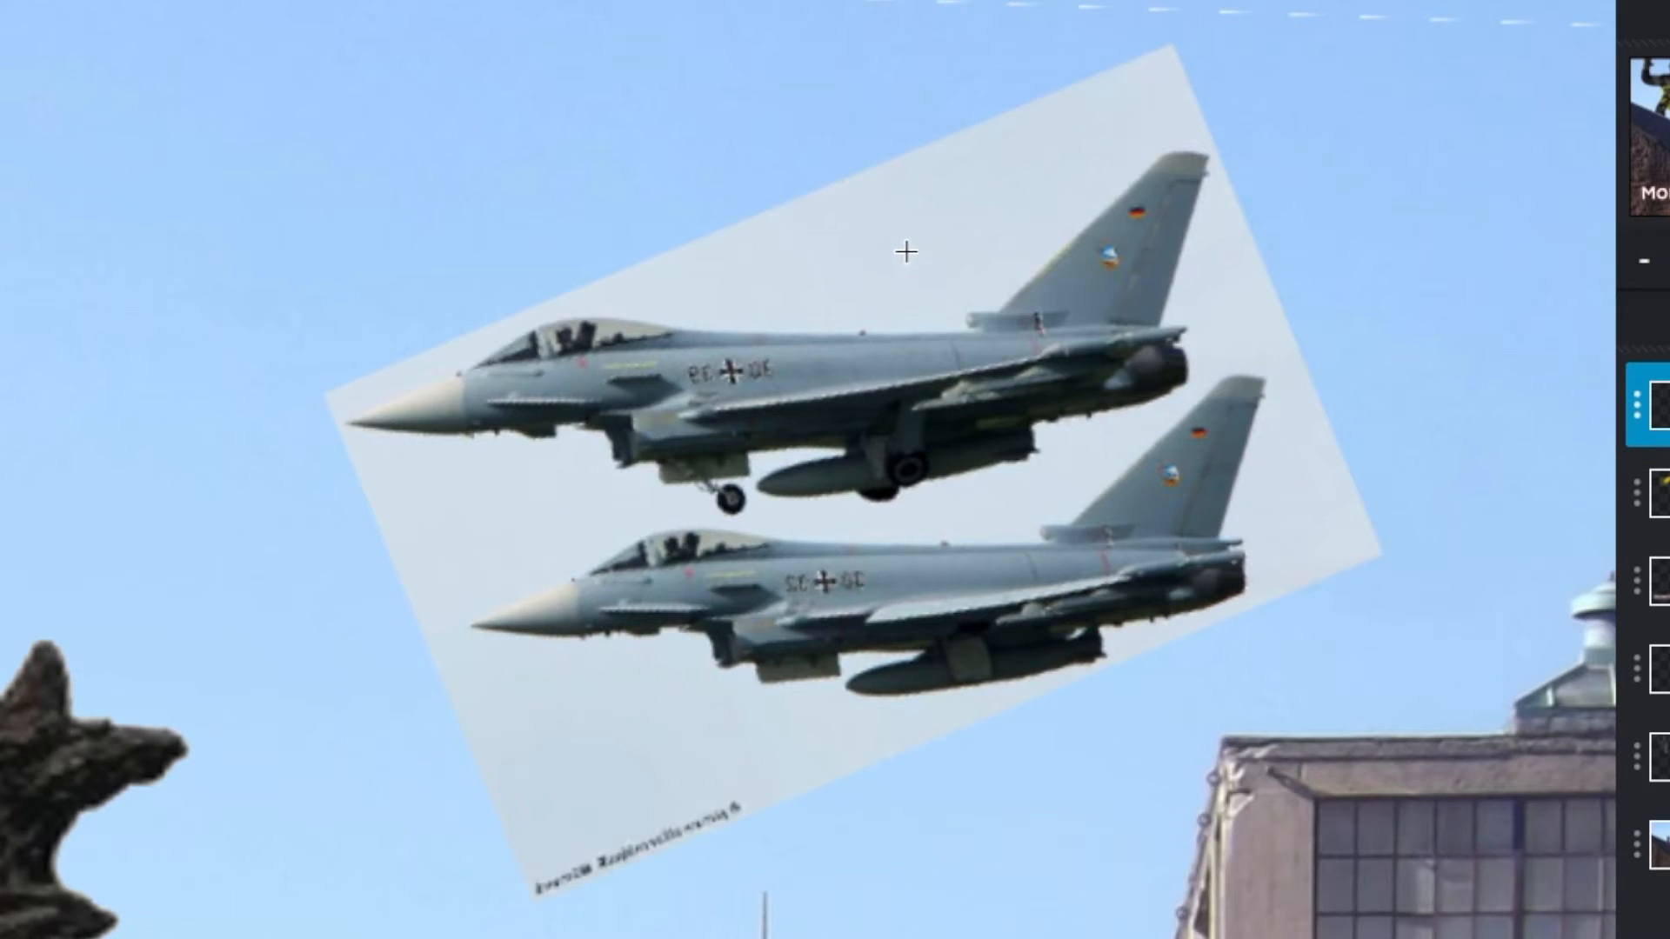
click(905, 252)
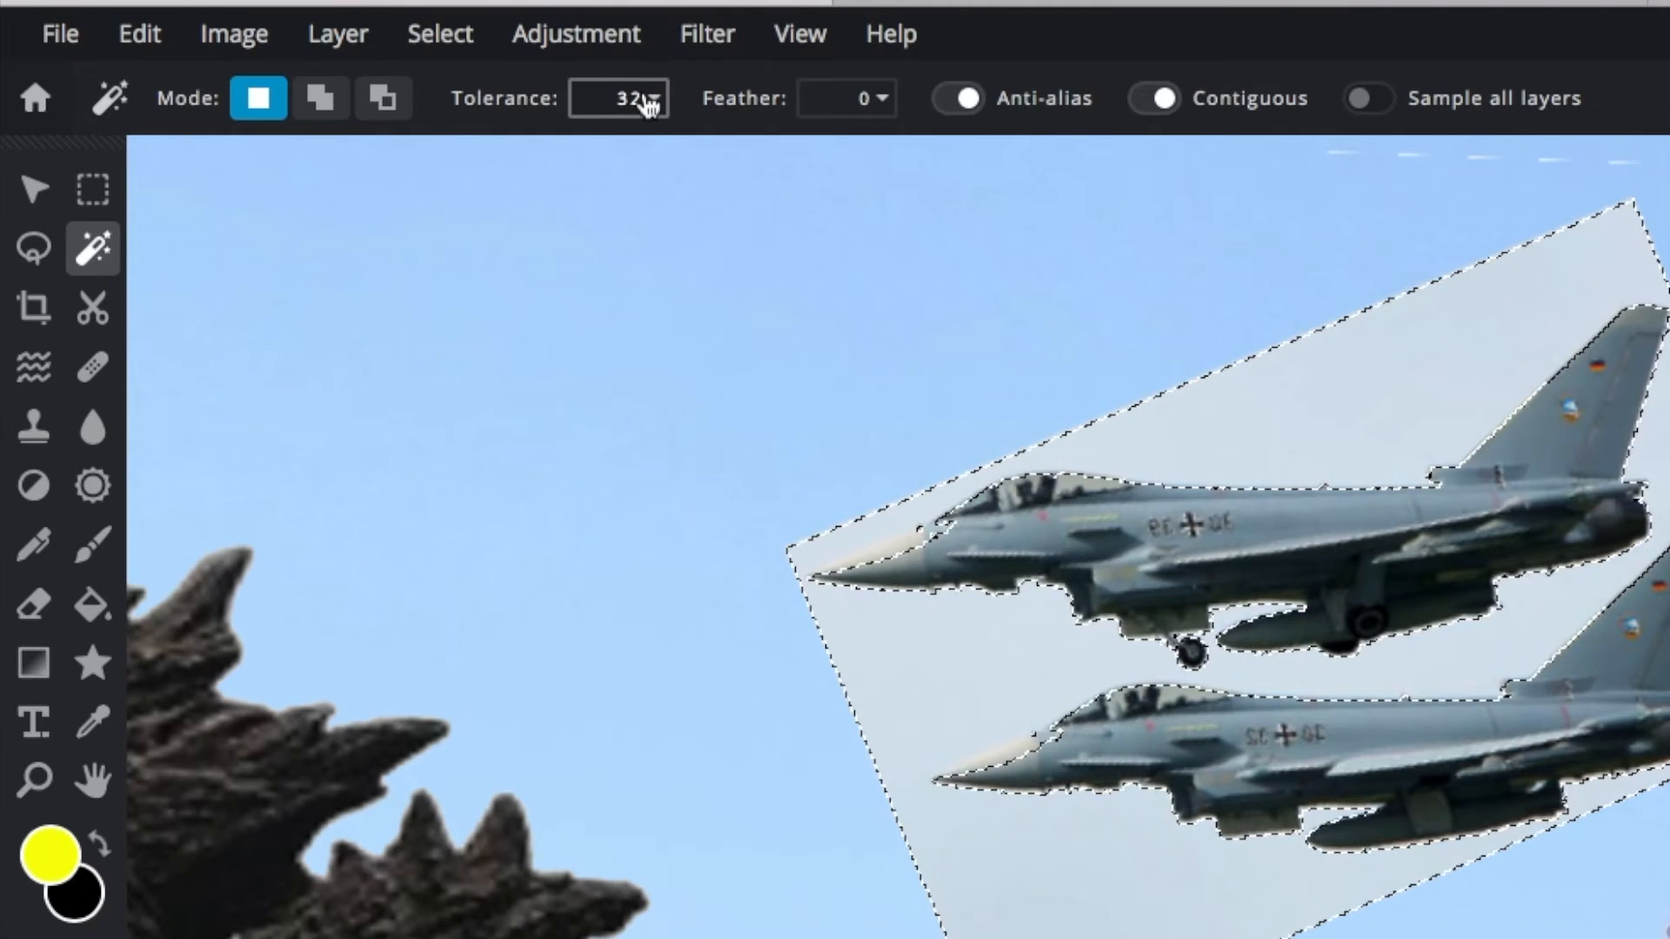
click(652, 98)
drag(465, 161, 421, 157)
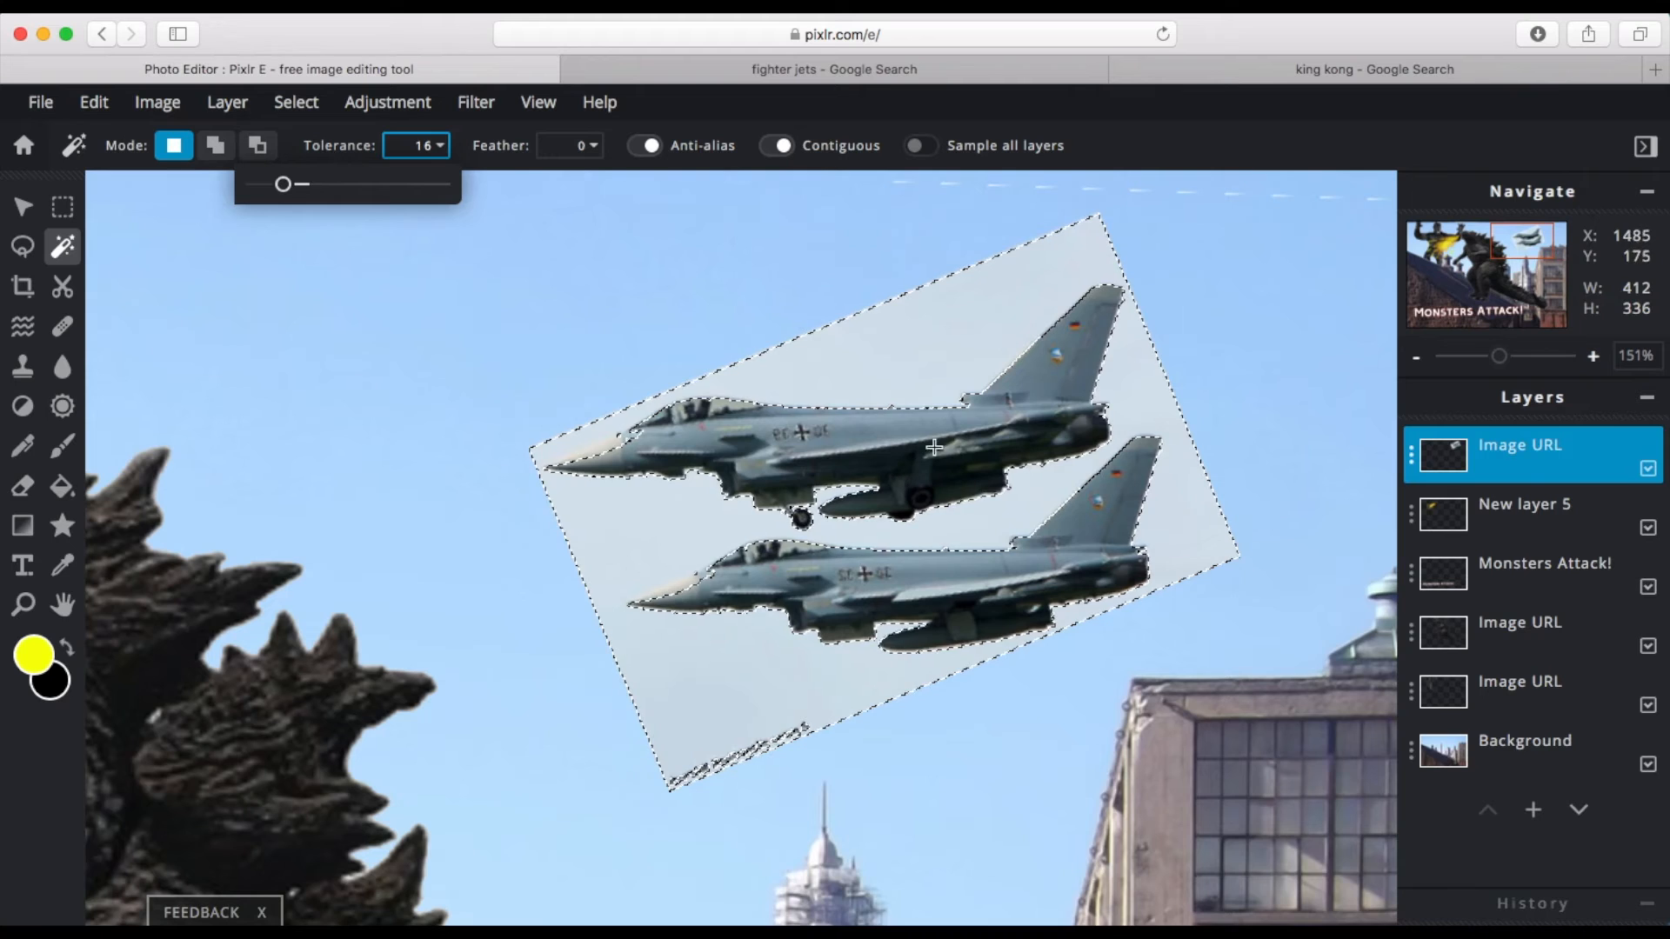
click(828, 342)
click(897, 353)
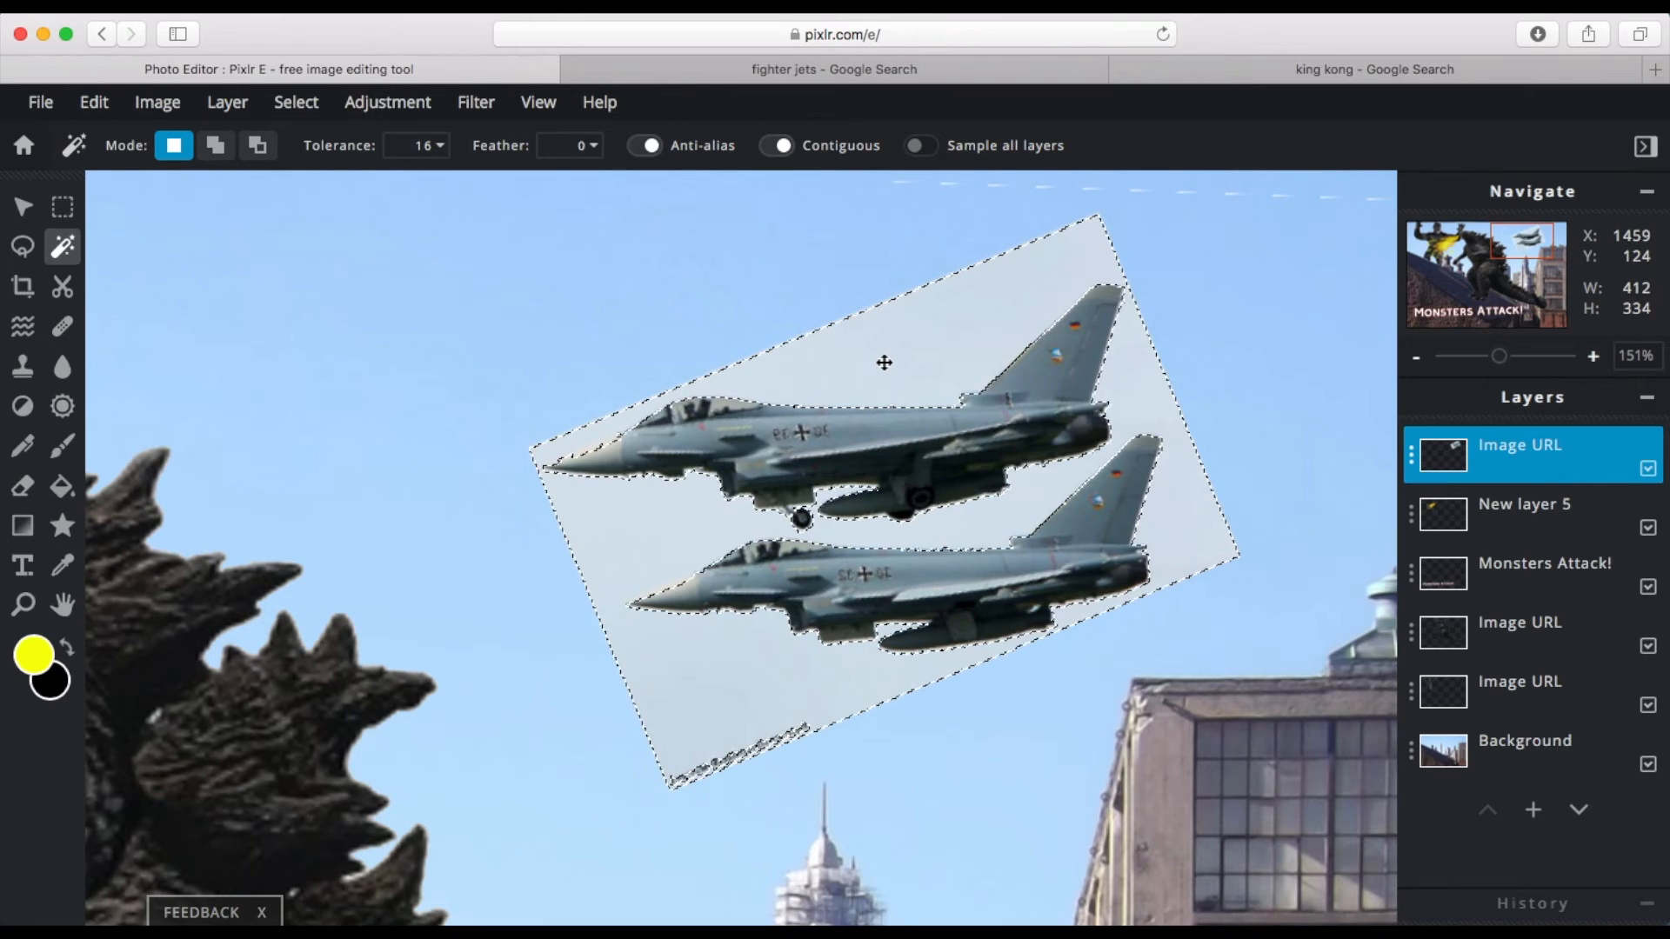
click(94, 103)
click(122, 269)
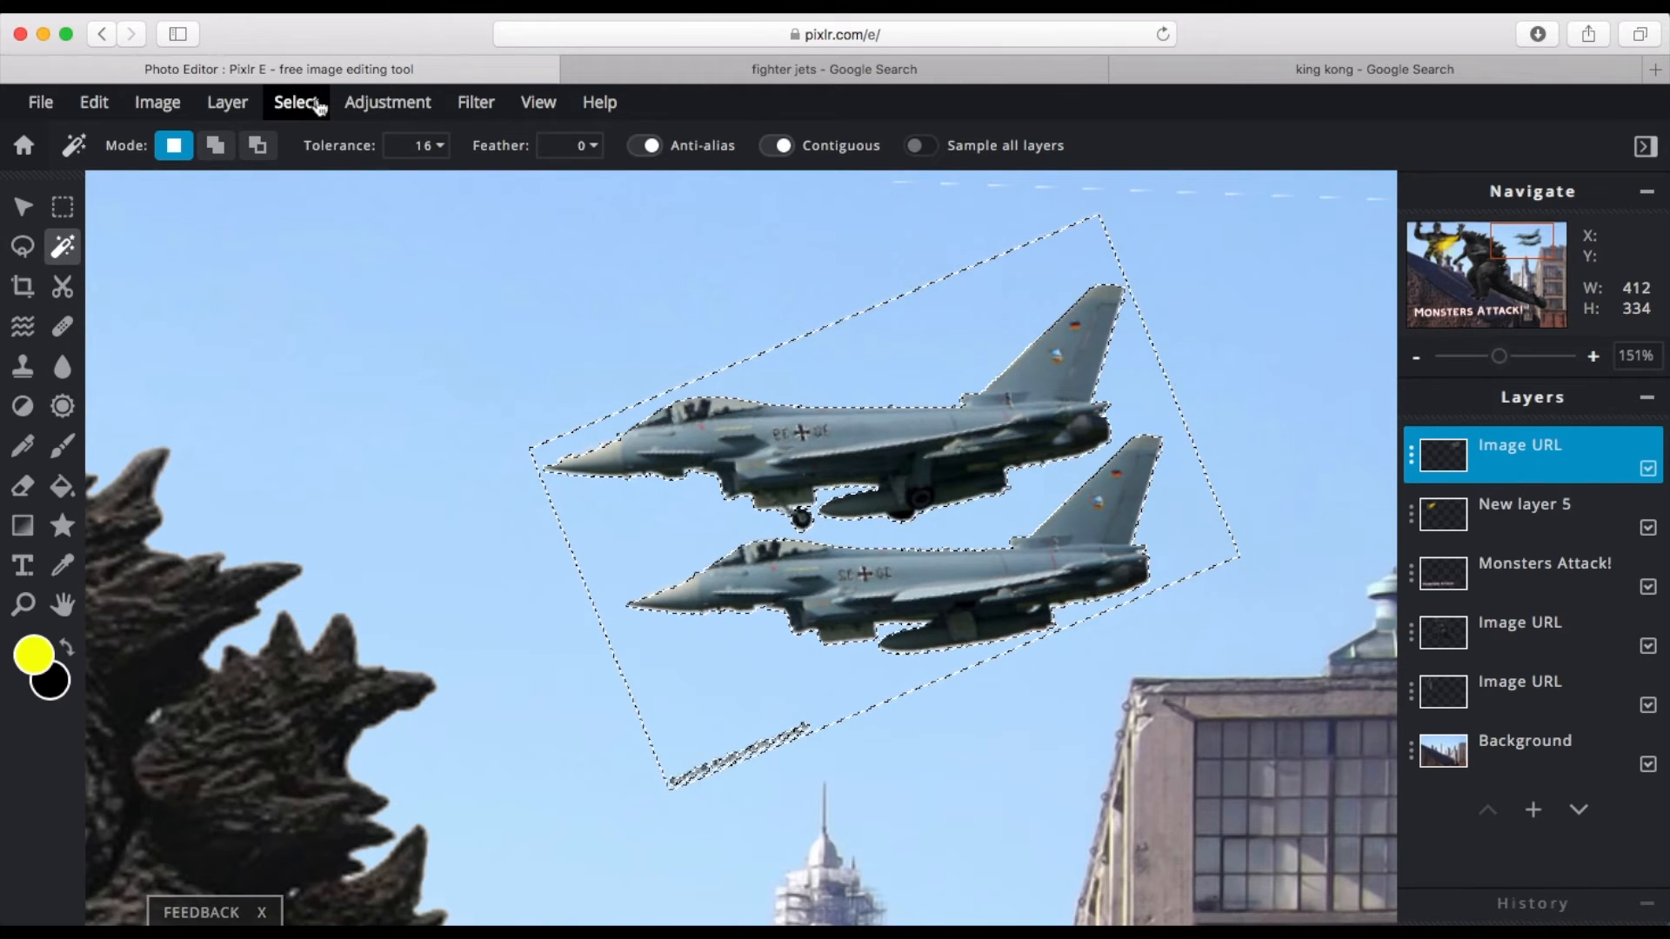
click(296, 102)
click(323, 203)
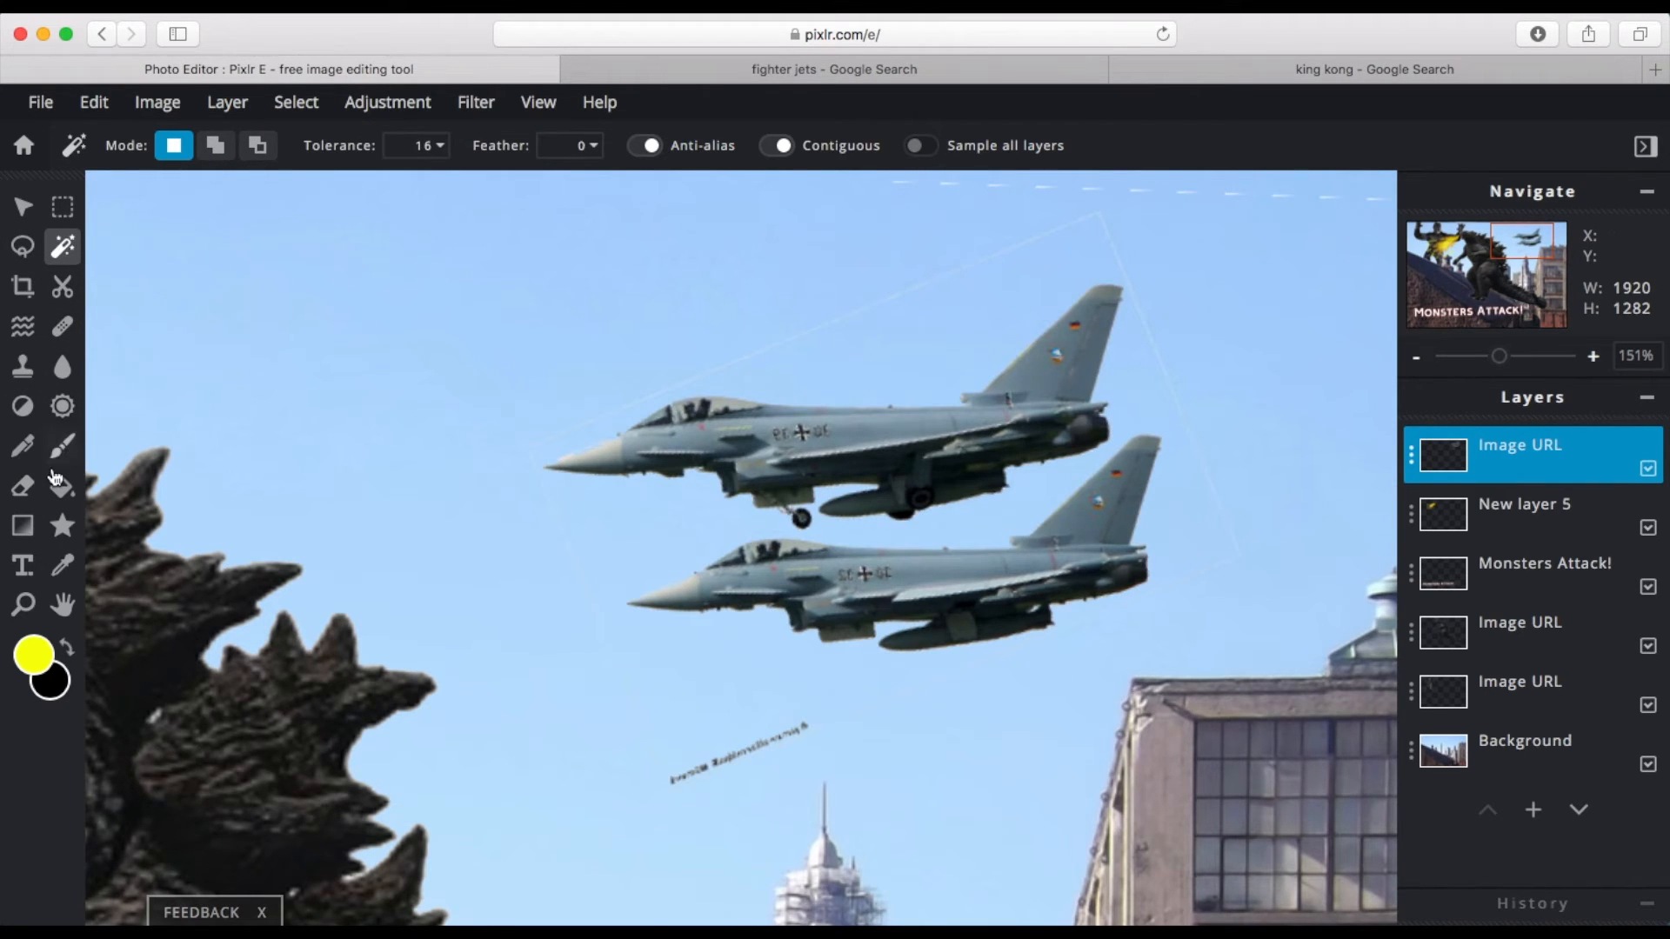
Step: Erase the leftover caption and faint border lines around the jets, undoing the last two edits
click(23, 485)
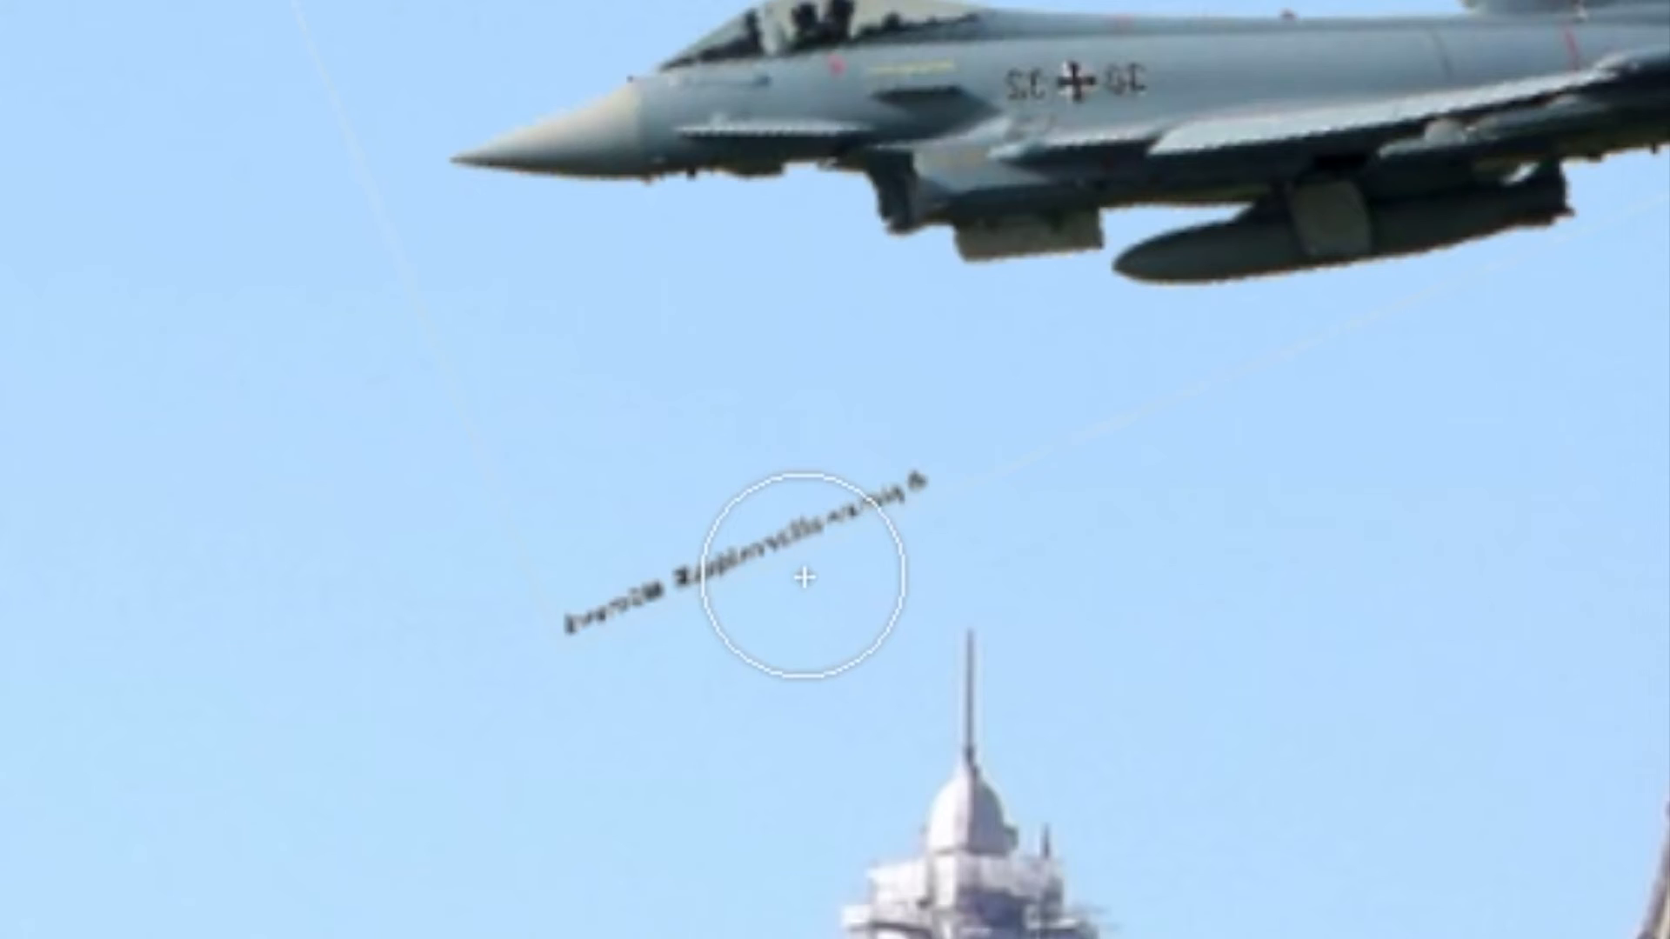
mouse_move(804, 576)
mouse_down()
mouse_move(720, 576)
mouse_move(530, 656)
mouse_up()
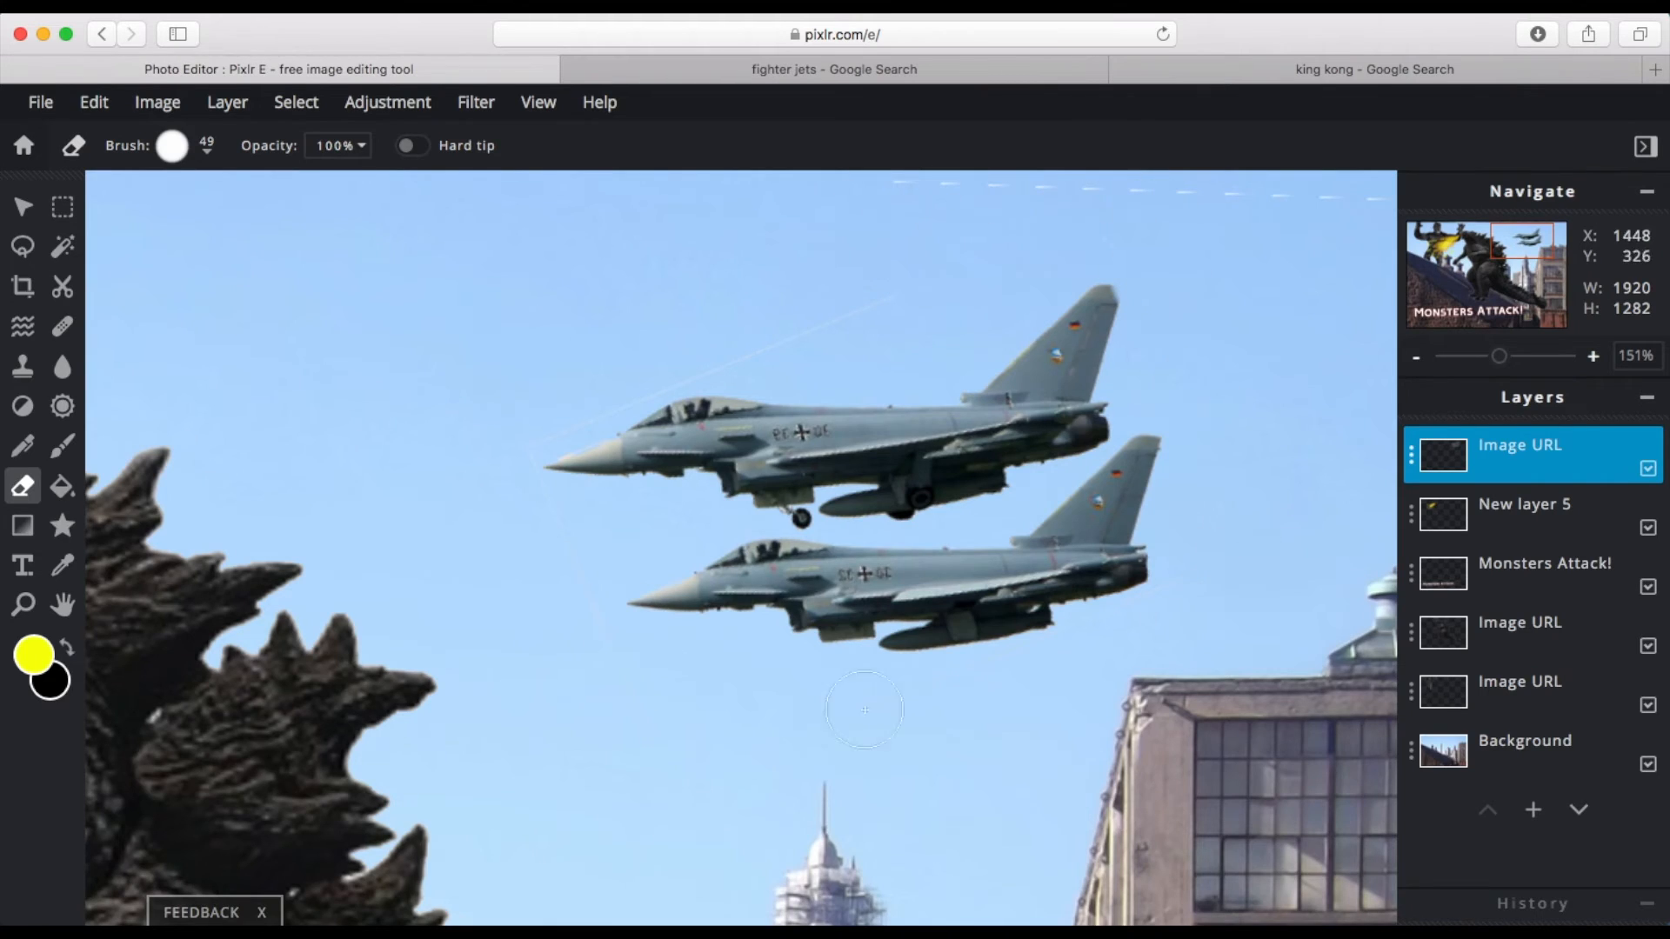
click(94, 103)
click(104, 139)
click(94, 103)
click(105, 139)
Step: Paint a straight light grey (RGB 223, 223, 223) smoke trail behind each jet with the brush
click(62, 446)
click(33, 654)
mouse_move(589, 462)
mouse_down()
mouse_move(559, 346)
mouse_move(557, 400)
mouse_up()
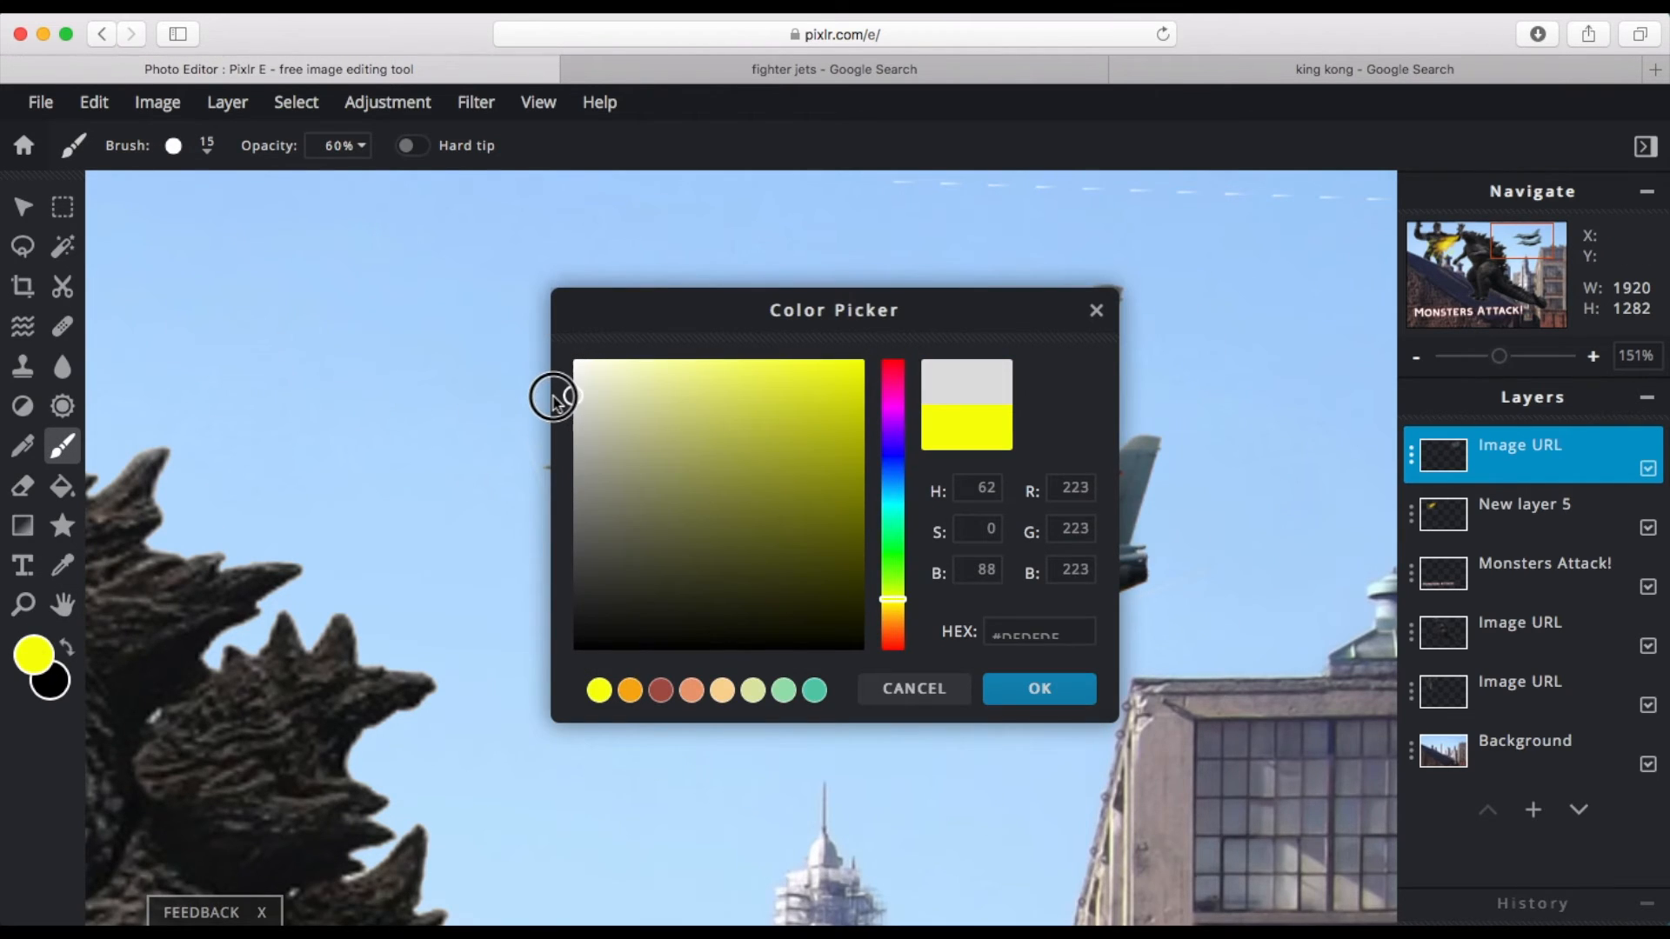
click(1028, 687)
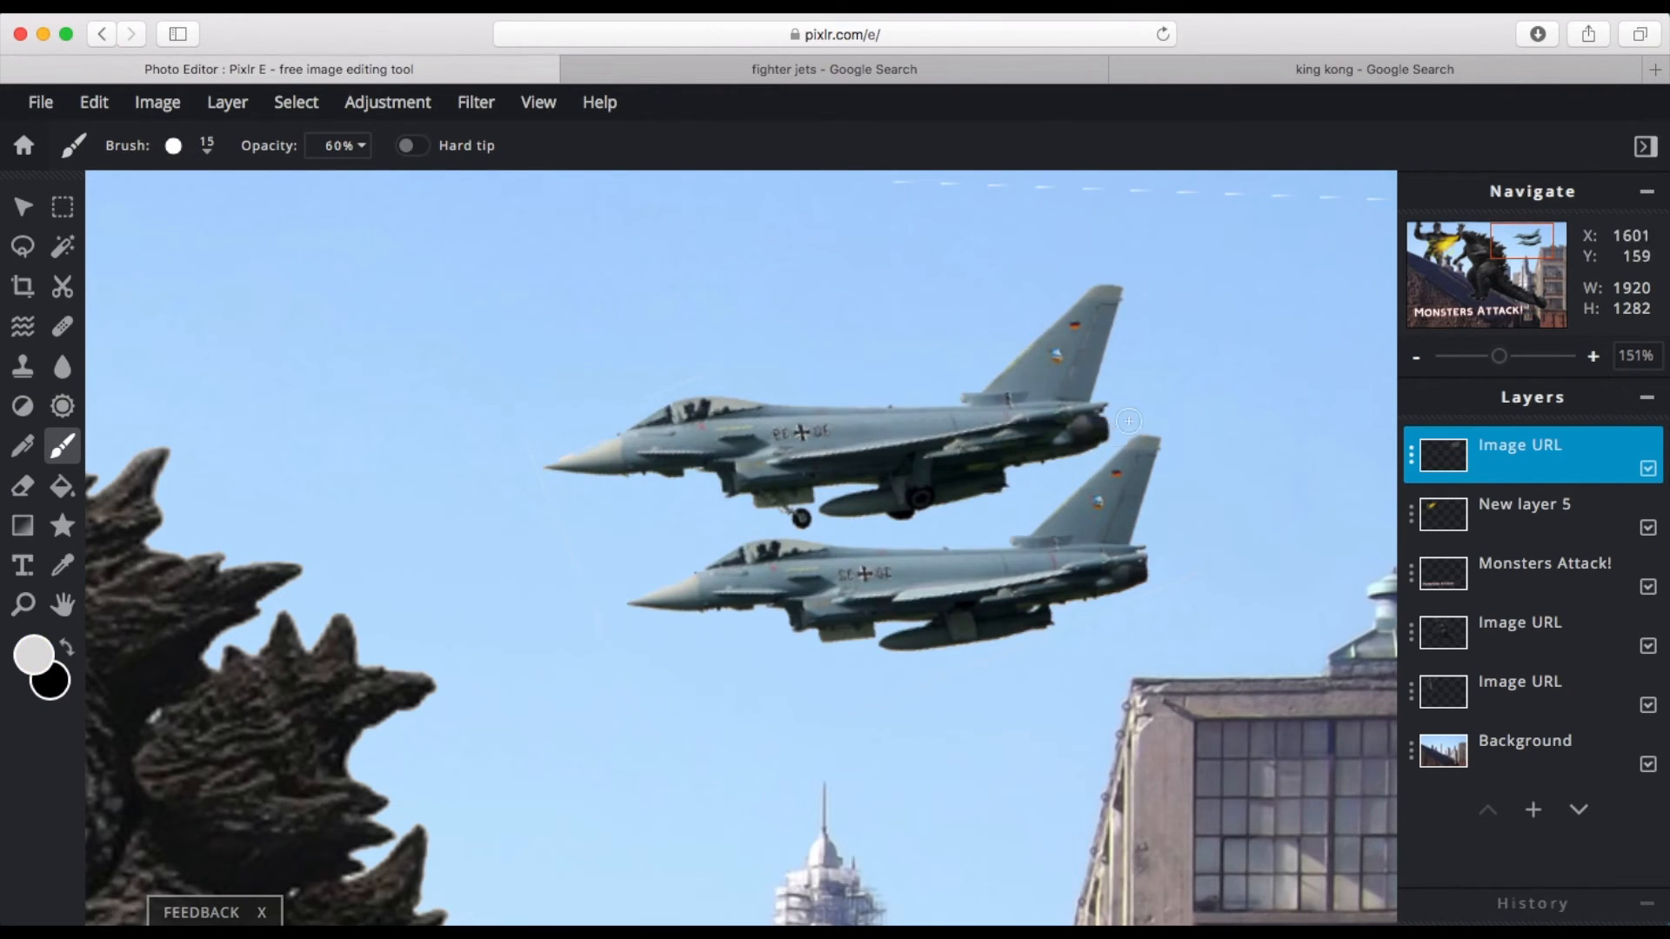
drag(1139, 415, 1386, 398)
drag(1170, 553, 1392, 534)
Step: Add a thinner, darker grey streak inside each smoke trail with the brush at size 7
click(33, 654)
click(580, 462)
click(1035, 687)
click(205, 149)
drag(428, 234, 422, 234)
drag(421, 293, 449, 294)
drag(1140, 418, 1346, 413)
drag(1193, 551, 1393, 539)
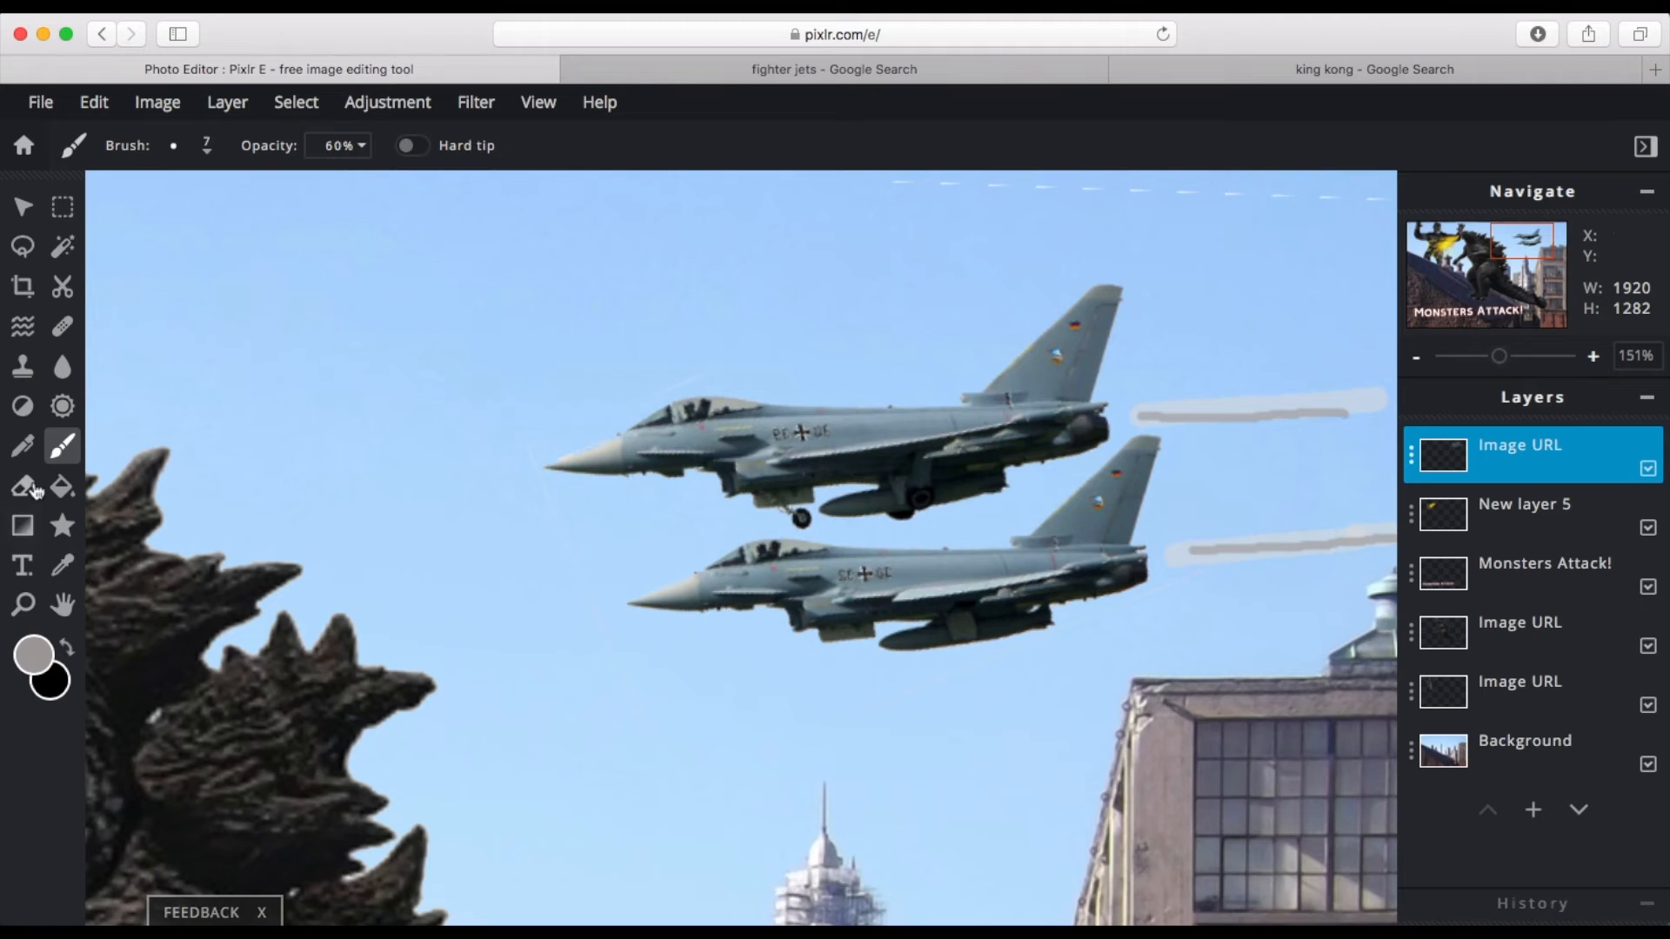
Step: Extend both smoke trails away from the jets with long, rising grey strokes at brush size 15
scroll(549, 581, down, 10)
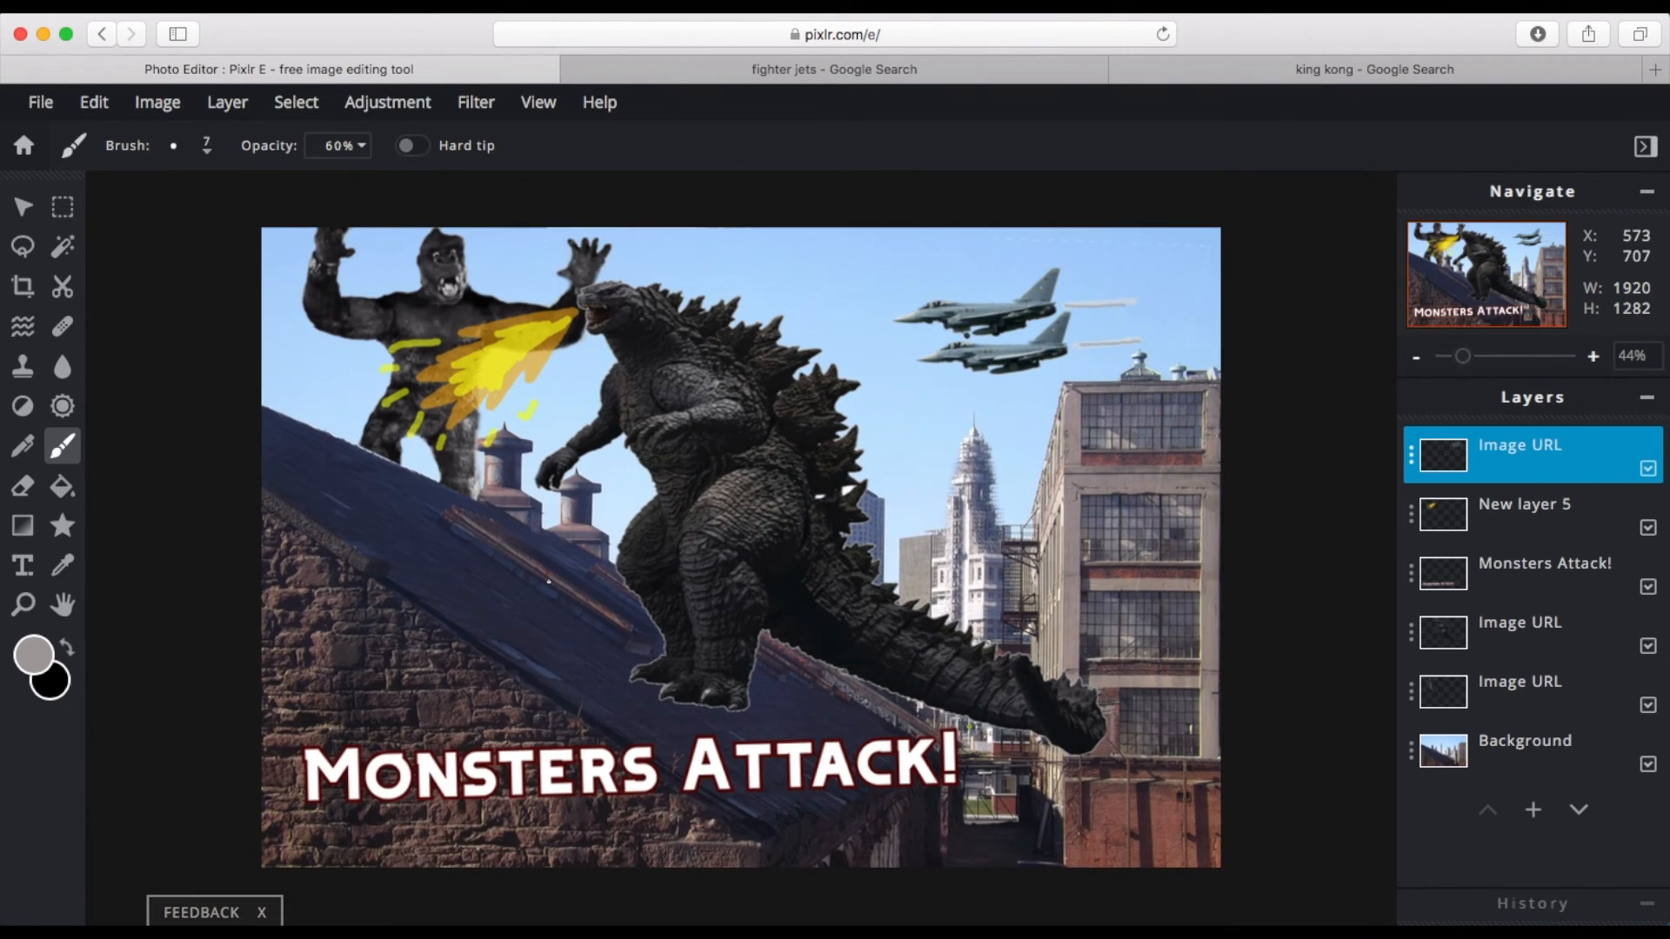
scroll(538, 579, up, 4)
scroll(677, 432, down, 2)
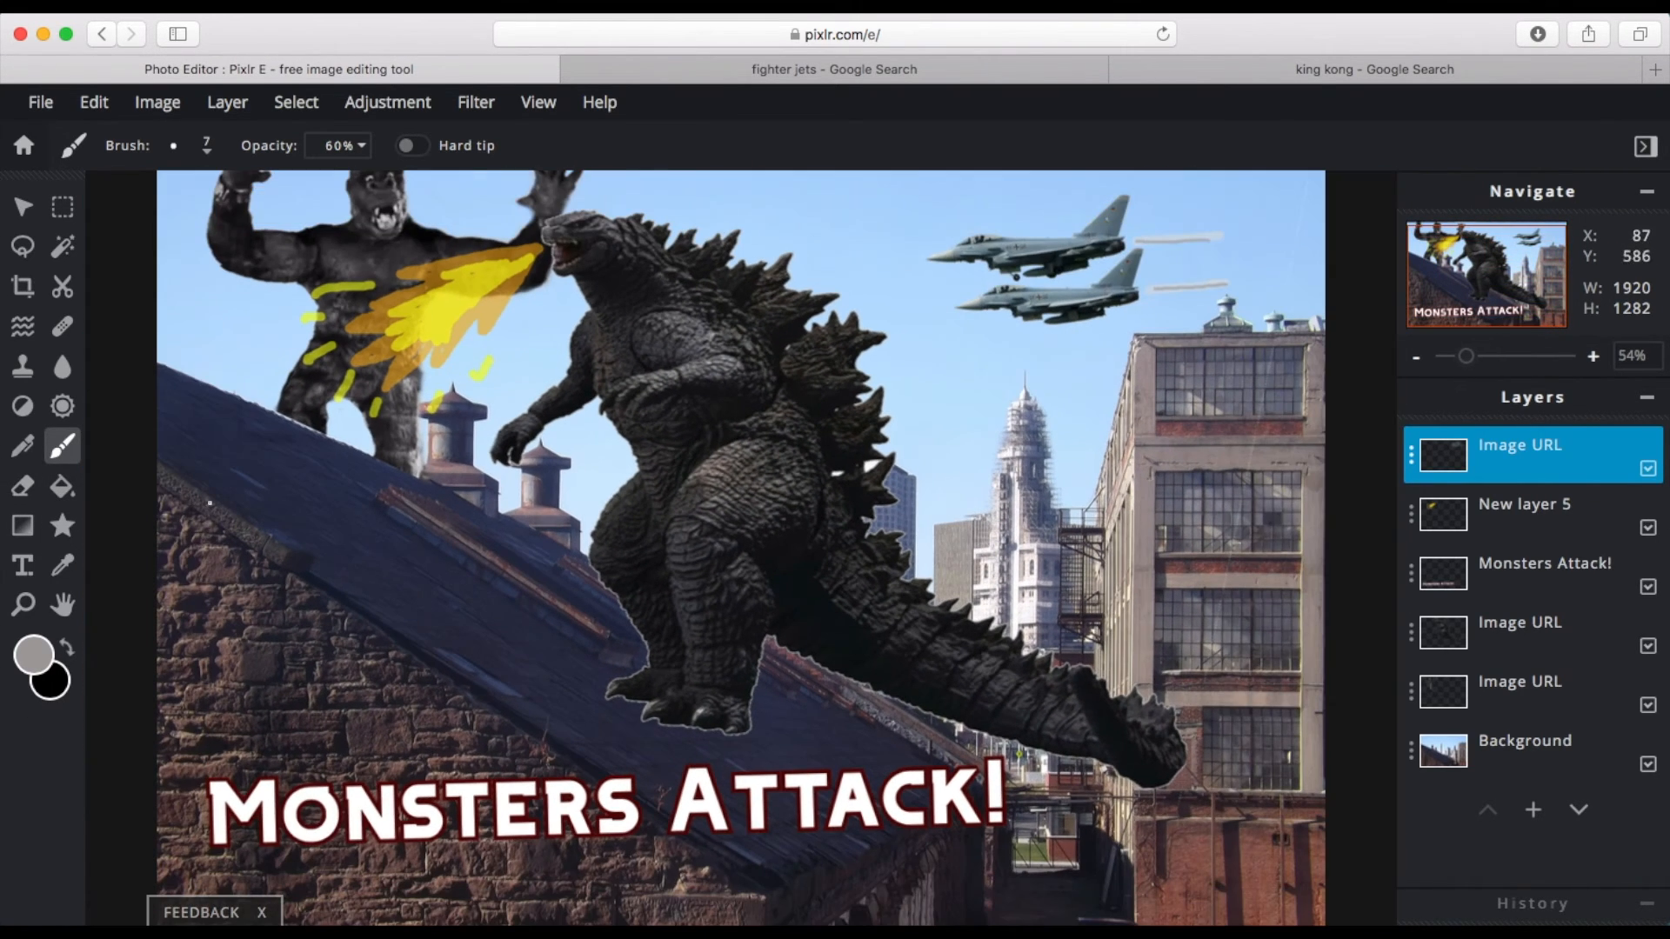
click(61, 605)
drag(807, 343, 531, 532)
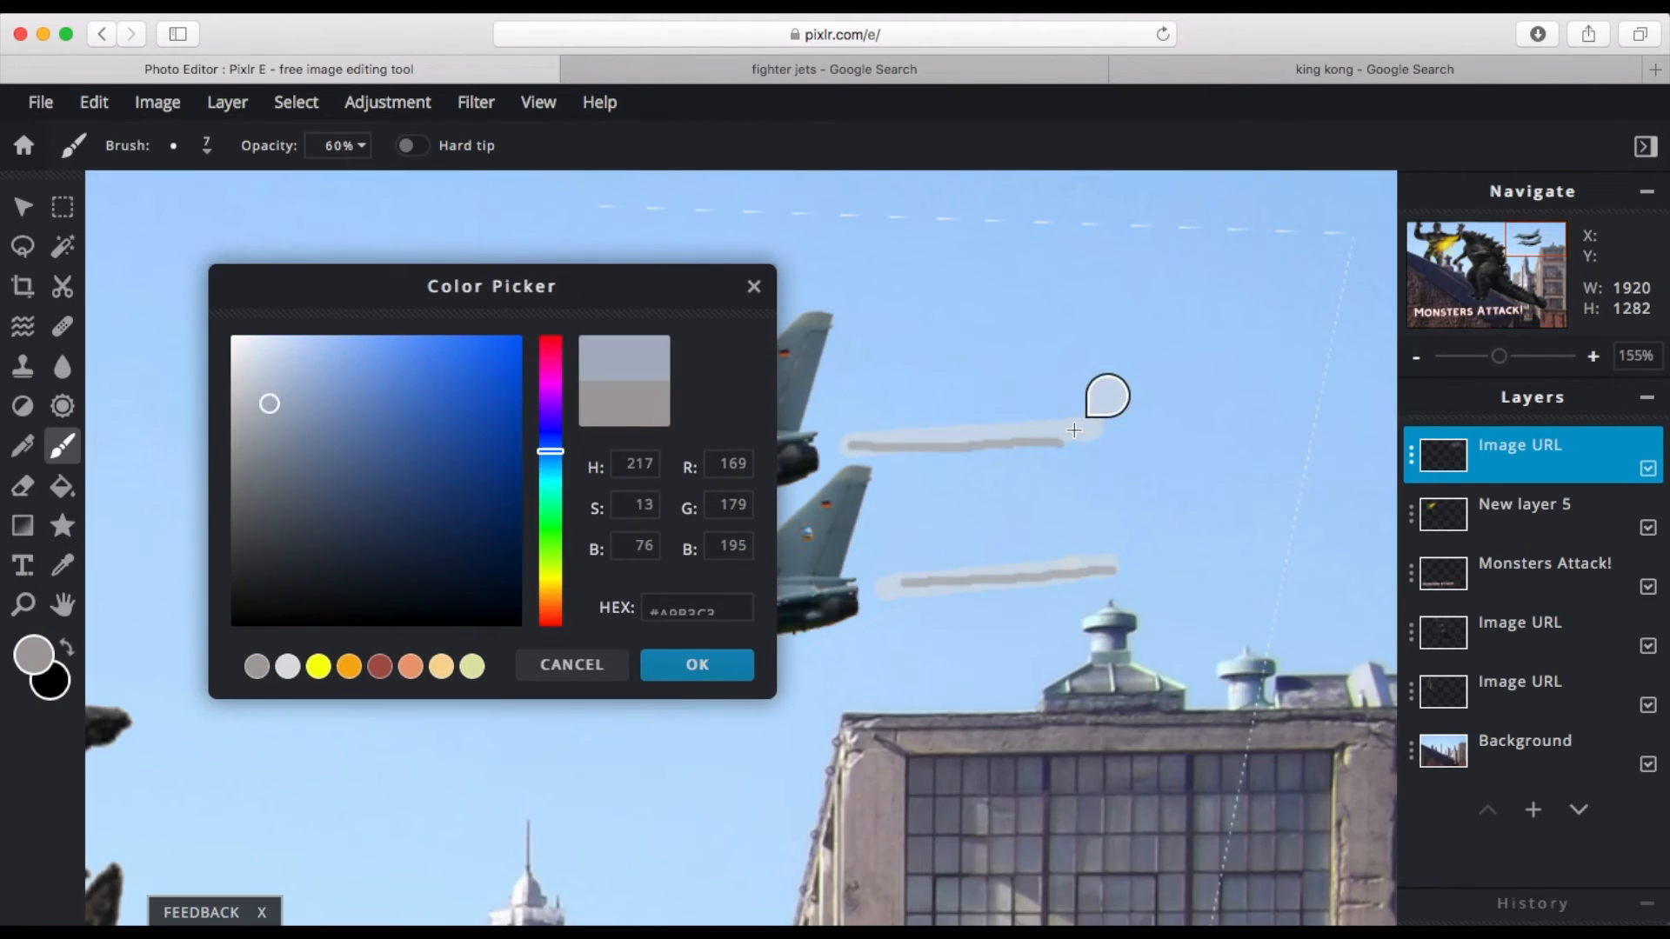
click(57, 452)
click(206, 145)
drag(422, 233, 437, 233)
mouse_move(853, 444)
mouse_down()
mouse_move(1082, 429)
mouse_move(1394, 372)
mouse_up()
drag(901, 580, 1371, 510)
Step: Paint near-white strokes over the extended smoke trails to lighten them
click(34, 654)
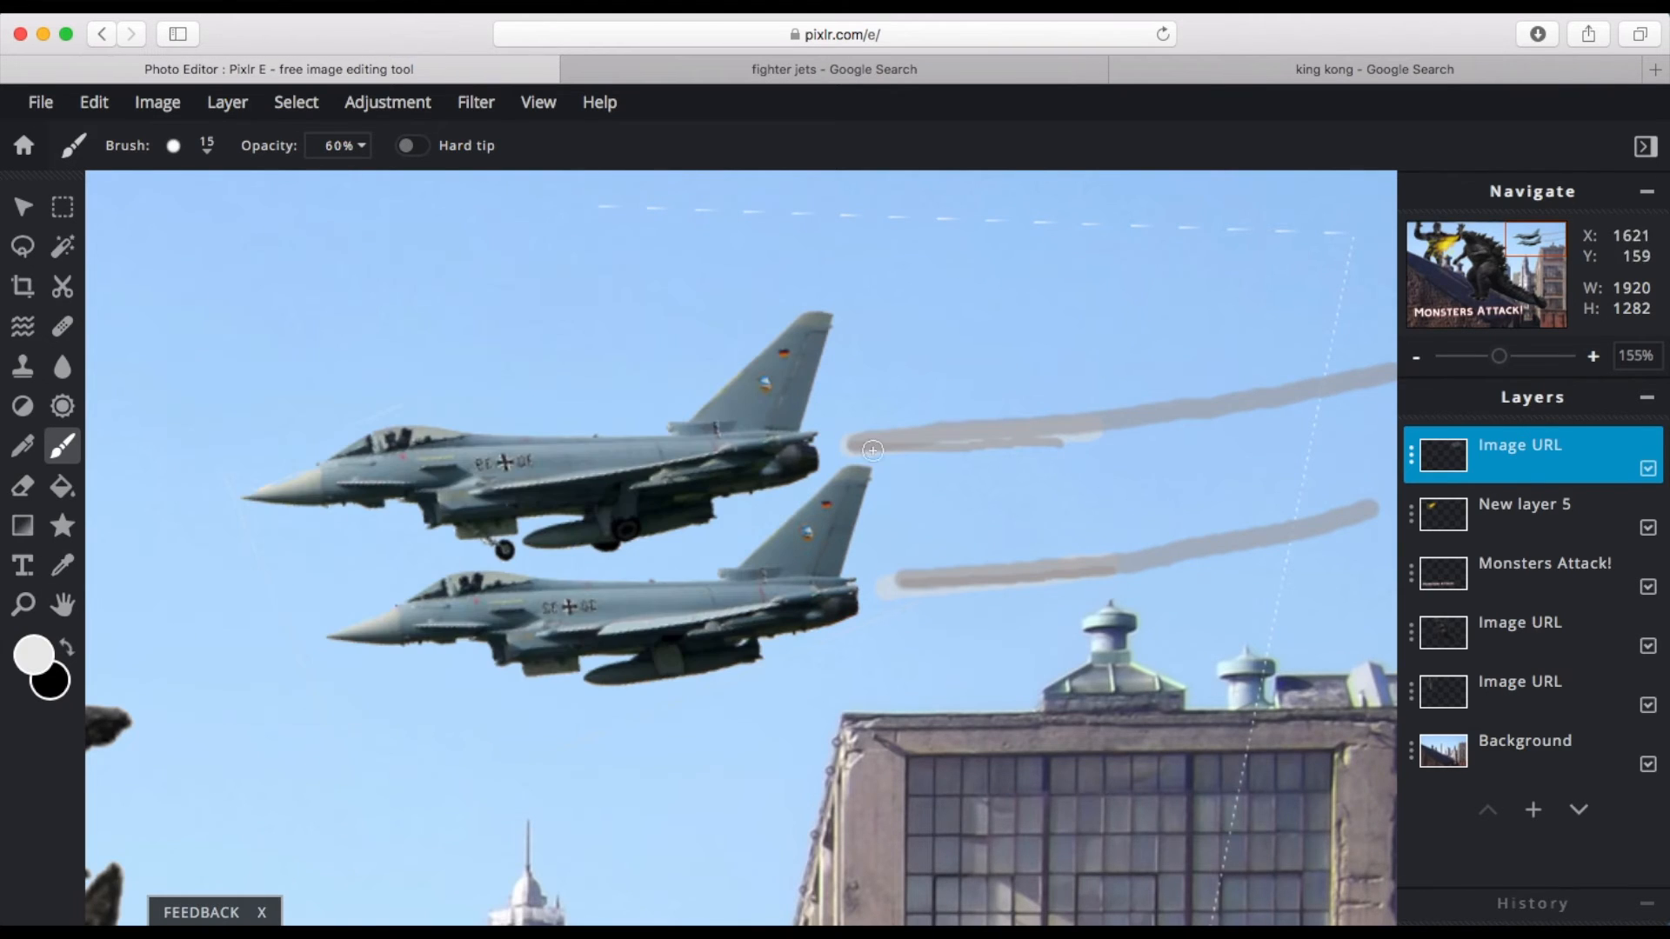
drag(857, 442, 1393, 374)
drag(914, 579, 1371, 511)
Step: Erase the stray dashed outline left in the sky on the Godzilla image layer
click(1573, 645)
click(23, 485)
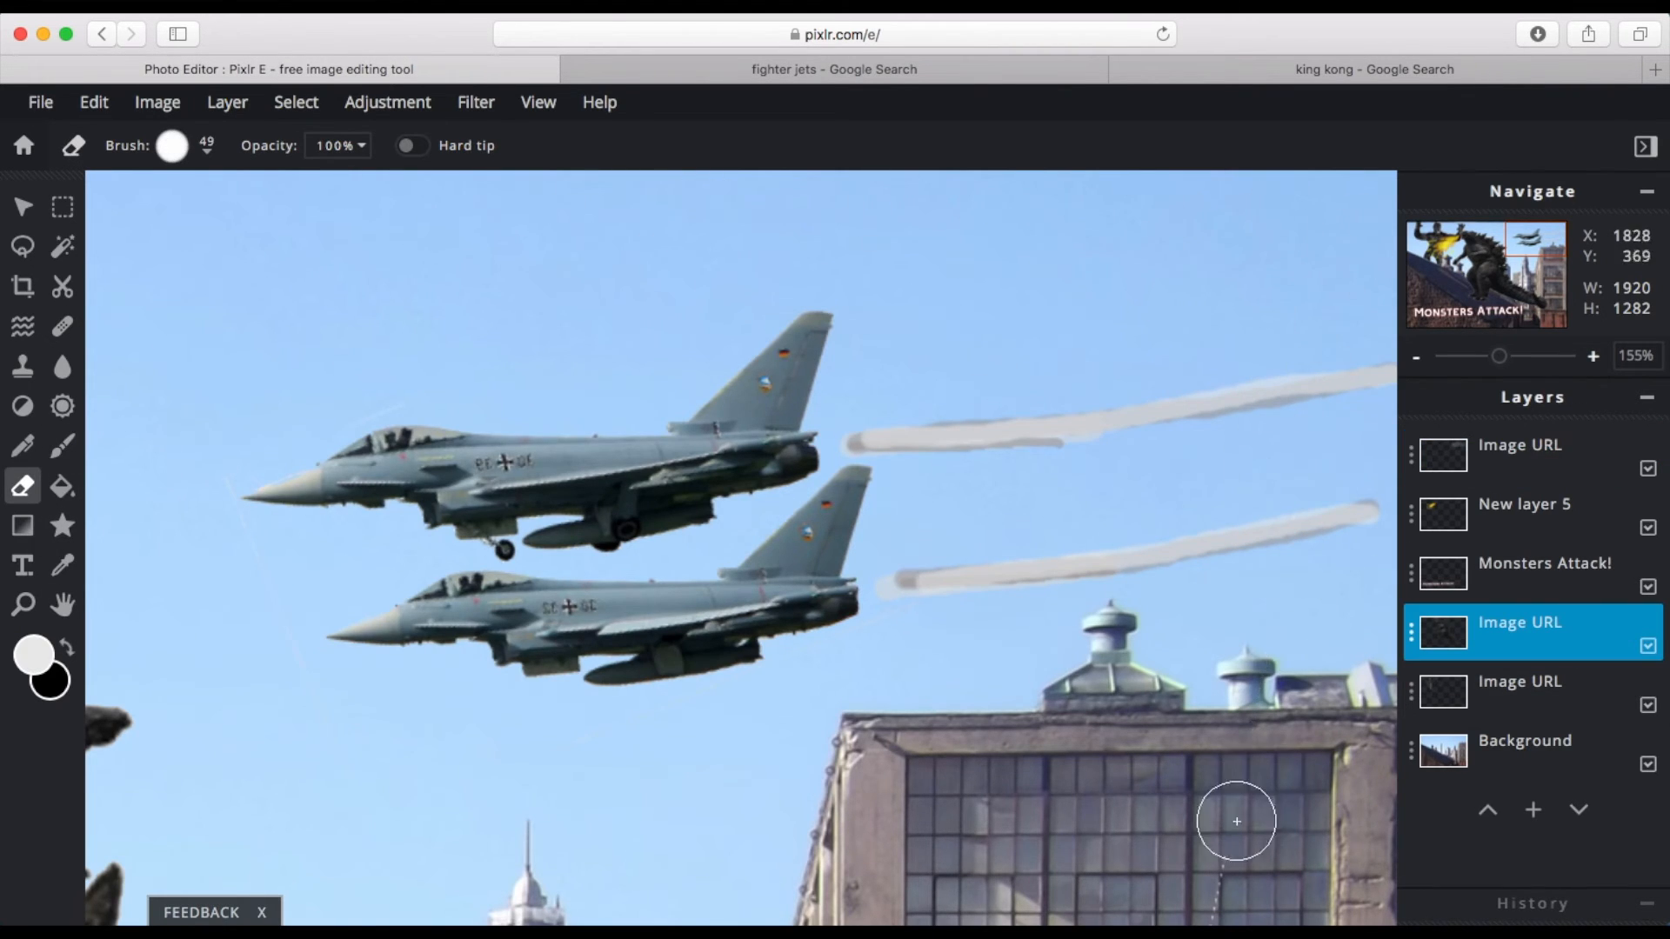
key(ctrl+0)
Step: Prepare to save the image as a JPG, with the author's name followed by "Monster Attack 01" as the file name
click(40, 102)
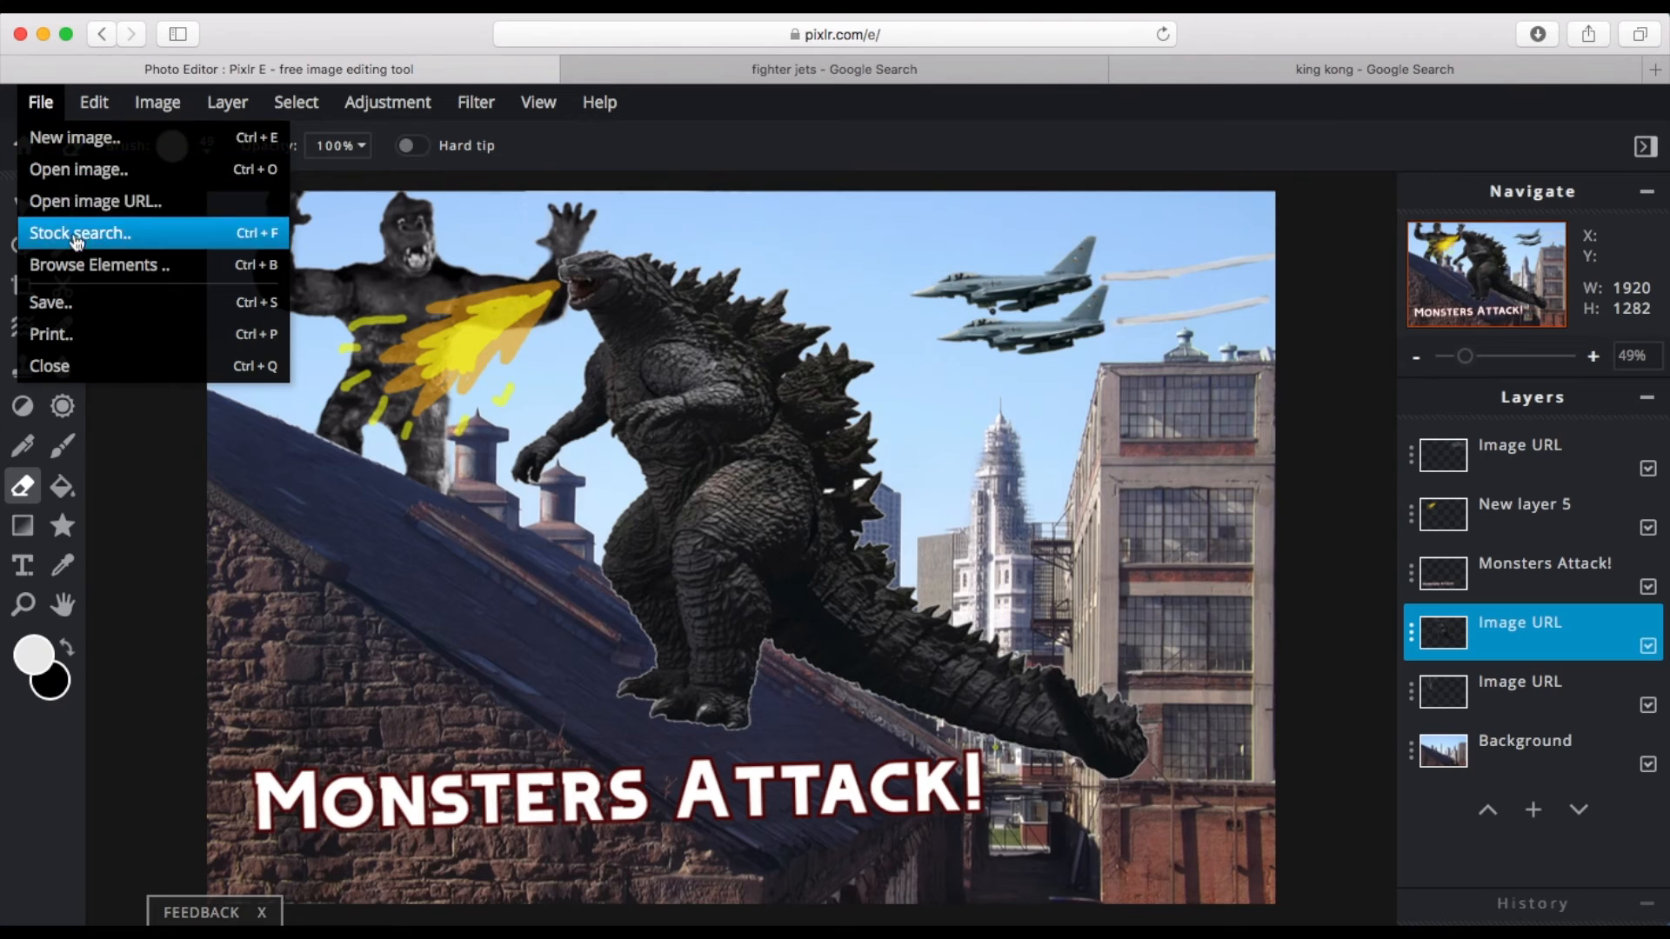
click(102, 301)
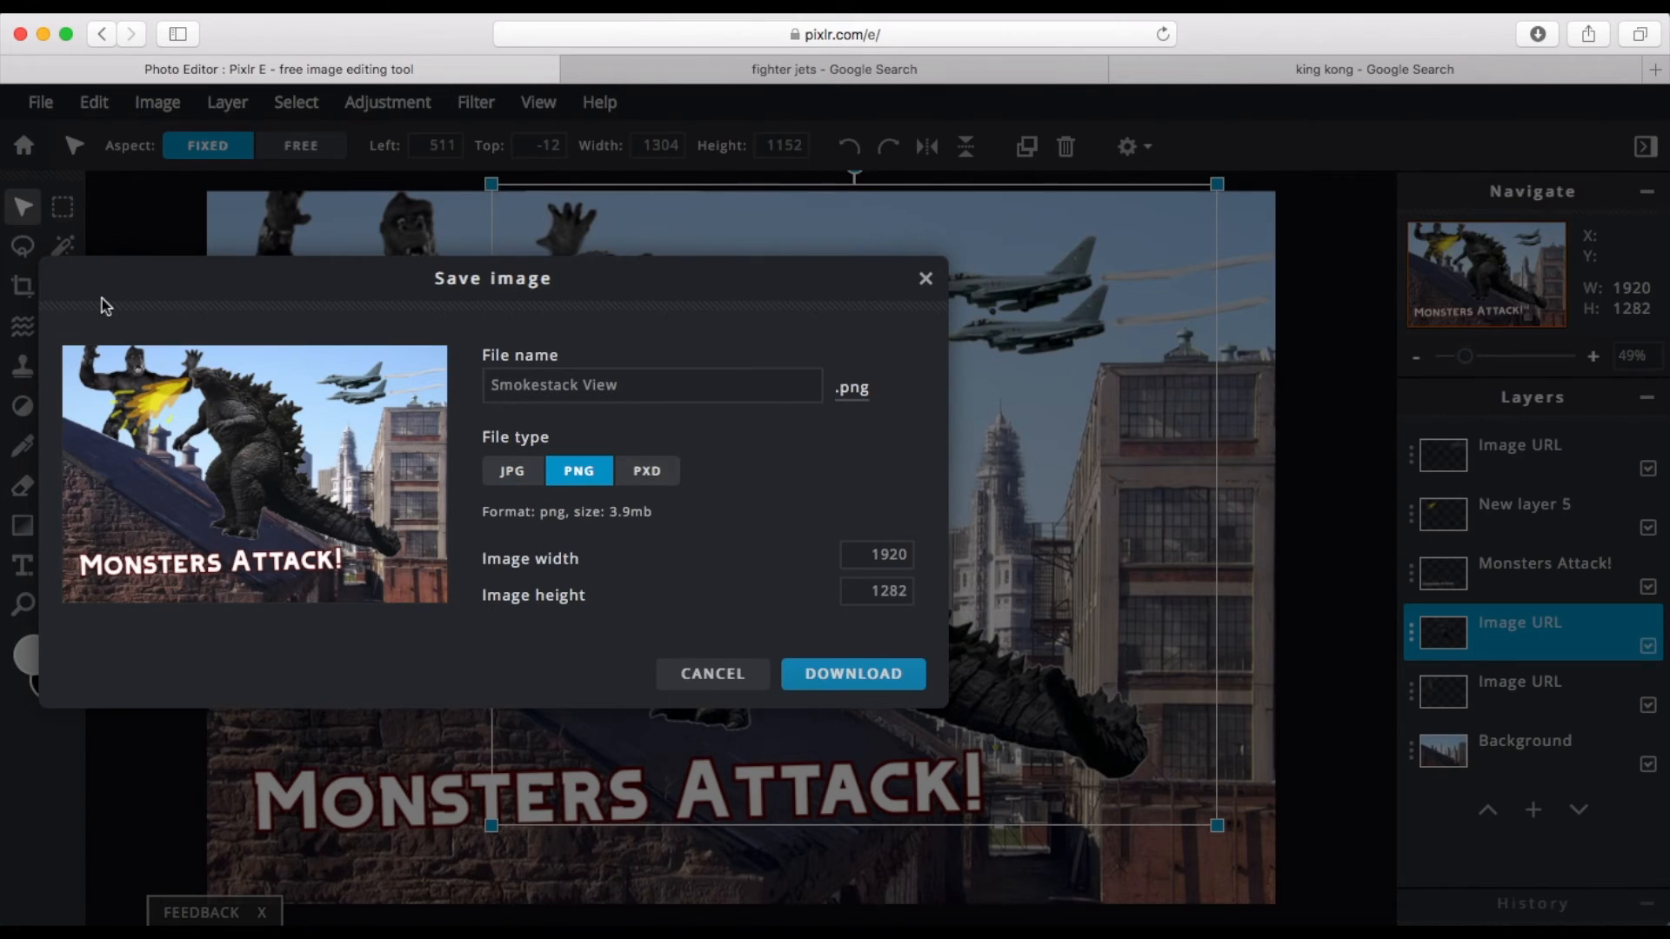
click(511, 472)
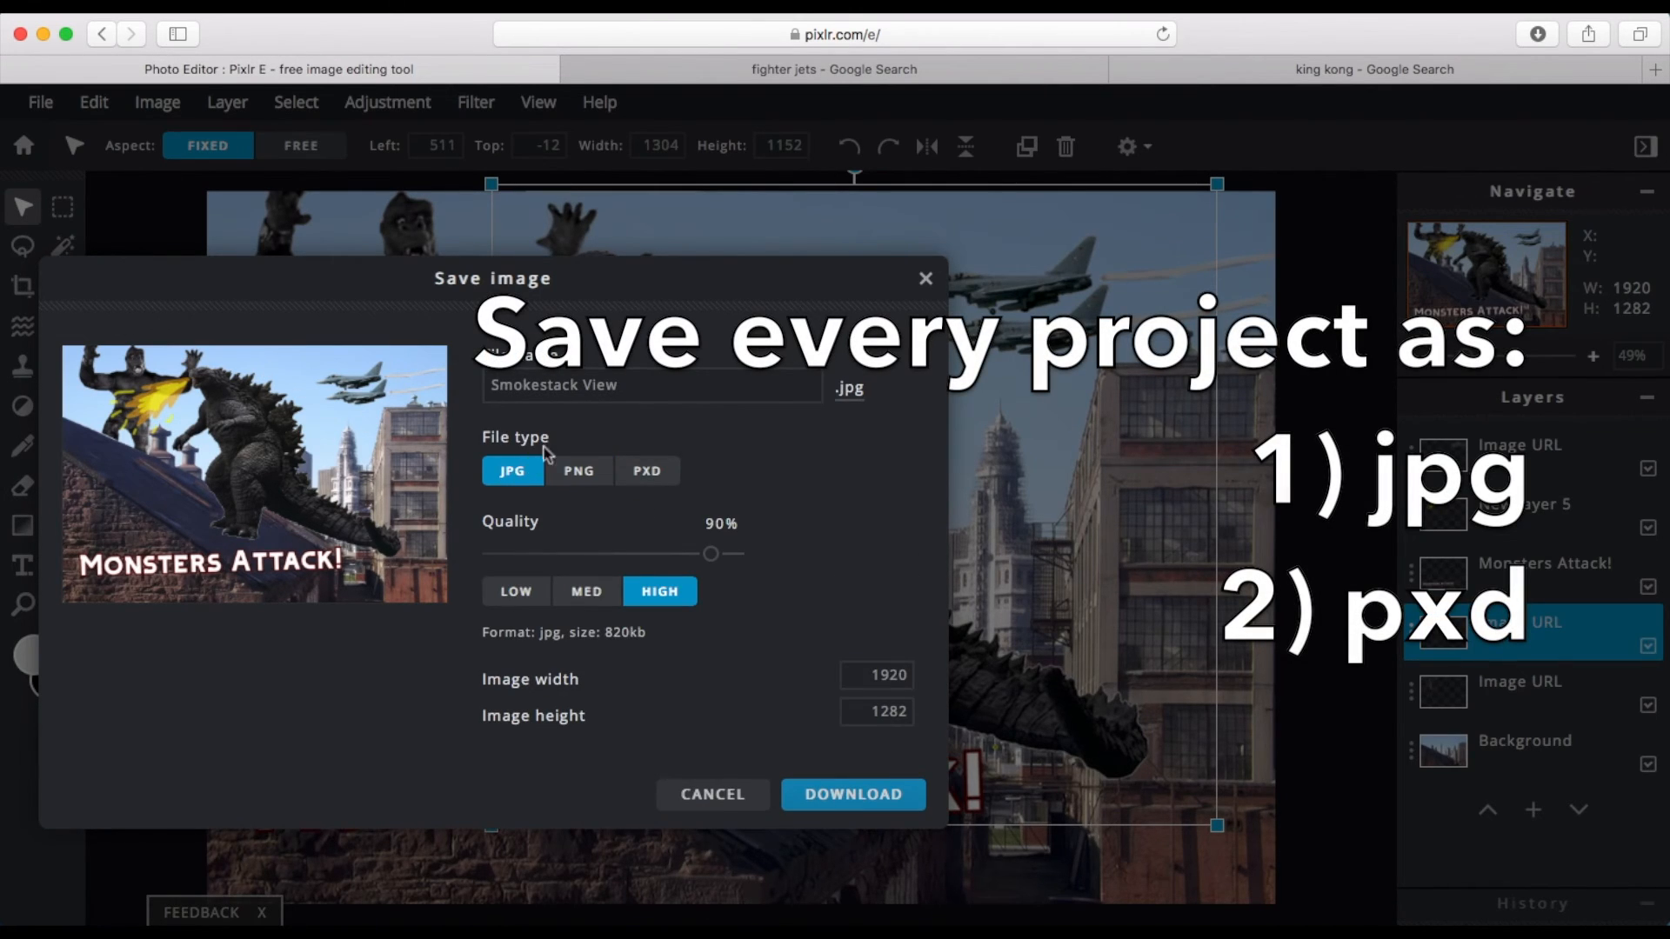
drag(642, 384, 356, 383)
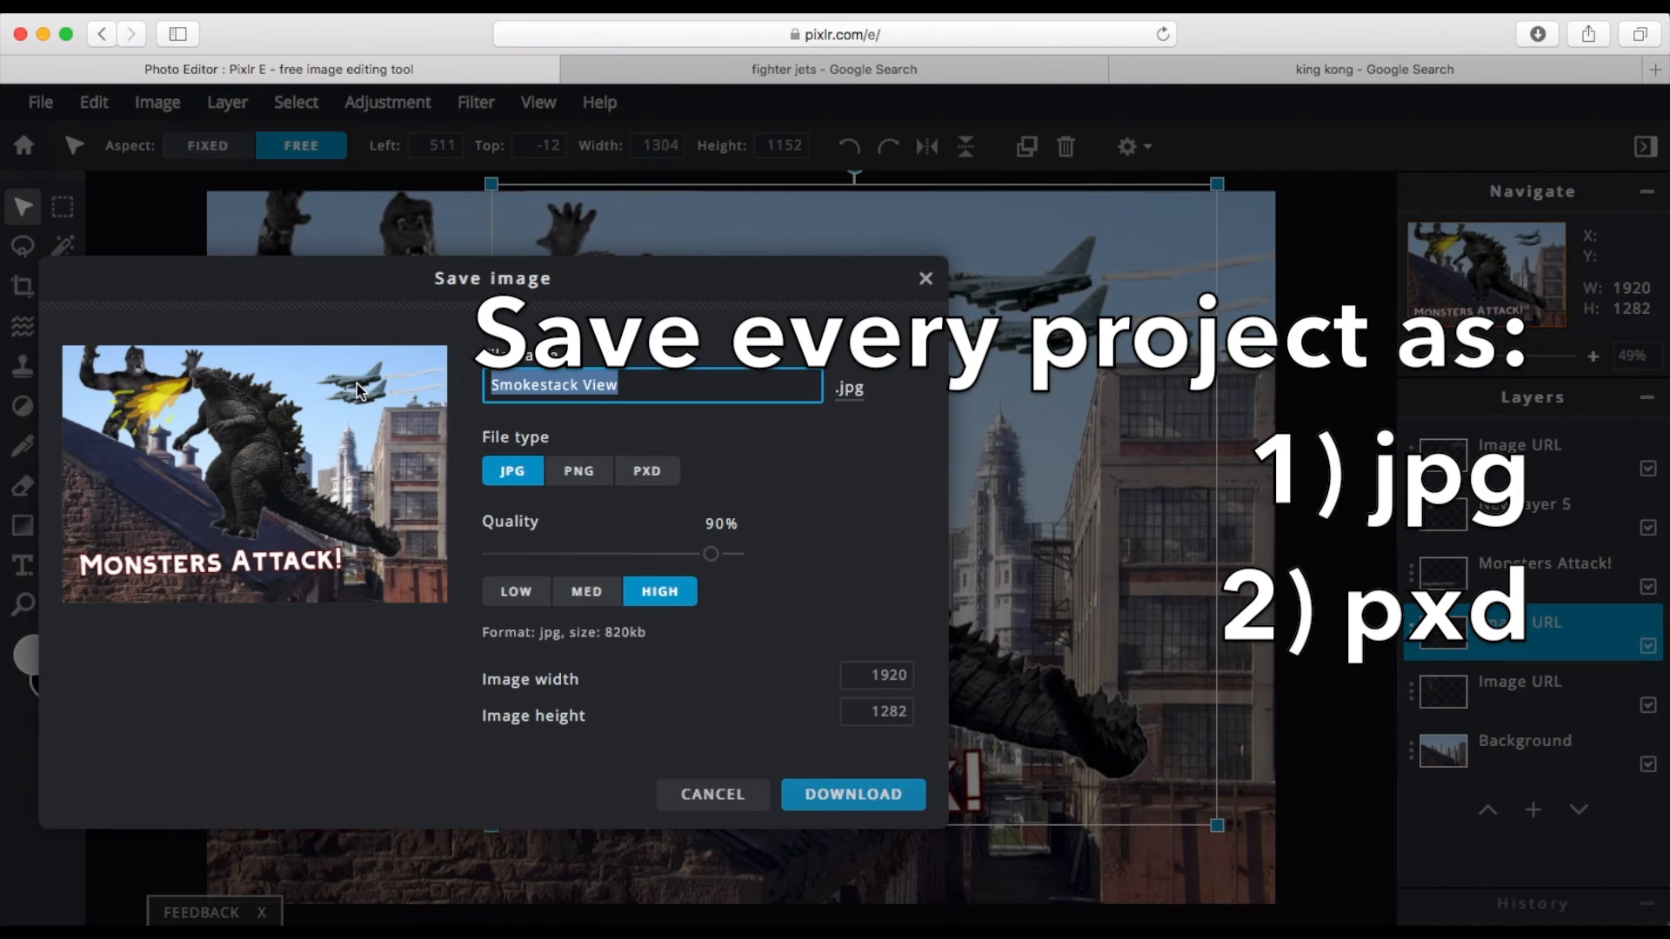
text(M)
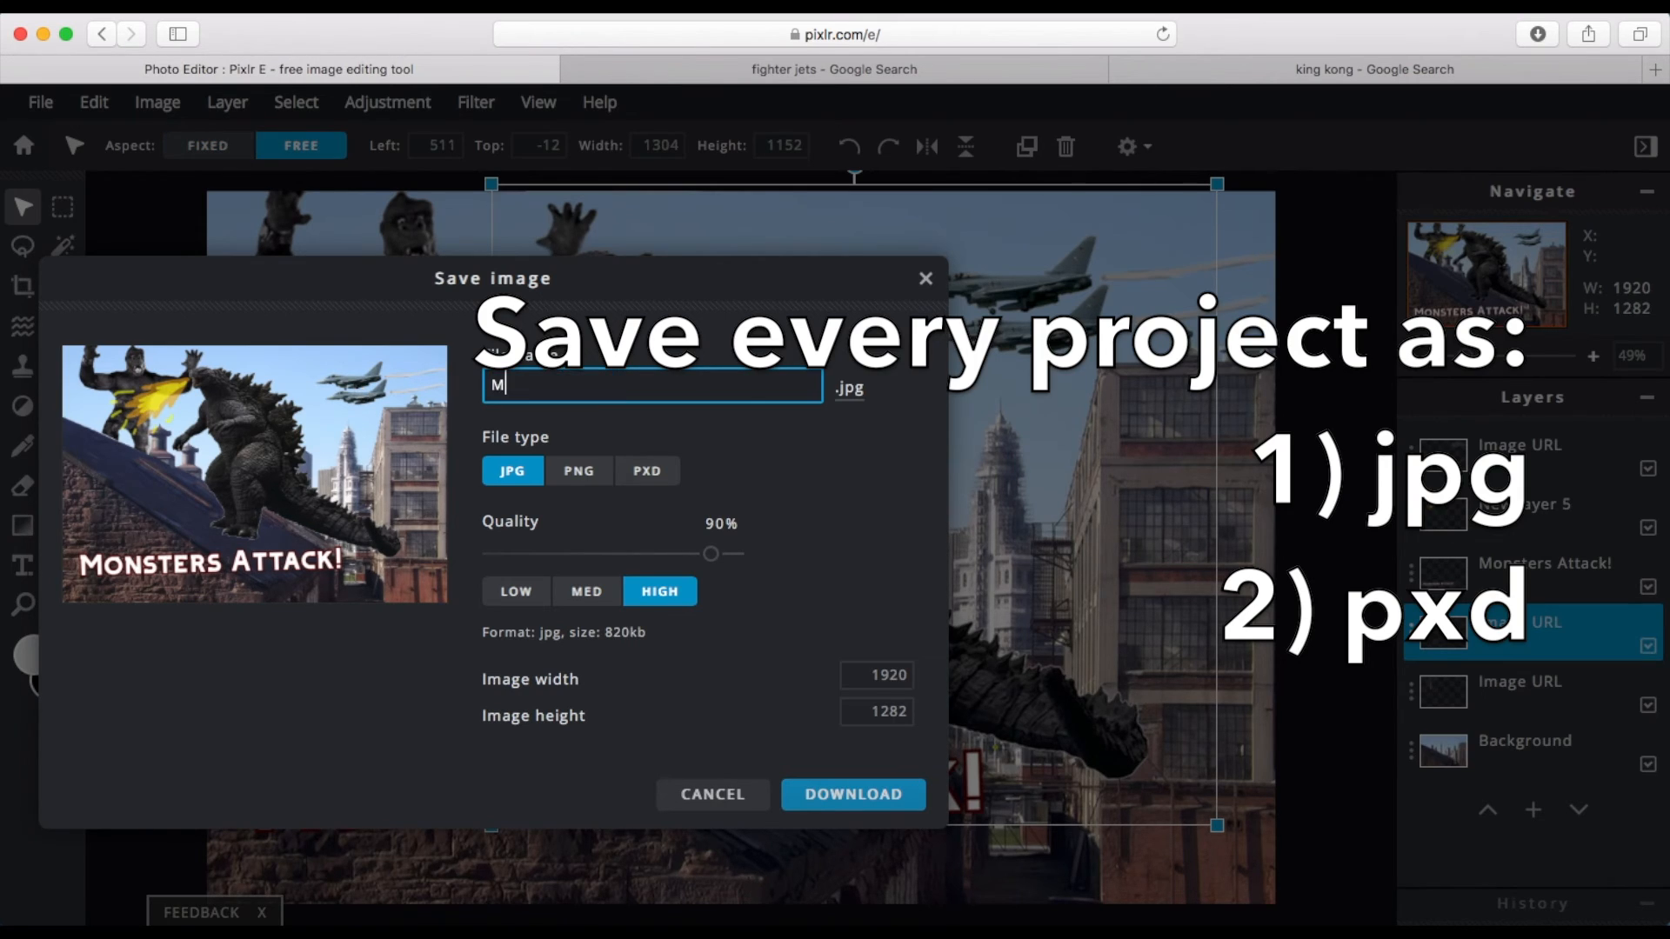
text(r Scalzo)
key(BackSpace)
text(zo's Monster Attack 01)
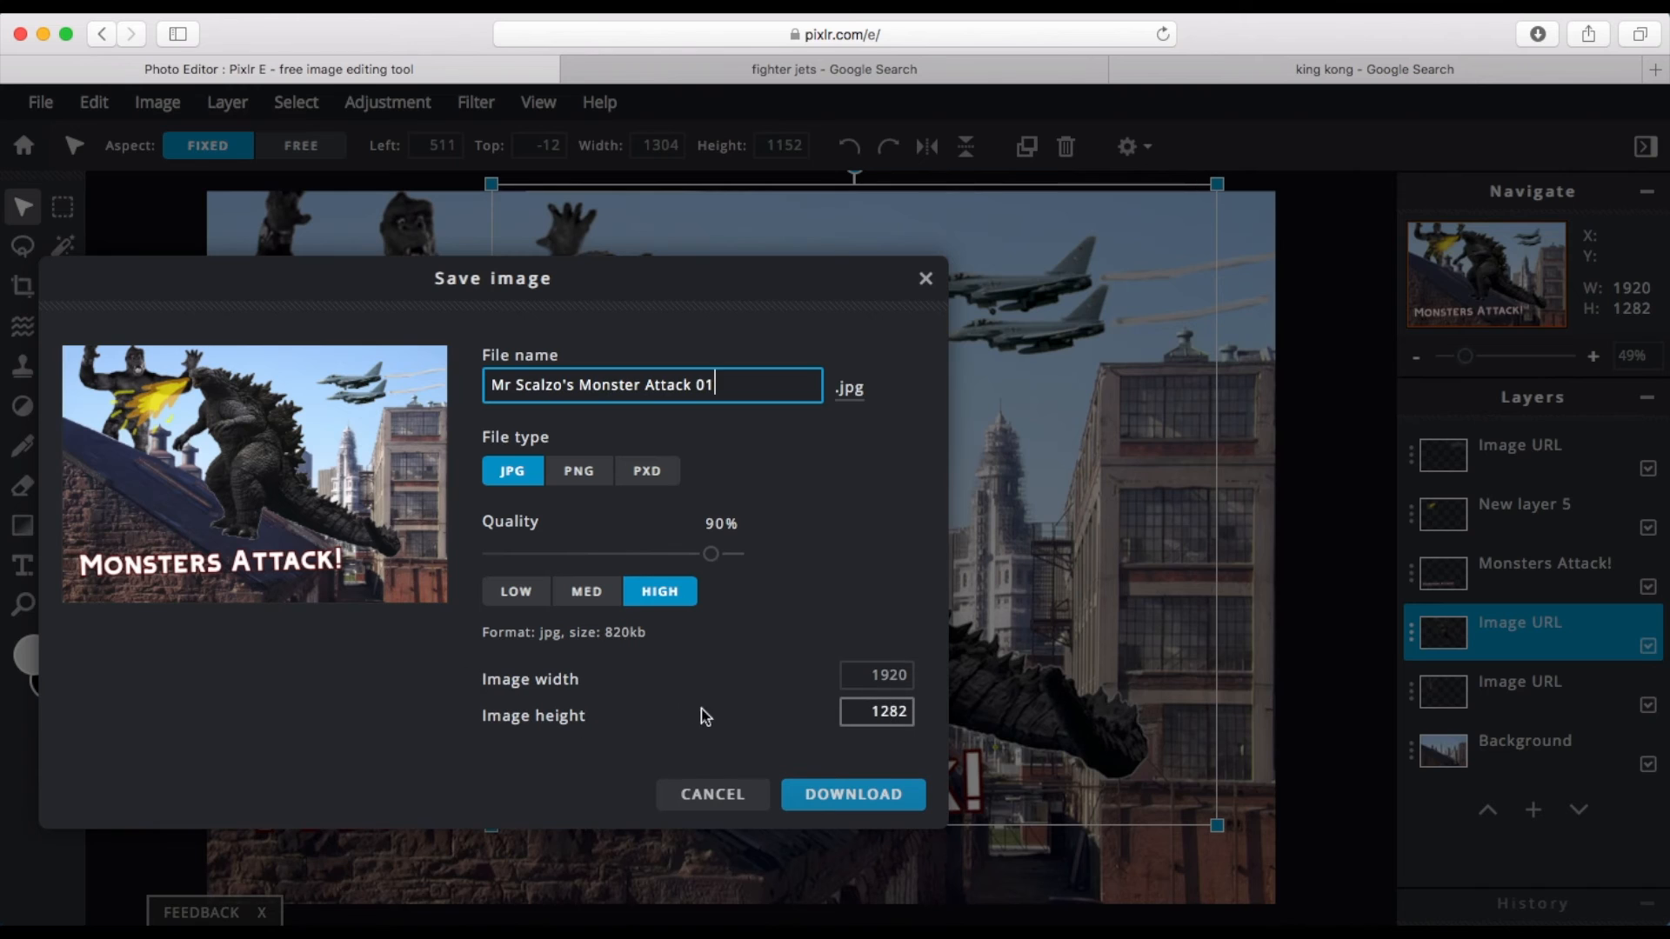
Step: Set the JPG quality to 100% and download the image
drag(711, 554, 787, 567)
click(848, 801)
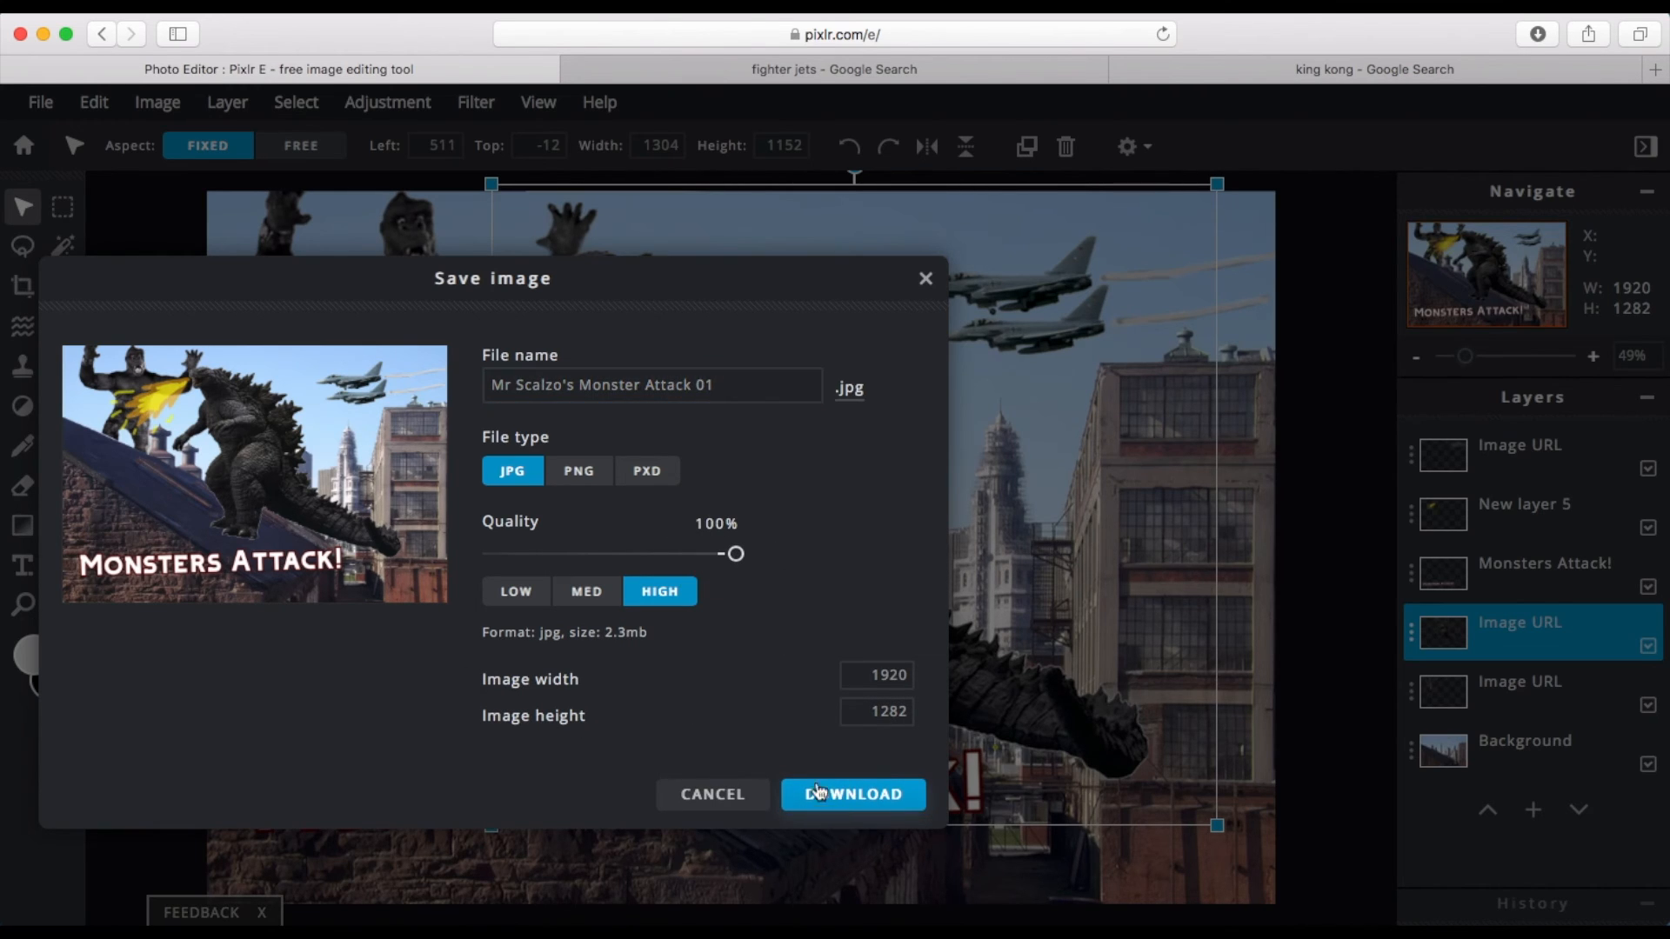
click(1237, 692)
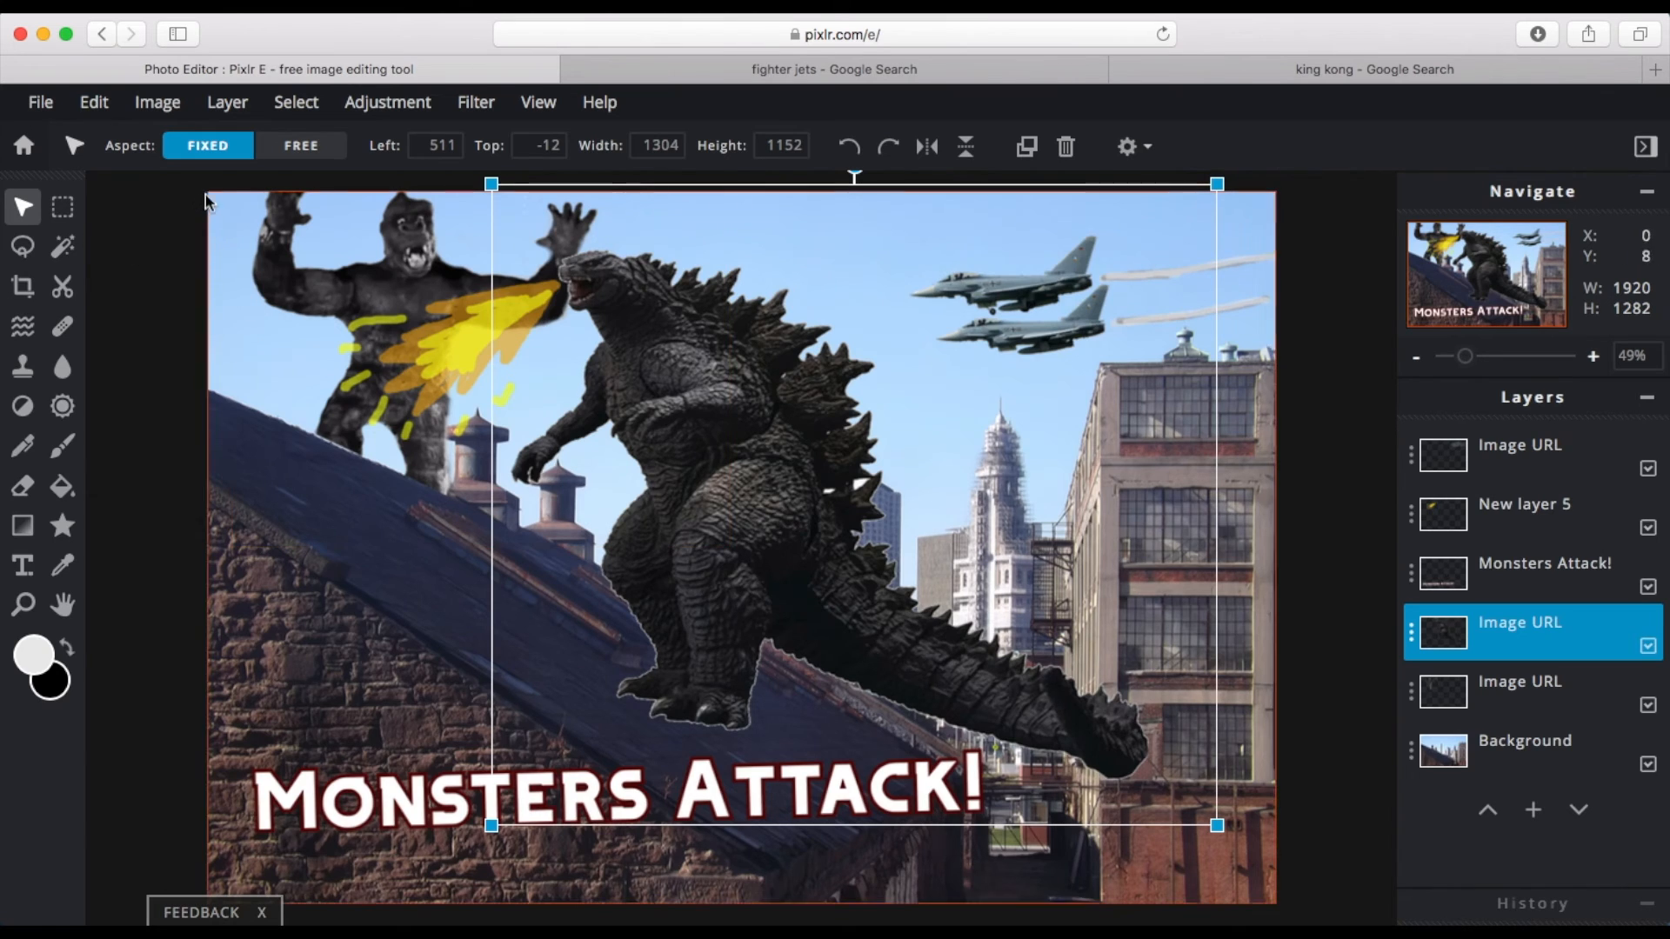
Step: Go to the Pixlr E home page and pin the smokestack view.jpg project in the history
click(24, 150)
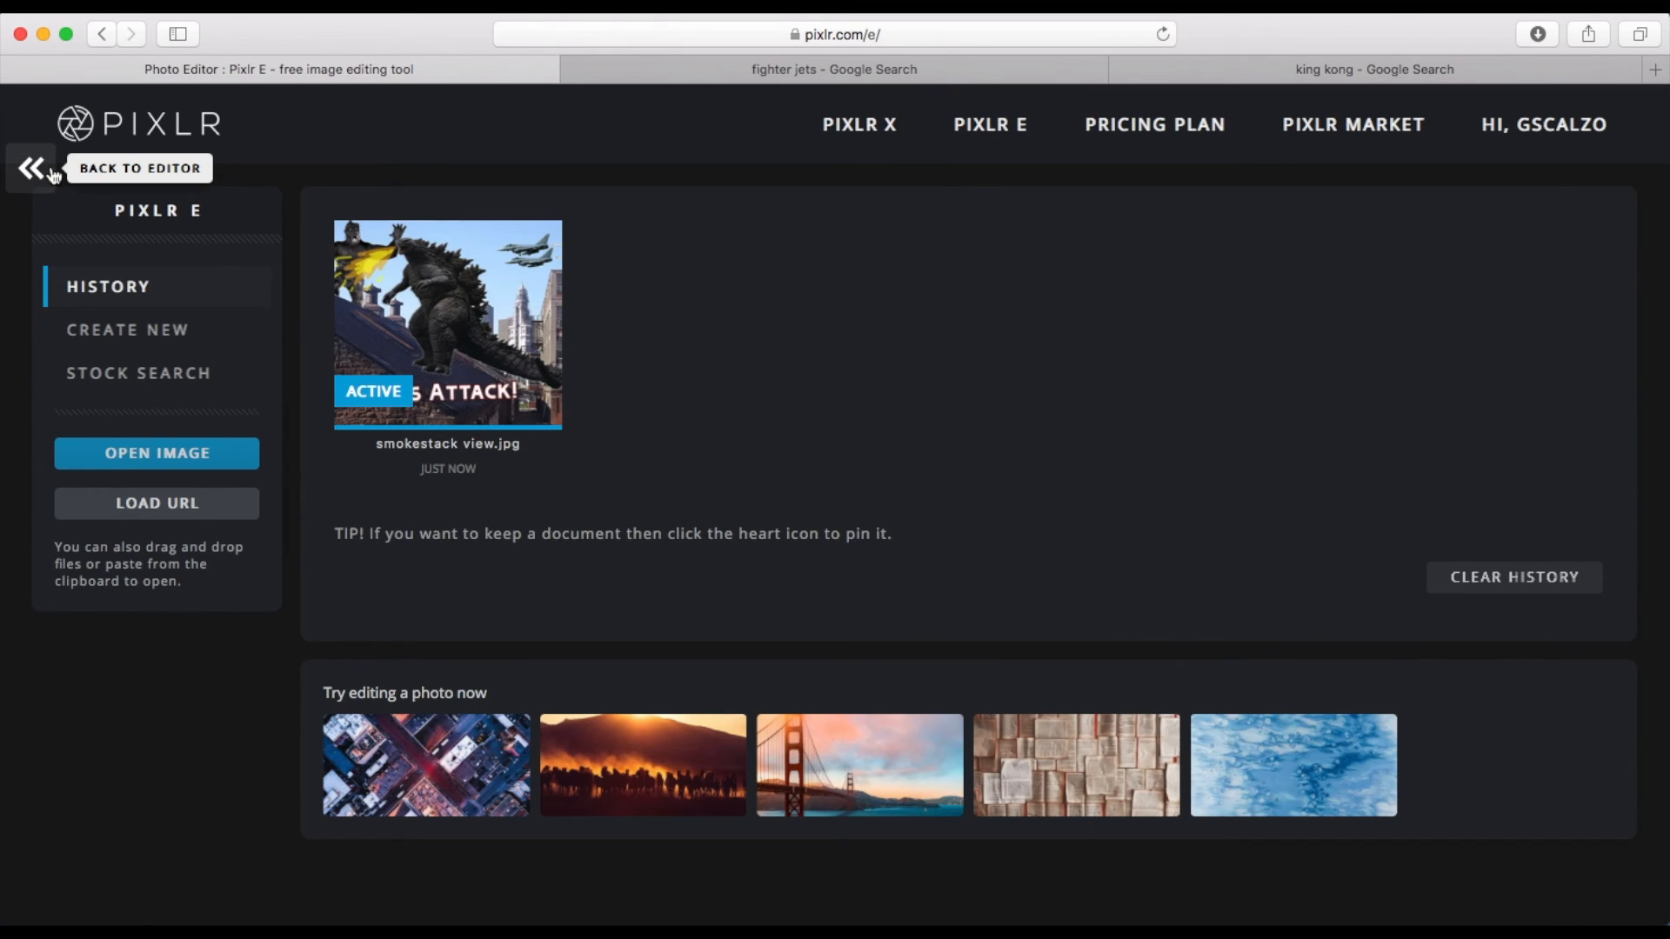
mouse_move(454, 300)
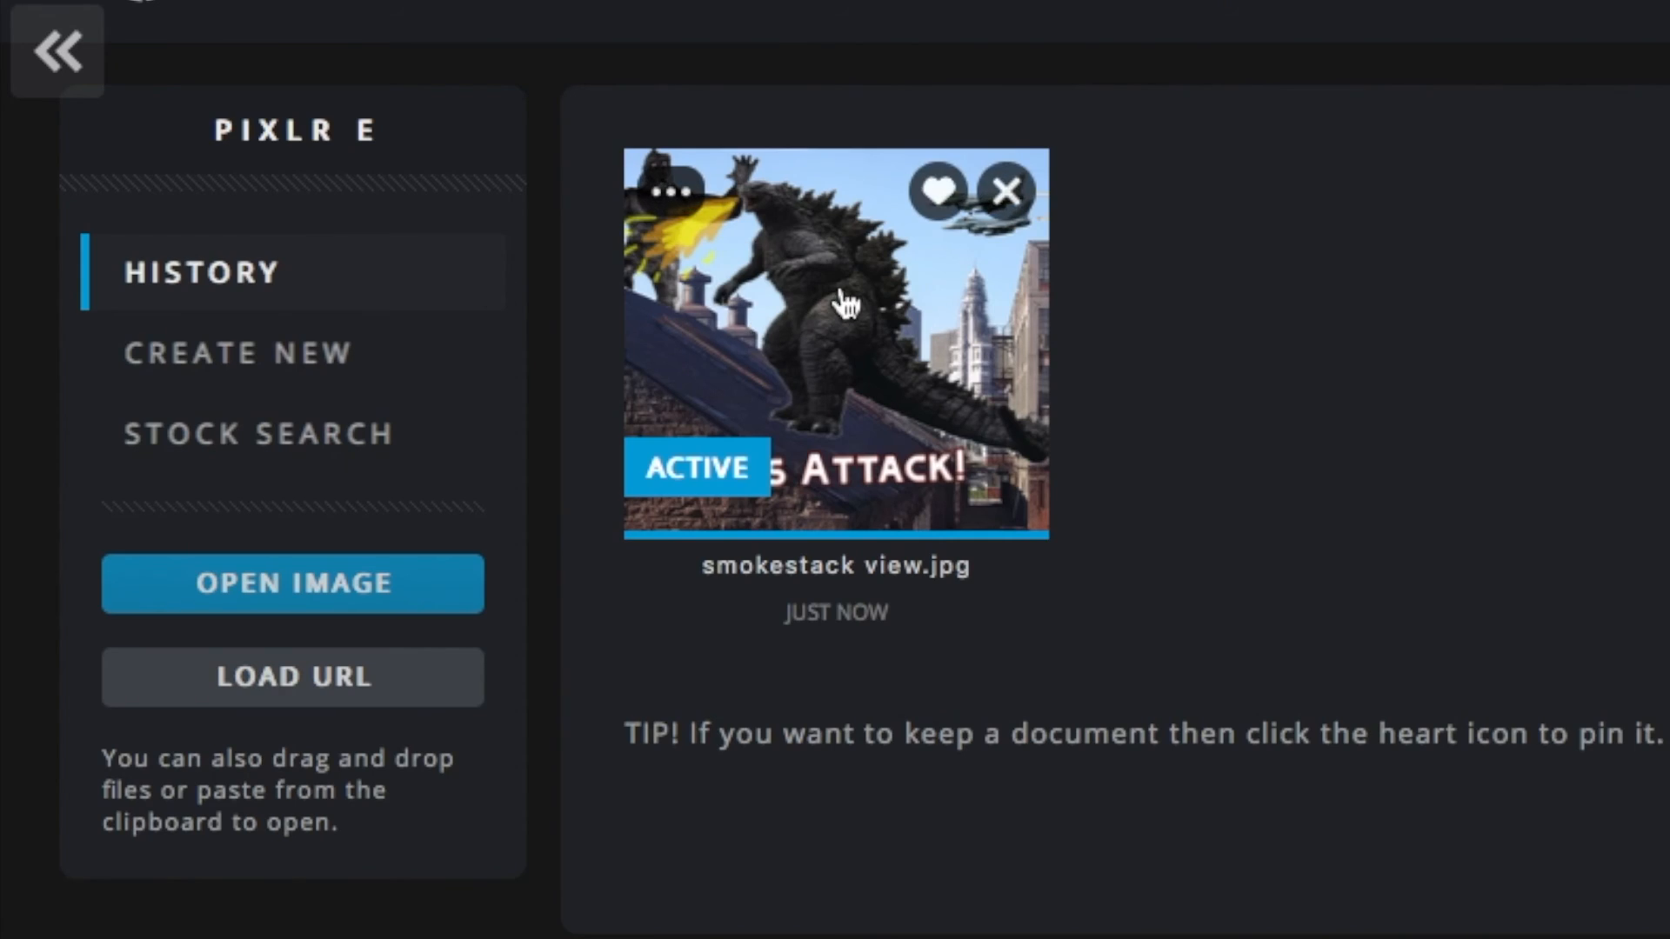
click(937, 191)
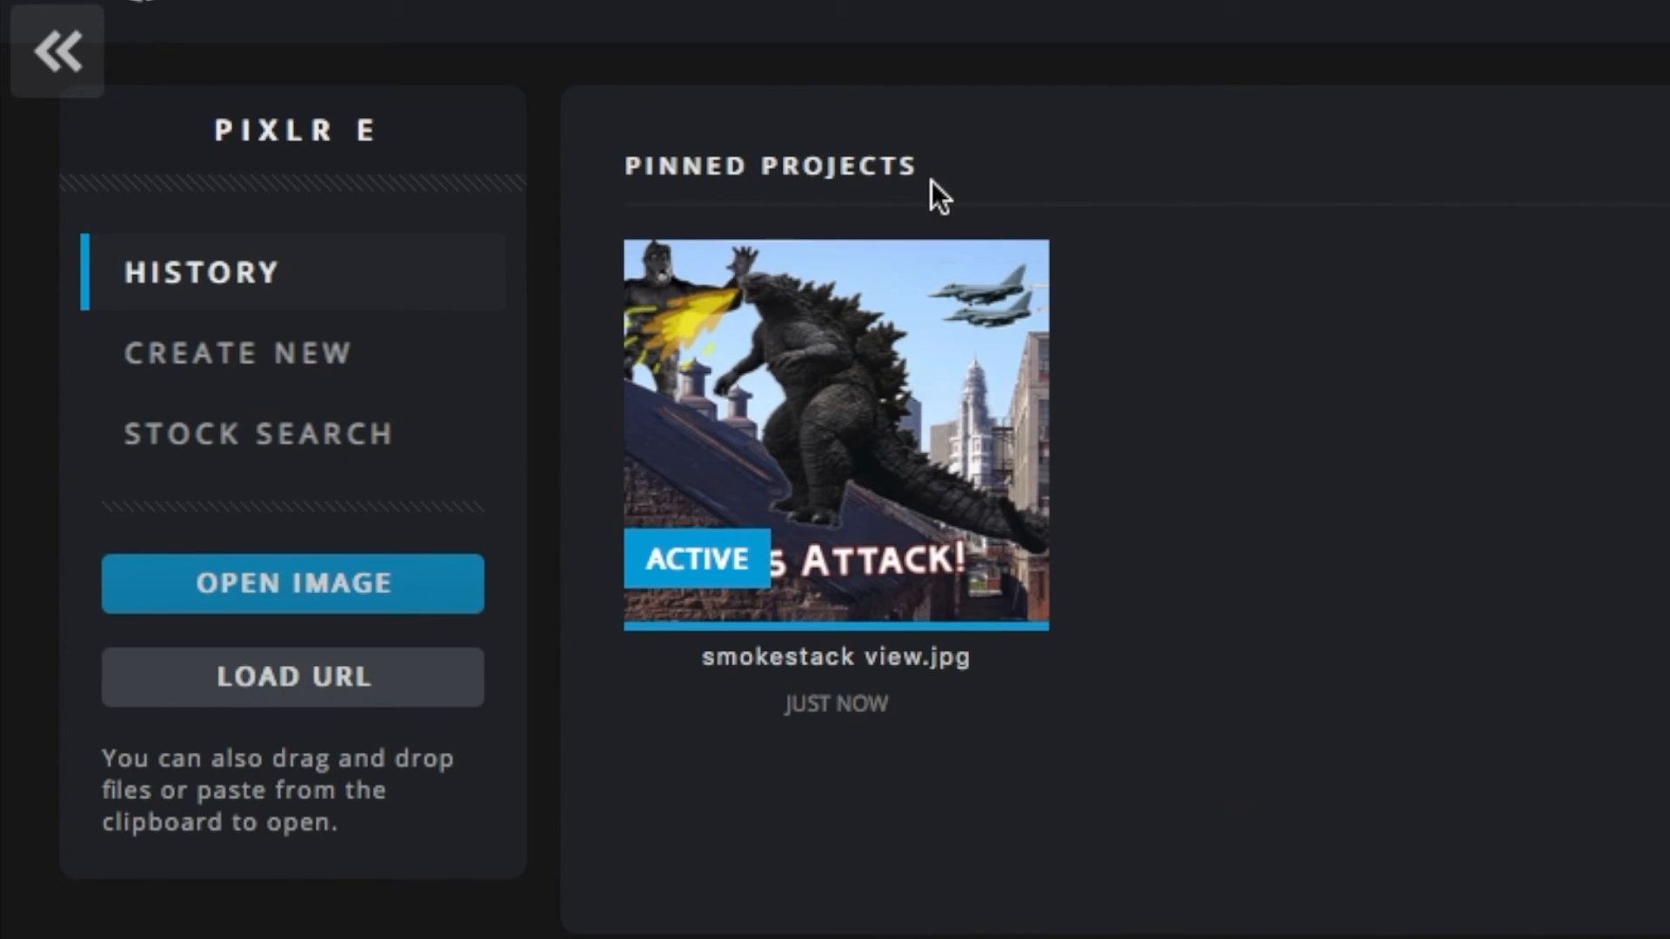
mouse_move(951, 273)
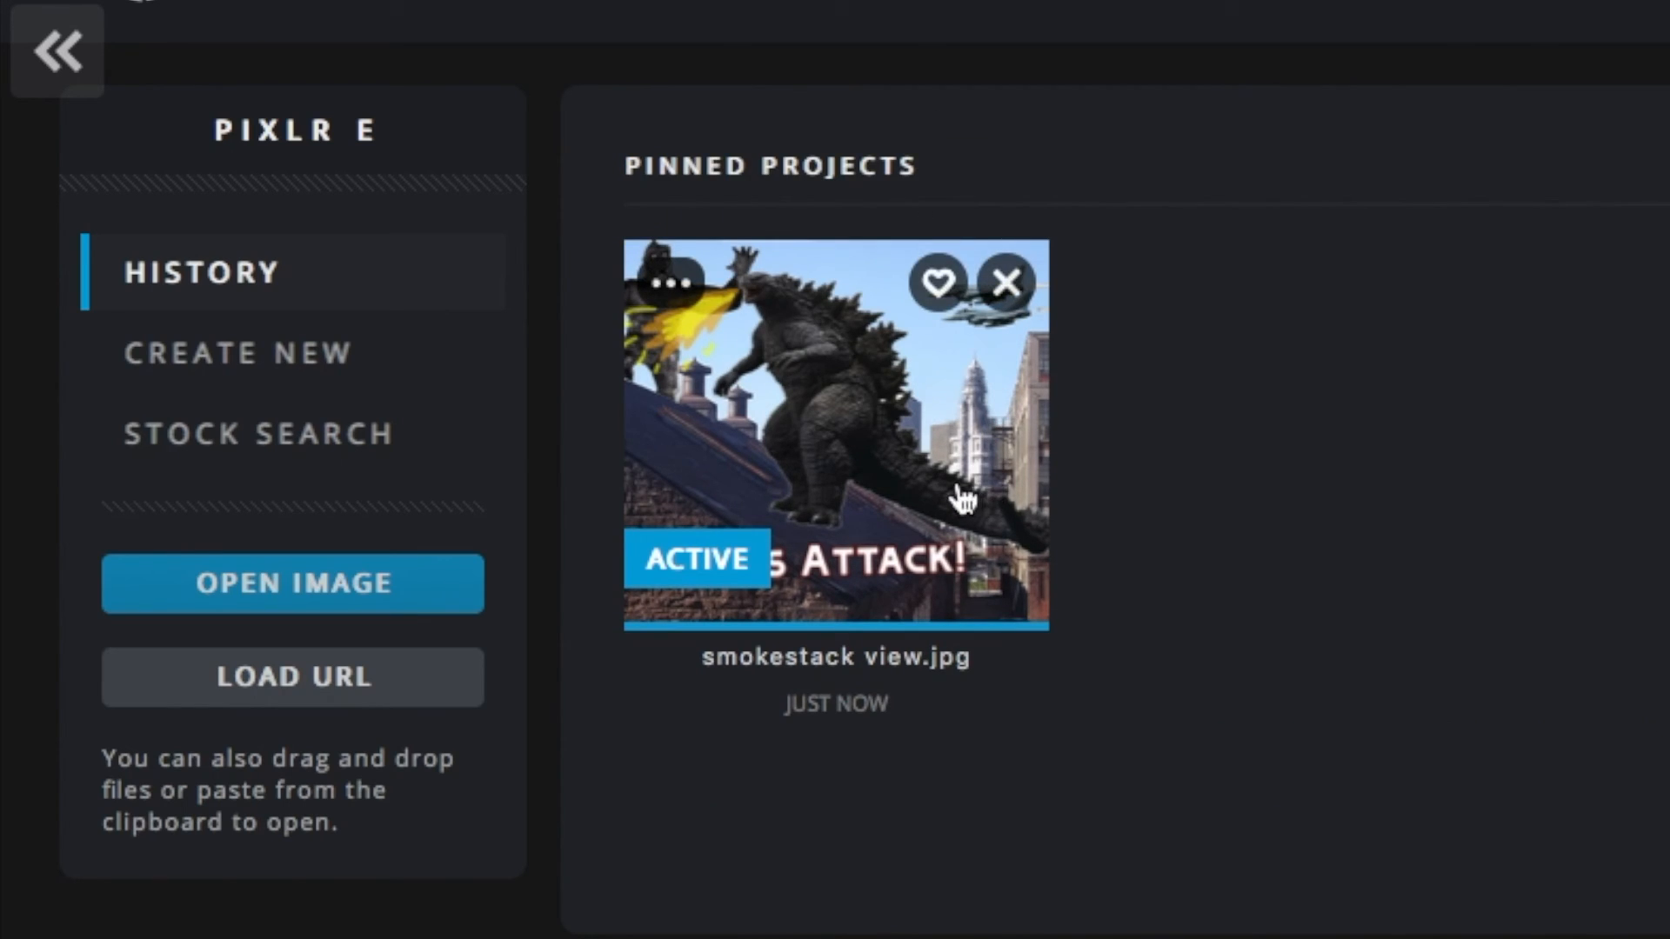